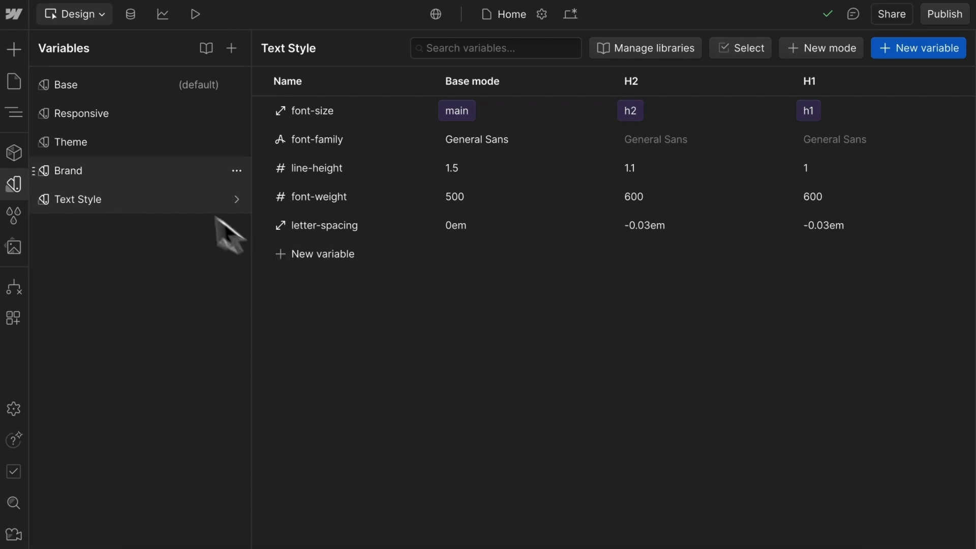
# - Look through the variables in the Brand, Theme and Responsive collections
pyautogui.click(150, 178)
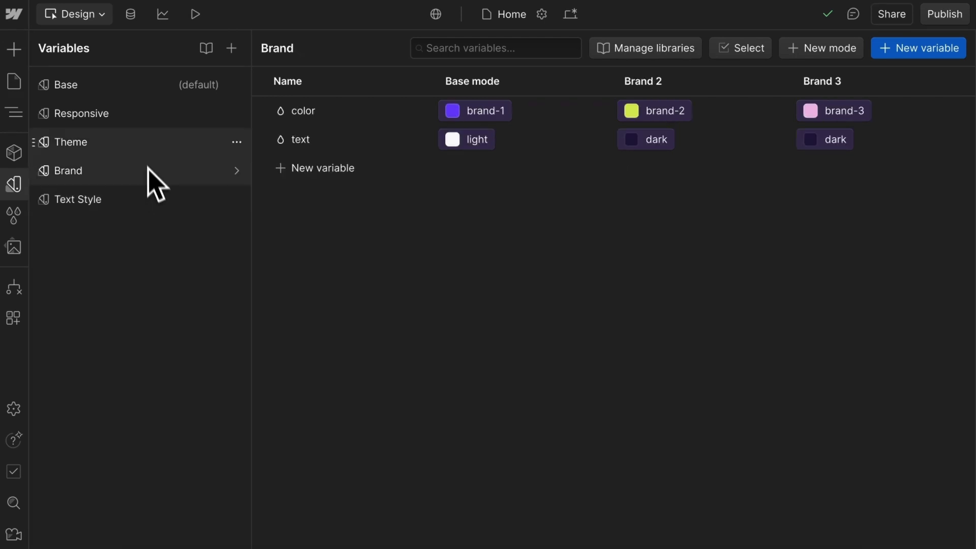
pyautogui.click(147, 161)
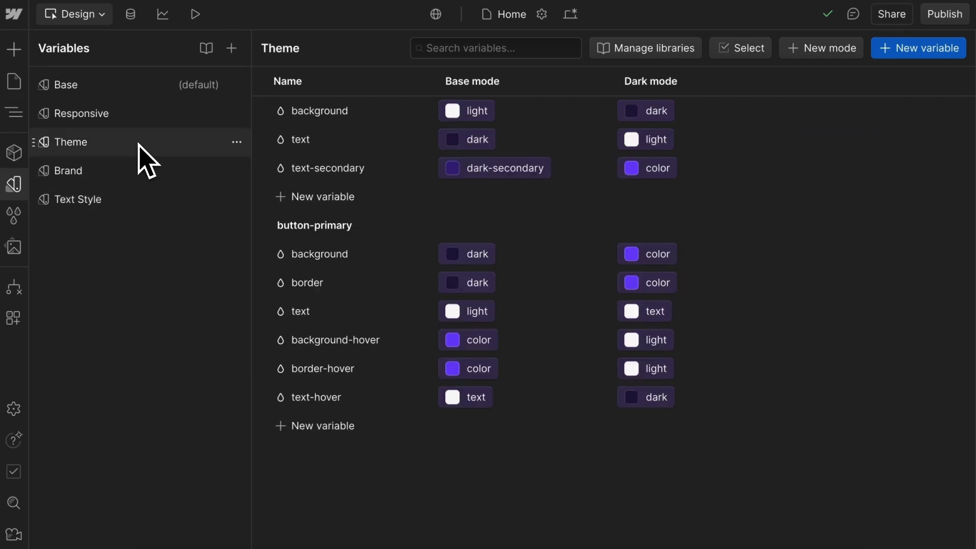
pyautogui.click(133, 124)
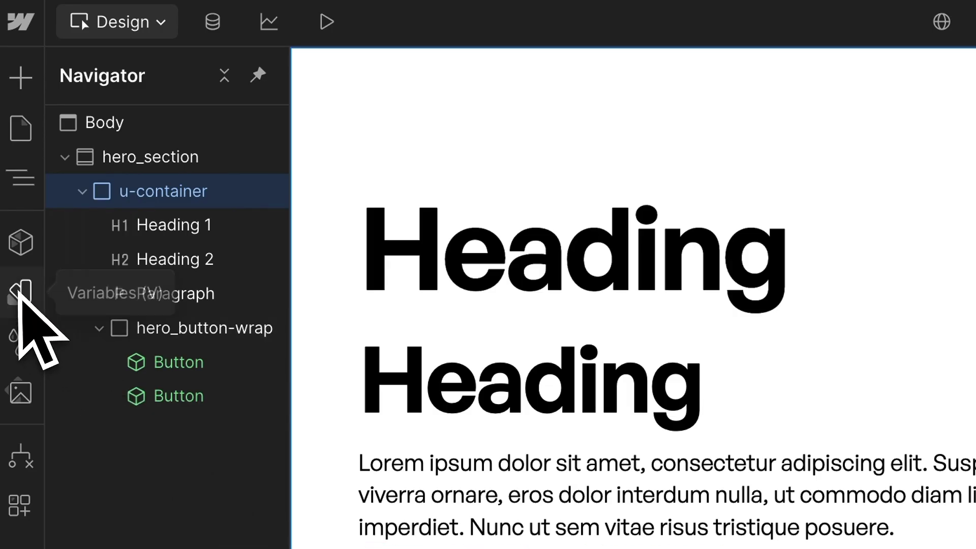
# - Open the Base variable collection of the project
pyautogui.click(20, 293)
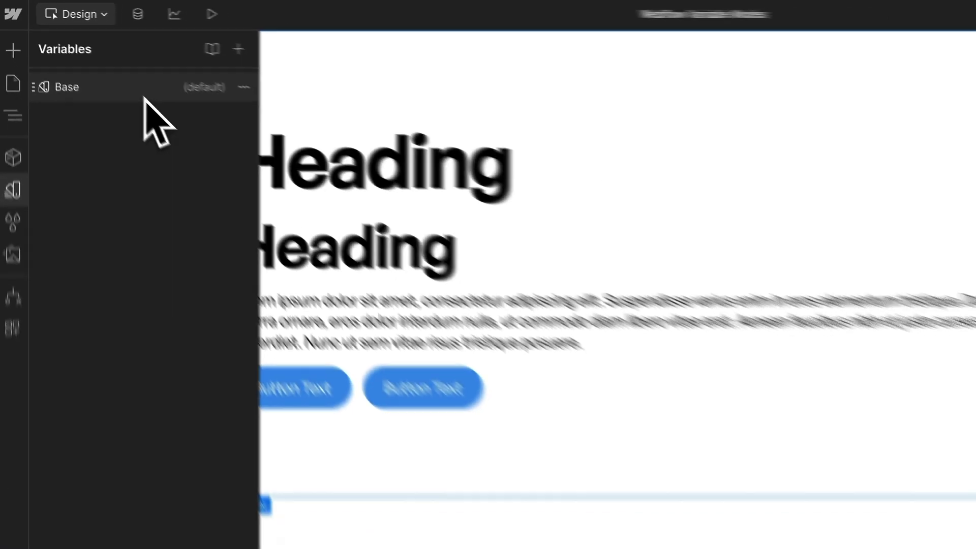
pyautogui.click(222, 149)
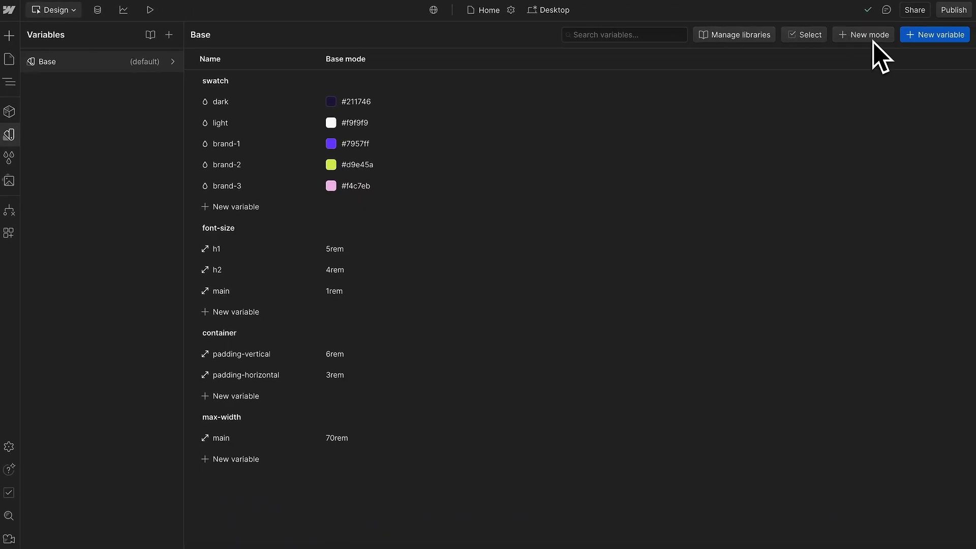
# - Add an automatic mode named Tablet for the Tablet breakpoint to the Base collection and set its h1 font size to 4rem
pyautogui.click(872, 41)
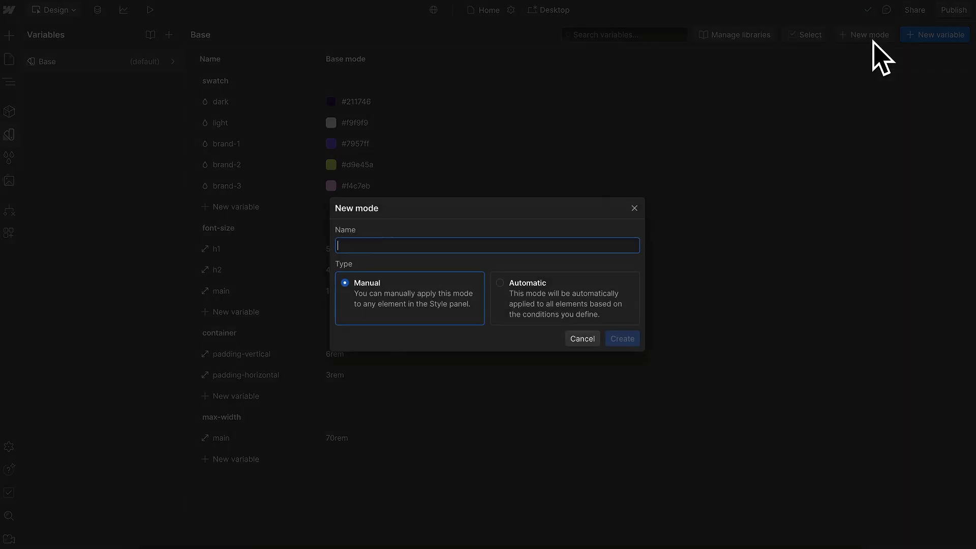
pyautogui.click(538, 292)
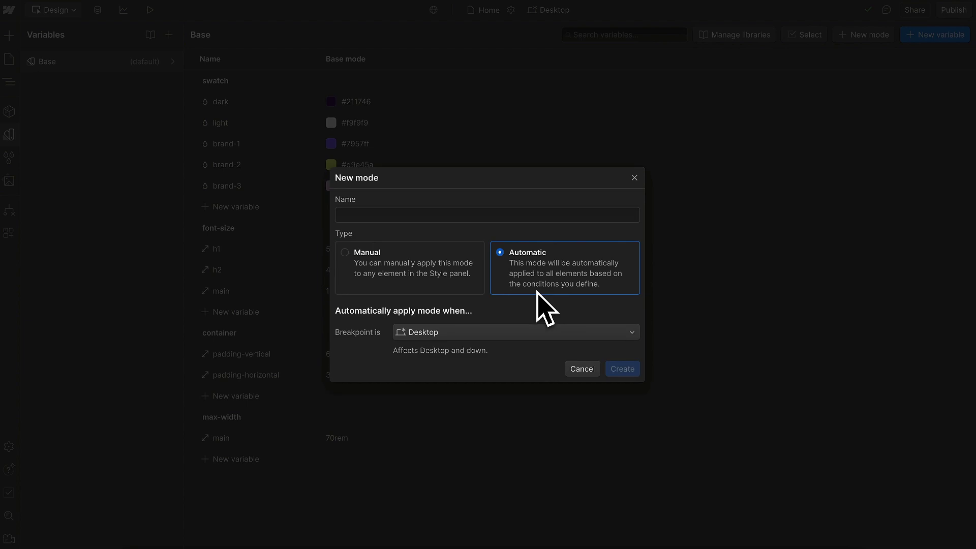
pyautogui.click(477, 334)
pyautogui.click(460, 370)
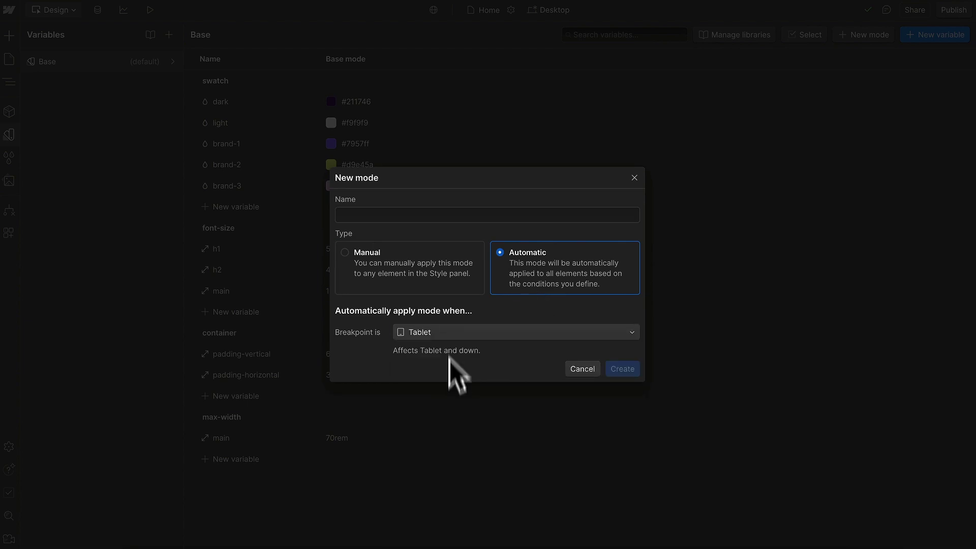
pyautogui.click(396, 215)
pyautogui.write('Tablet')
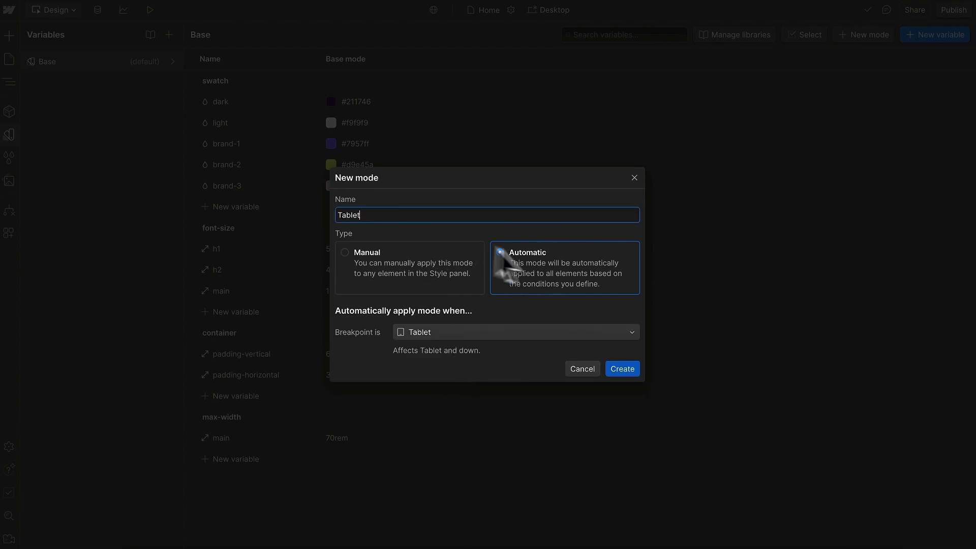
pyautogui.click(629, 373)
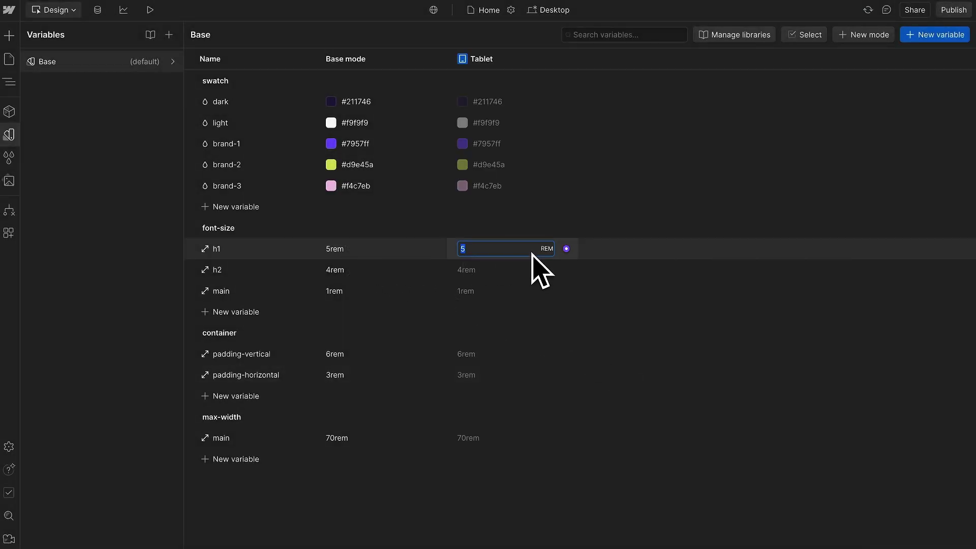
pyautogui.press('Return')
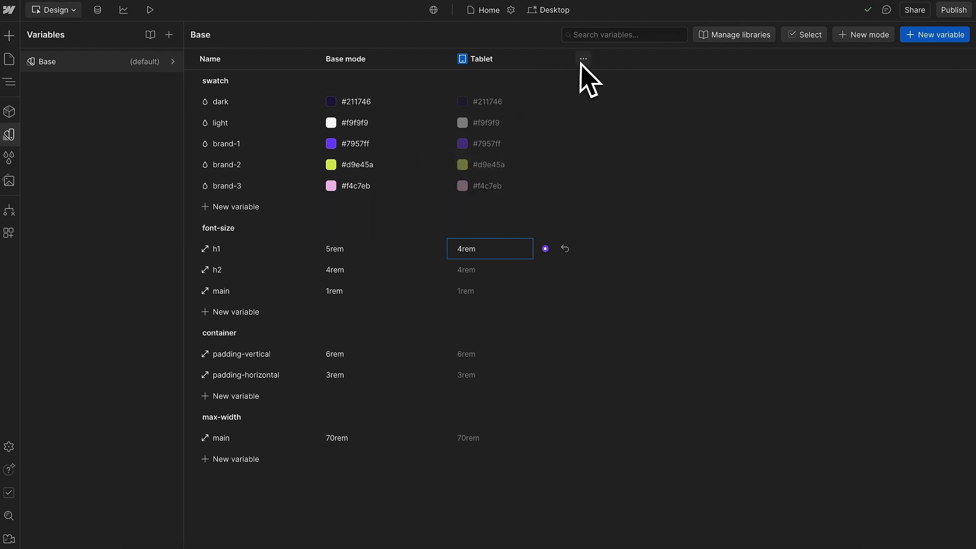
# - Delete the Tablet mode from the Base collection
pyautogui.click(584, 60)
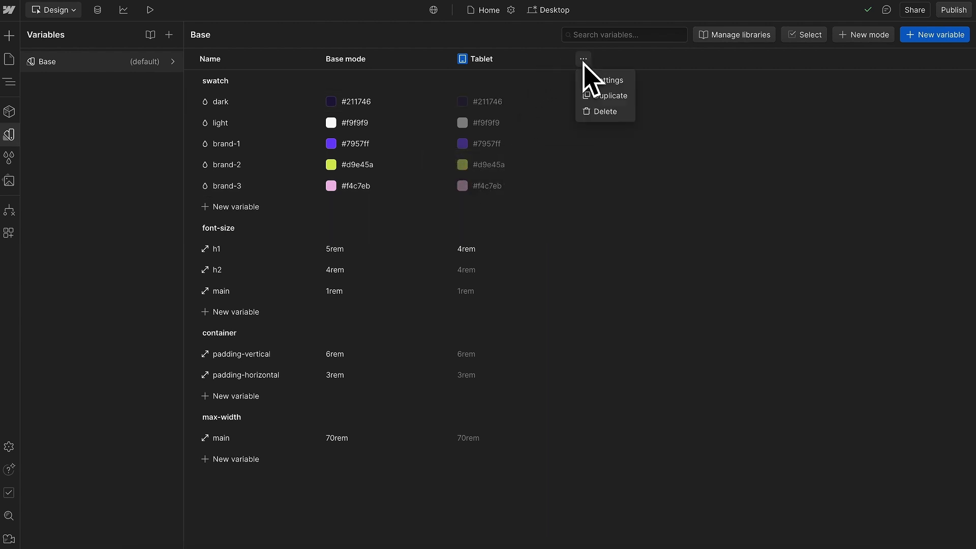
pyautogui.click(602, 112)
pyautogui.click(621, 307)
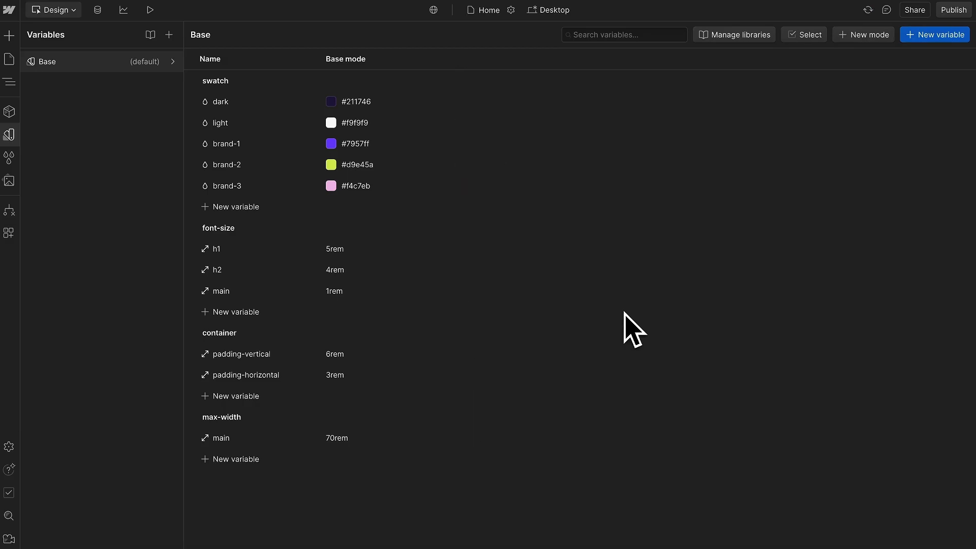
# - Create a new variable collection named Responsive
pyautogui.click(170, 37)
pyautogui.write('Res')
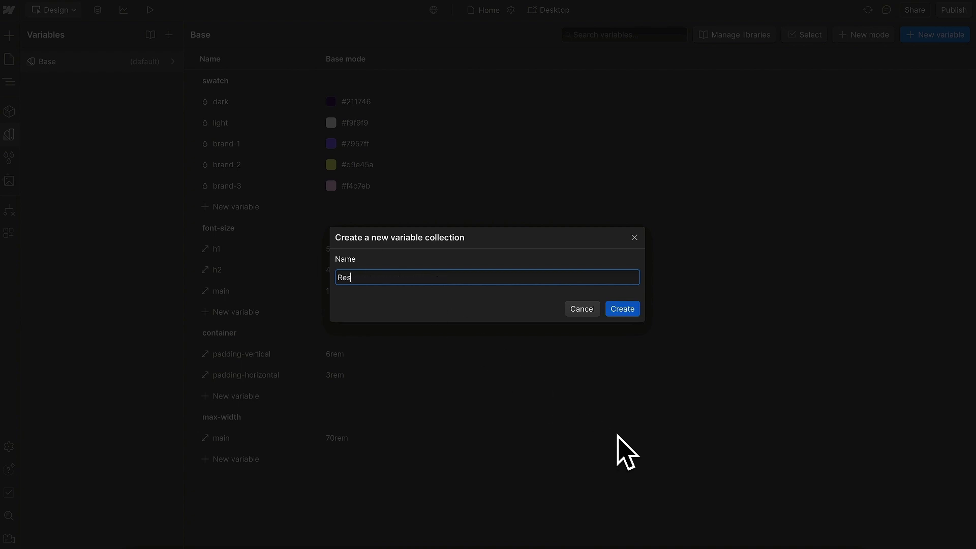
pyautogui.write('ponsive')
pyautogui.press('Return')
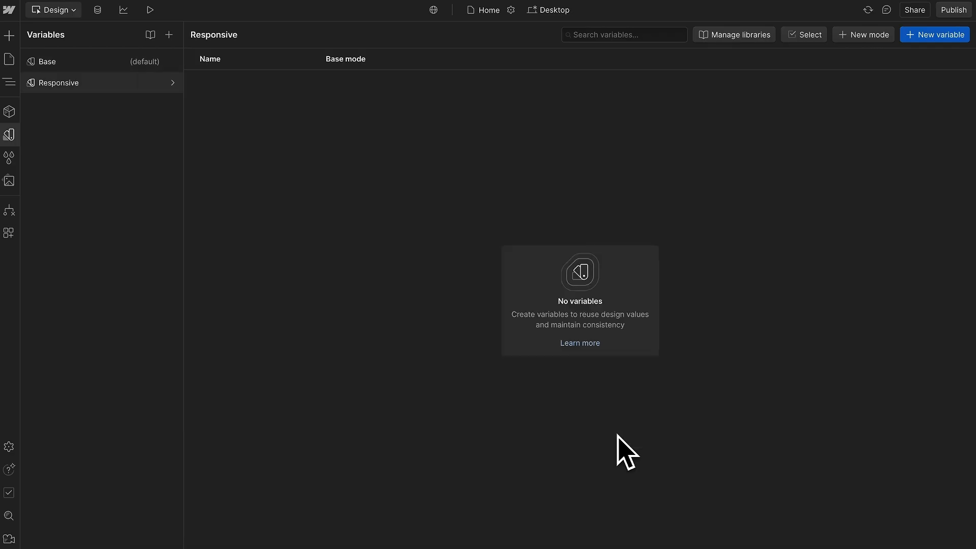
# - Move all variables of the font-size and container groups from the Base collection to the Responsive collection
pyautogui.click(104, 63)
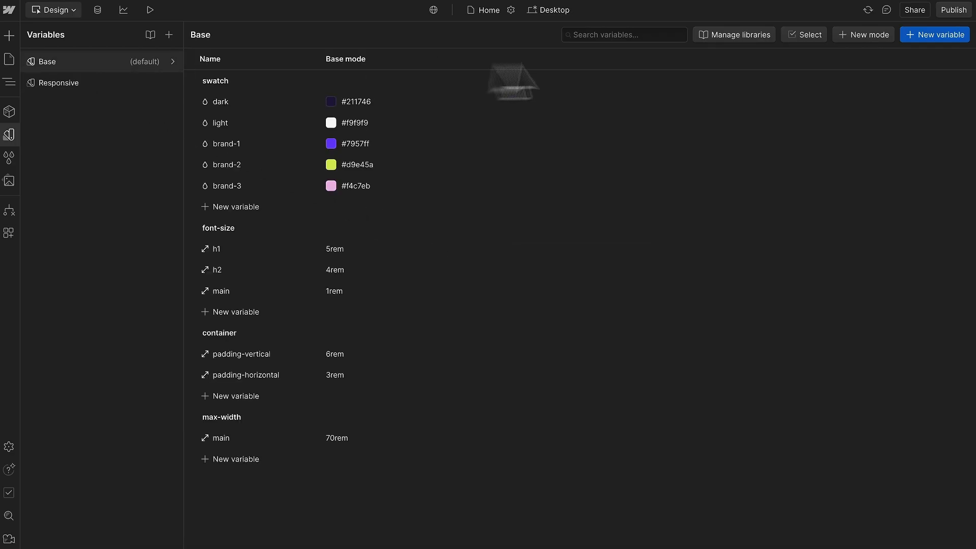
pyautogui.click(819, 40)
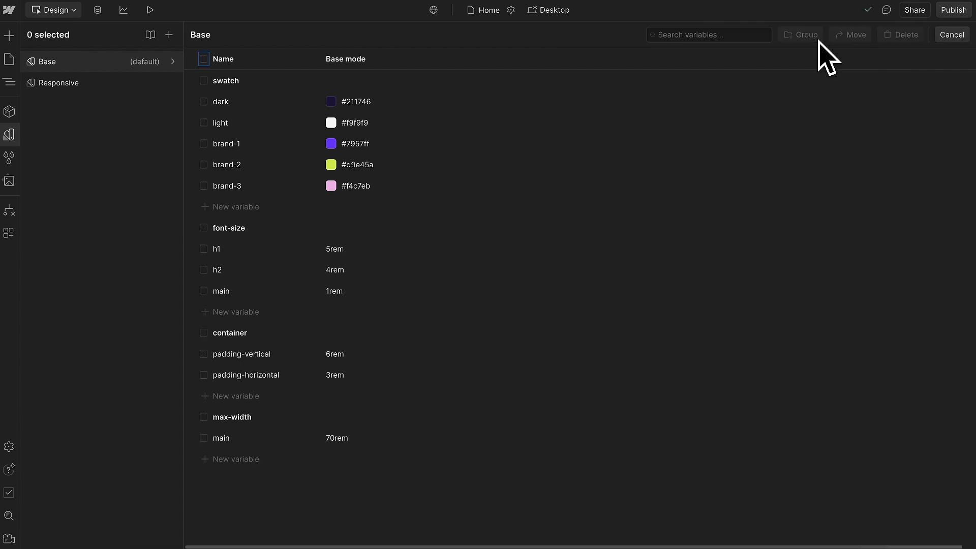
pyautogui.click(203, 228)
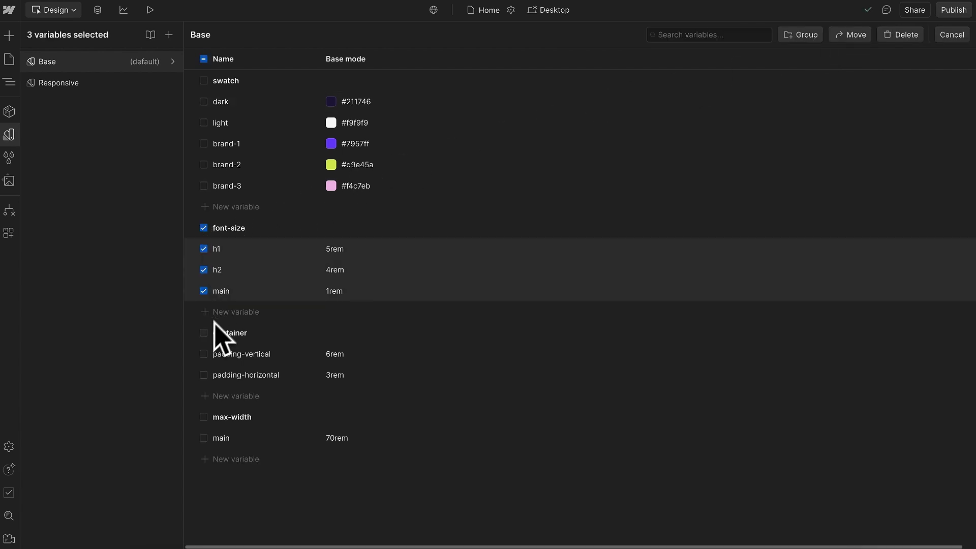
pyautogui.click(203, 333)
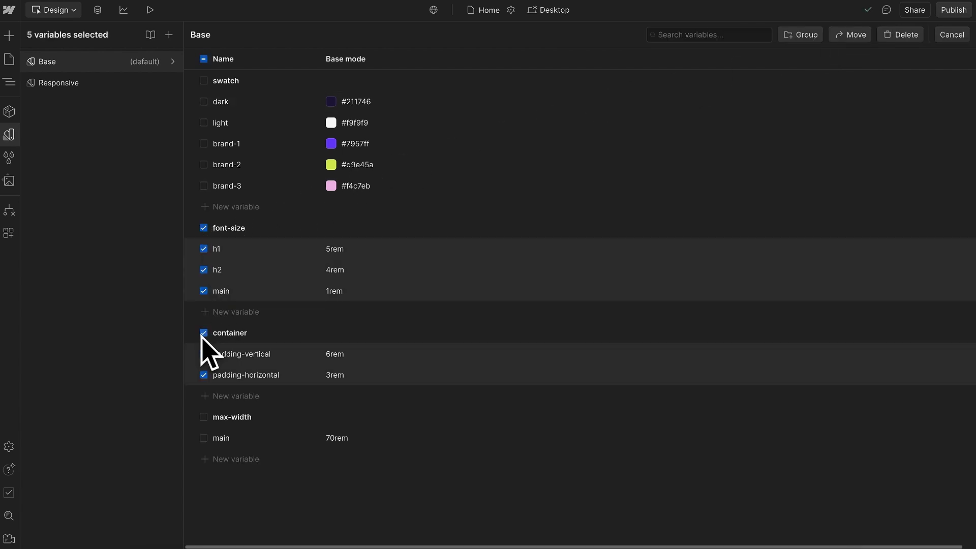
pyautogui.click(849, 34)
pyautogui.click(411, 279)
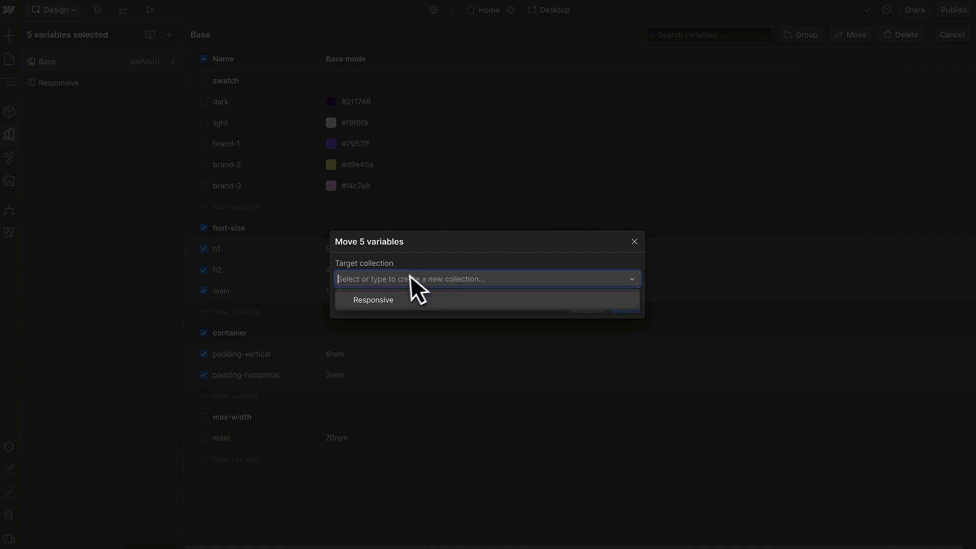
pyautogui.click(382, 304)
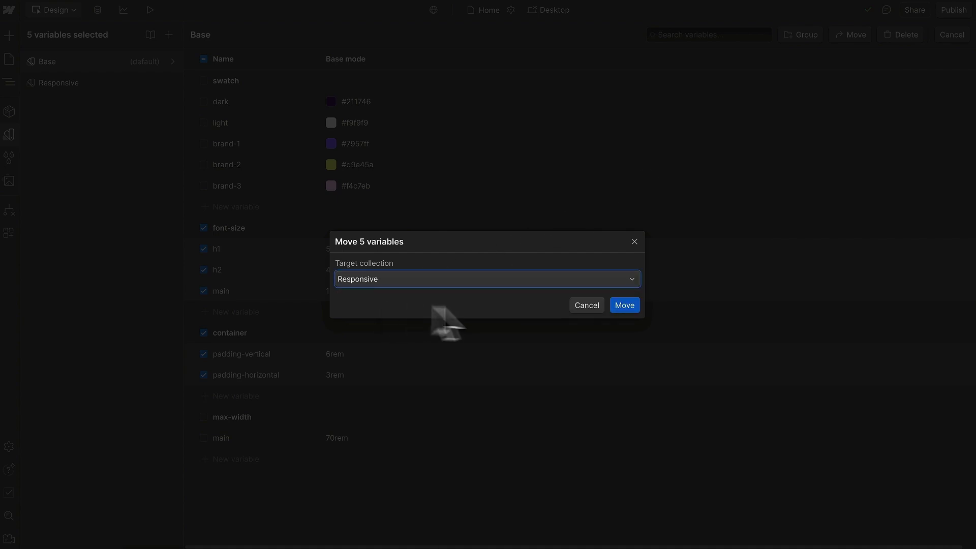
pyautogui.click(626, 305)
# - Add an automatic mode named Tablet to the Responsive collection, applied at the Tablet breakpoint
pyautogui.click(71, 82)
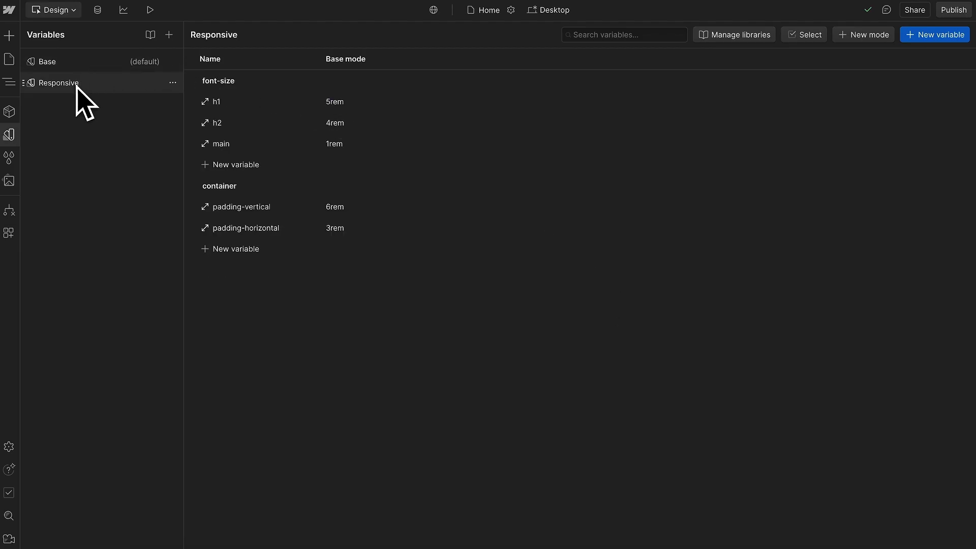
pyautogui.click(863, 36)
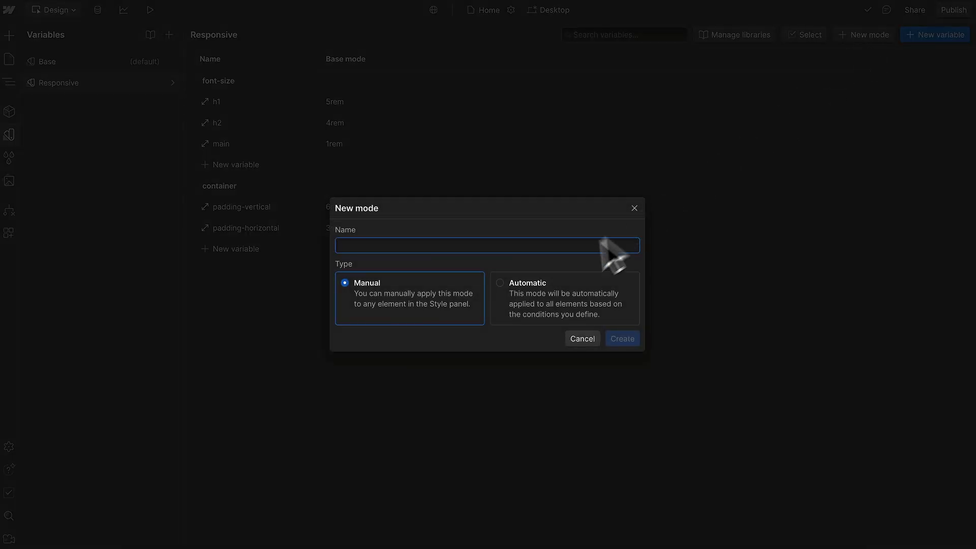
pyautogui.click(506, 289)
pyautogui.click(429, 333)
pyautogui.click(423, 366)
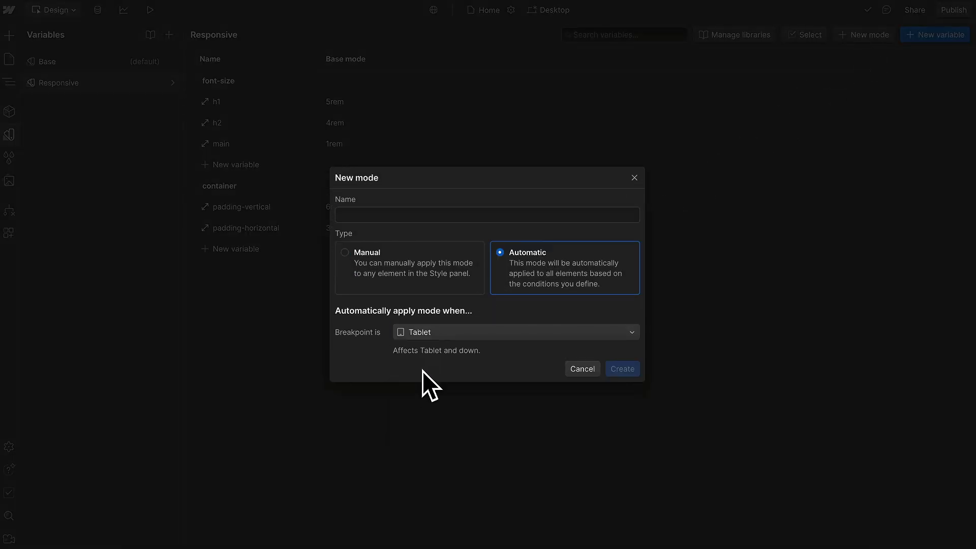
pyautogui.click(361, 215)
pyautogui.write('Tablet')
pyautogui.press('Return')
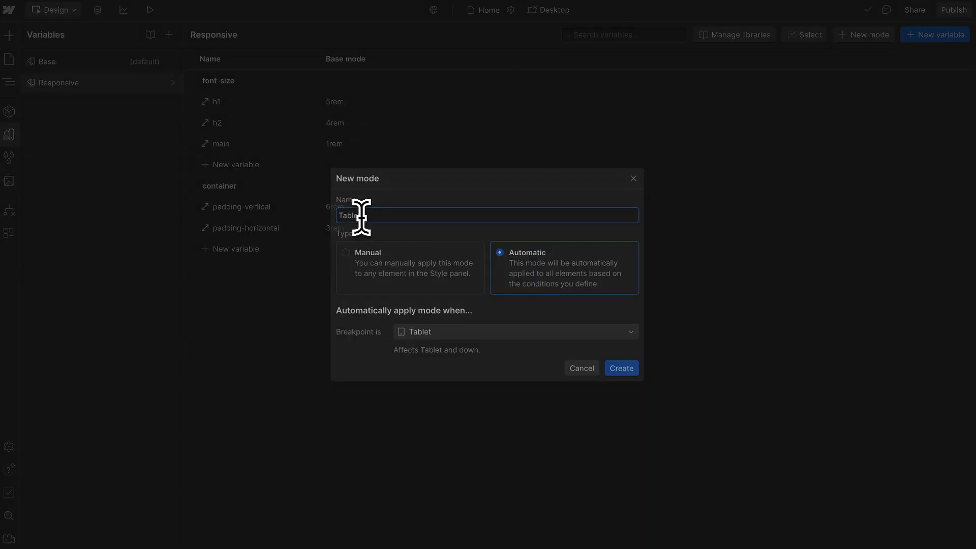
# - Add an automatic mode named Landscape to the Responsive collection, applied at the Mobile (L) breakpoint
pyautogui.click(864, 34)
pyautogui.click(569, 294)
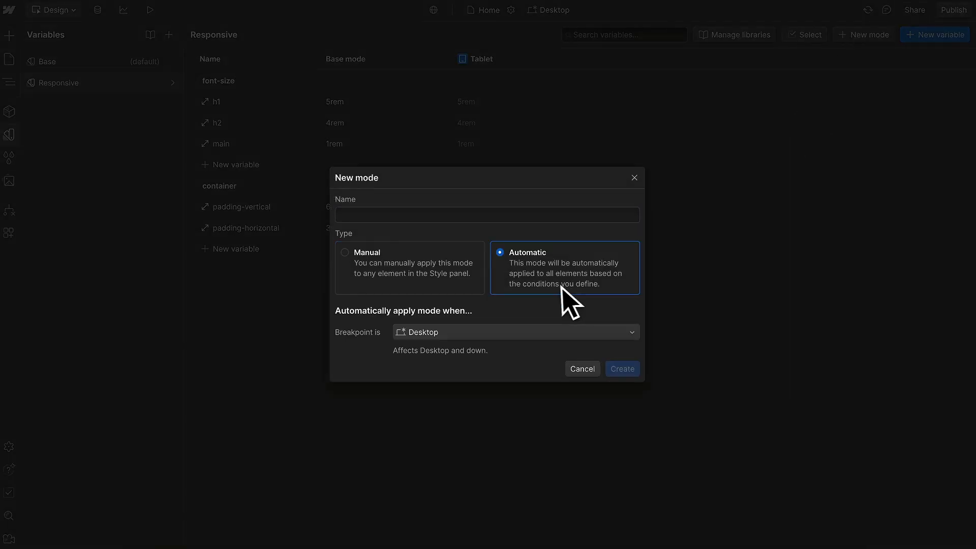
pyautogui.click(447, 330)
pyautogui.click(432, 387)
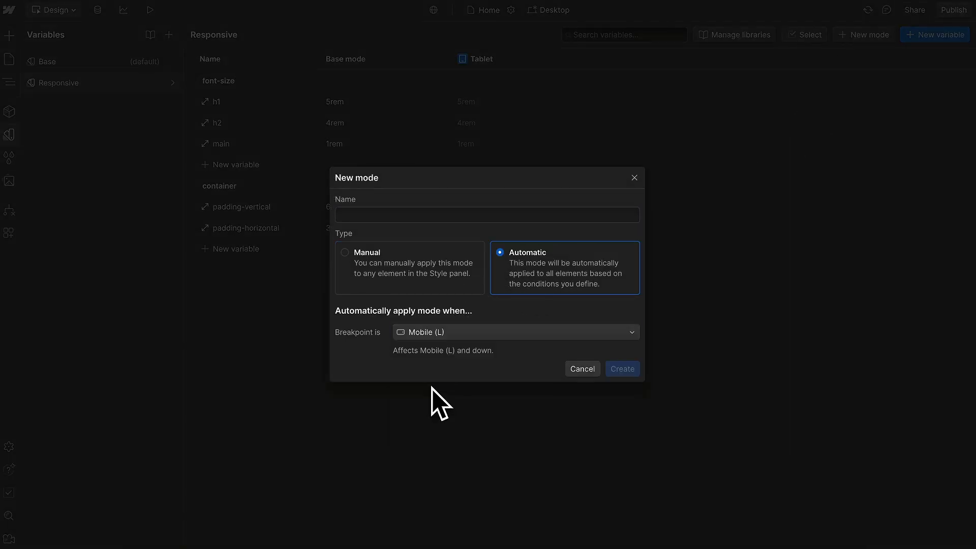
pyautogui.click(358, 216)
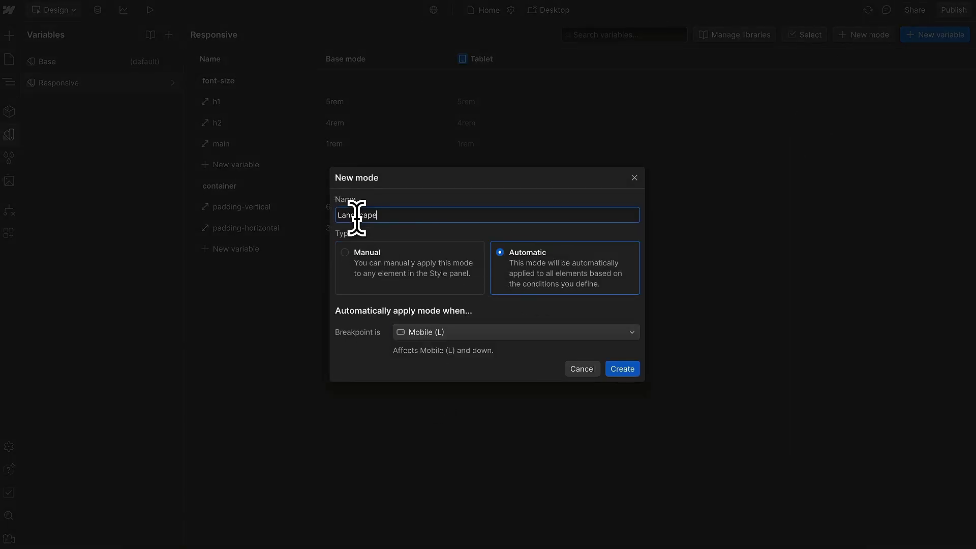
pyautogui.press('Return')
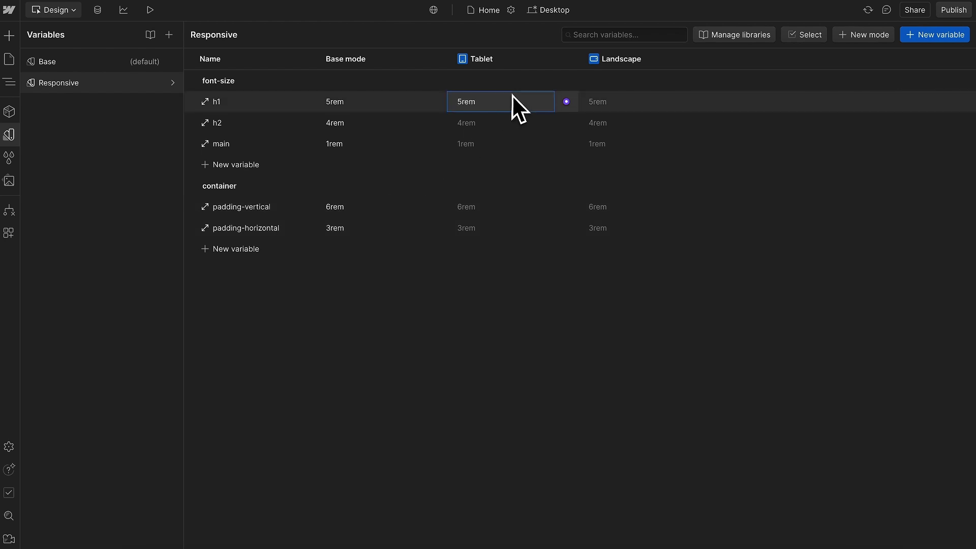
# - Set the h1 font size to 4rem in Tablet mode and 3rem in Landscape mode
pyautogui.write('4')
pyautogui.press('Return')
pyautogui.click(626, 103)
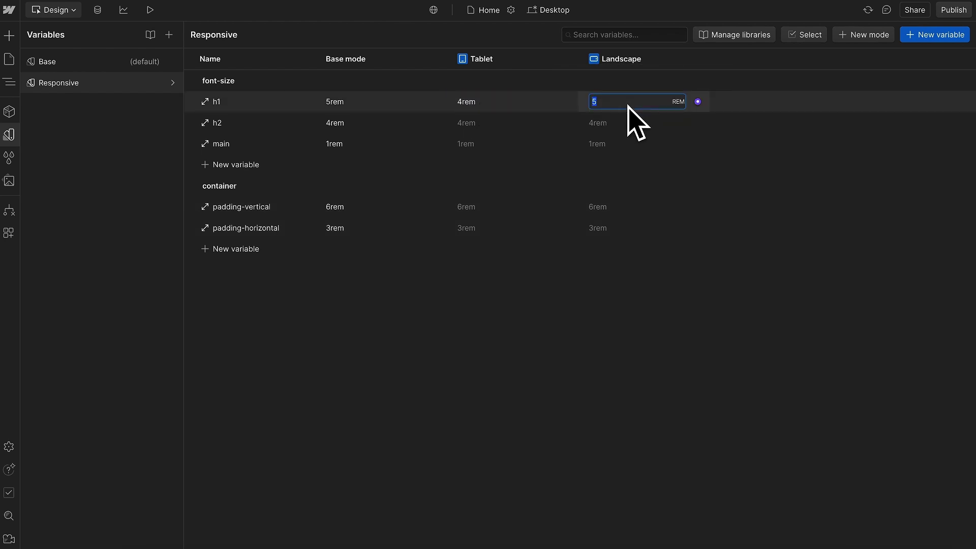
pyautogui.write('3')
pyautogui.press('Return')
# - Set the h2 font size to 3rem in Tablet mode and 2rem in Landscape mode
pyautogui.click(507, 123)
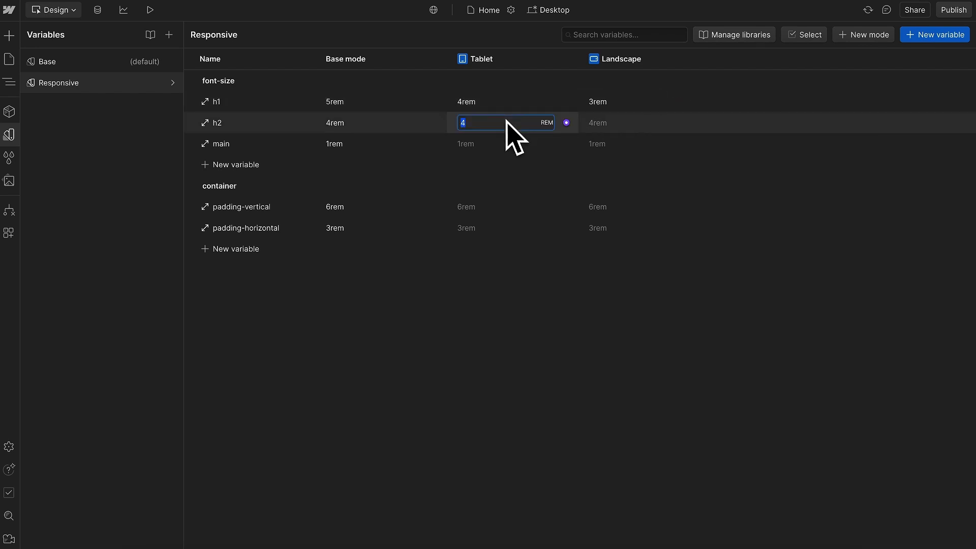
pyautogui.press('Return')
pyautogui.click(630, 120)
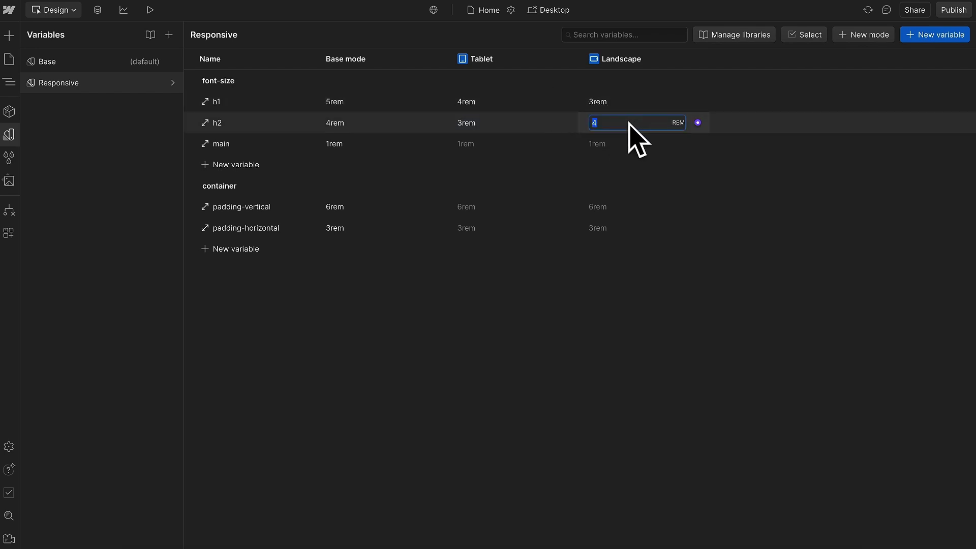
pyautogui.write('2')
pyautogui.press('Return')
# - Set the container's padding-vertical to 4rem in Tablet mode and 3rem in Landscape mode
pyautogui.click(473, 206)
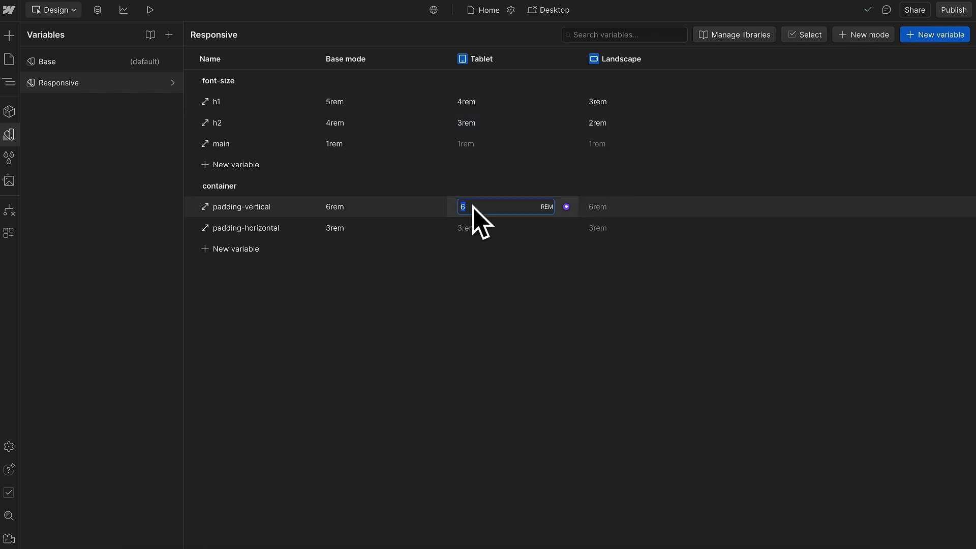
pyautogui.write('4rem')
pyautogui.press('Return')
pyautogui.click(600, 209)
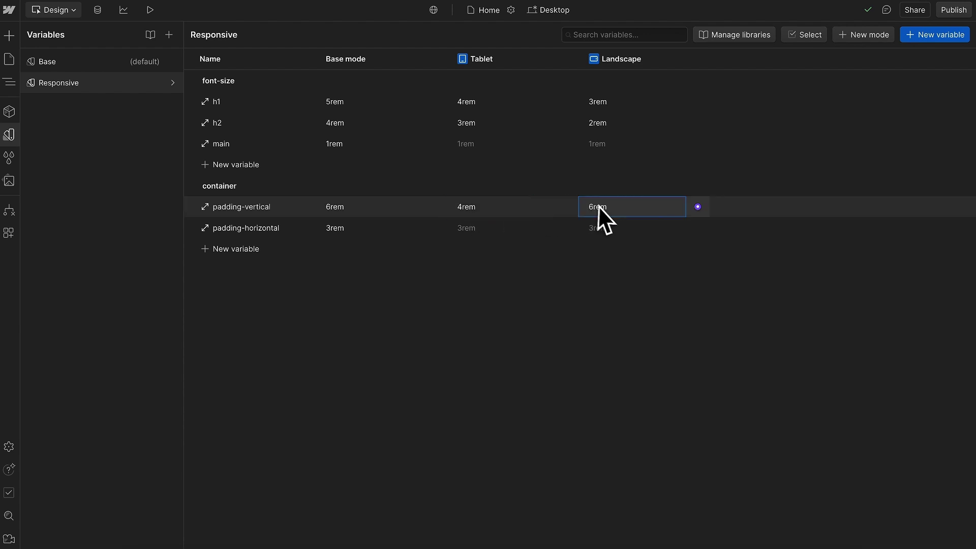
pyautogui.press('Return')
pyautogui.write('3')
pyautogui.press('Return')
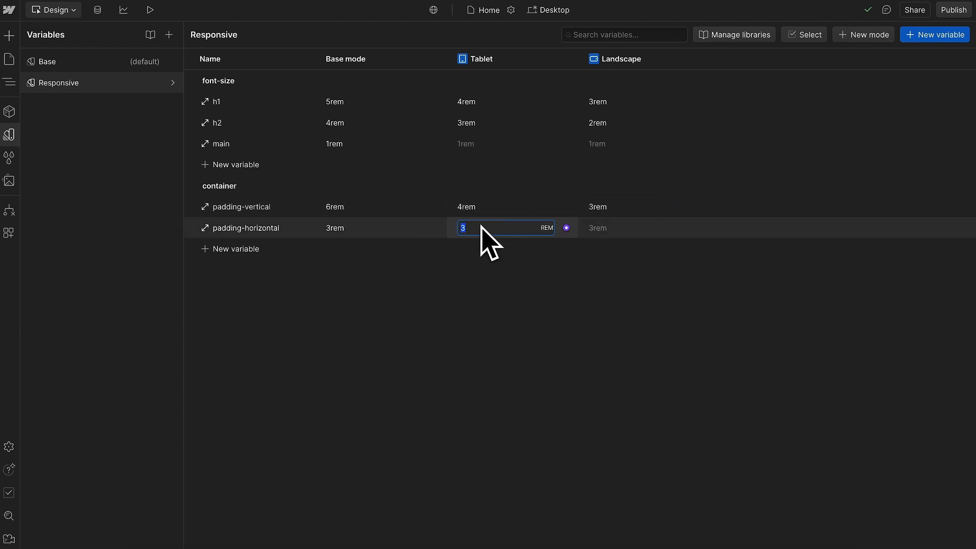
# - Set the container's padding-horizontal to 2rem in Tablet mode and 1rem in Landscape mode
pyautogui.write('2')
pyautogui.press('Return')
pyautogui.click(616, 229)
pyautogui.write('1')
pyautogui.press('Return')
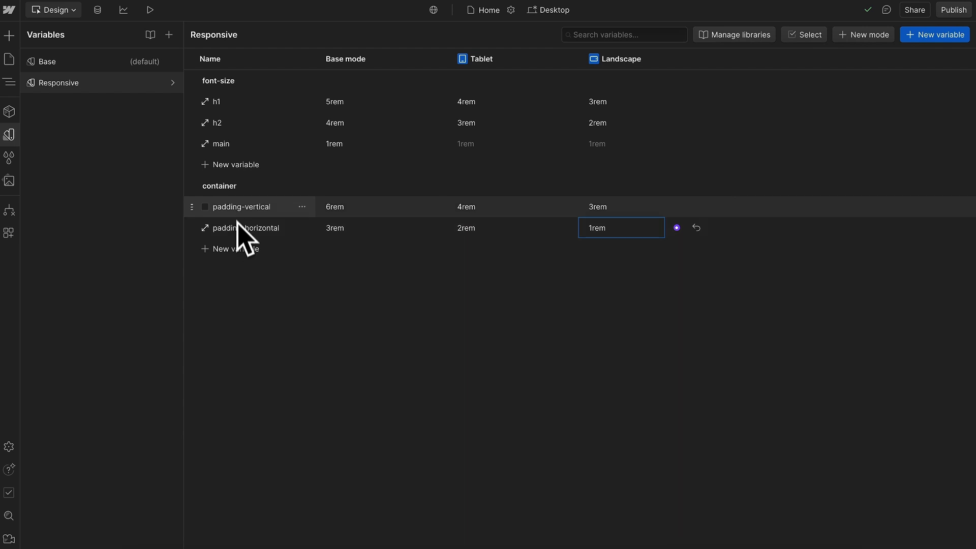
# - Check the u-container's linked padding variable on desktop and preview its spacing at the Tablet and landscape mobile breakpoints
pyautogui.click(11, 136)
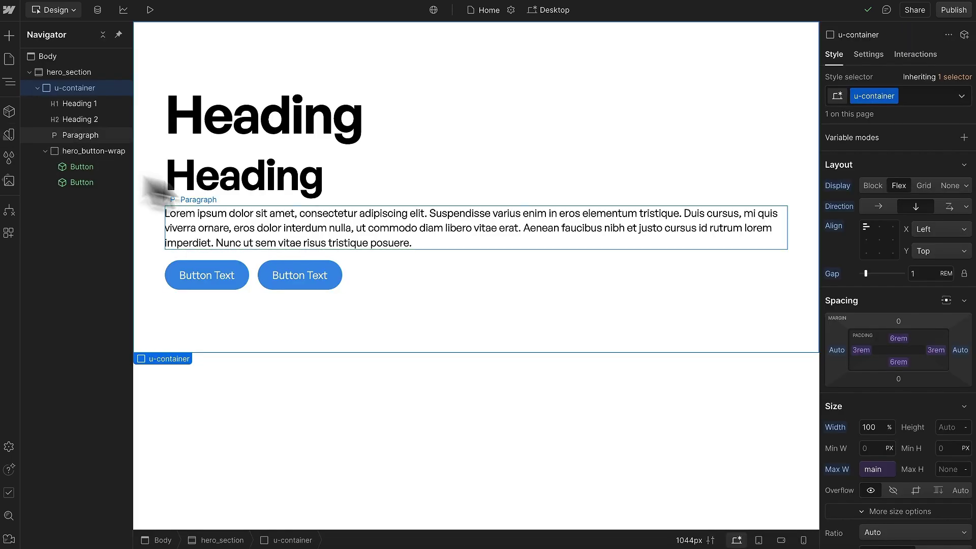
pyautogui.click(898, 339)
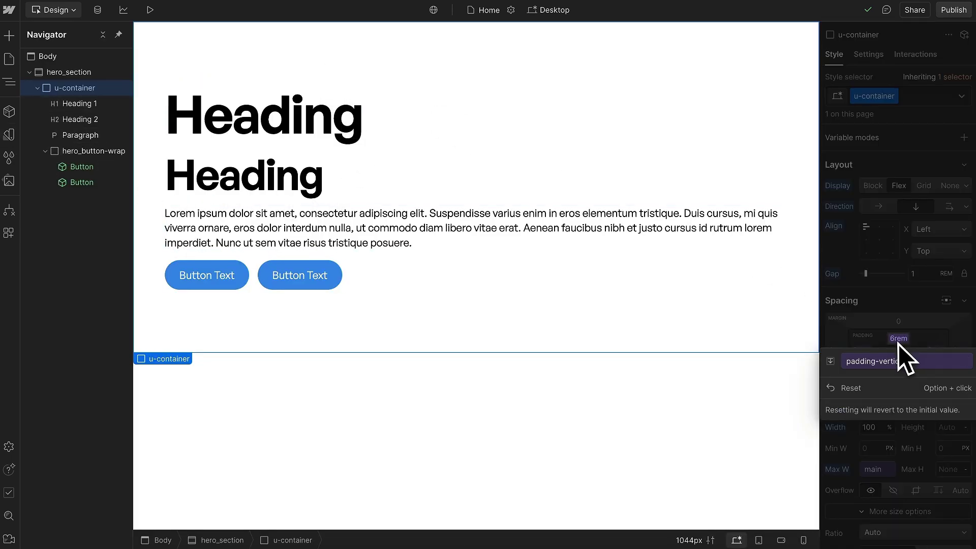
pyautogui.click(903, 345)
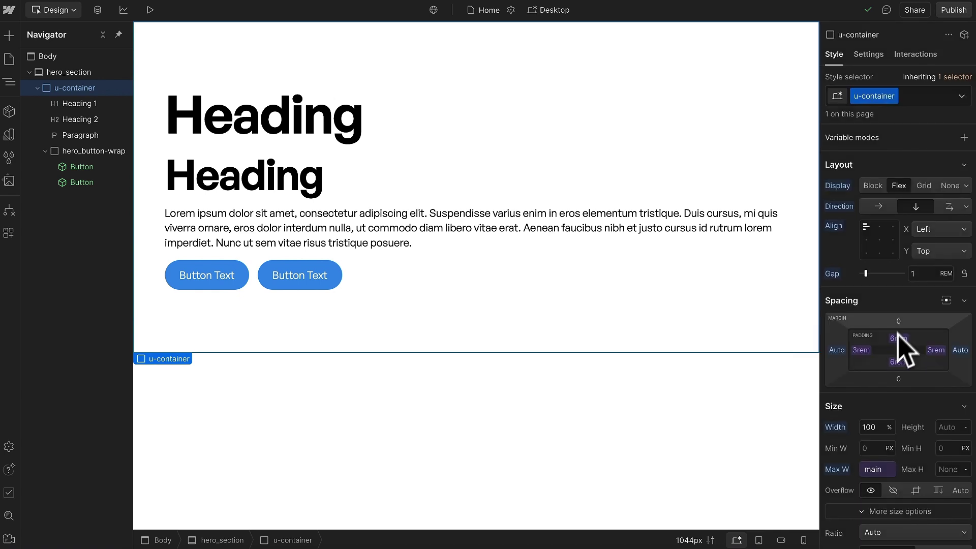
pyautogui.click(762, 542)
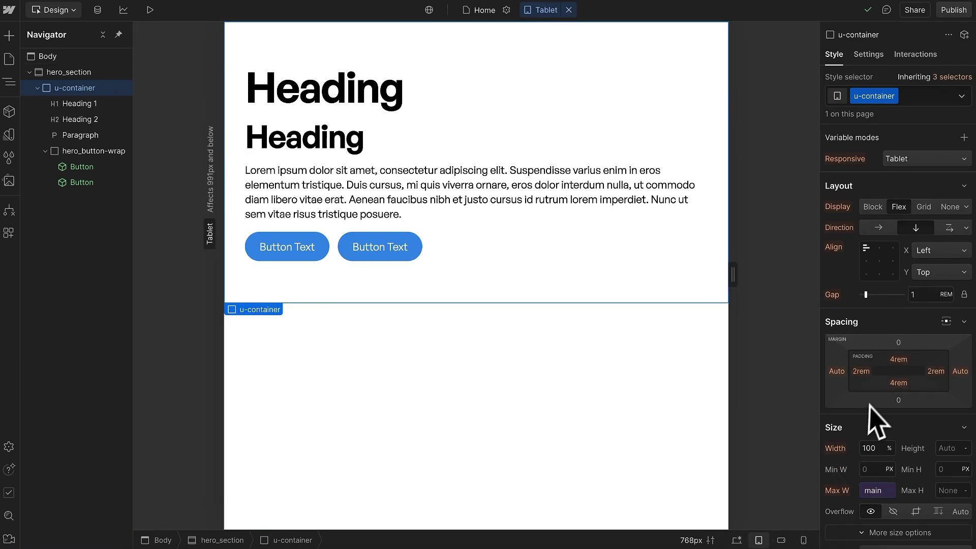
pyautogui.click(781, 540)
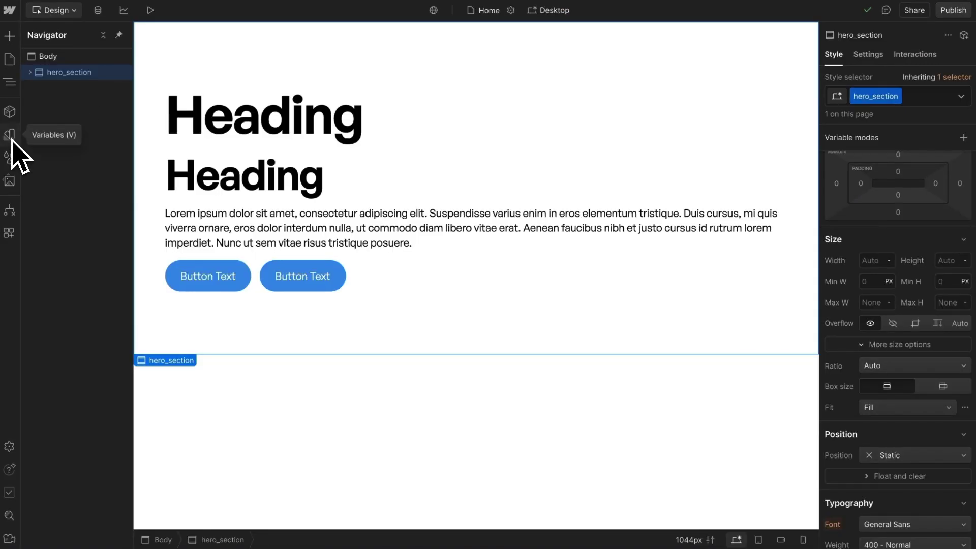
# - Create a new variable collection named Theme
pyautogui.click(10, 136)
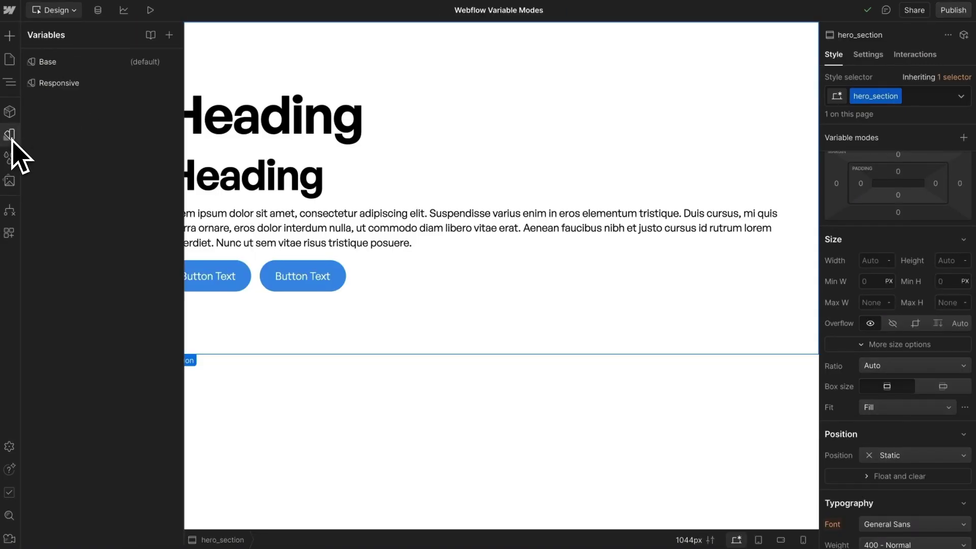
pyautogui.click(170, 34)
pyautogui.write('Theme')
pyautogui.press('Return')
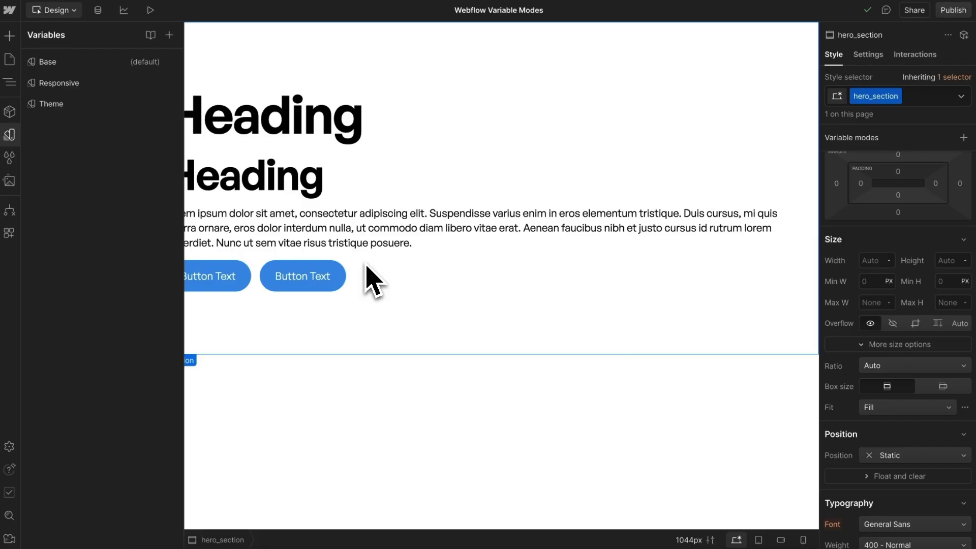
# - Add two color variables named background and text to the Theme collection
pyautogui.click(933, 35)
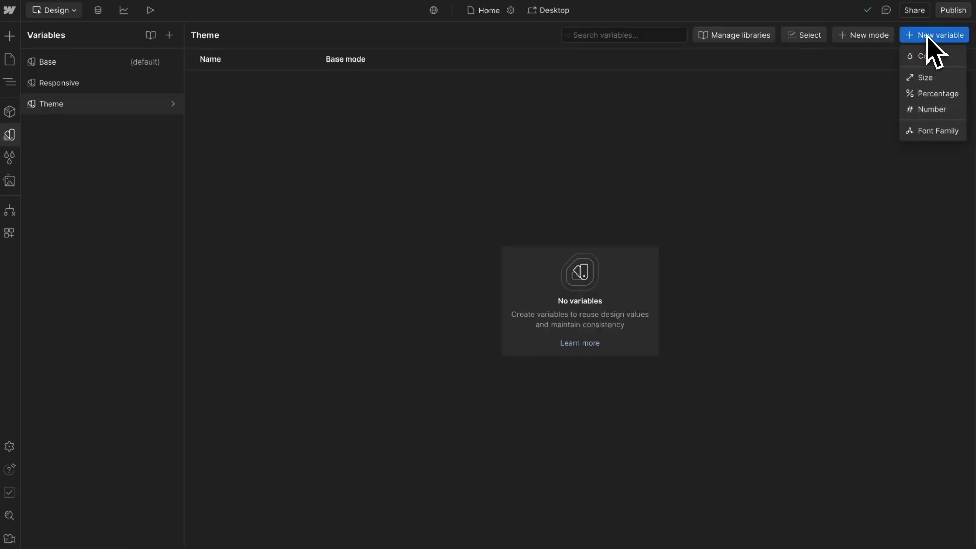
pyautogui.click(921, 61)
pyautogui.write('background')
pyautogui.press('Return')
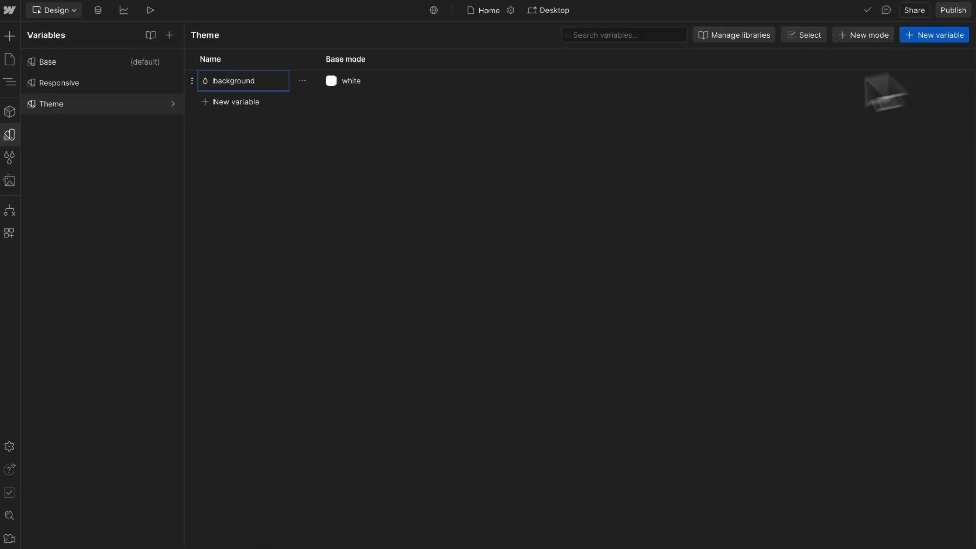
pyautogui.click(242, 106)
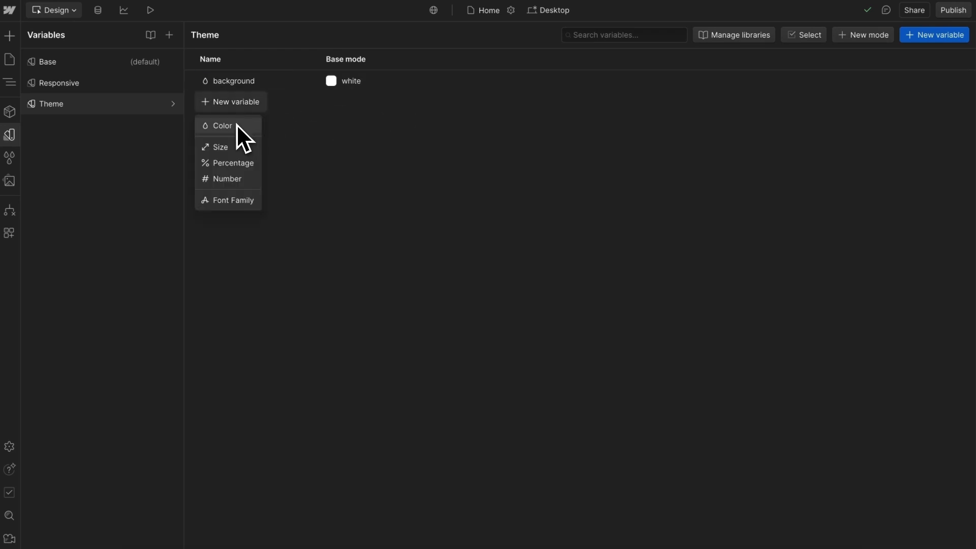
pyautogui.click(237, 125)
pyautogui.write('color')
# - Add a color variable named button/background so that it sits in its own button group
pyautogui.click(242, 127)
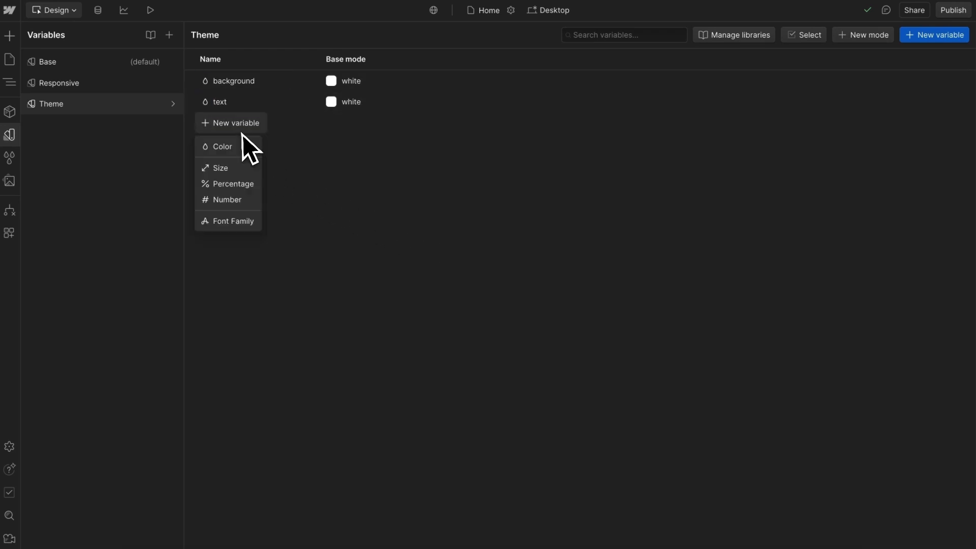
pyautogui.click(239, 146)
pyautogui.write('button')
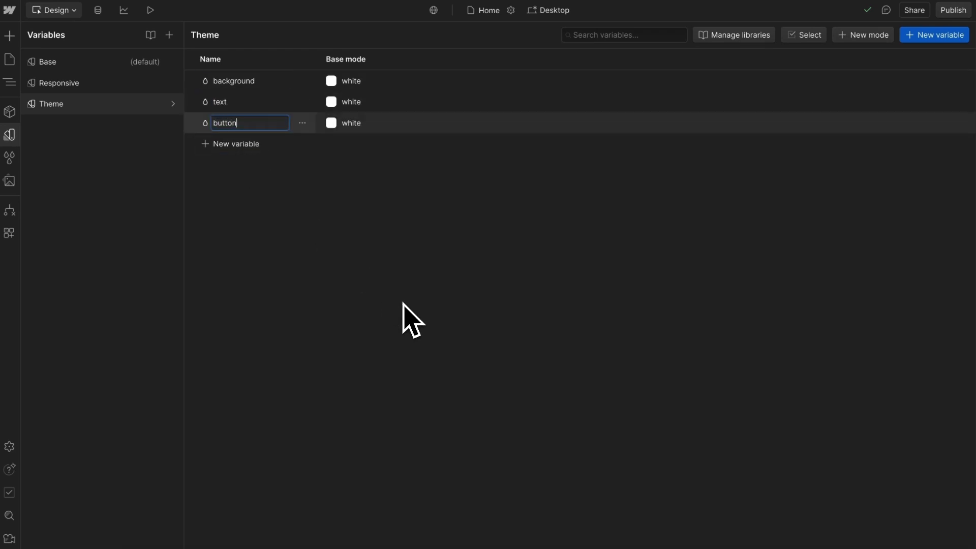
pyautogui.write('/background')
pyautogui.press('Return')
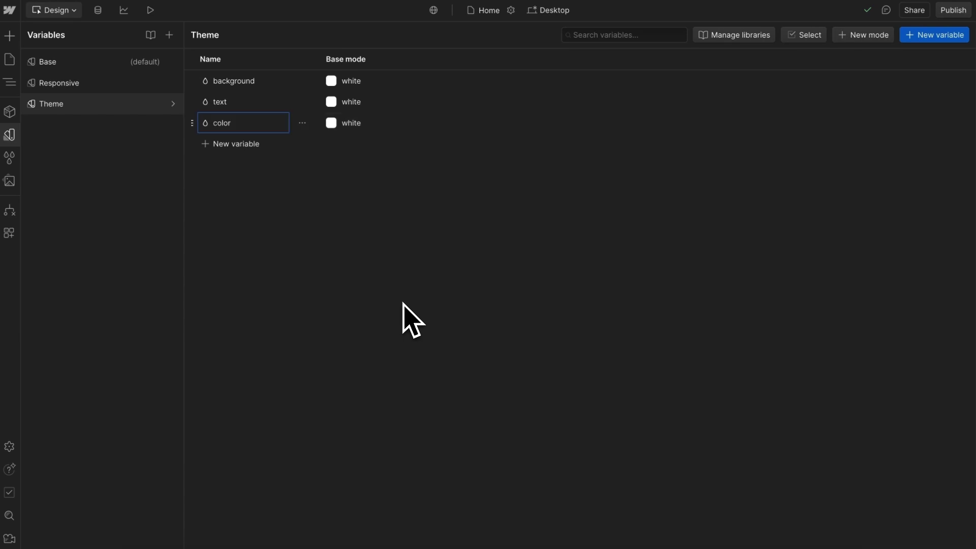
# - Add color variables named border and text to the button group
pyautogui.click(234, 187)
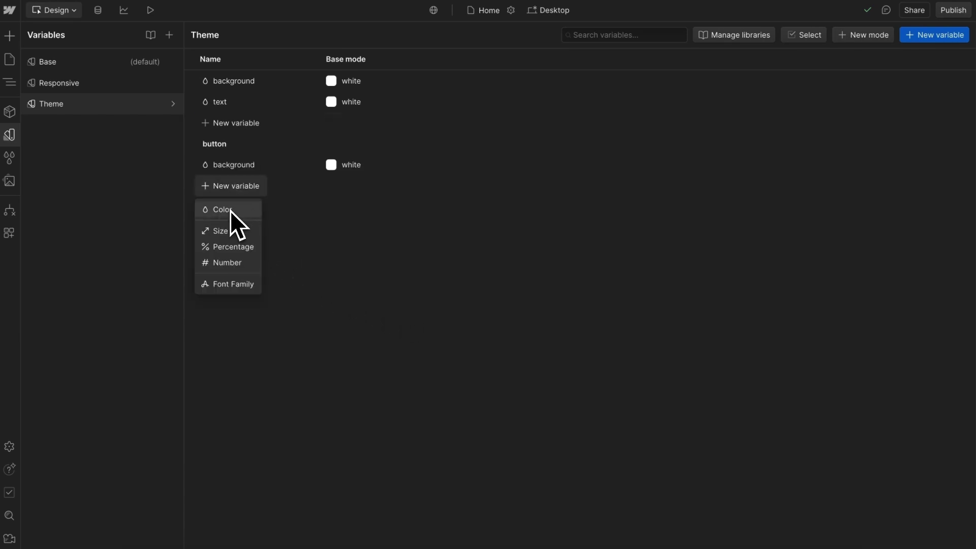
pyautogui.click(230, 209)
pyautogui.write('border')
pyautogui.click(231, 213)
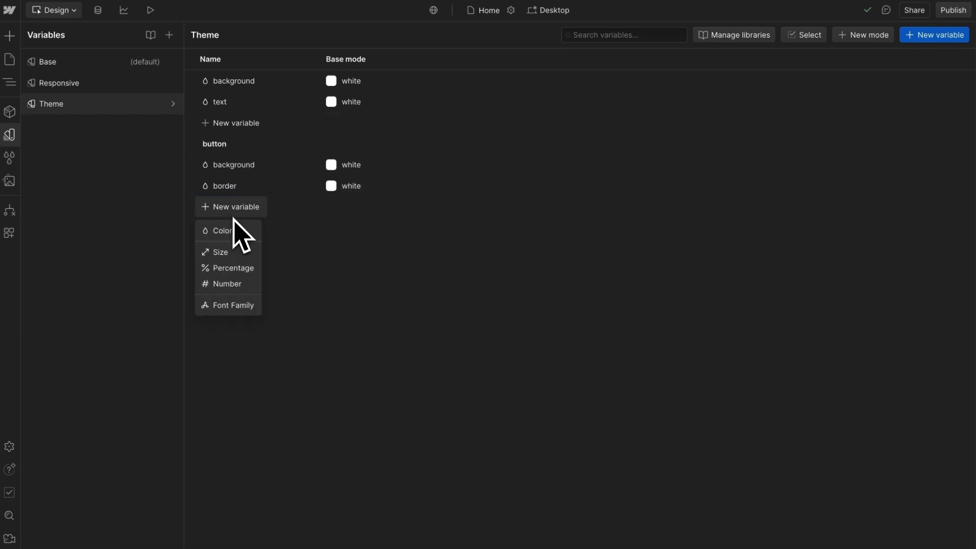
pyautogui.click(237, 232)
pyautogui.write('text')
# - Add a color variable named background-hover to the button group
pyautogui.click(236, 227)
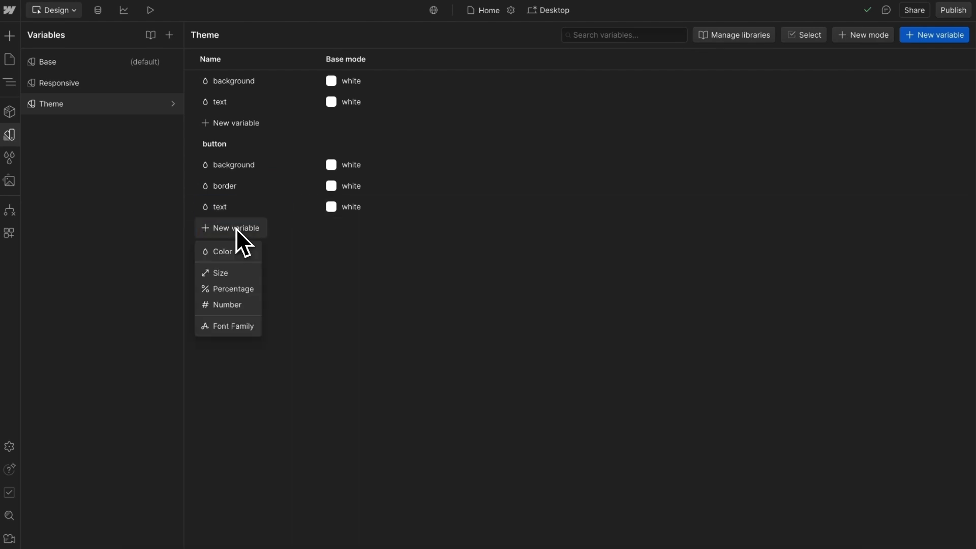
pyautogui.click(236, 253)
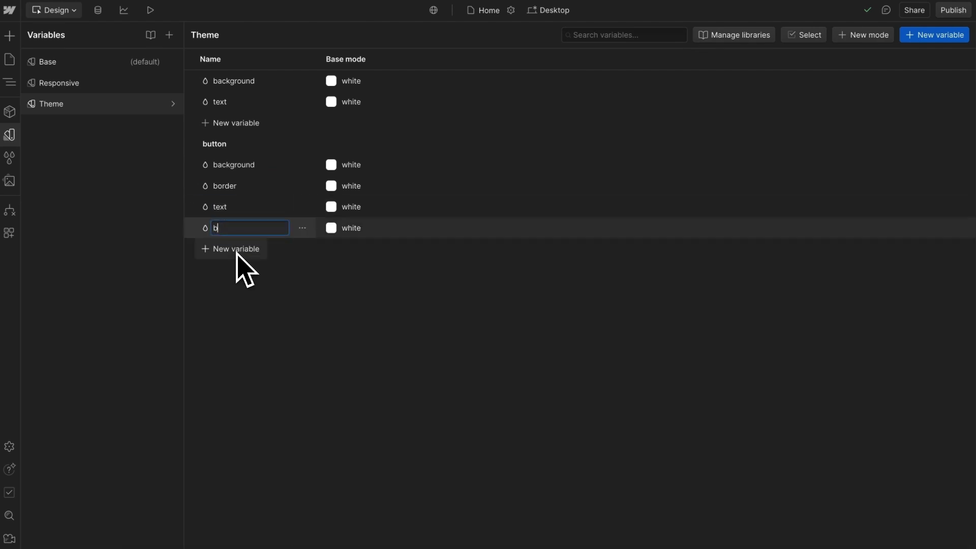
pyautogui.write('background-h')
pyautogui.press('Escape')
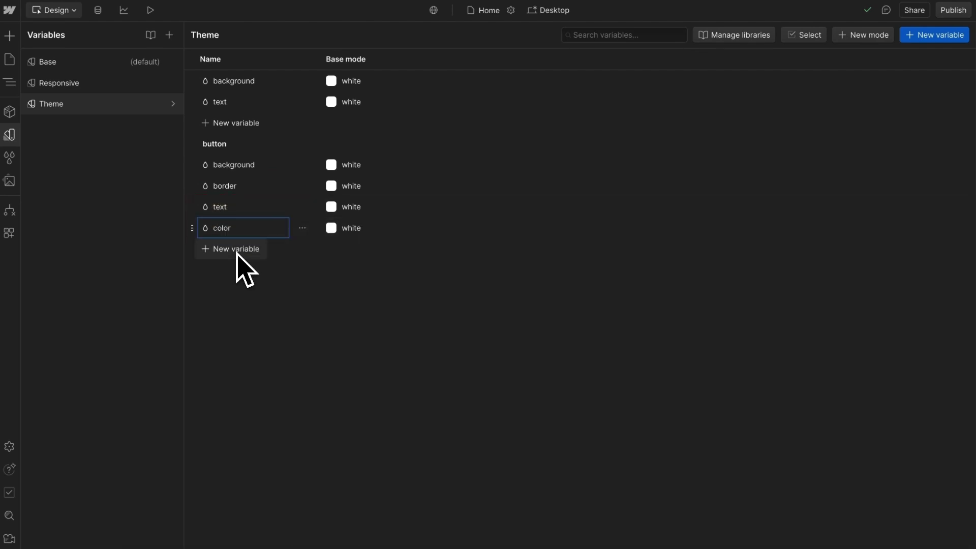
# - Add color variables named border-hover and text-hover to the button group
pyautogui.click(224, 249)
pyautogui.click(230, 272)
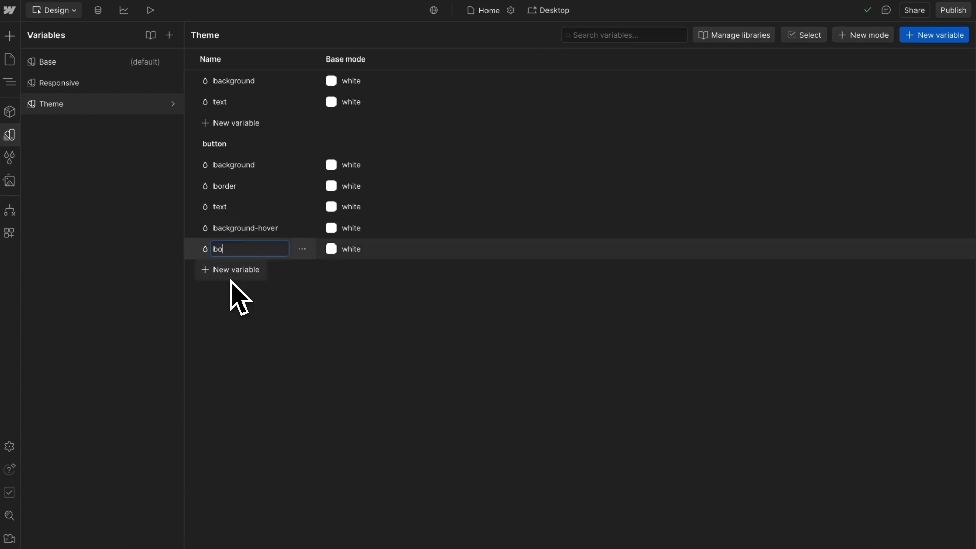
pyautogui.write('border-hover')
pyautogui.press('Return')
pyautogui.click(231, 279)
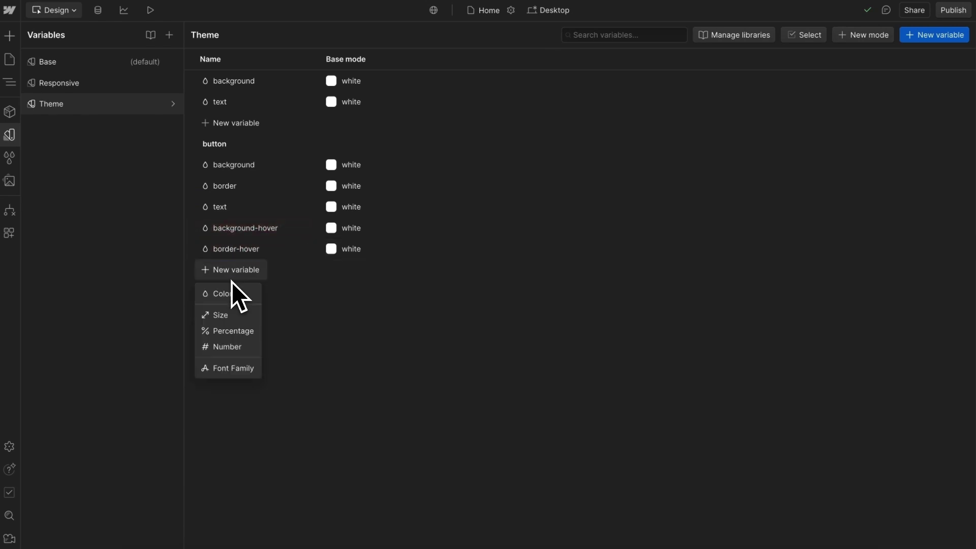
pyautogui.click(232, 295)
pyautogui.write('text-hover')
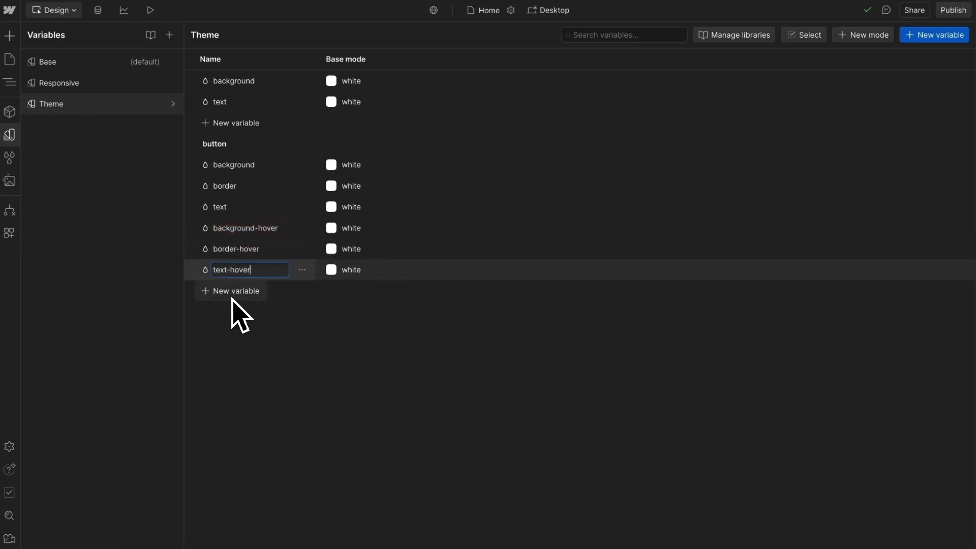
pyautogui.press('Return')
# - In Base mode, link the Theme collection's ungrouped background variable to the light swatch and its text variable to the dark swatch
pyautogui.click(435, 81)
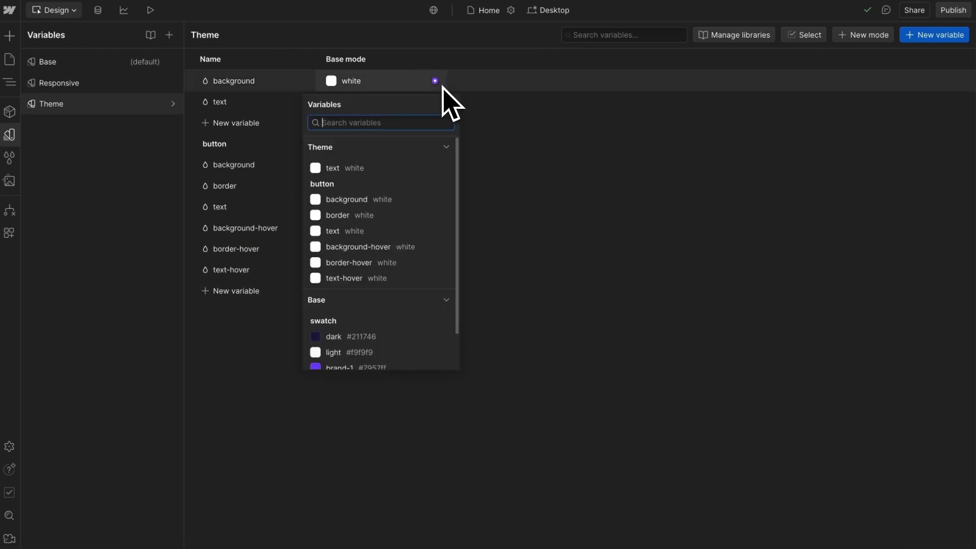
pyautogui.click(340, 354)
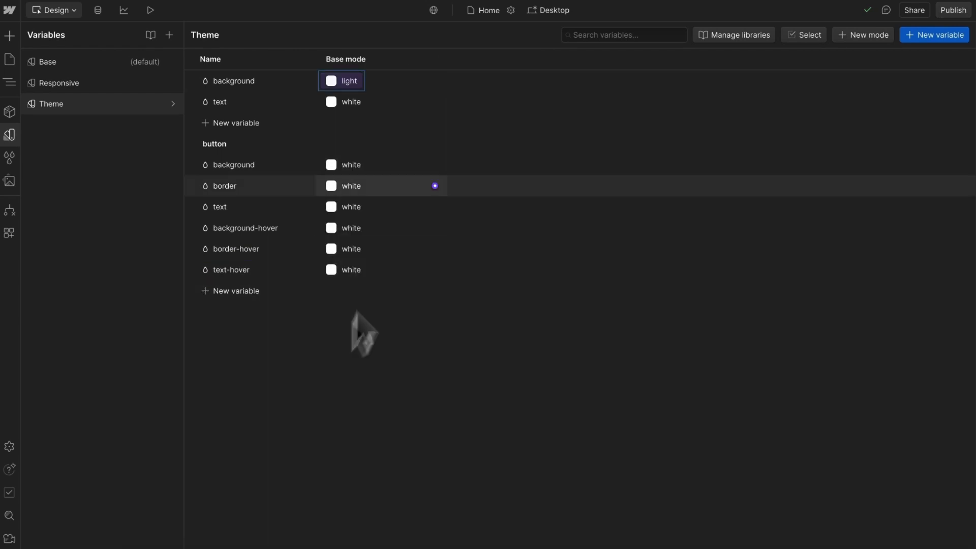
pyautogui.click(434, 101)
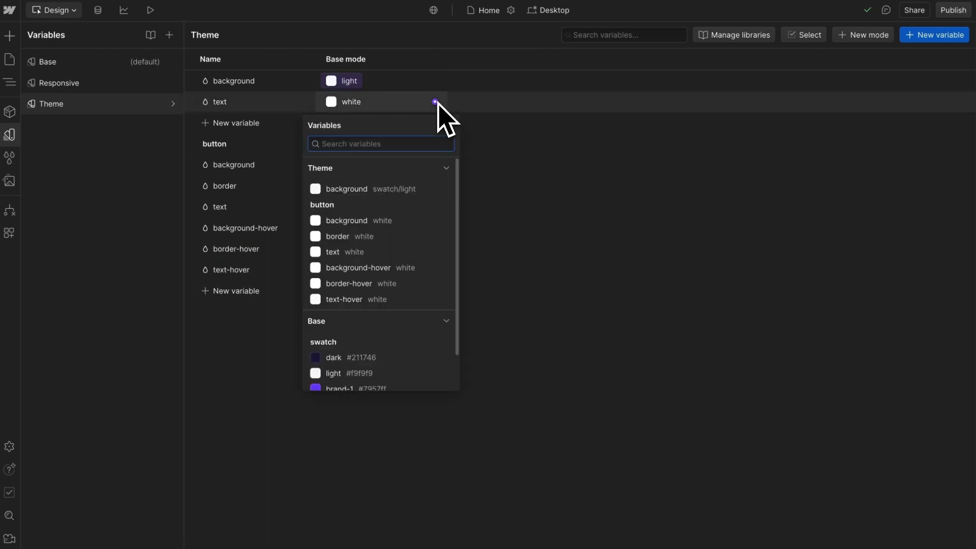
pyautogui.click(341, 362)
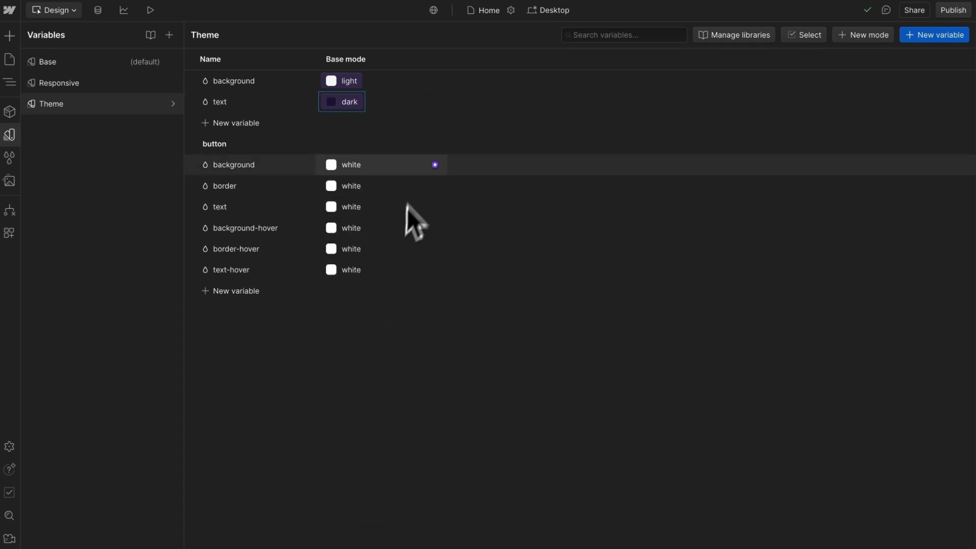
# - Link the button group's background and border to the dark swatch and its text to the light swatch
pyautogui.click(435, 165)
pyautogui.click(352, 420)
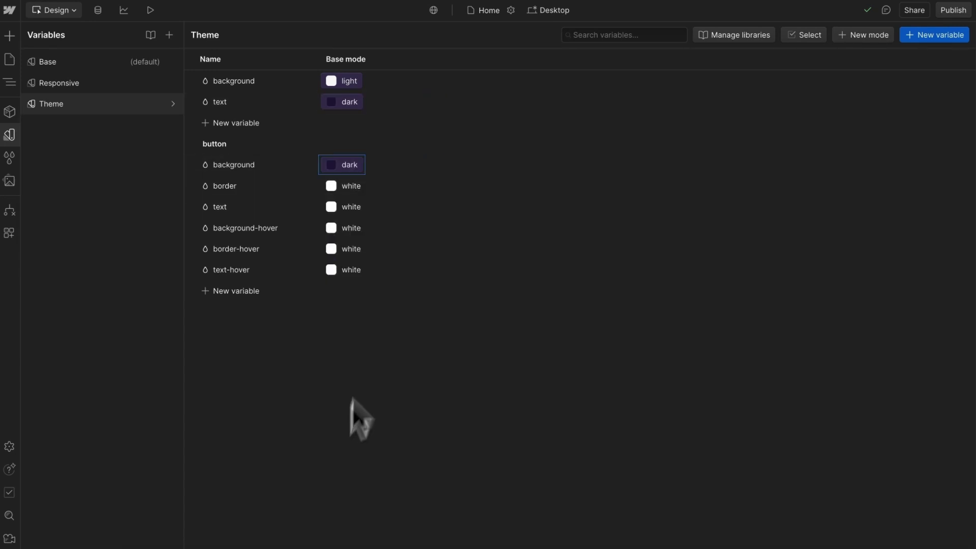
pyautogui.click(434, 185)
pyautogui.click(355, 441)
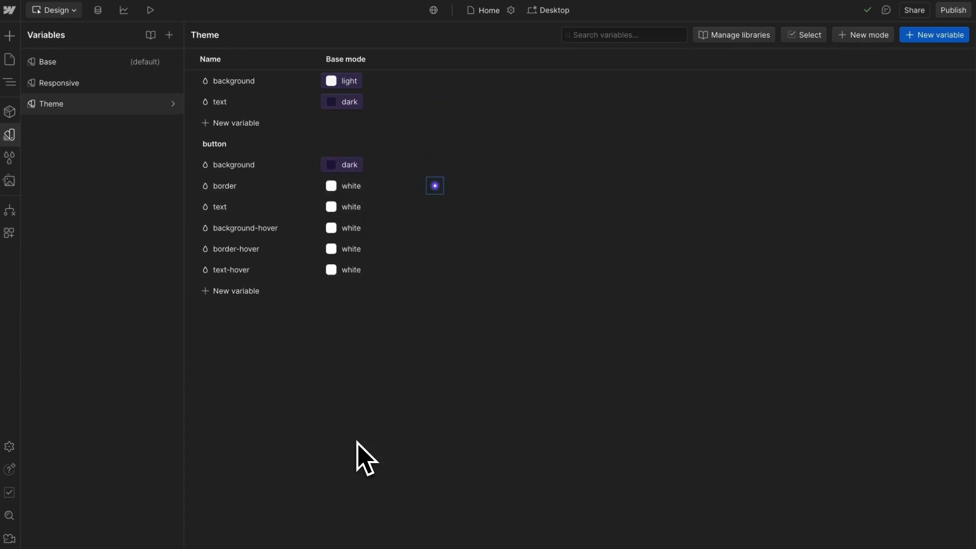
pyautogui.click(435, 207)
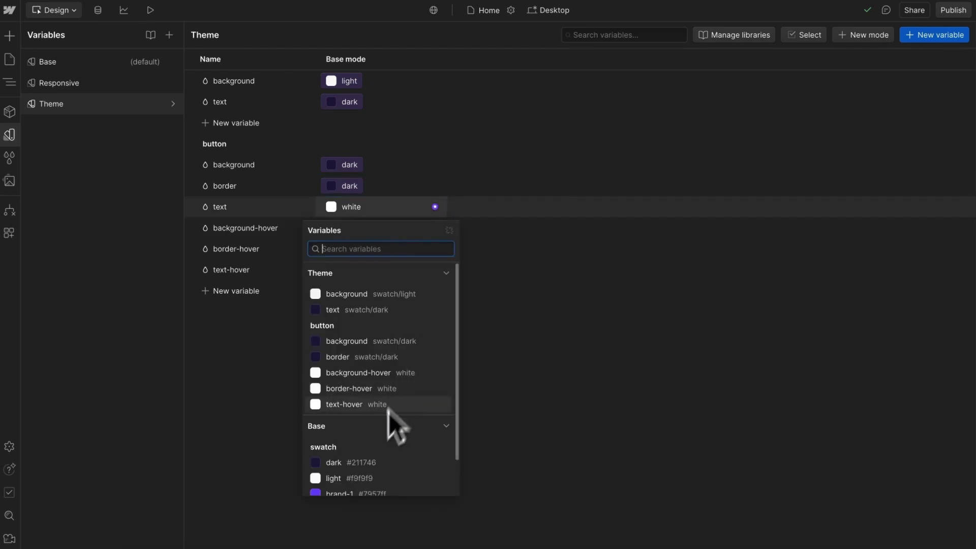
pyautogui.click(344, 477)
# - Link the button group's background-hover and border-hover to the brand-2 swatch and text-hover to the dark swatch
pyautogui.click(435, 229)
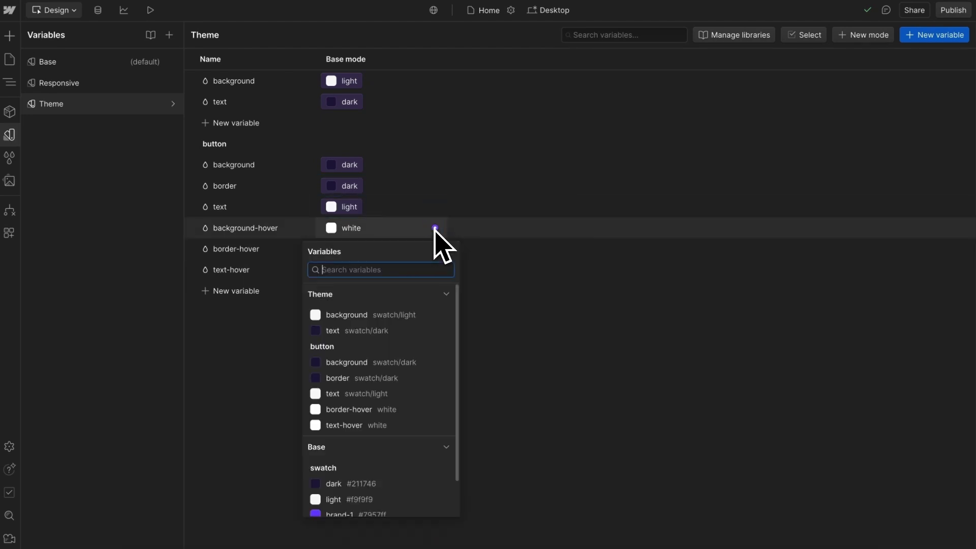
pyautogui.scroll(-2, 421, 442)
pyautogui.click(358, 490)
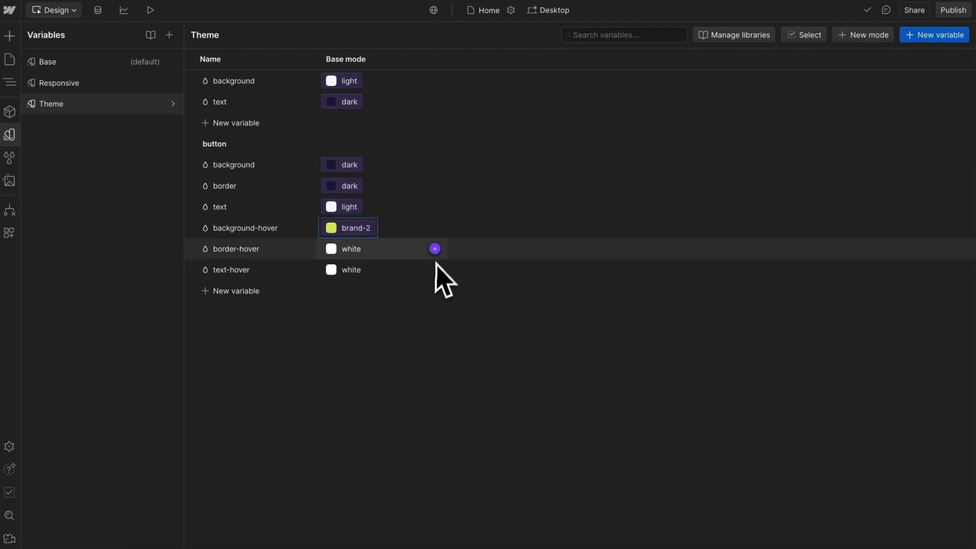
pyautogui.click(434, 248)
pyautogui.scroll(-1, 386, 448)
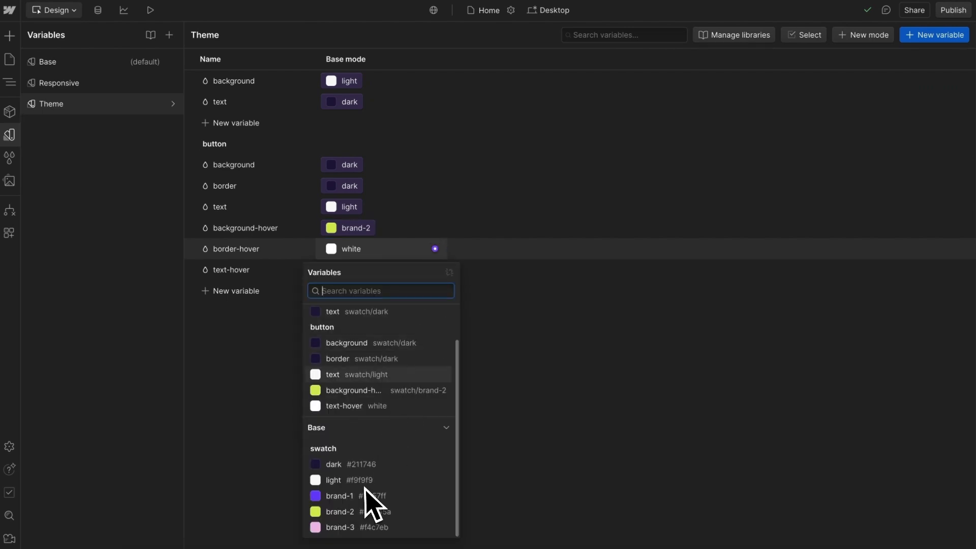
pyautogui.click(339, 512)
pyautogui.click(434, 270)
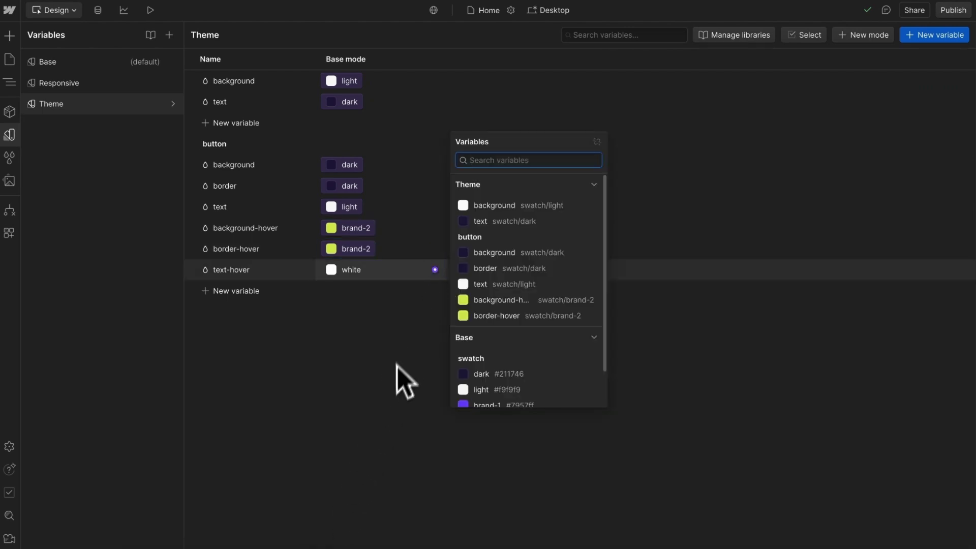
pyautogui.click(472, 374)
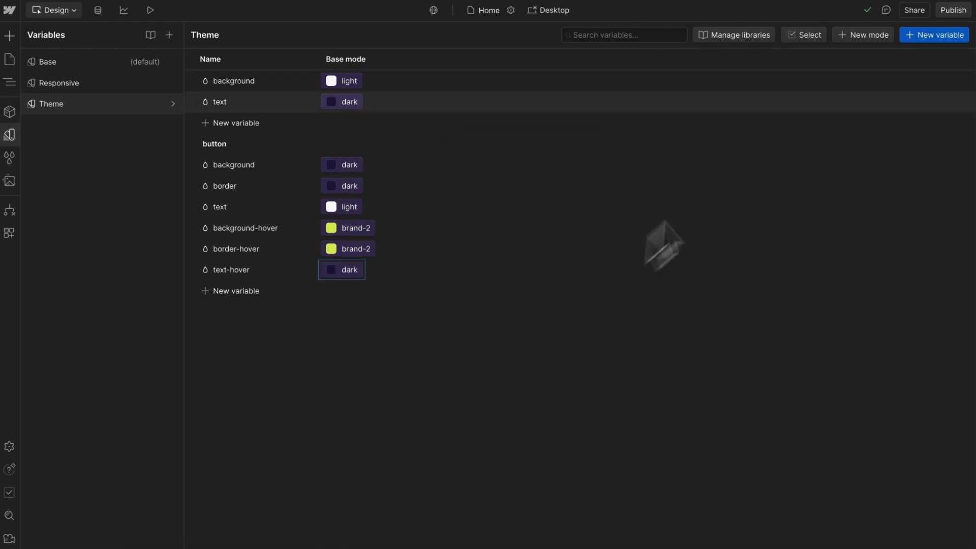
# - Create a manual mode named Dark mode in the Theme collection
pyautogui.click(848, 40)
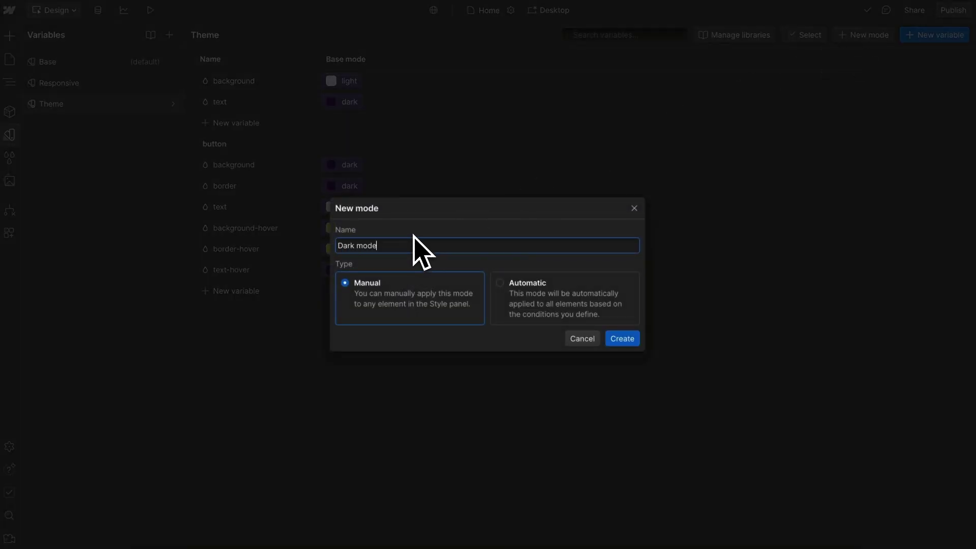
pyautogui.write('Dark mode')
pyautogui.press('Return')
# - In Dark mode, link the ungrouped background variable to the dark swatch and the ungrouped text variable to the light swatch
pyautogui.click(466, 84)
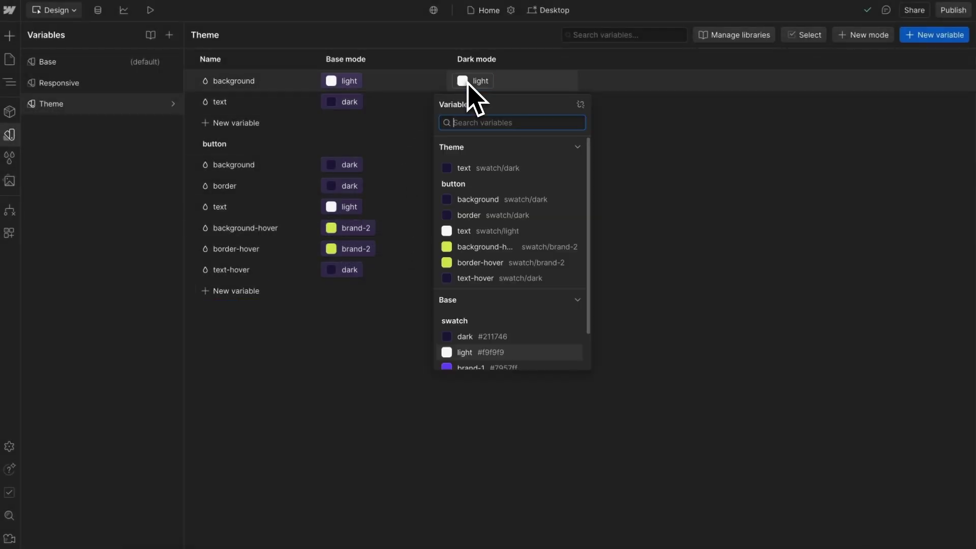
pyautogui.click(463, 337)
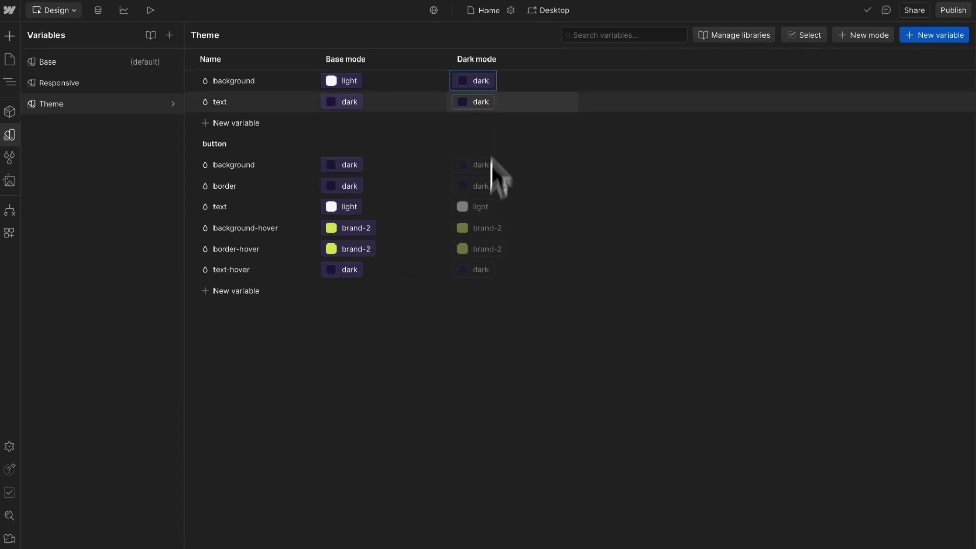
pyautogui.click(477, 104)
pyautogui.click(471, 369)
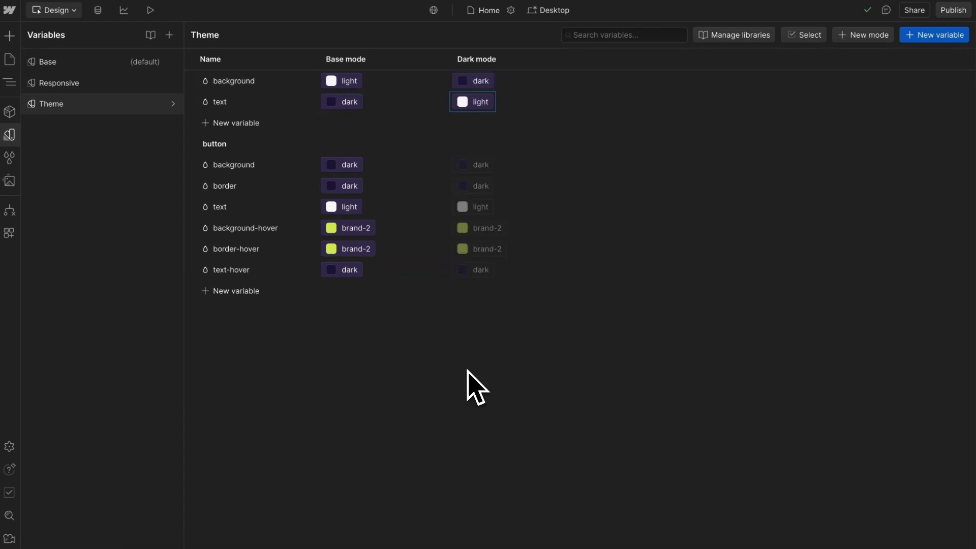
# - In Dark mode, link the button group's background and border to the brand-2 swatch and its text to the dark swatch
pyautogui.click(478, 168)
pyautogui.scroll(-3, 479, 360)
pyautogui.press('Escape')
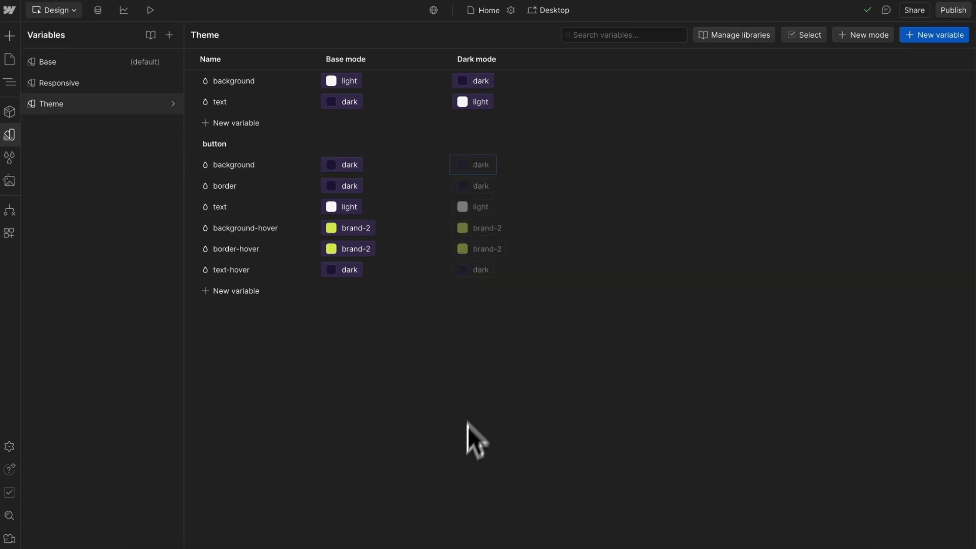
pyautogui.click(481, 189)
pyautogui.scroll(-2, 495, 448)
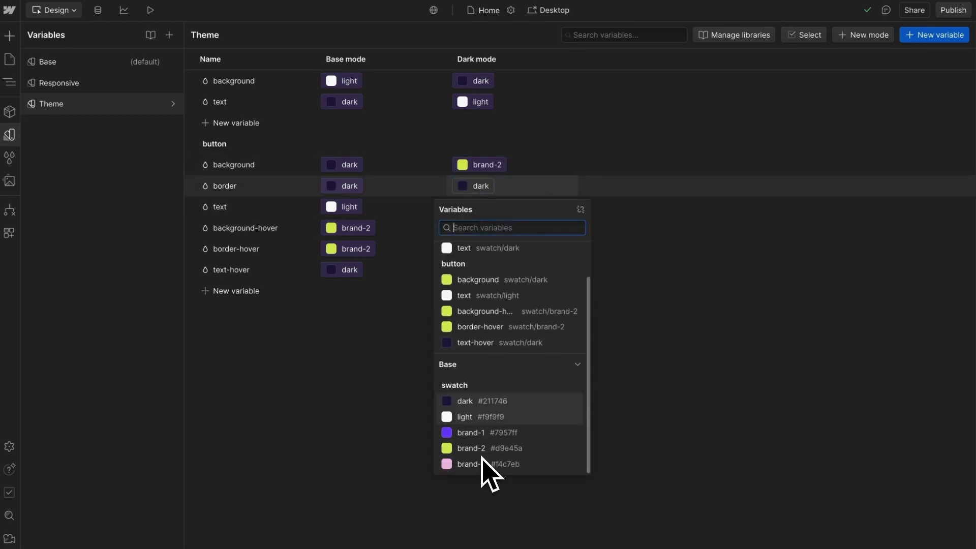
pyautogui.click(480, 450)
pyautogui.click(481, 209)
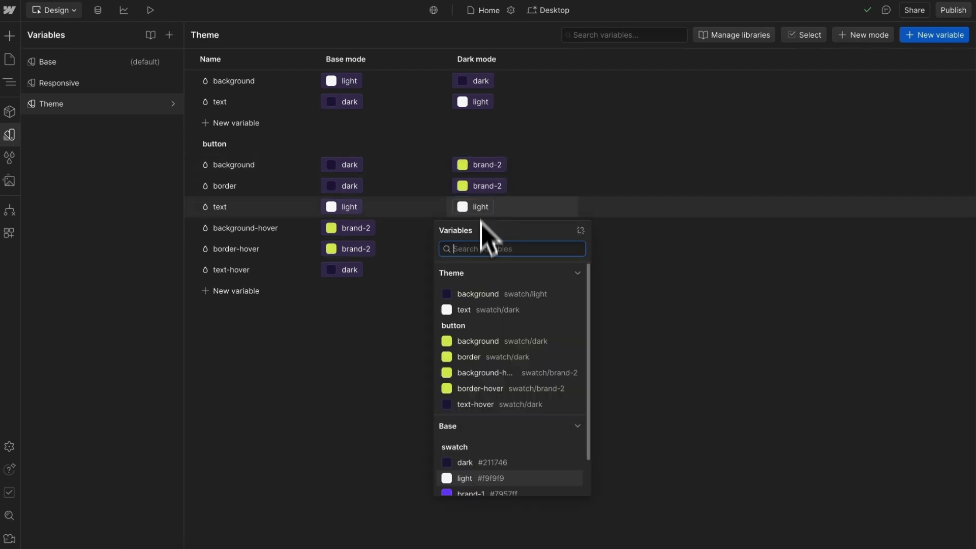
pyautogui.click(461, 462)
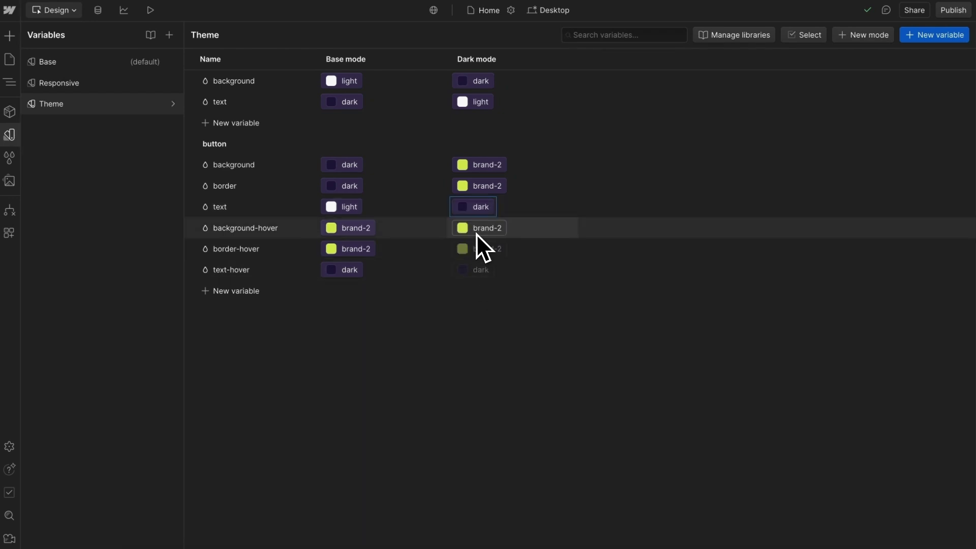
# - In Dark mode, link the button group's background-hover and border-hover to the light swatch and text-hover to the dark swatch
pyautogui.click(477, 230)
pyautogui.scroll(-1, 487, 463)
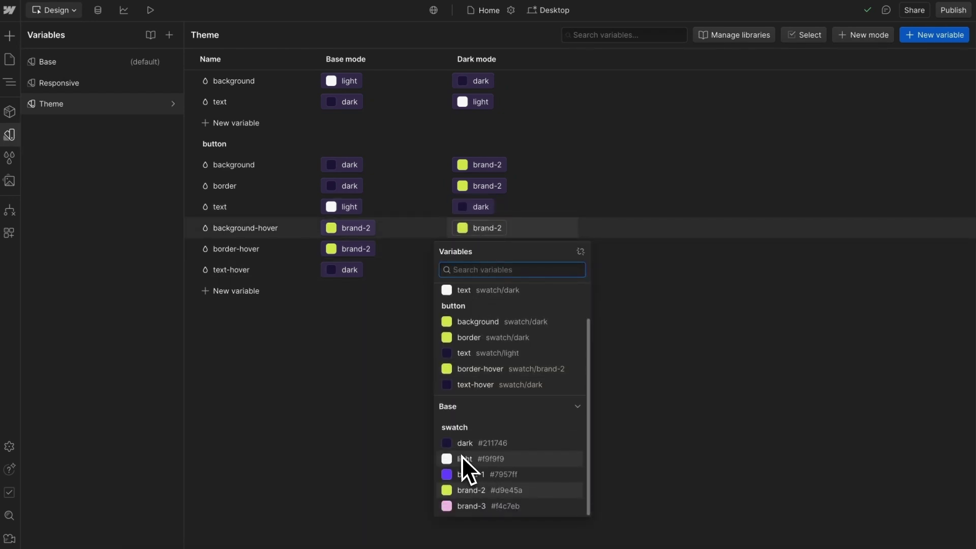
pyautogui.click(461, 457)
pyautogui.click(487, 249)
pyautogui.scroll(-1, 485, 480)
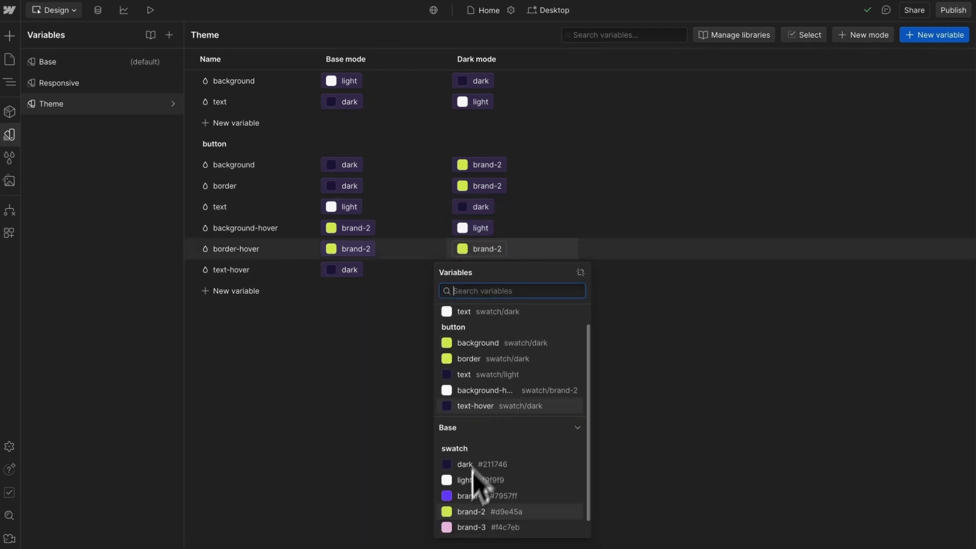
pyautogui.click(473, 464)
pyautogui.click(478, 269)
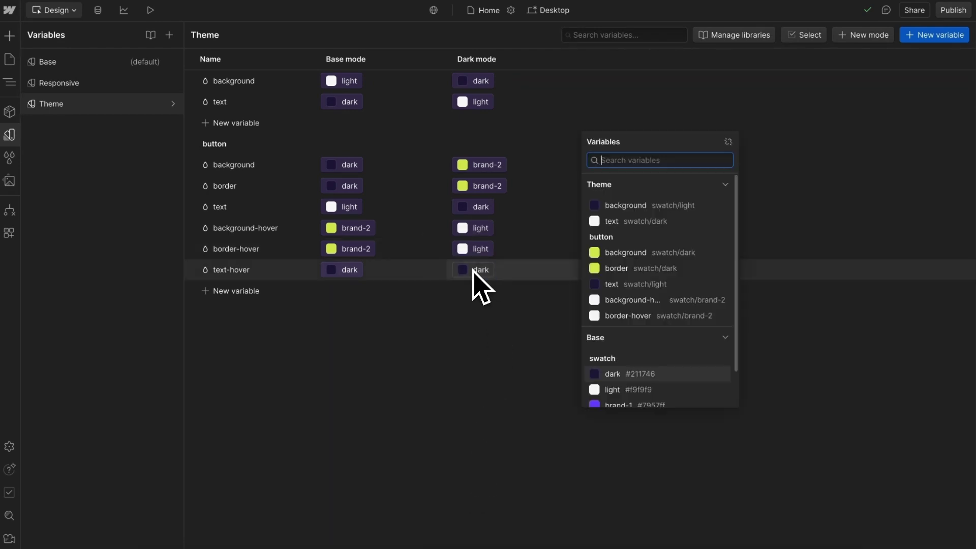
pyautogui.click(630, 375)
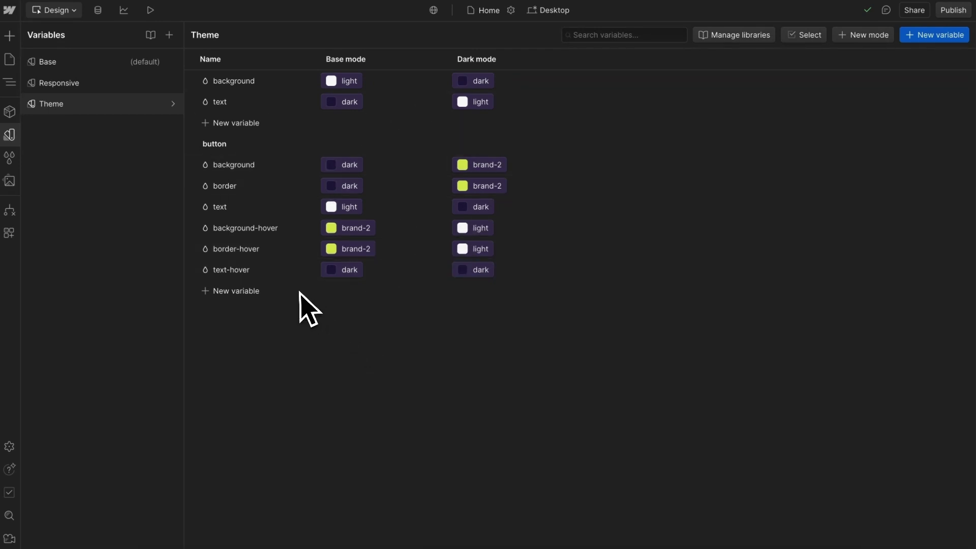
# - Examine the name and CSS in the variable settings of the ungrouped background variable and the button group's background variable
pyautogui.click(302, 81)
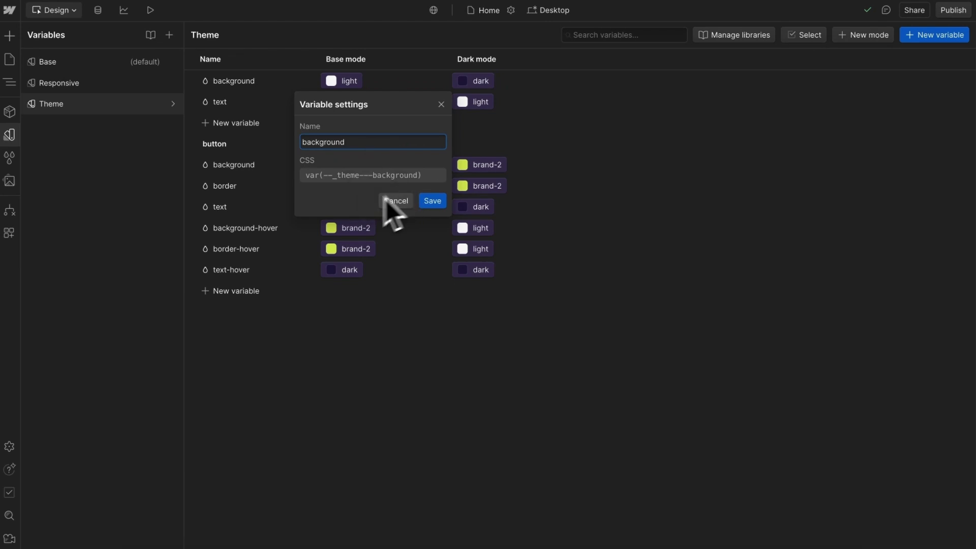
pyautogui.click(441, 104)
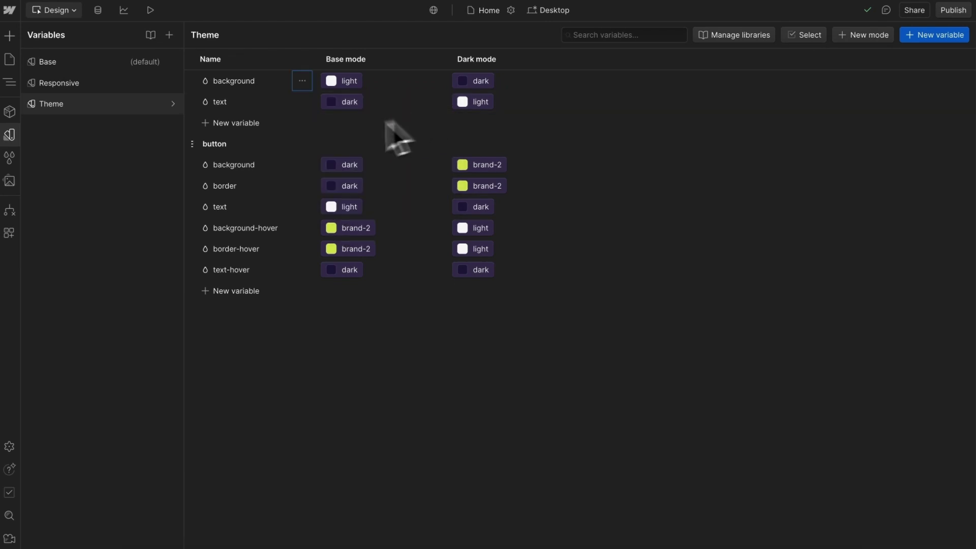
pyautogui.click(302, 165)
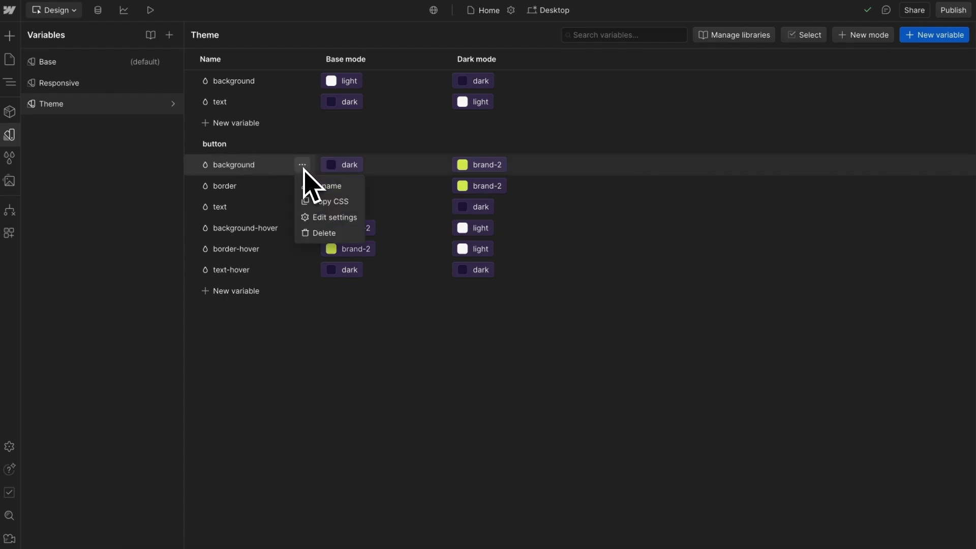
pyautogui.click(319, 218)
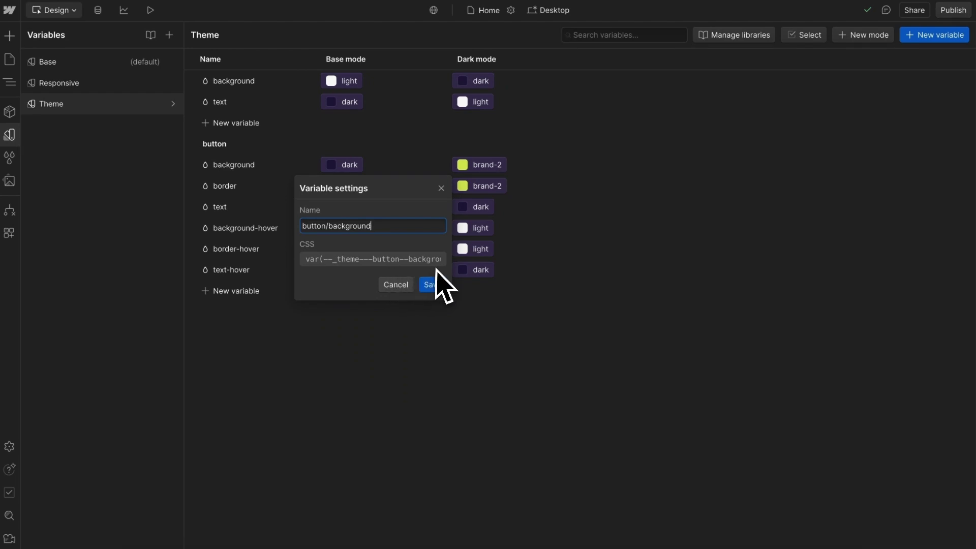
pyautogui.click(441, 189)
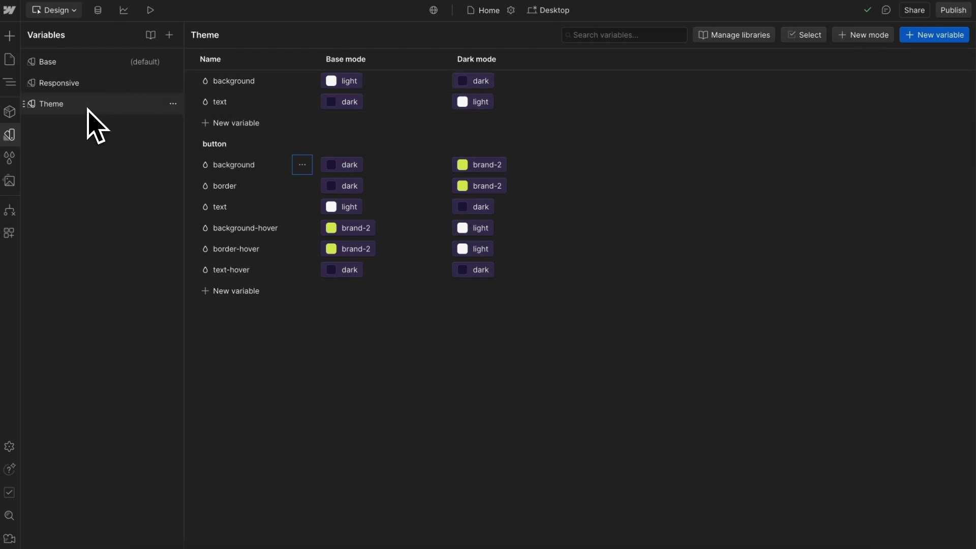
# - Link the Body (All Pages) background color to the Theme background variable and its font color to the Theme text variable
pyautogui.click(10, 135)
pyautogui.click(76, 56)
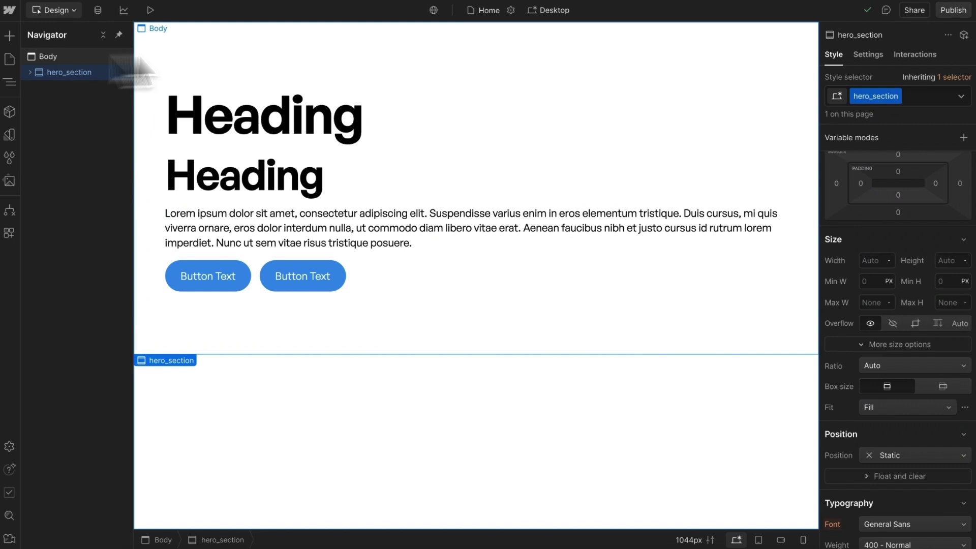
pyautogui.click(844, 97)
pyautogui.click(852, 168)
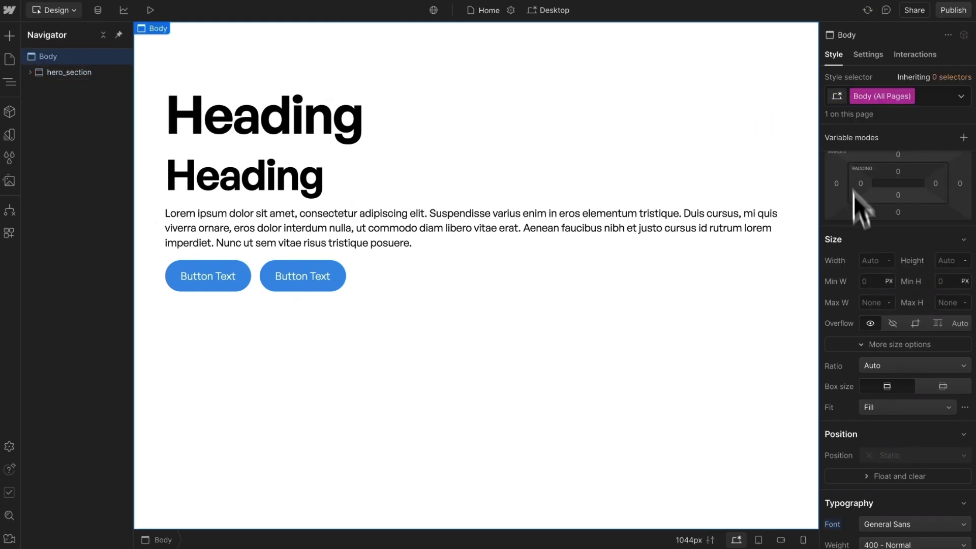
pyautogui.scroll(-3, 864, 305)
pyautogui.scroll(-3, 870, 341)
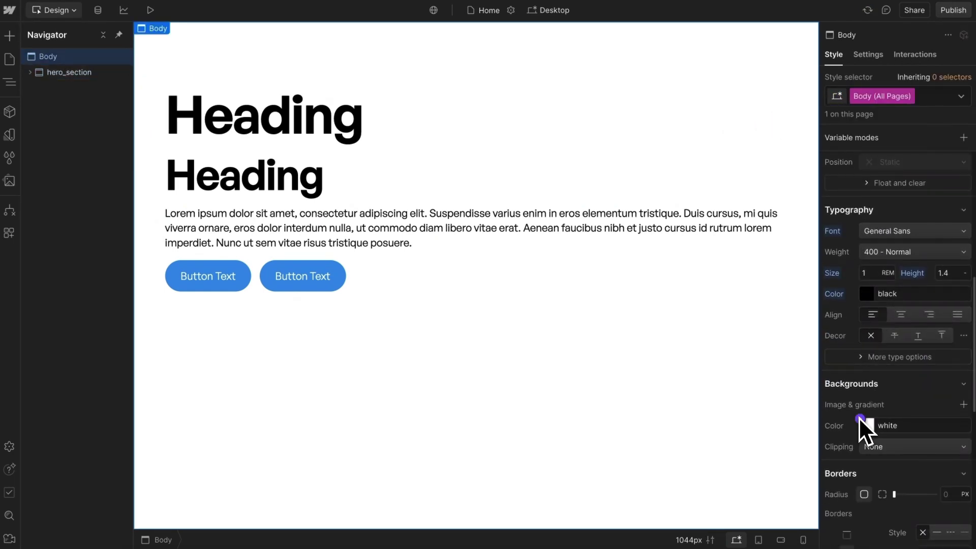
pyautogui.click(860, 420)
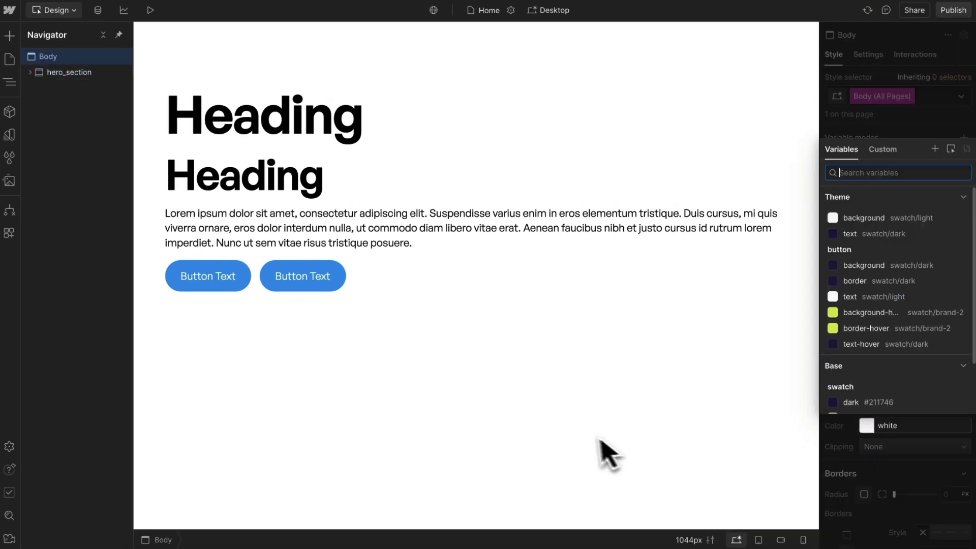
pyautogui.click(861, 225)
pyautogui.click(865, 294)
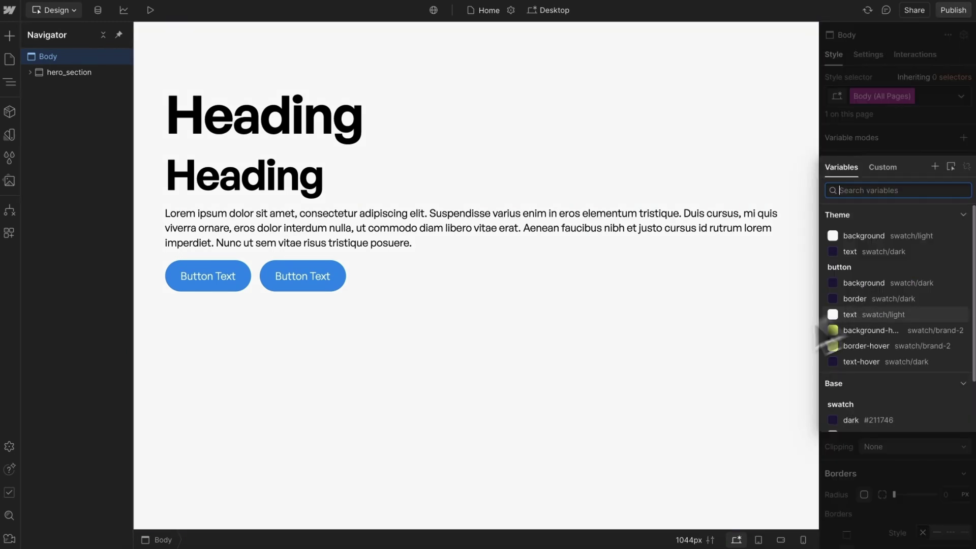
pyautogui.click(859, 253)
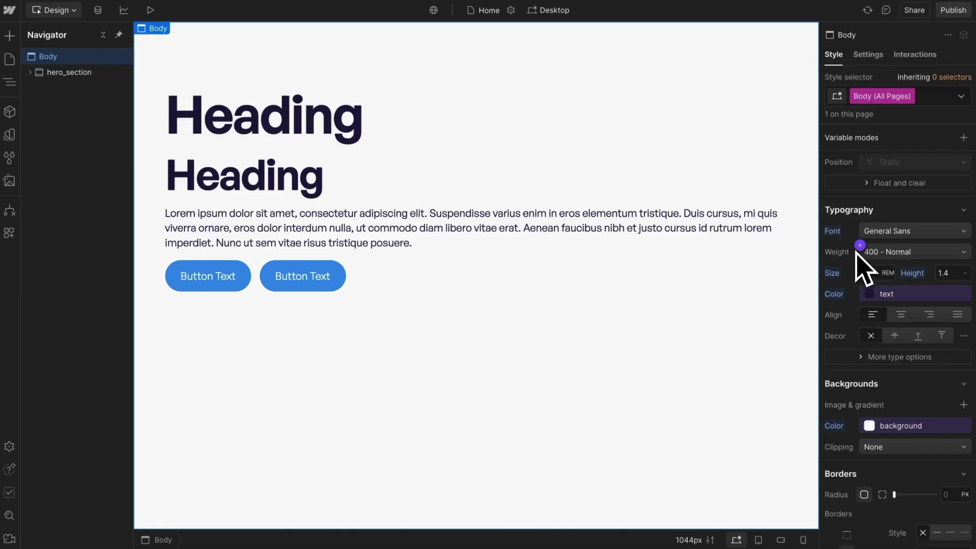
# - In the Button component, link button_wrap's background, border and text colors to the button group's background, border and text variables
pyautogui.click(244, 277)
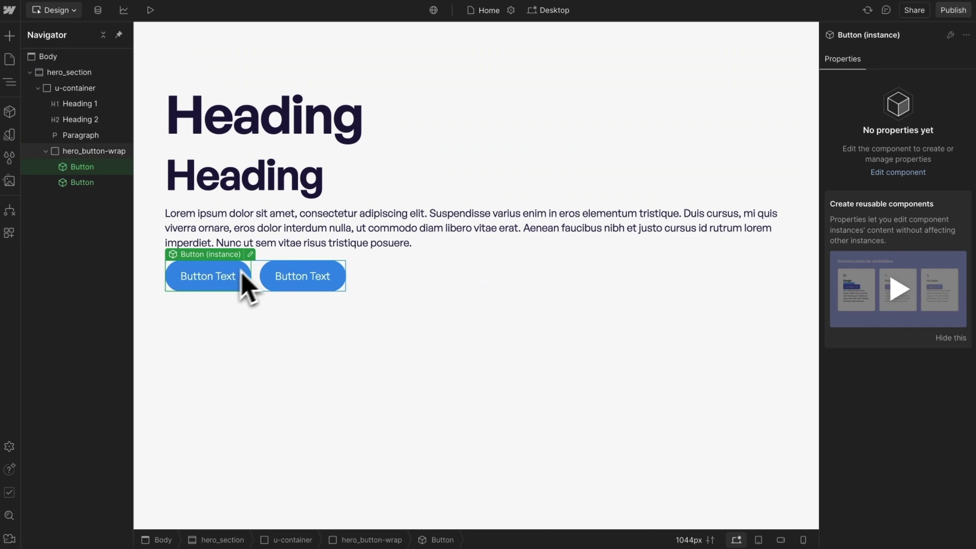
pyautogui.click(252, 258)
pyautogui.scroll(-5, 897, 350)
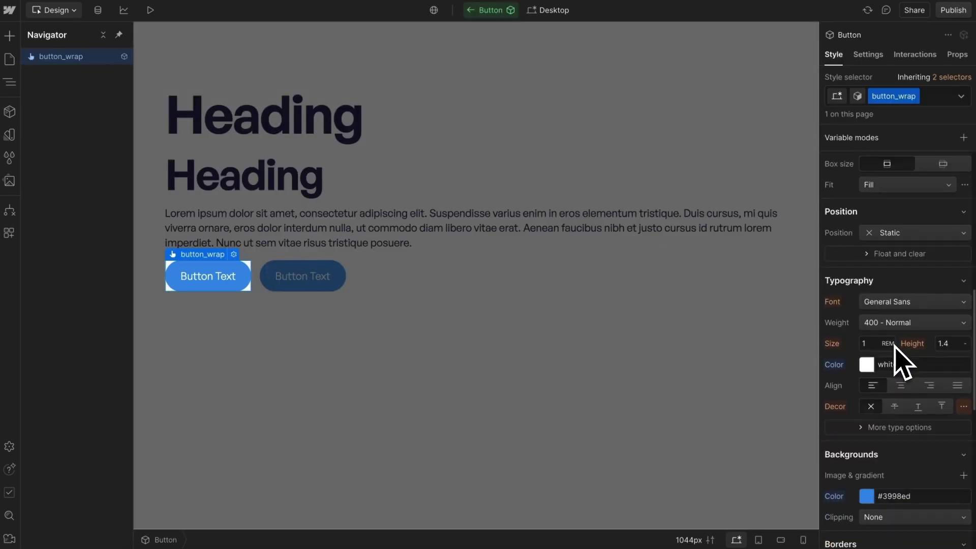
pyautogui.click(866, 404)
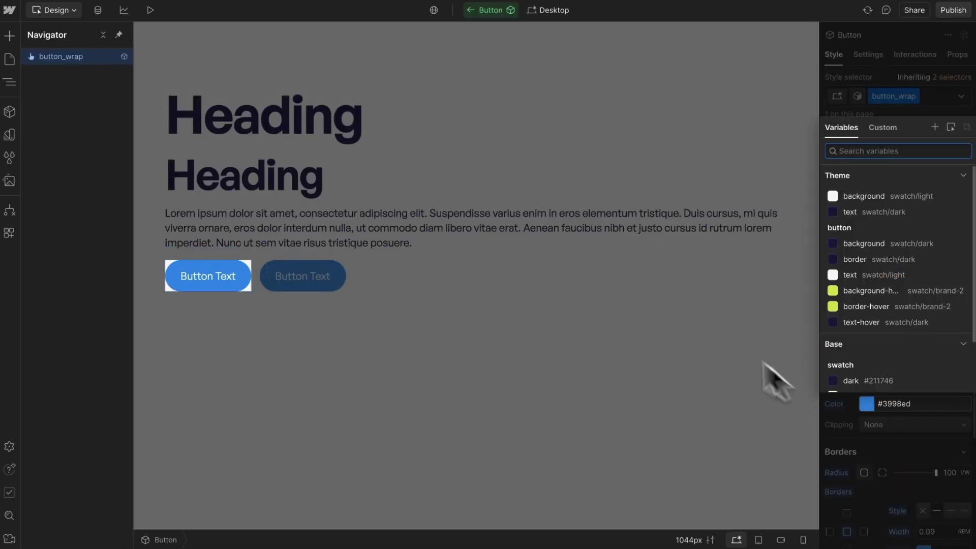
pyautogui.click(836, 243)
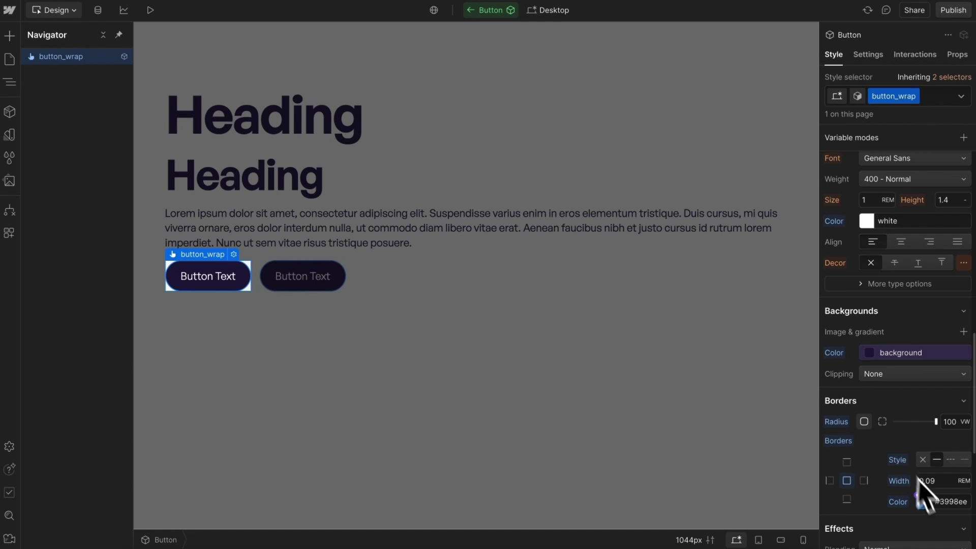
pyautogui.click(915, 496)
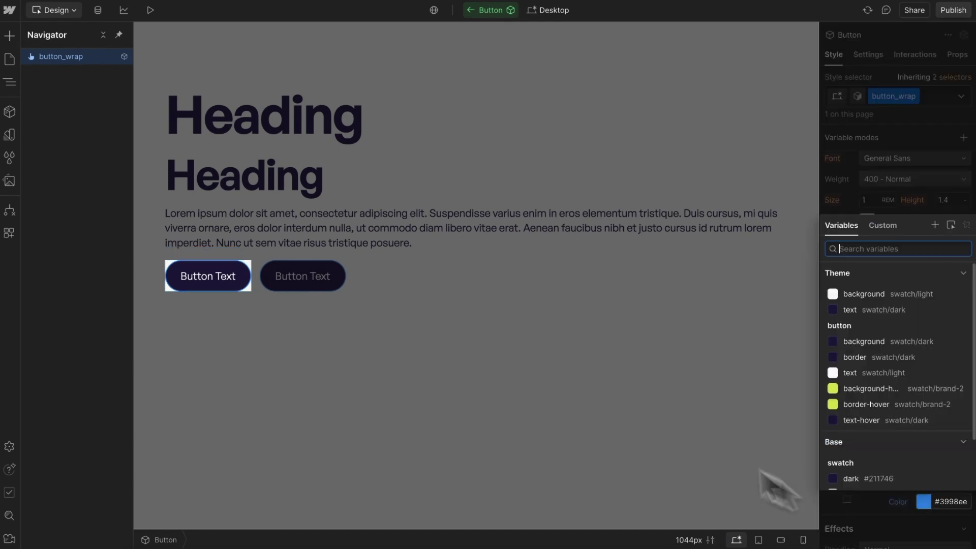
pyautogui.click(850, 357)
pyautogui.click(867, 220)
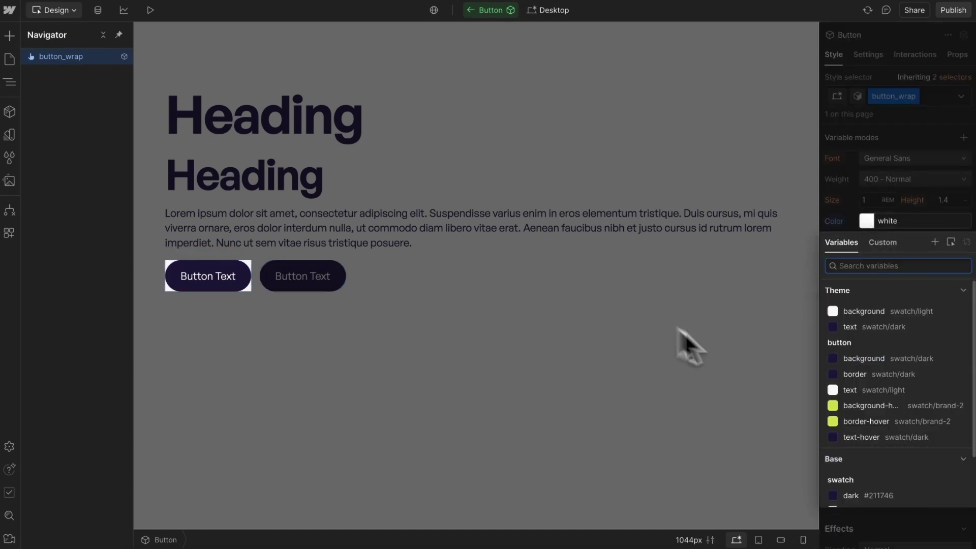
pyautogui.click(850, 389)
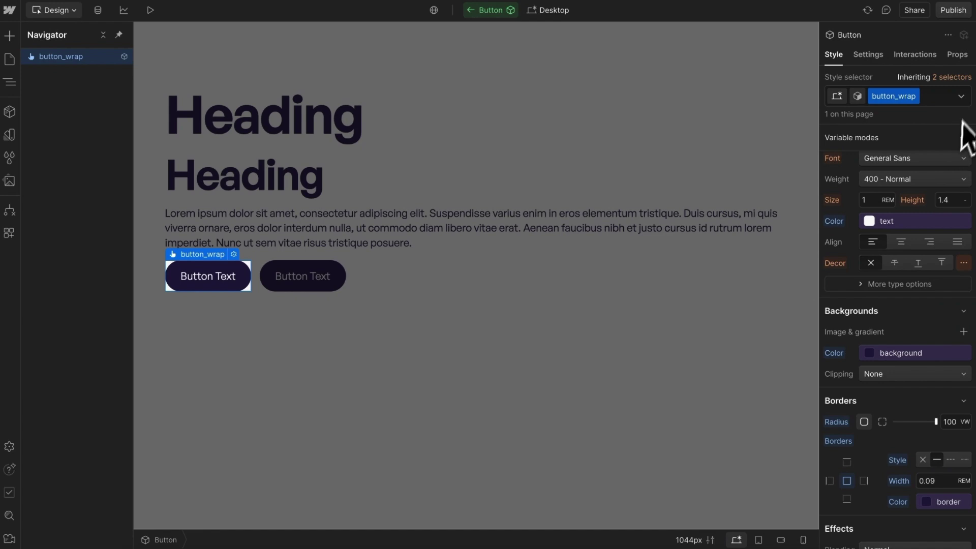
# - In button_wrap's Hover state, link the background, border and text colors to background-hover, border-hover and text-hover, and exit the Button component
pyautogui.click(962, 96)
pyautogui.click(854, 152)
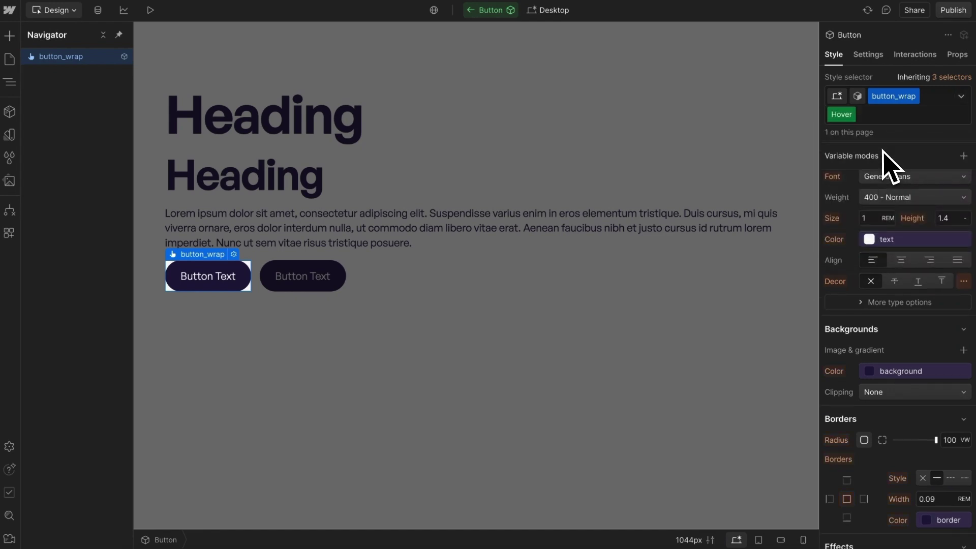
pyautogui.scroll(-1, 884, 371)
pyautogui.click(889, 334)
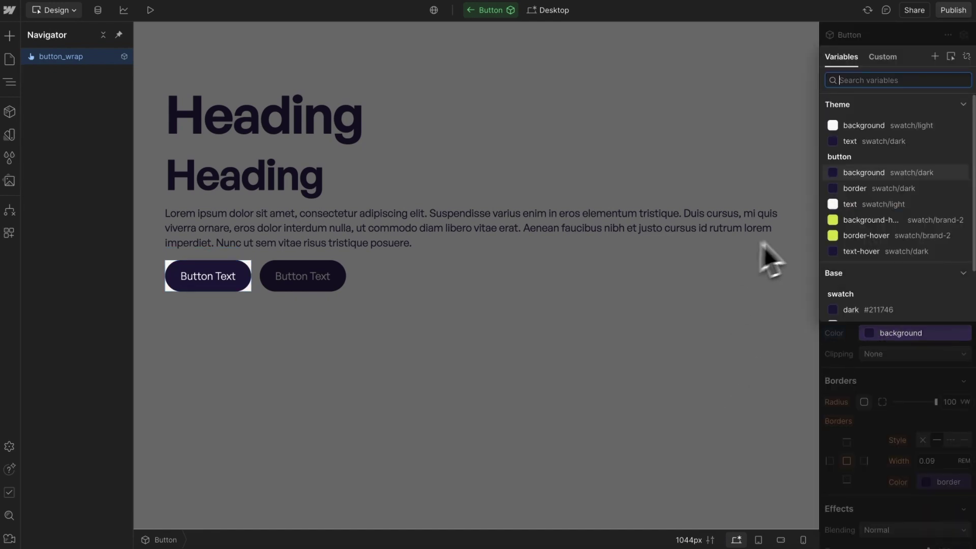
pyautogui.click(870, 225)
pyautogui.click(943, 483)
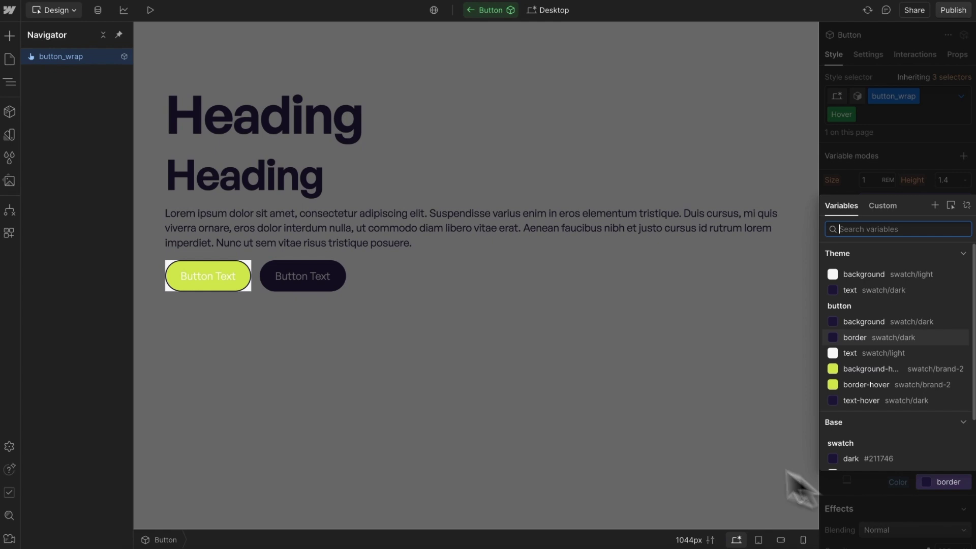
pyautogui.click(864, 384)
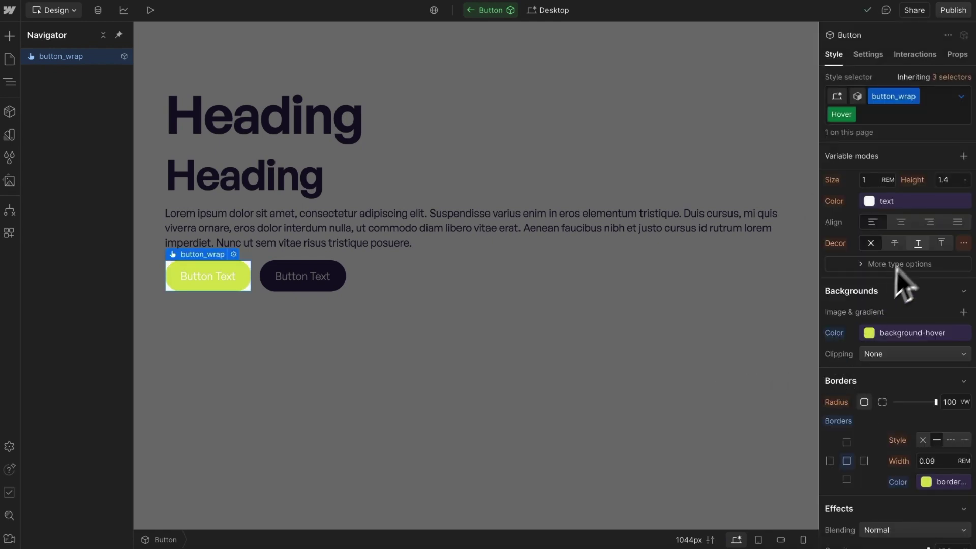
pyautogui.click(907, 200)
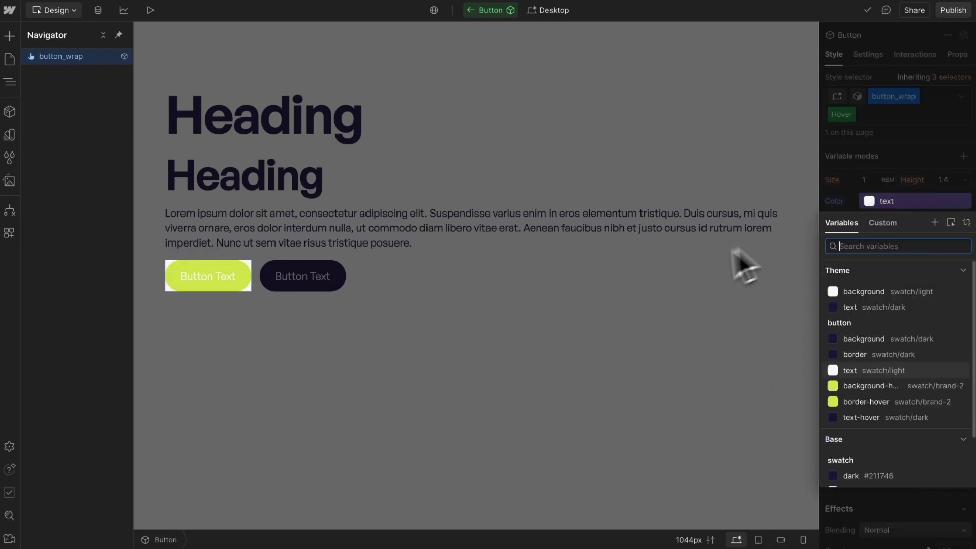
pyautogui.click(862, 421)
pyautogui.click(556, 283)
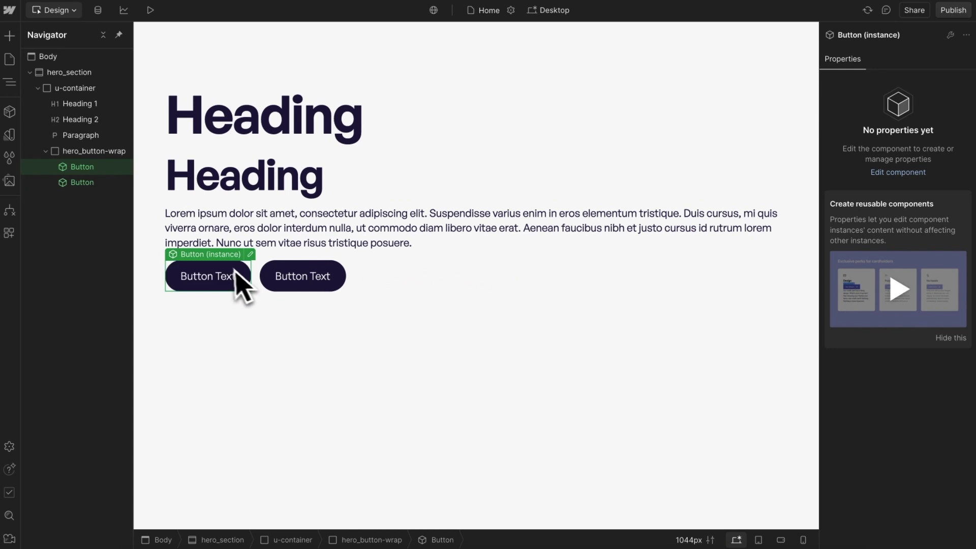
# - Create the class u-theme-dark on the page's Body element
pyautogui.click(89, 57)
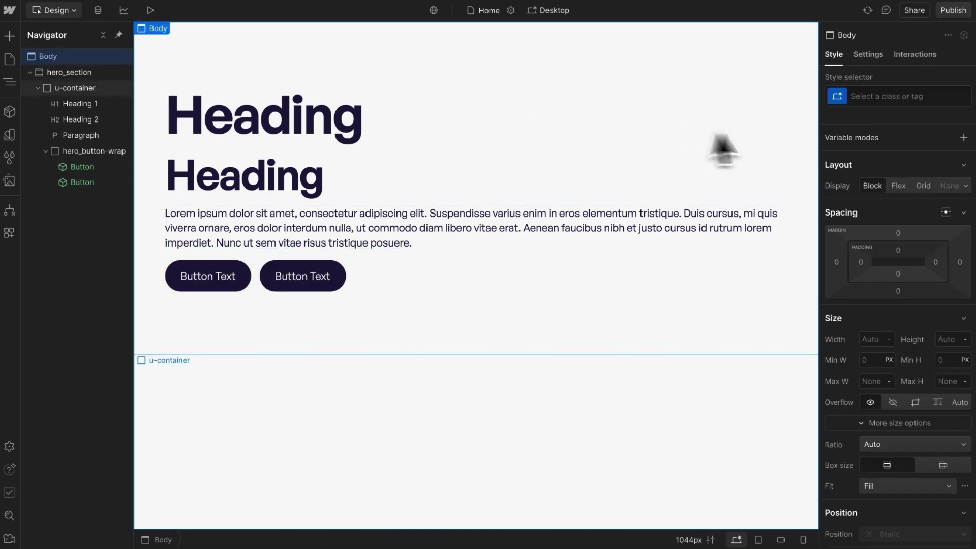
pyautogui.click(897, 104)
pyautogui.write('u-them')
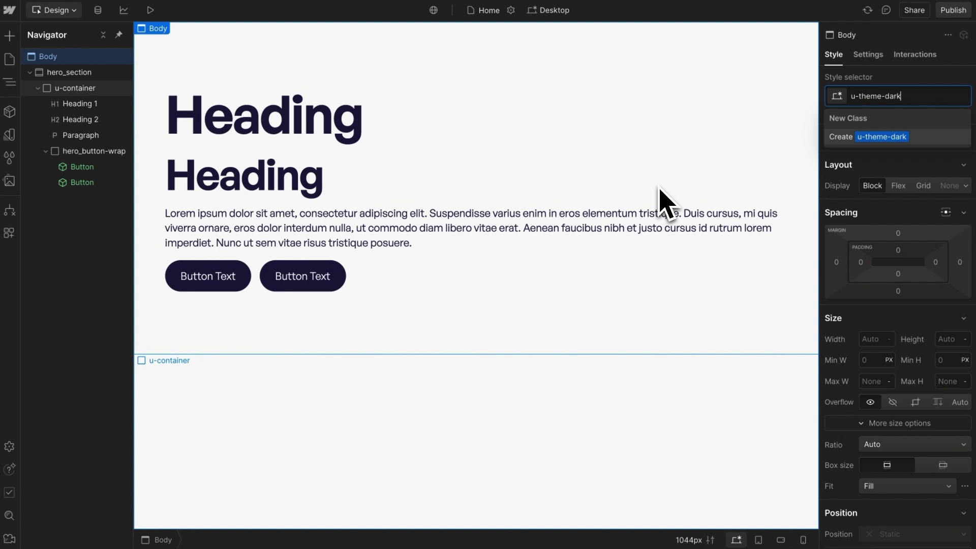
pyautogui.write('e-dark')
pyautogui.hotkey('ctrl', 'a')
pyautogui.press('BackSpace')
pyautogui.hotkey('ctrl', 'z')
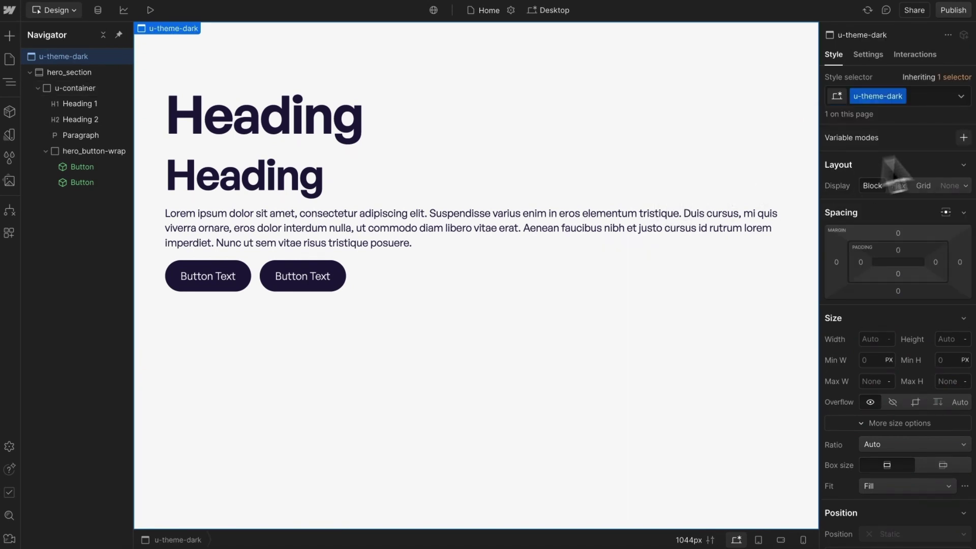
# - Set the Theme variable mode of the u-theme-dark class to Dark mode
pyautogui.click(965, 139)
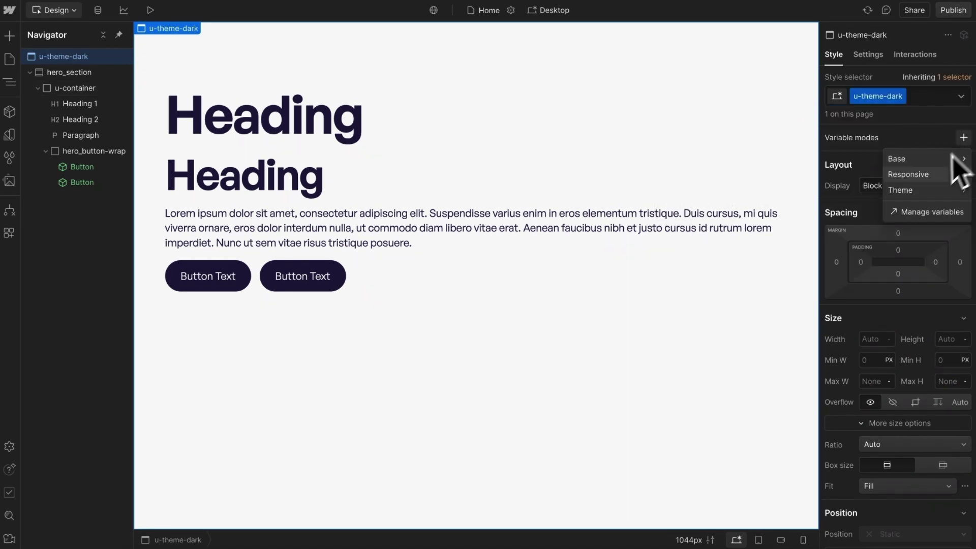
pyautogui.moveTo(913, 190)
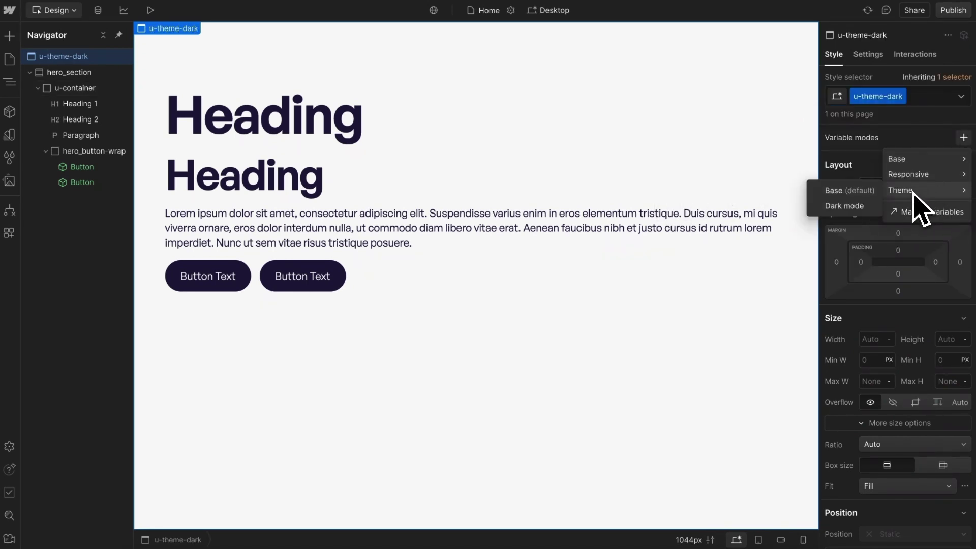
pyautogui.click(846, 208)
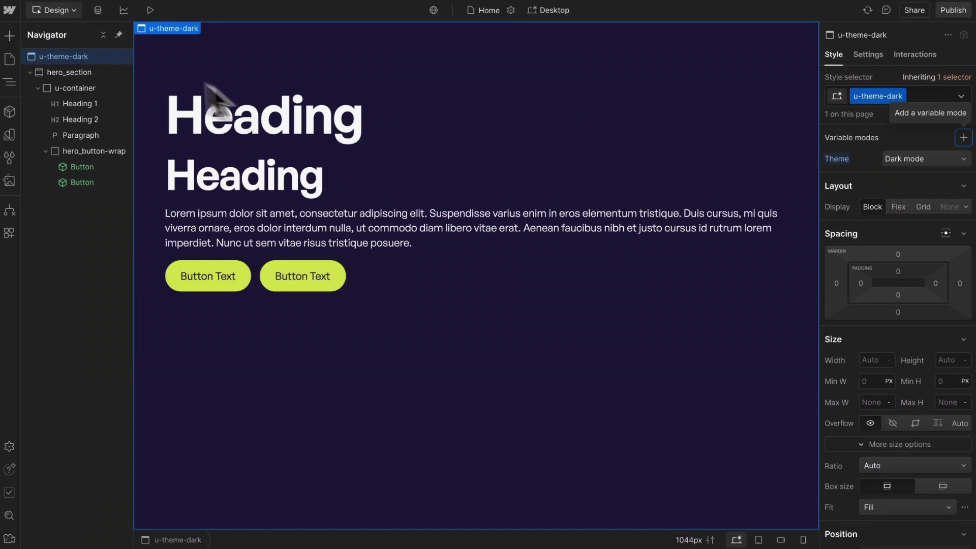
pyautogui.scroll(-10, 921, 392)
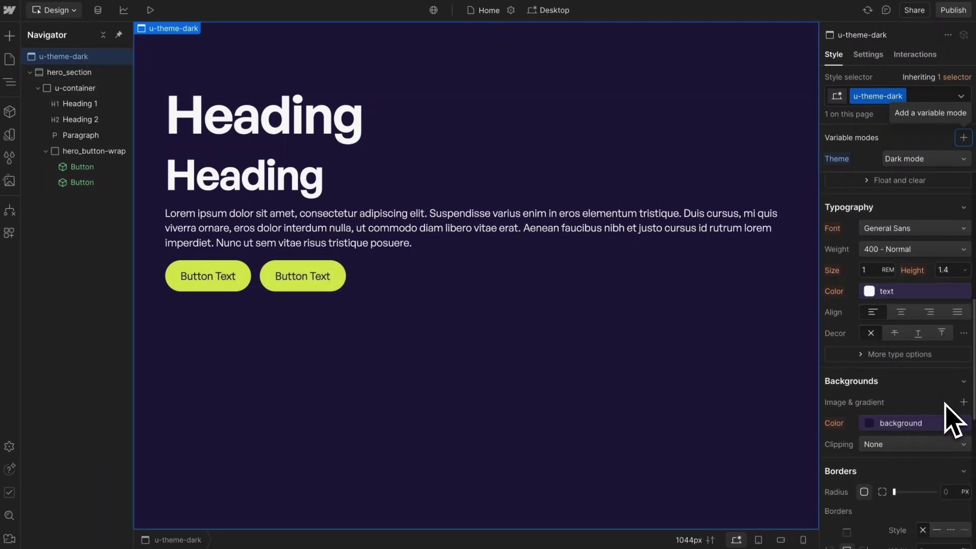
# - Try the page without the u-theme-dark class on Body, and undo its removal
pyautogui.click(921, 100)
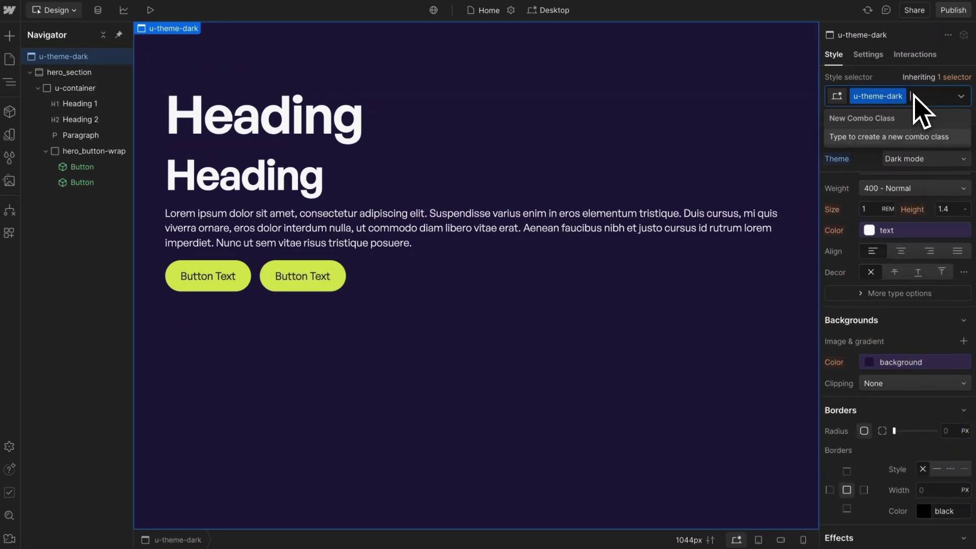
pyautogui.press('BackSpace')
pyautogui.click(856, 321)
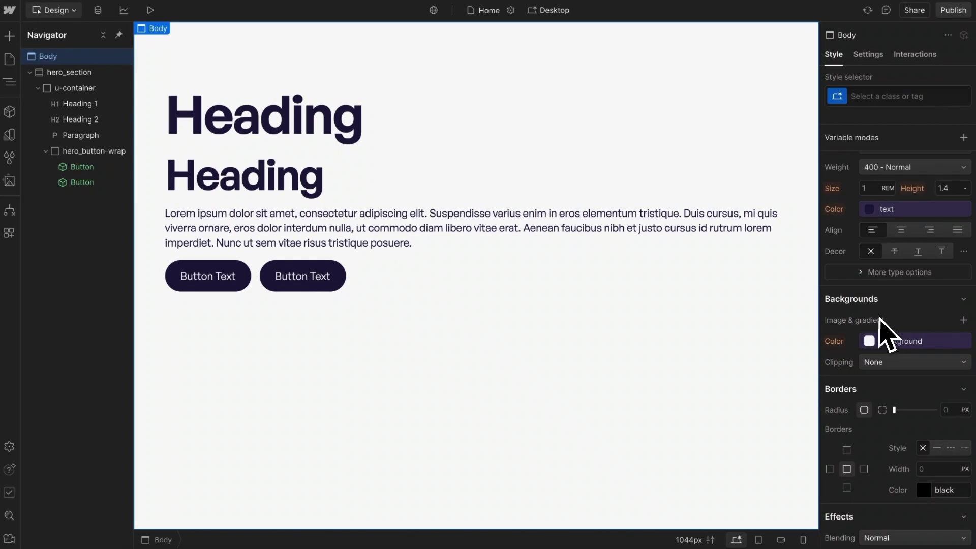
pyautogui.click(881, 96)
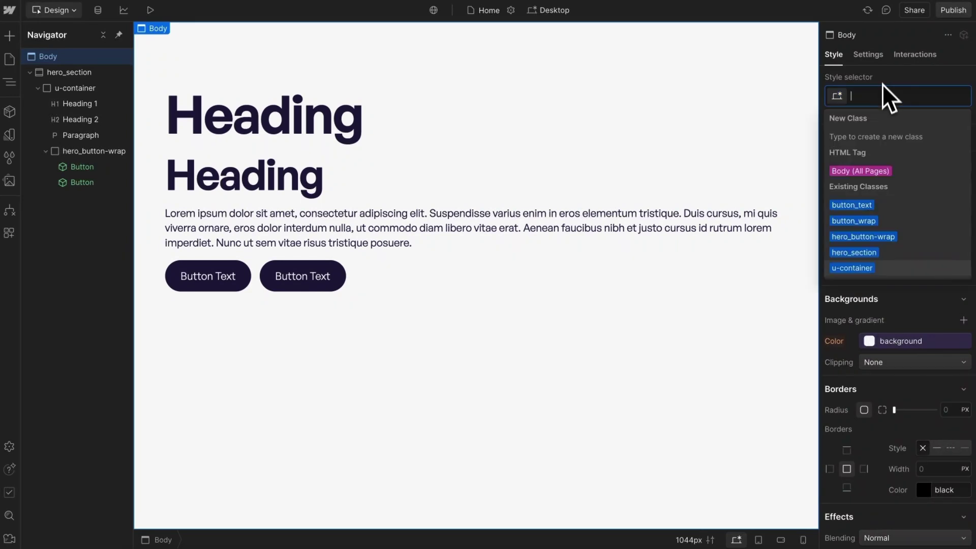
pyautogui.press('Escape')
pyautogui.hotkey('ctrl', 'z')
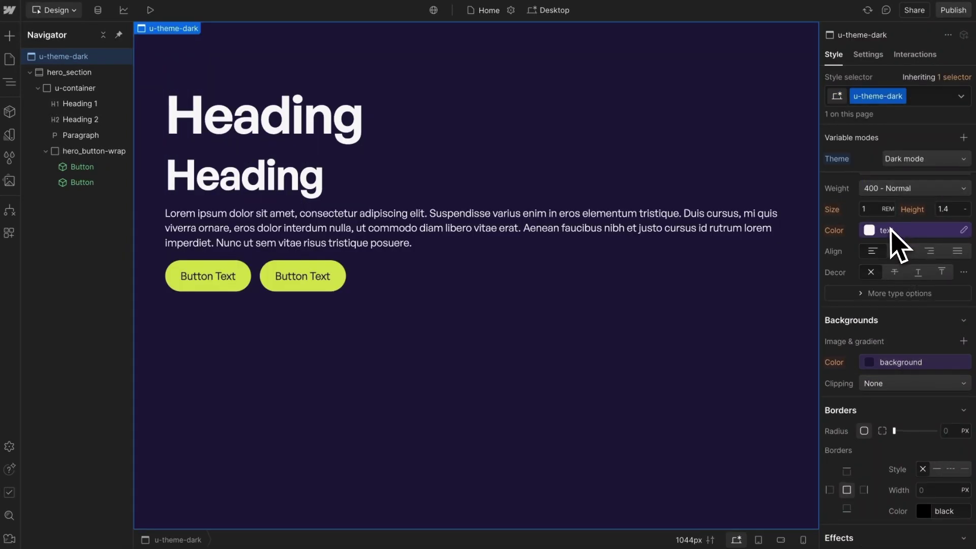
# - Remove the u-theme-dark class from Body and duplicate the collapsed hero_section
pyautogui.click(920, 97)
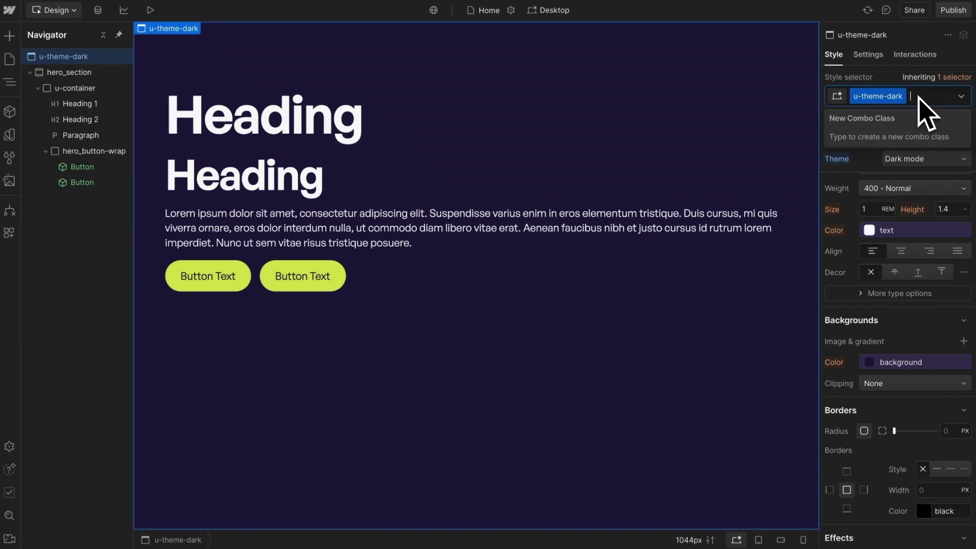
pyautogui.press('BackSpace')
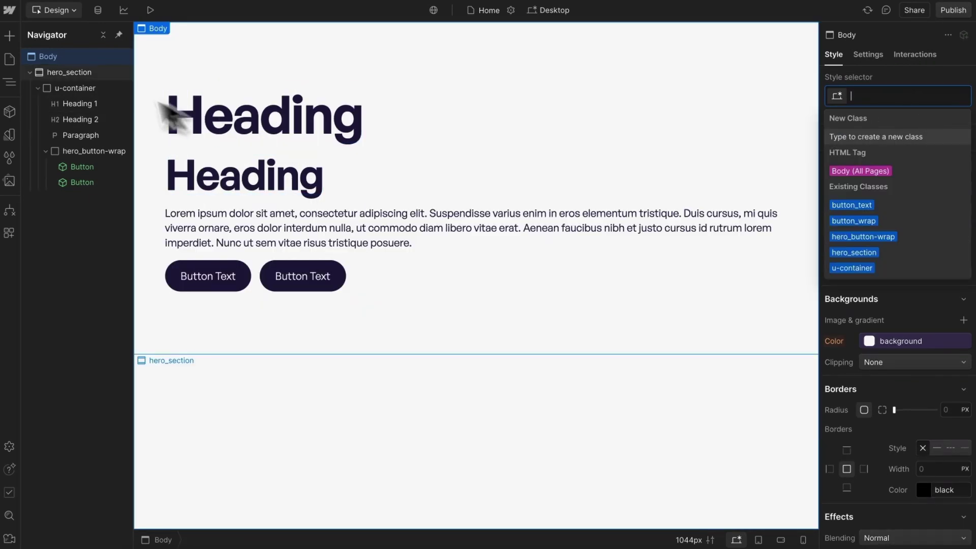
pyautogui.click(31, 73)
pyautogui.click(85, 73)
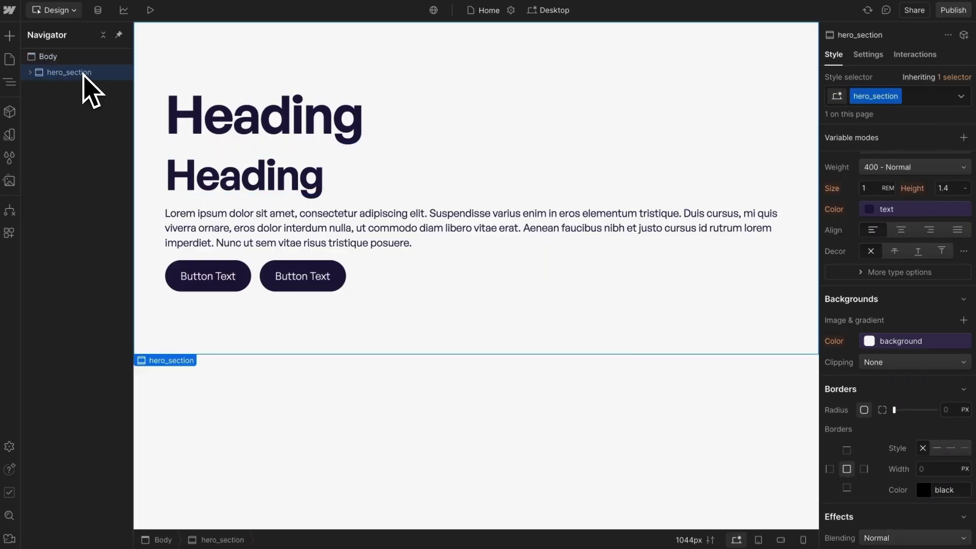
pyautogui.hotkey('ctrl', 'd')
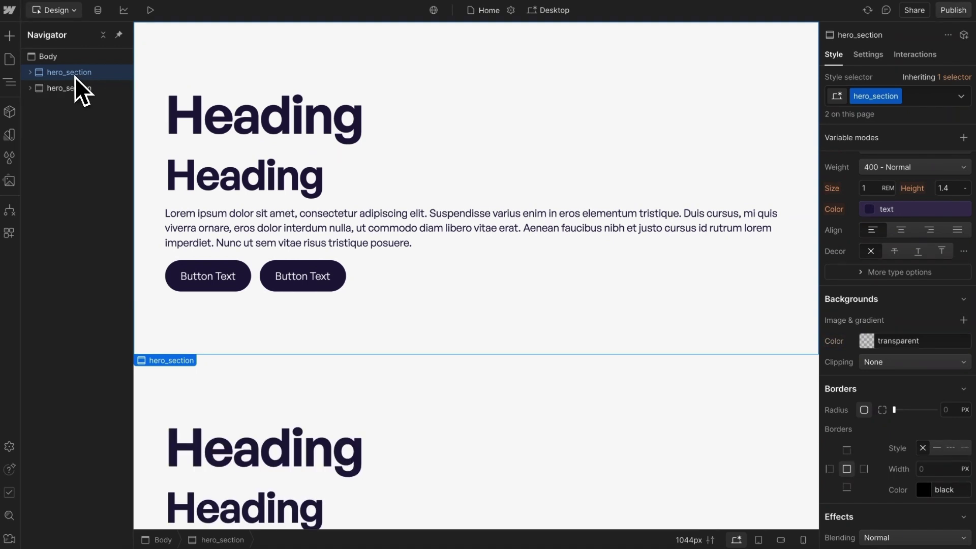
# - Try the u-theme-dark class as a combo class on the first hero_section, and remove it again
pyautogui.click(923, 100)
pyautogui.write('u-th')
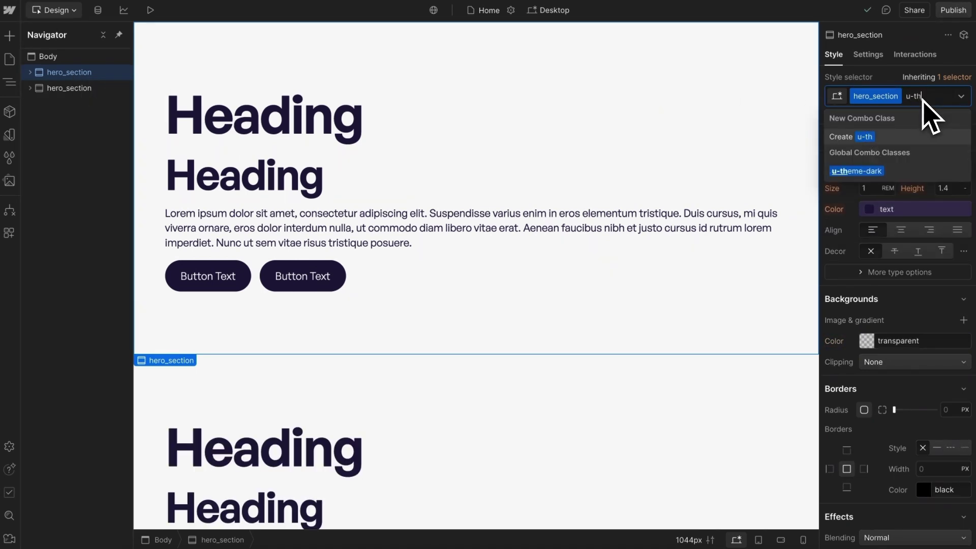
pyautogui.click(862, 173)
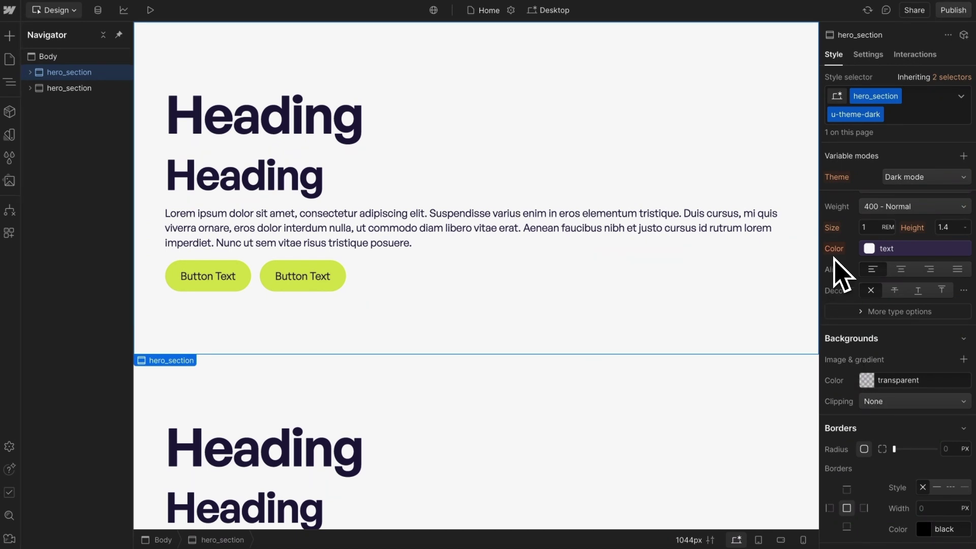
pyautogui.click(900, 109)
pyautogui.press('BackSpace')
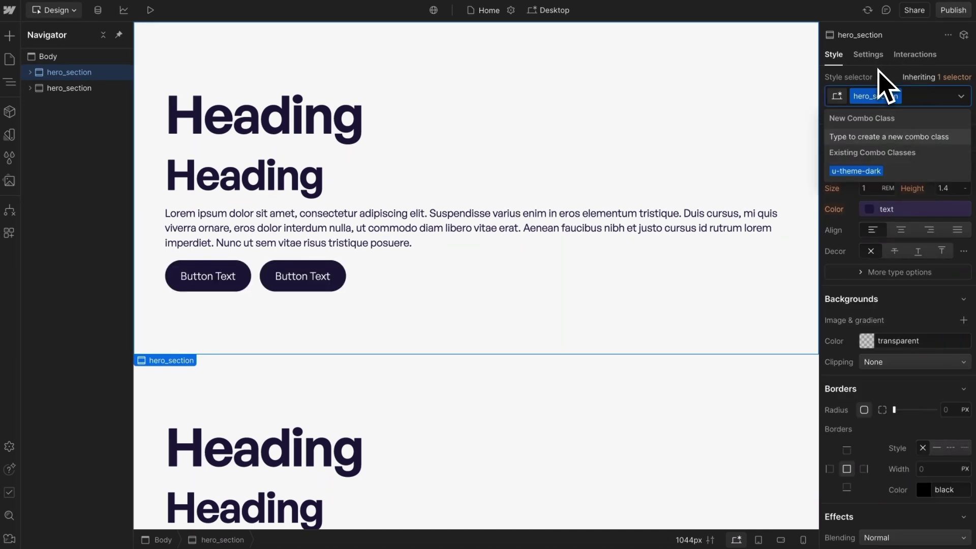
pyautogui.press('Escape')
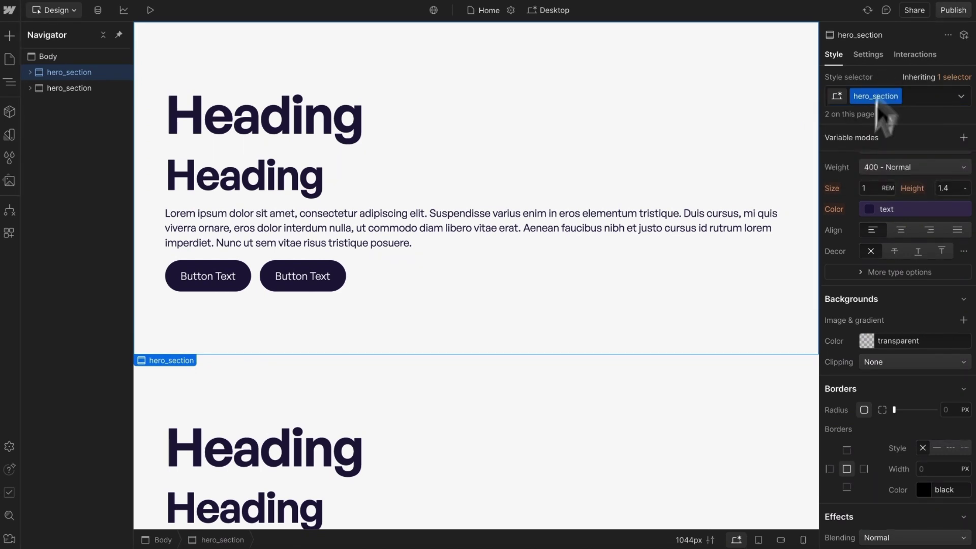
# - Try linking the hero_section class's background color to the Theme background variable
pyautogui.click(860, 335)
pyautogui.click(844, 133)
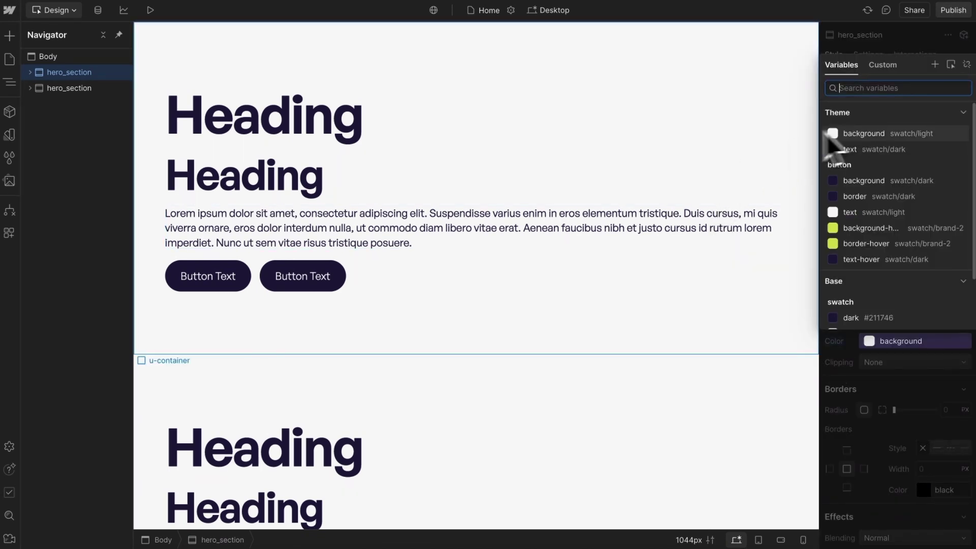
pyautogui.press('Escape')
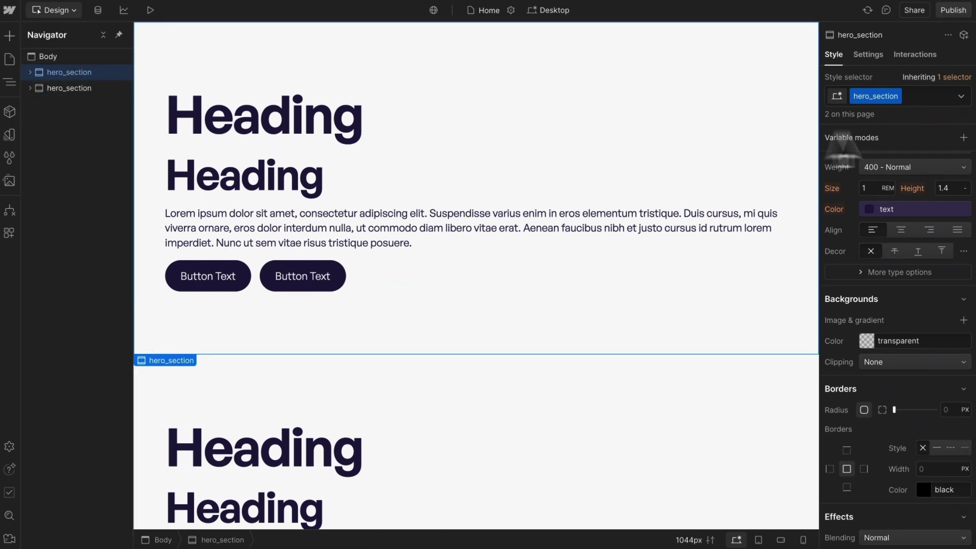
# - Try Theme Dark mode with the Theme background variable on the hero_section class, and undo both changes
pyautogui.click(964, 137)
pyautogui.moveTo(908, 193)
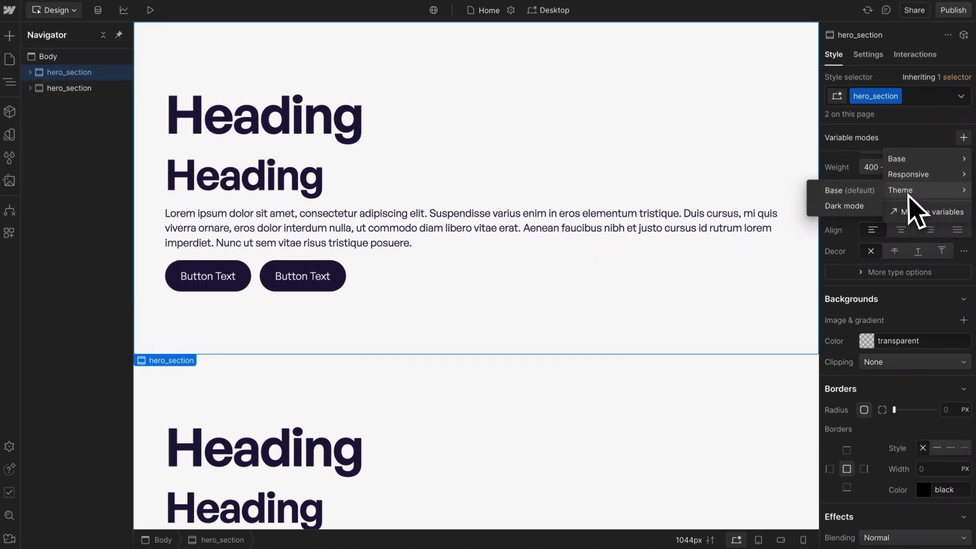
pyautogui.click(845, 207)
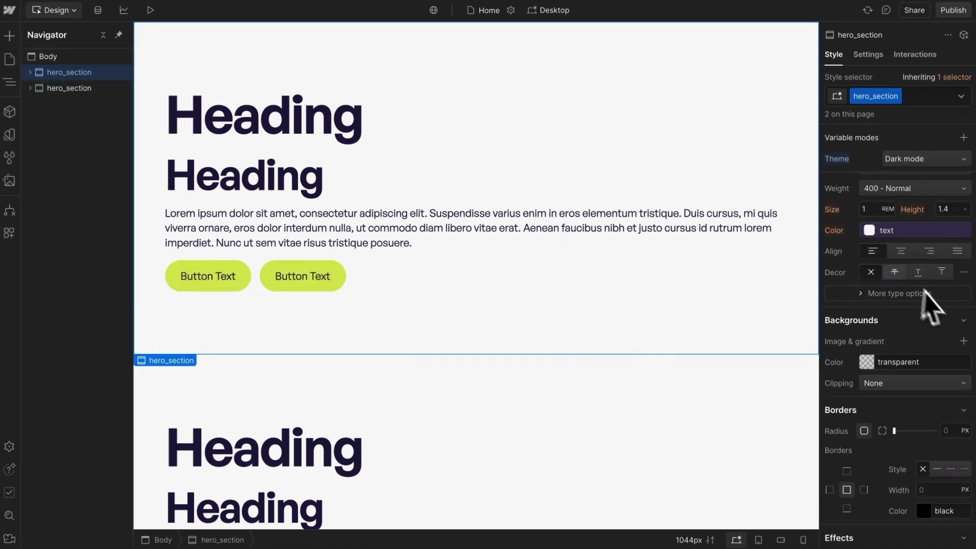
pyautogui.click(859, 355)
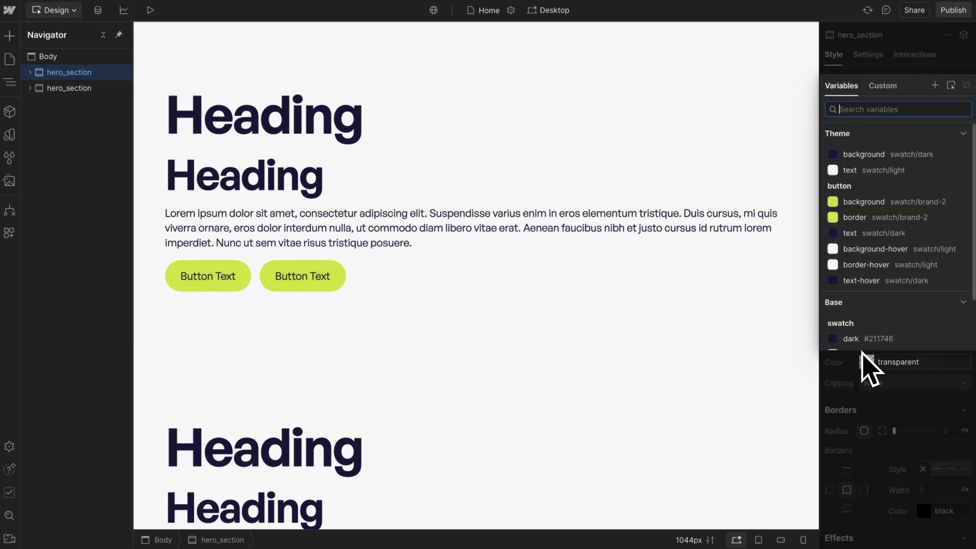
pyautogui.click(857, 156)
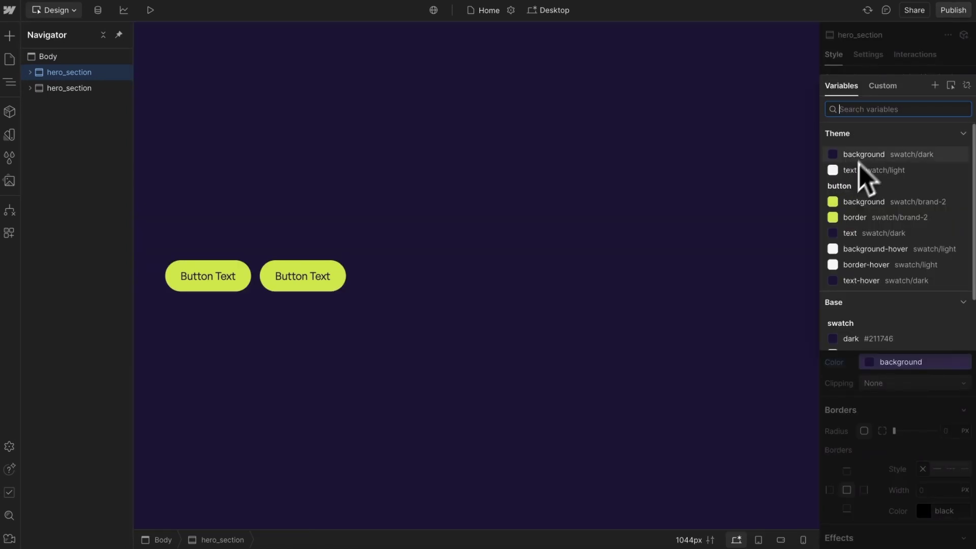
pyautogui.hotkey('ctrl', 'z')
pyautogui.hotkey('ctrl', 'z')
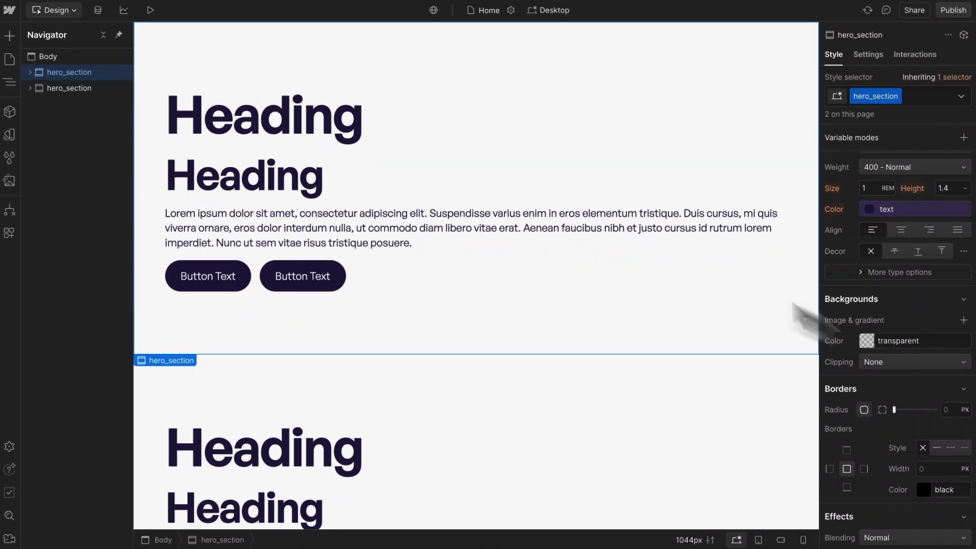
# - Add a Div Block inside Body after the hero sections and give it the existing u-theme-dark class
pyautogui.click(80, 56)
pyautogui.hotkey('ctrl', 'e')
pyautogui.press('Return')
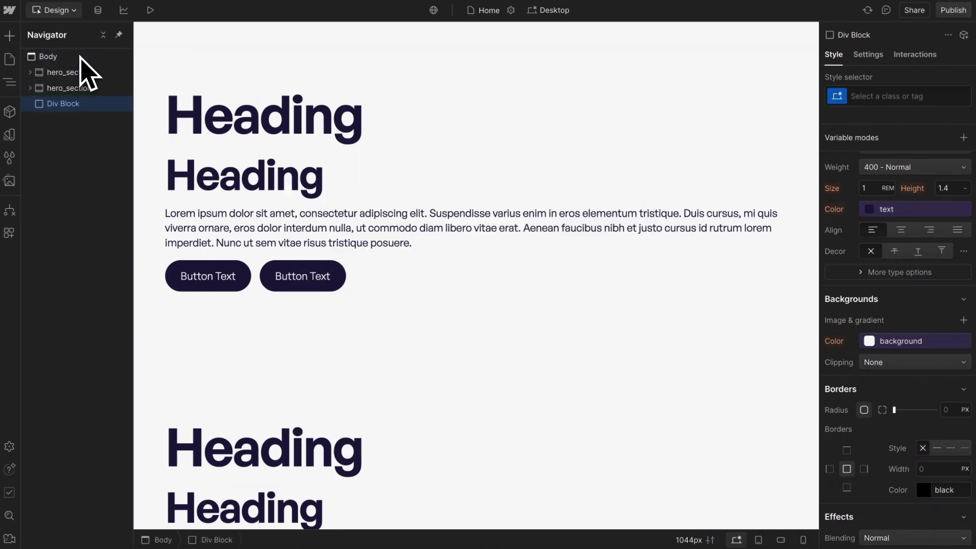
pyautogui.hotkey('ctrl', 'z')
pyautogui.hotkey('ctrl', 'Return')
pyautogui.write('u-the')
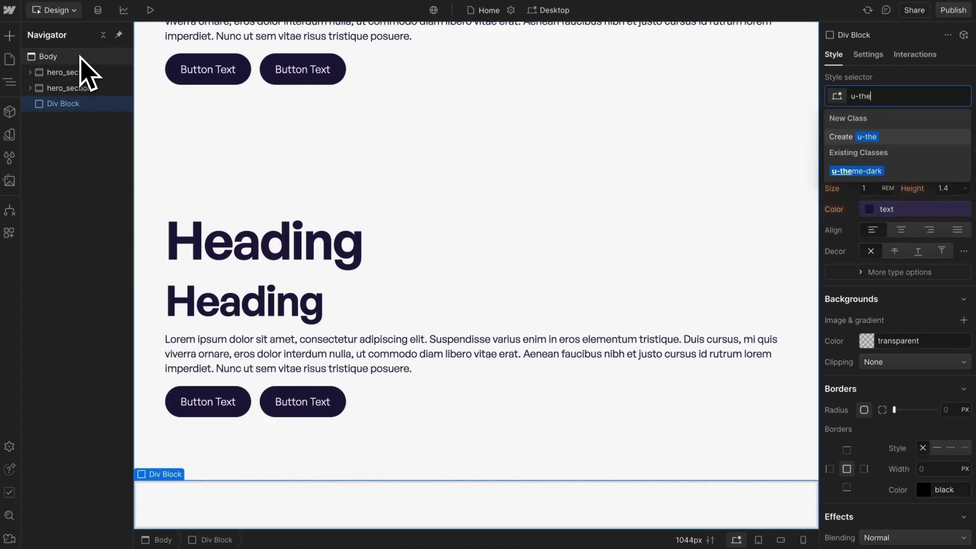
pyautogui.click(865, 172)
# - Link the u-theme-dark class's background color to the Theme background variable and its text color to the Theme text variable
pyautogui.click(860, 356)
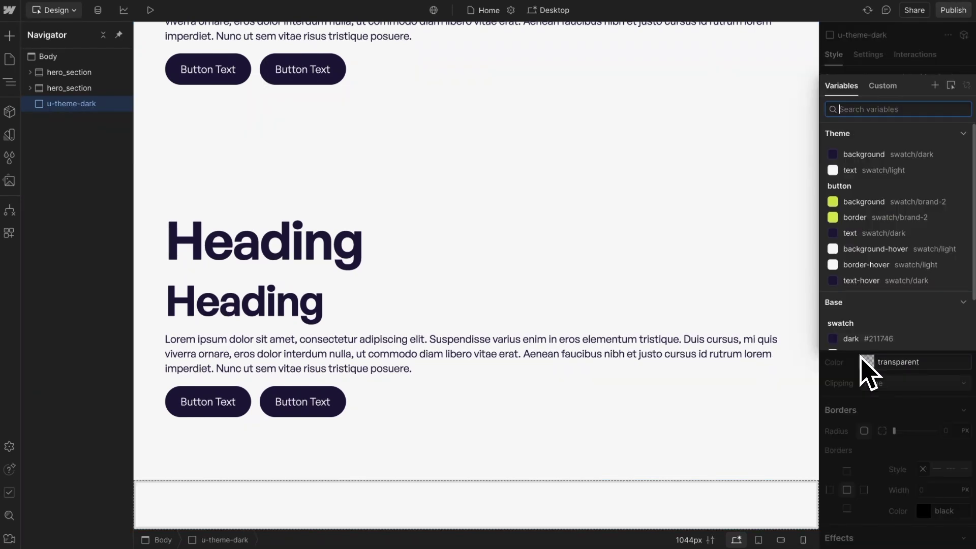
pyautogui.click(860, 156)
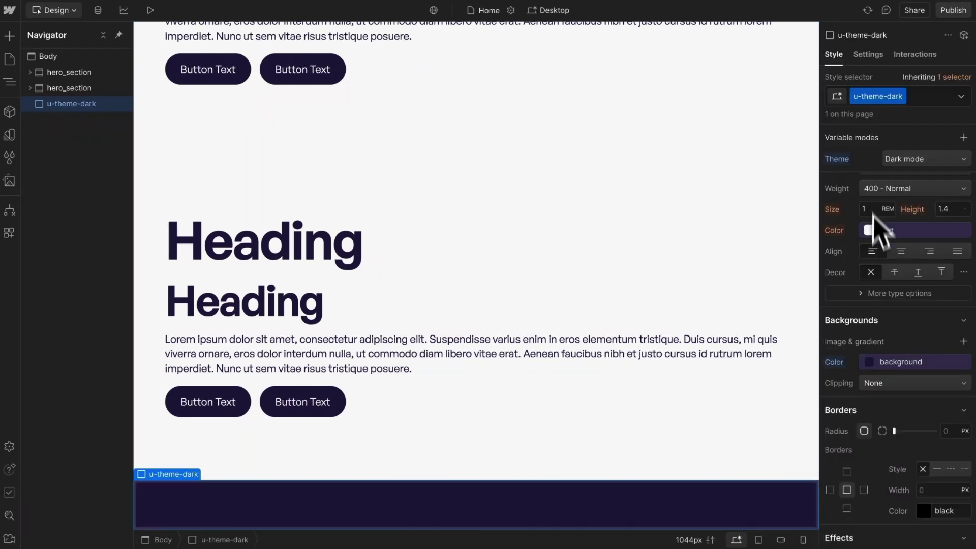
pyautogui.click(883, 239)
pyautogui.click(841, 333)
# - Remove the u-theme-dark class from the temporary Div Block and delete the block
pyautogui.click(923, 100)
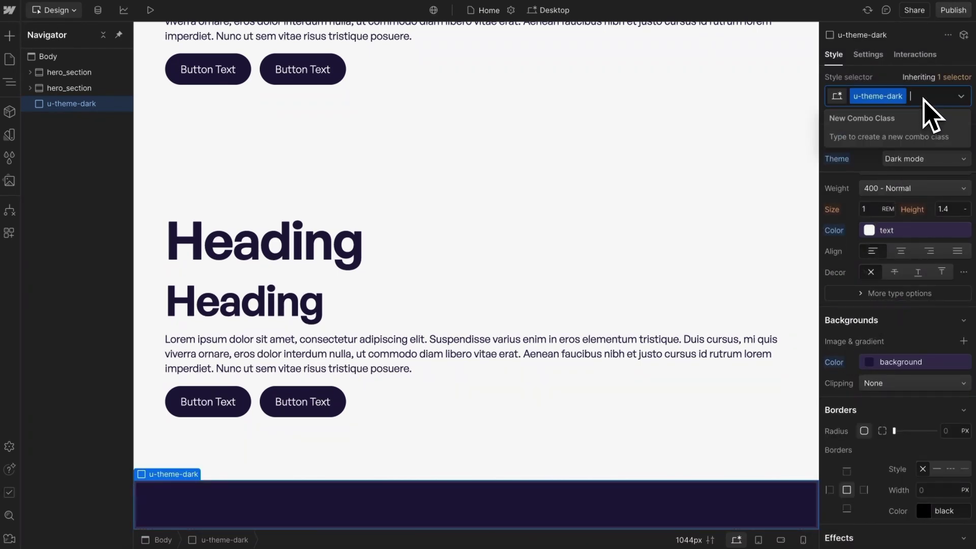
pyautogui.press('BackSpace')
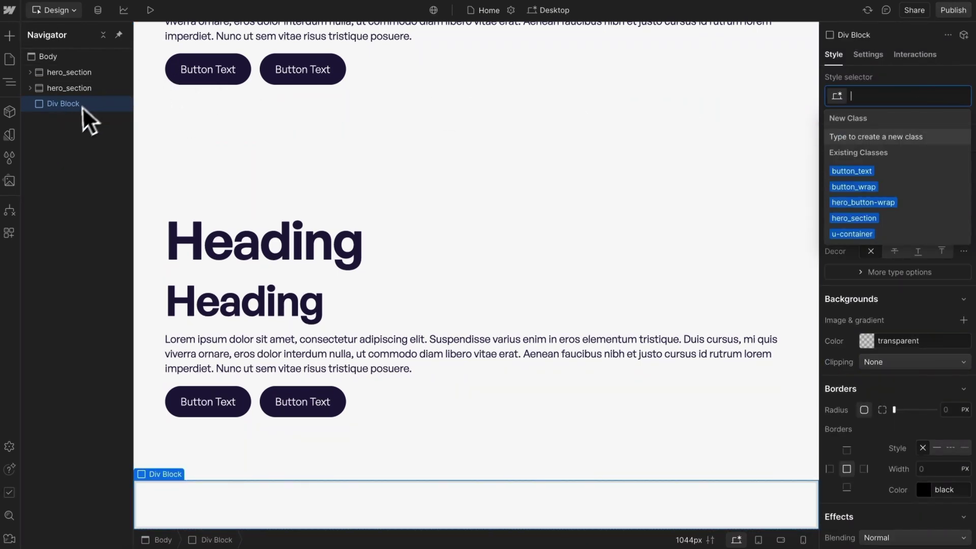
pyautogui.click(76, 104)
pyautogui.press('Delete')
# - Add the existing u-theme-dark combo class to the first hero_section
pyautogui.click(75, 74)
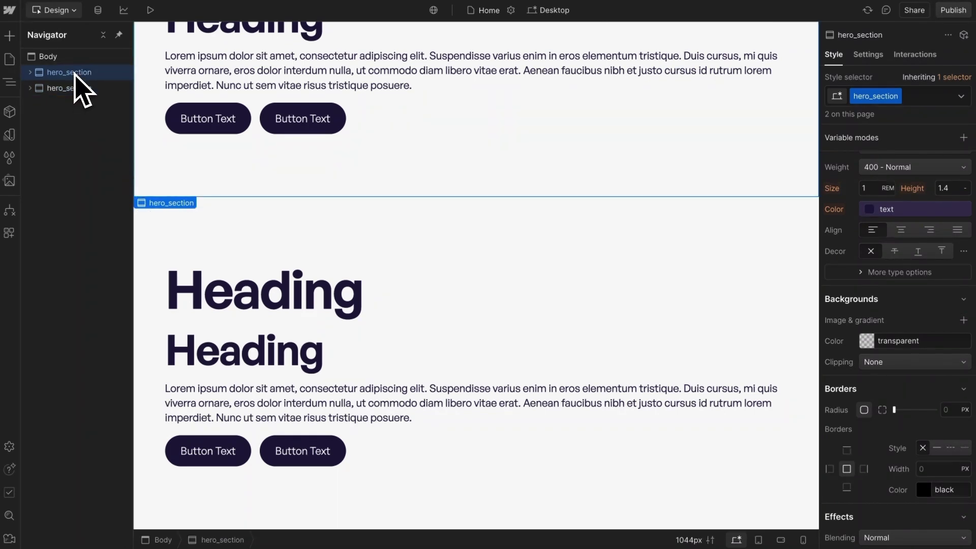
pyautogui.hotkey('ctrl', 'Return')
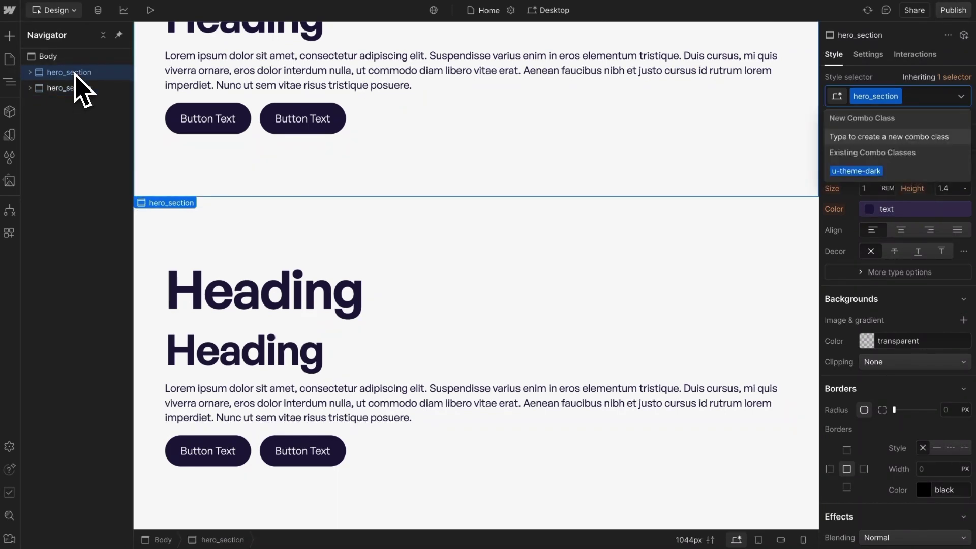
pyautogui.click(864, 172)
pyautogui.scroll(3, 419, 186)
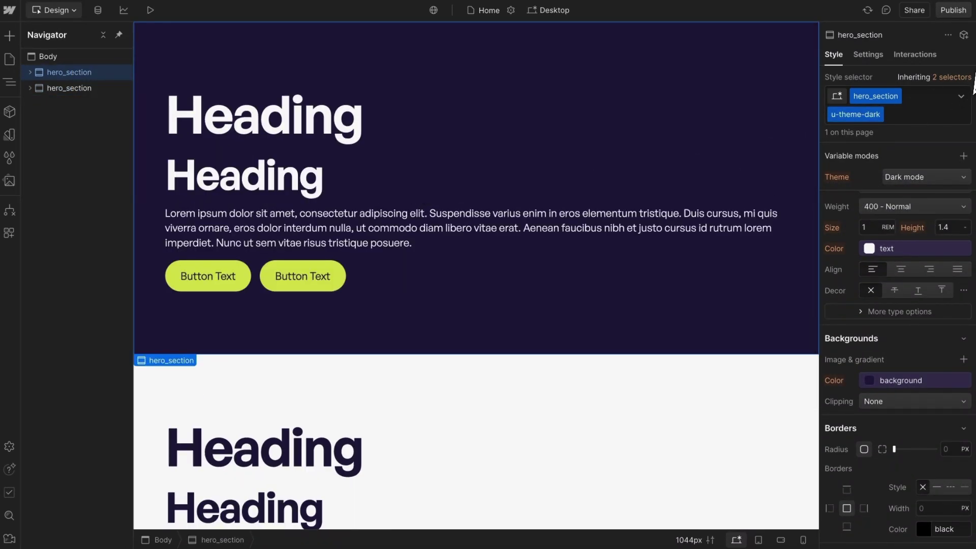
# - Check the first hero_section's style inheritance, try linking its background color to the Theme button background-hover variable, and undo it
pyautogui.click(955, 77)
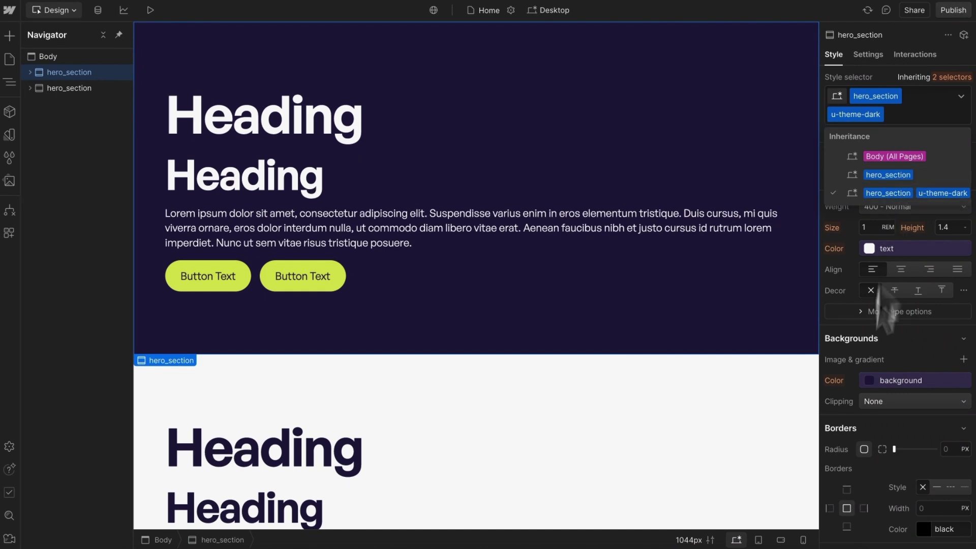
pyautogui.click(882, 385)
pyautogui.click(875, 267)
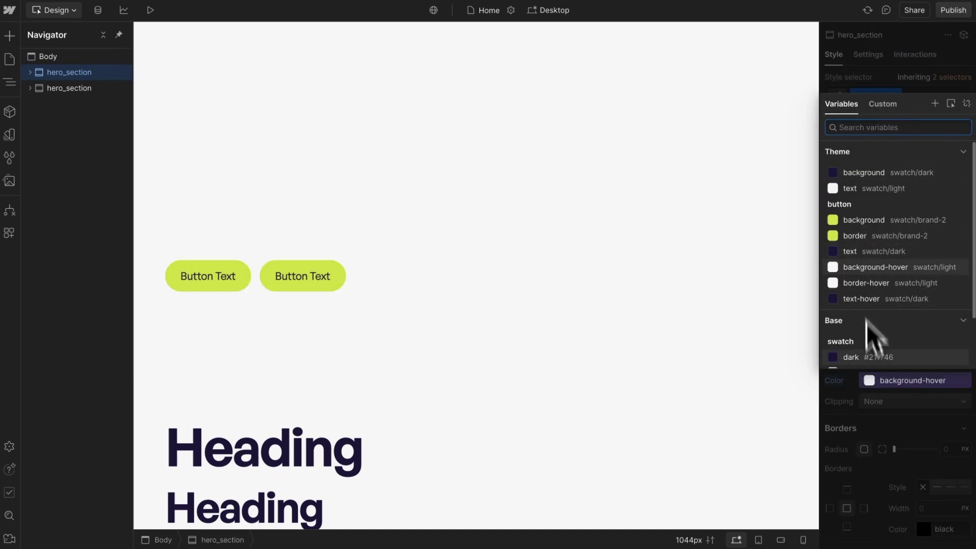
pyautogui.hotkey('ctrl', 'z')
pyautogui.click(900, 467)
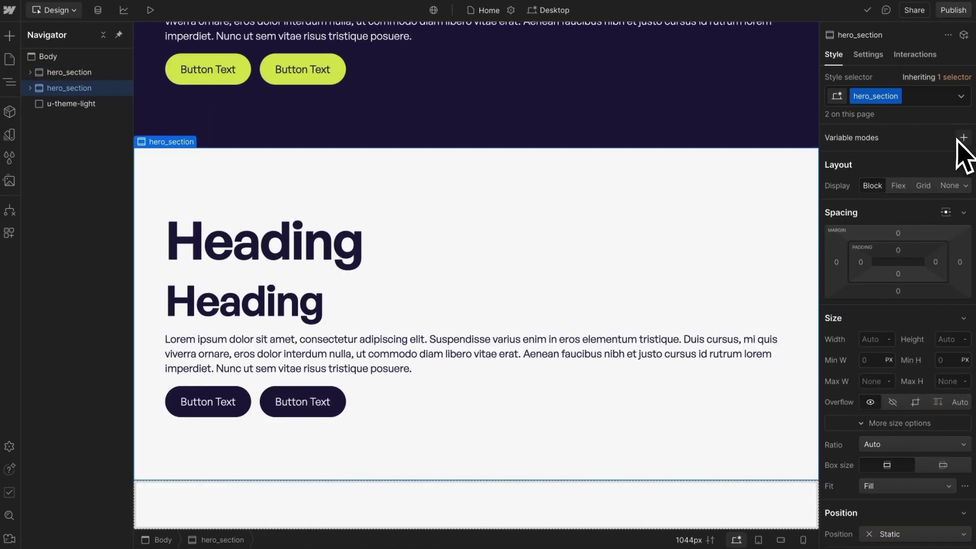
# - Try setting the Theme variable mode to Base on the second section's hero_section class
pyautogui.click(964, 138)
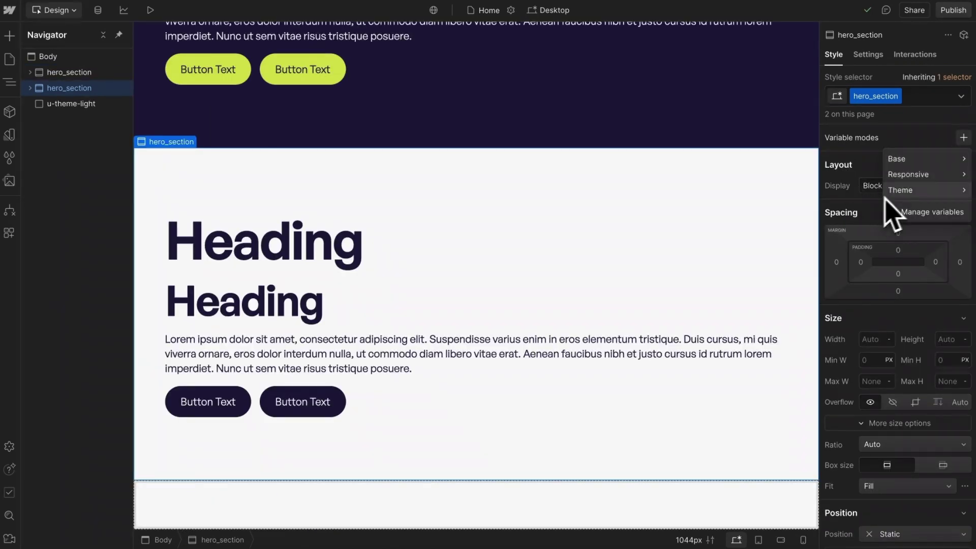
pyautogui.moveTo(890, 193)
pyautogui.click(838, 191)
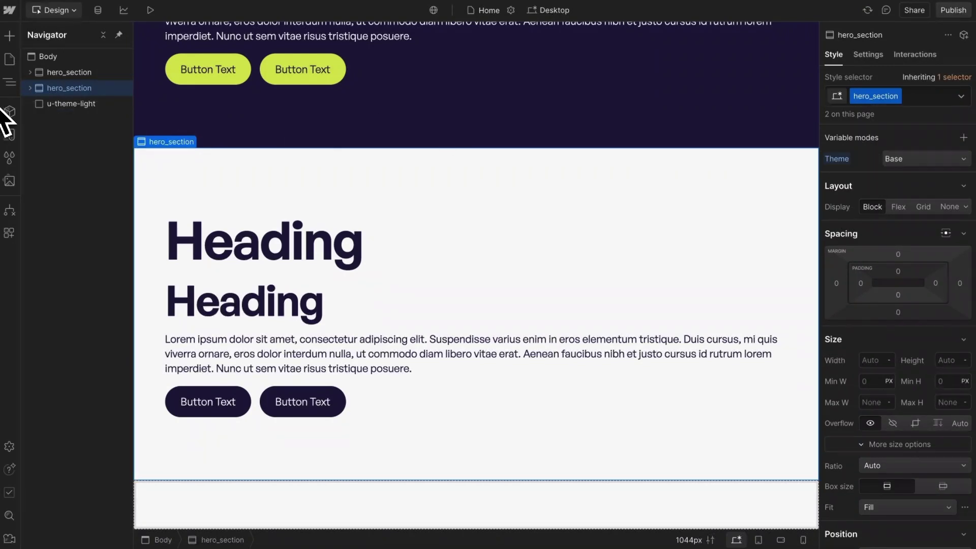
# - Examine the theme variable declarations under the .hero_section rule in the browser's developer tools, and return to Webflow
pyautogui.moveTo(3, 120)
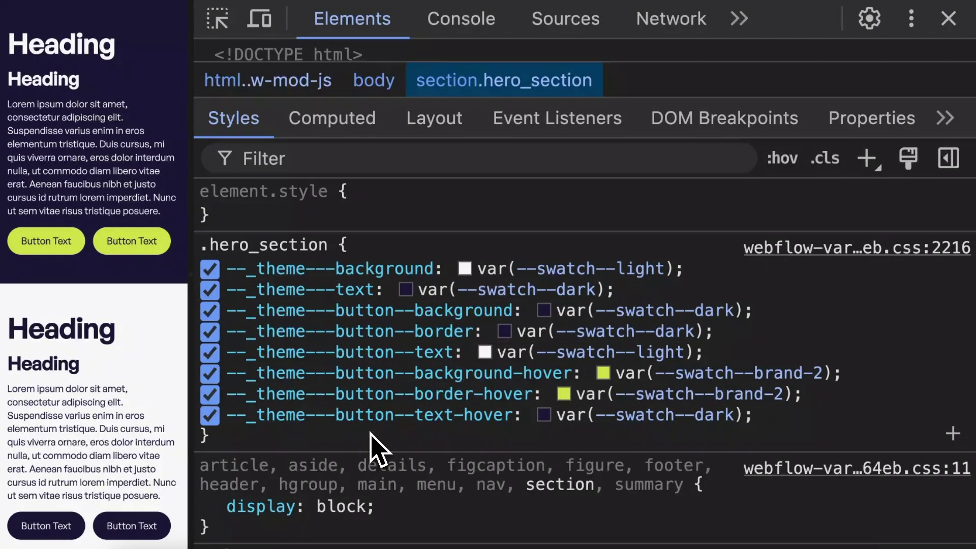
pyautogui.moveTo(319, 246)
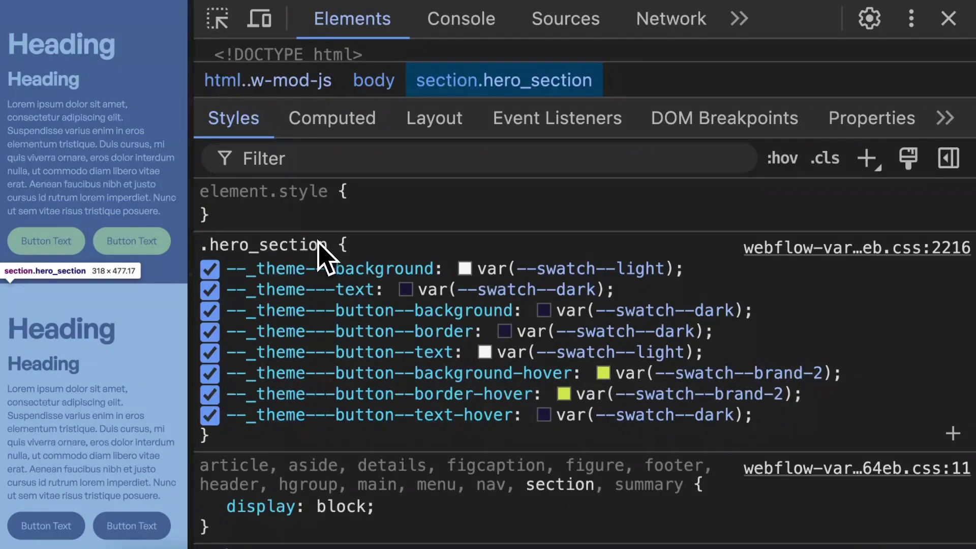
pyautogui.click(25, 76)
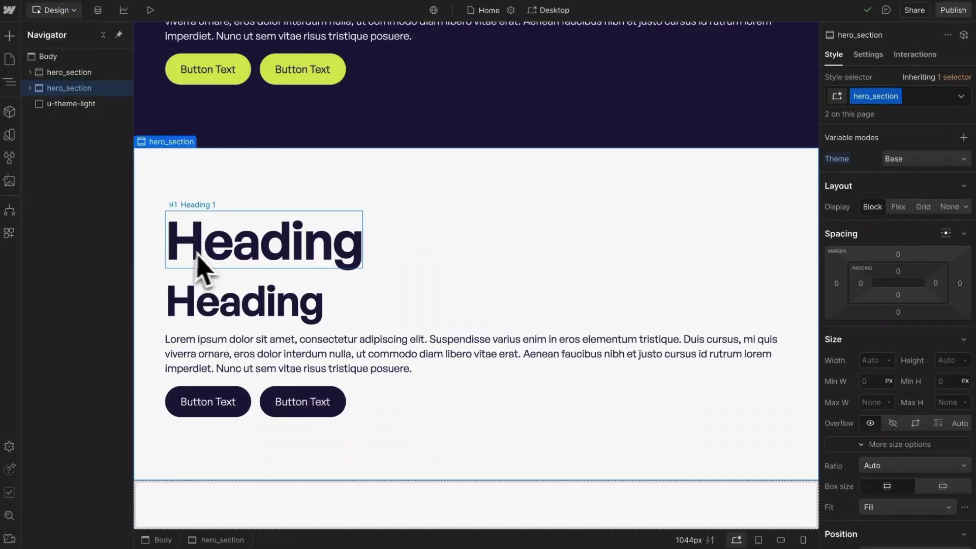
# - Delete the u-theme-light block and reset the Theme variable mode on the hero_section class
pyautogui.click(91, 104)
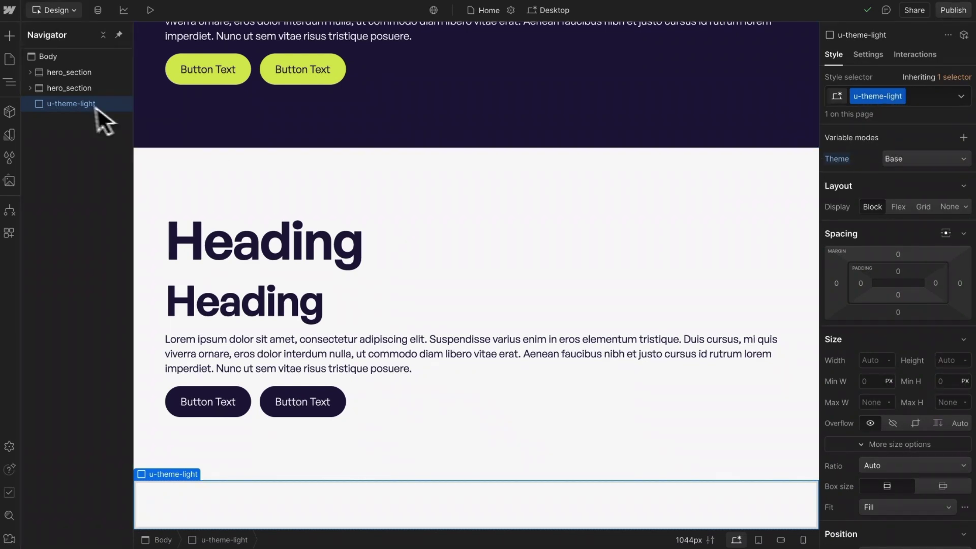
pyautogui.press('Delete')
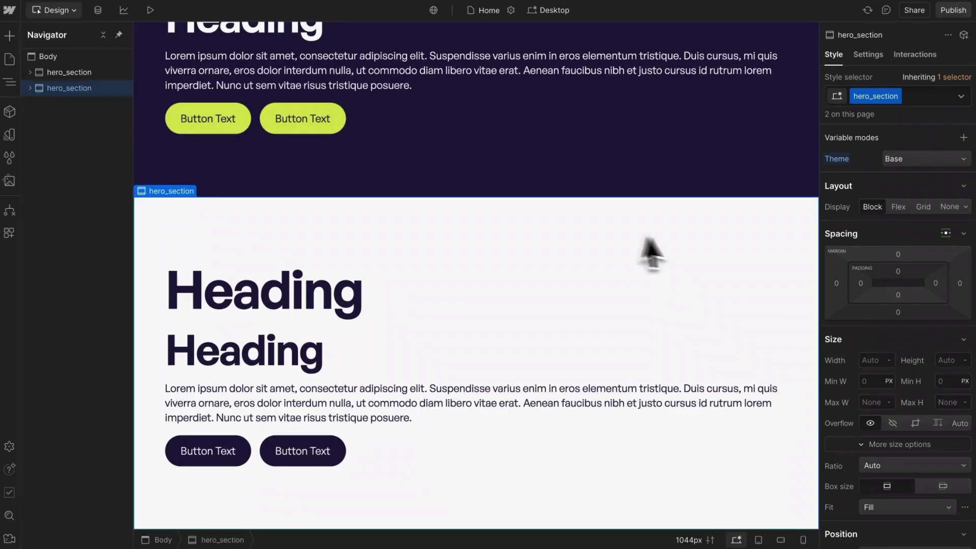
pyautogui.rightClick(837, 159)
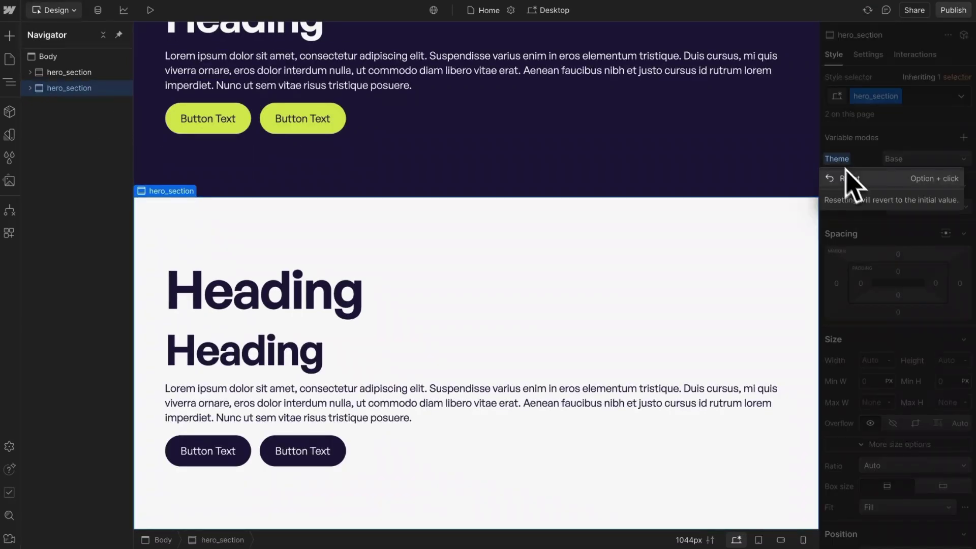
pyautogui.click(865, 191)
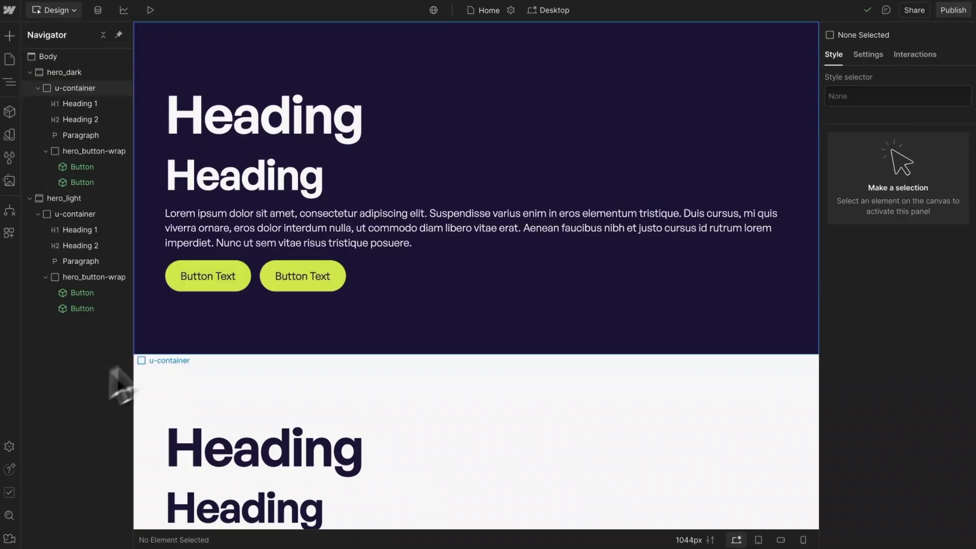
# - Create a variable collection named Brand and add a color variable named color to it
pyautogui.click(9, 135)
pyautogui.click(169, 34)
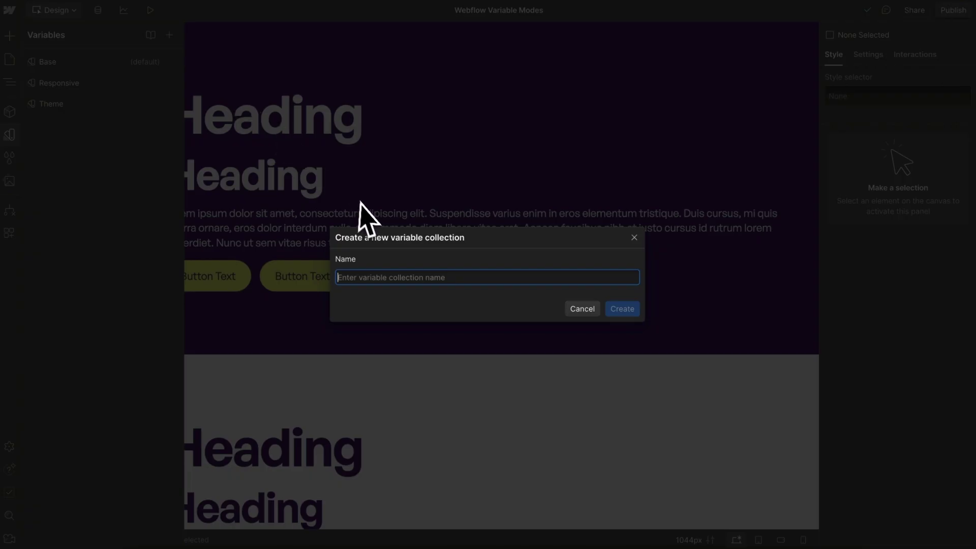
pyautogui.write('Brand')
pyautogui.press('Return')
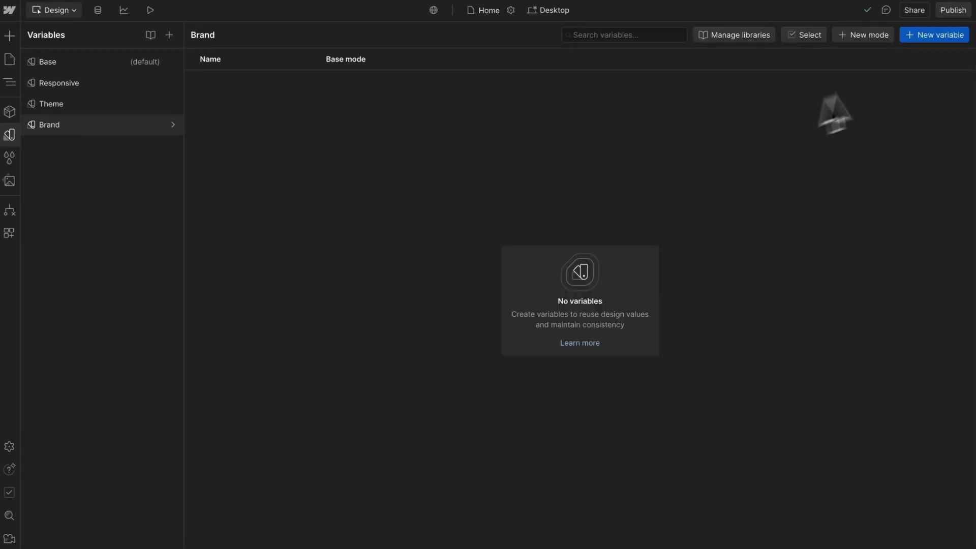
pyautogui.click(935, 36)
pyautogui.click(928, 56)
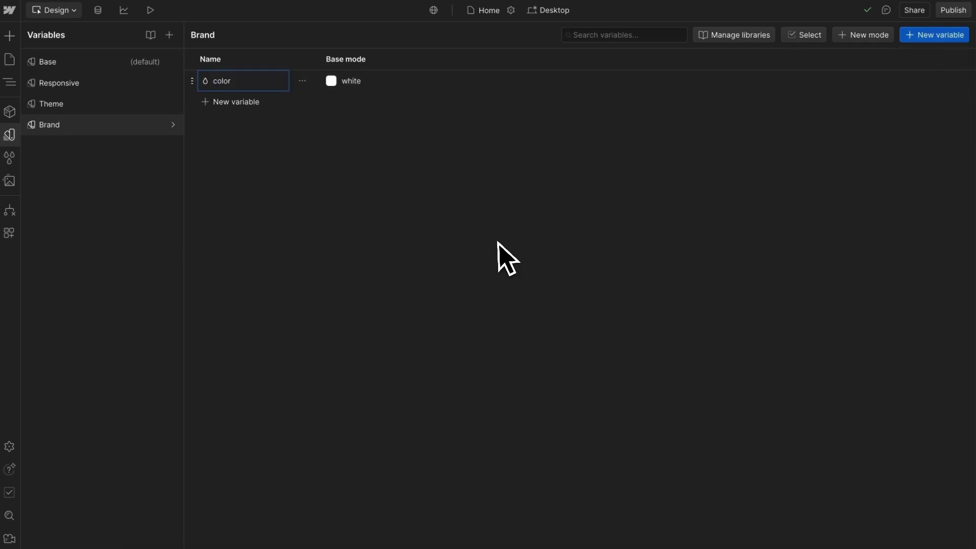
# - Add two manual modes named Brand 2 and Brand 3 to the Brand collection
pyautogui.click(852, 39)
pyautogui.write('Brand 2')
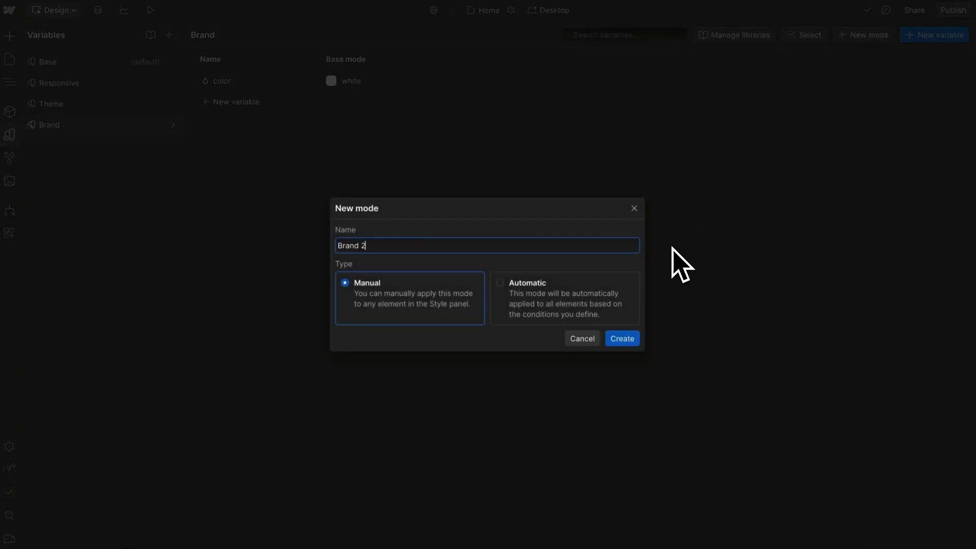
pyautogui.press('Return')
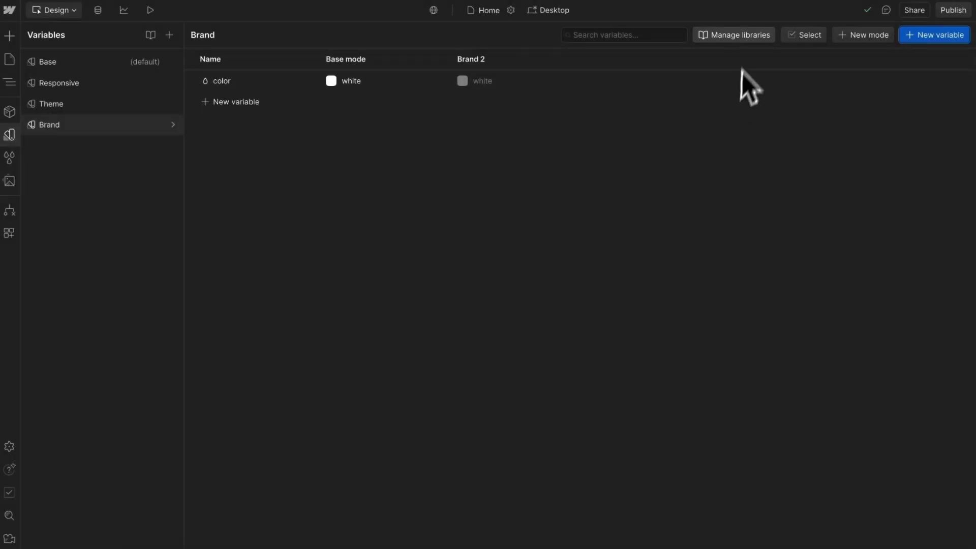
pyautogui.click(840, 38)
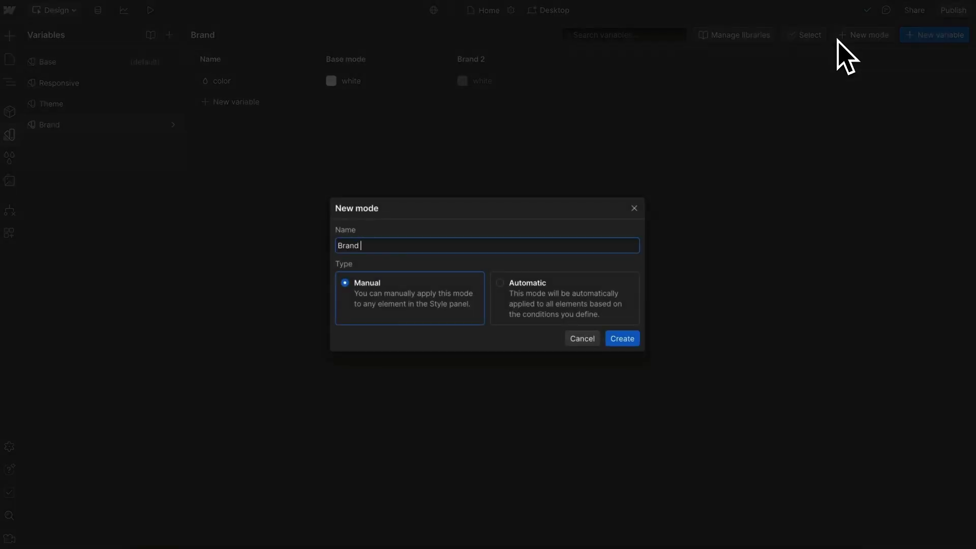
pyautogui.write('Brand 3')
pyautogui.press('Return')
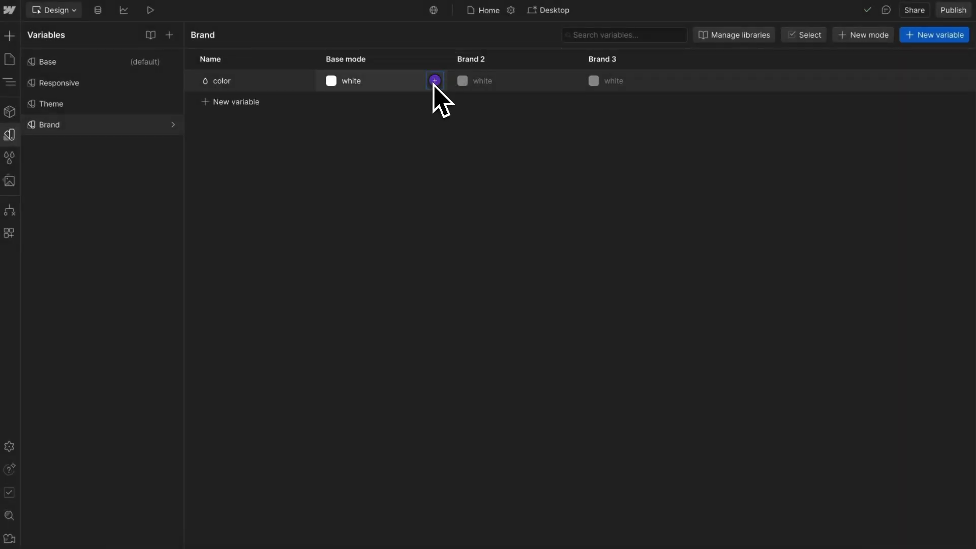
# - Link the color variable to swatch brand-1 in Base mode, brand-2 in Brand 2, and brand-3 in Brand 3
pyautogui.click(434, 81)
pyautogui.scroll(-3, 429, 301)
pyautogui.click(360, 328)
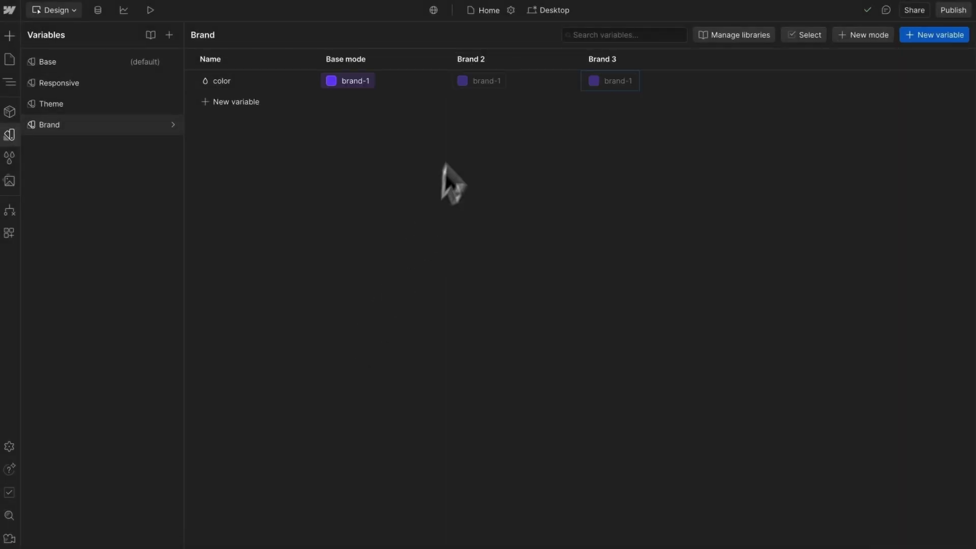
pyautogui.click(500, 81)
pyautogui.scroll(-2, 482, 305)
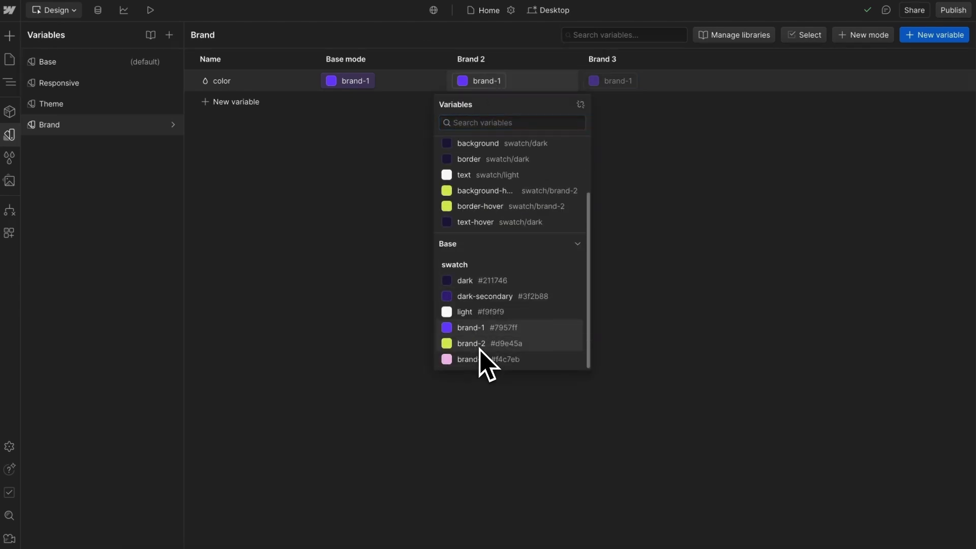
pyautogui.click(481, 343)
pyautogui.click(604, 83)
pyautogui.scroll(-2, 620, 305)
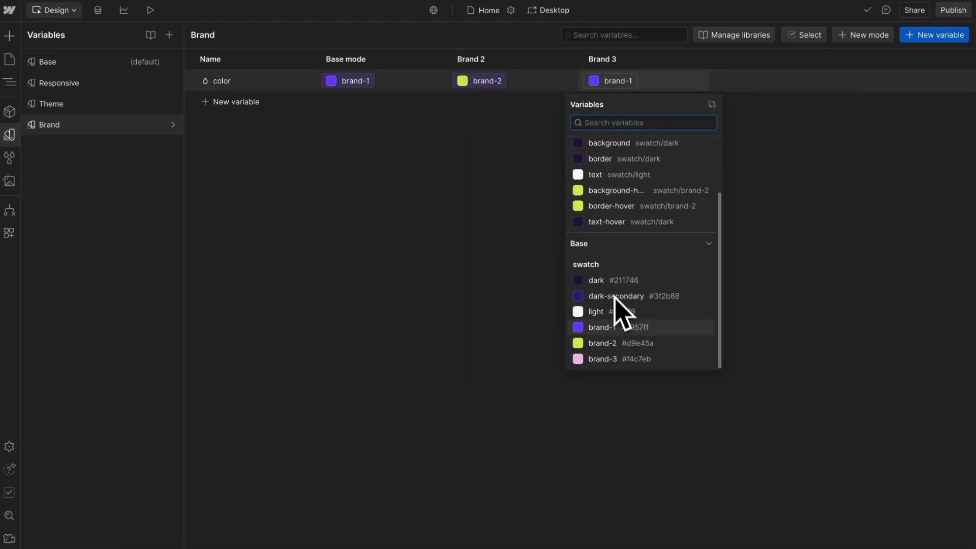
pyautogui.click(605, 355)
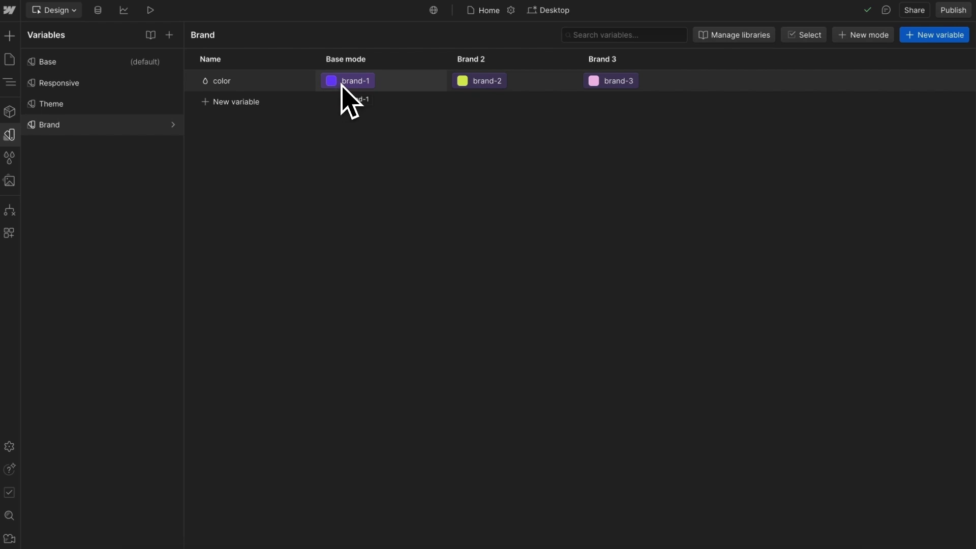
# - Add a second color variable named text to the Brand collection and check its variable settings
pyautogui.click(214, 108)
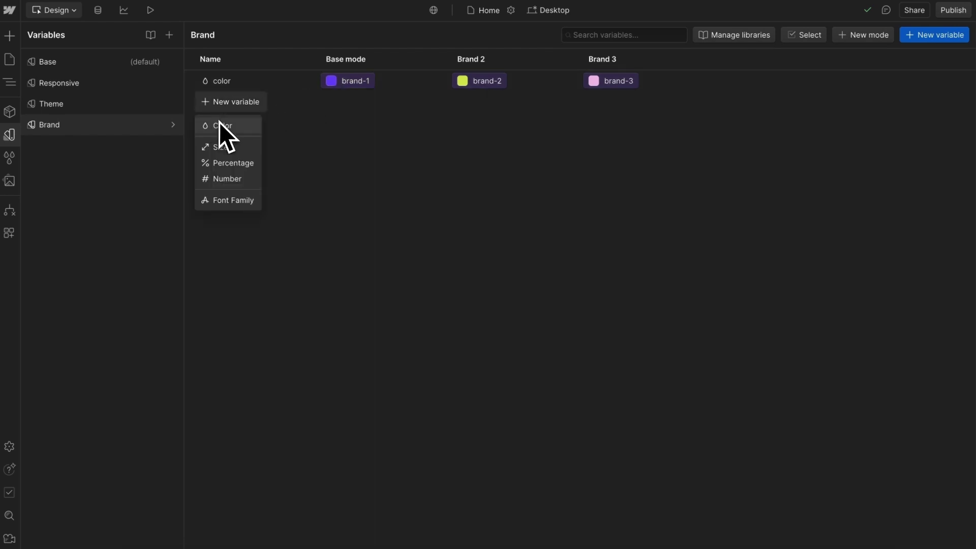
pyautogui.click(222, 125)
pyautogui.write('text')
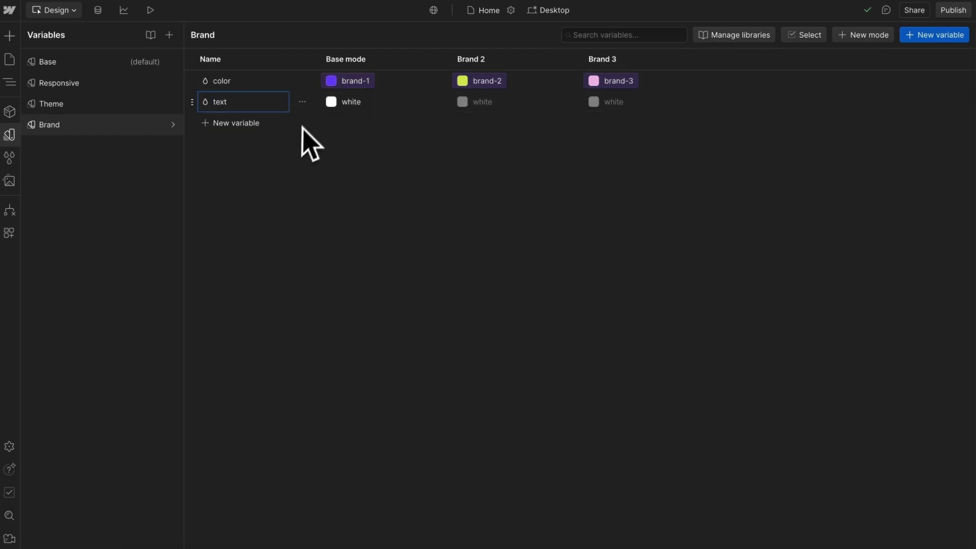
pyautogui.click(302, 101)
pyautogui.click(340, 158)
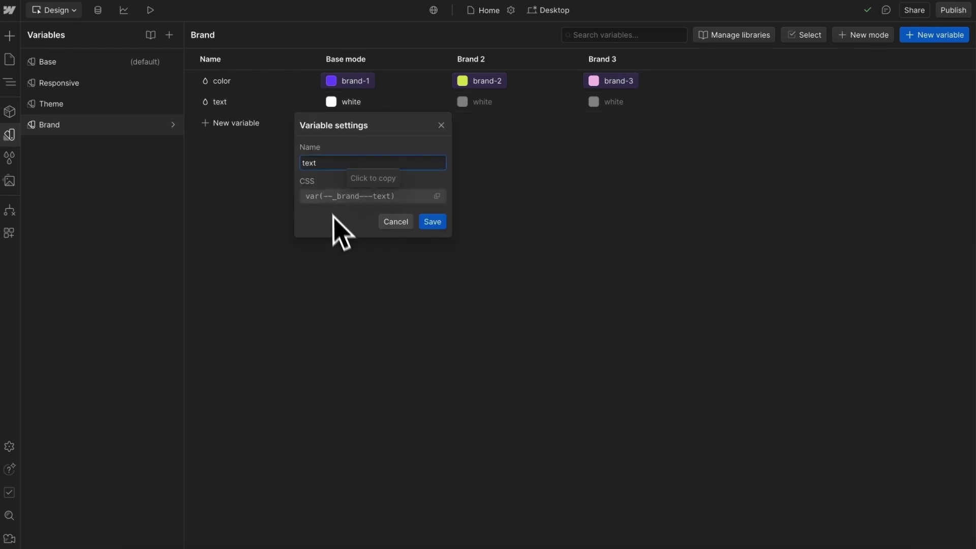
pyautogui.click(441, 126)
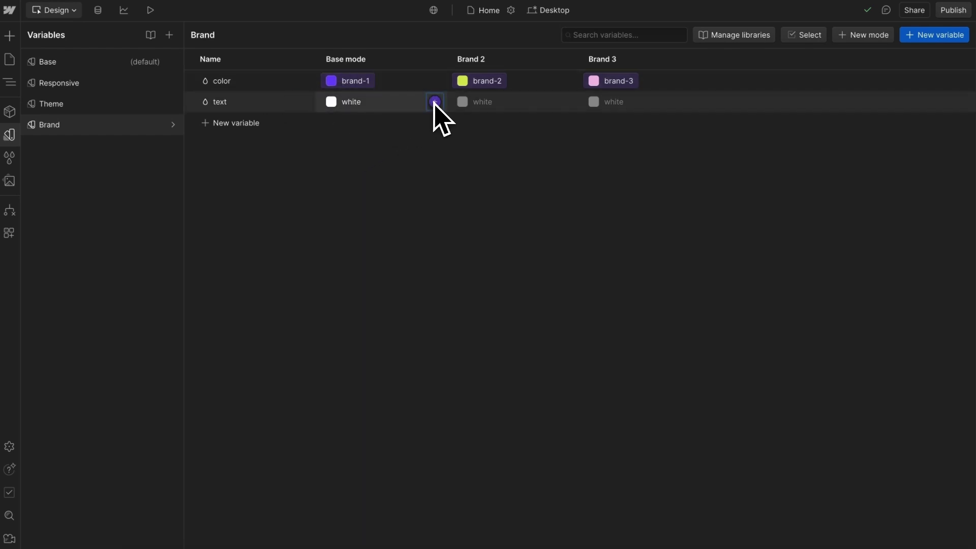
# - Link the Brand collection's text variable to swatch light in Base mode and swatch dark in Brand 2 and Brand 3
pyautogui.click(434, 102)
pyautogui.scroll(-4, 388, 349)
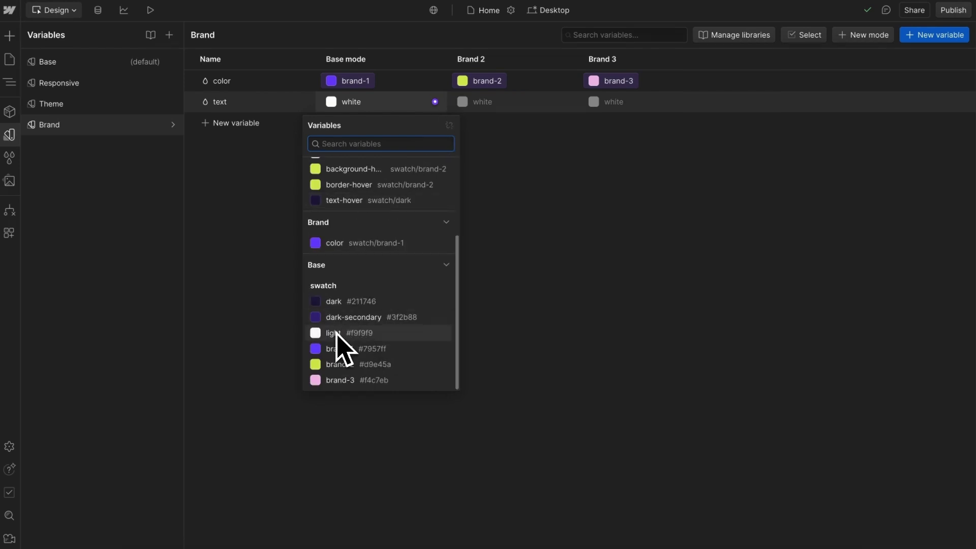
pyautogui.press('Escape')
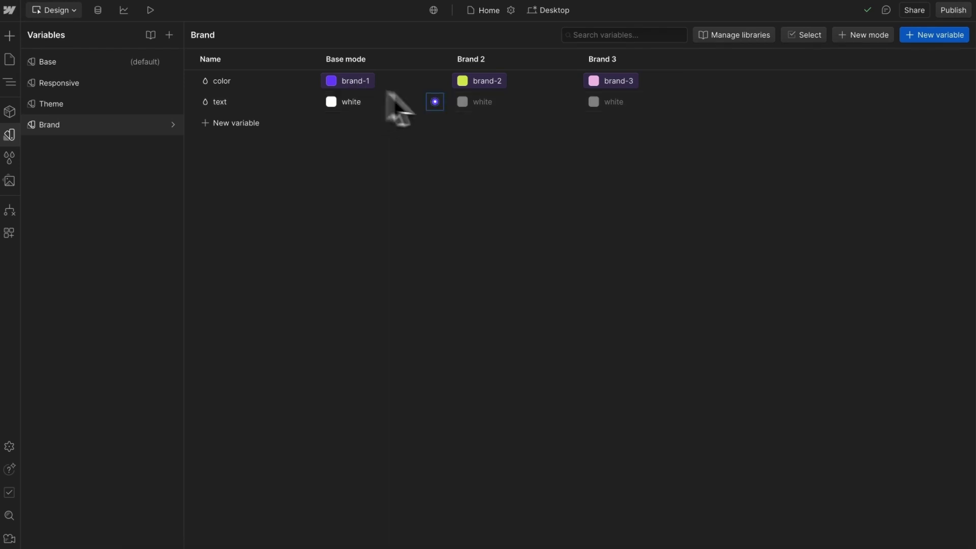
pyautogui.click(478, 102)
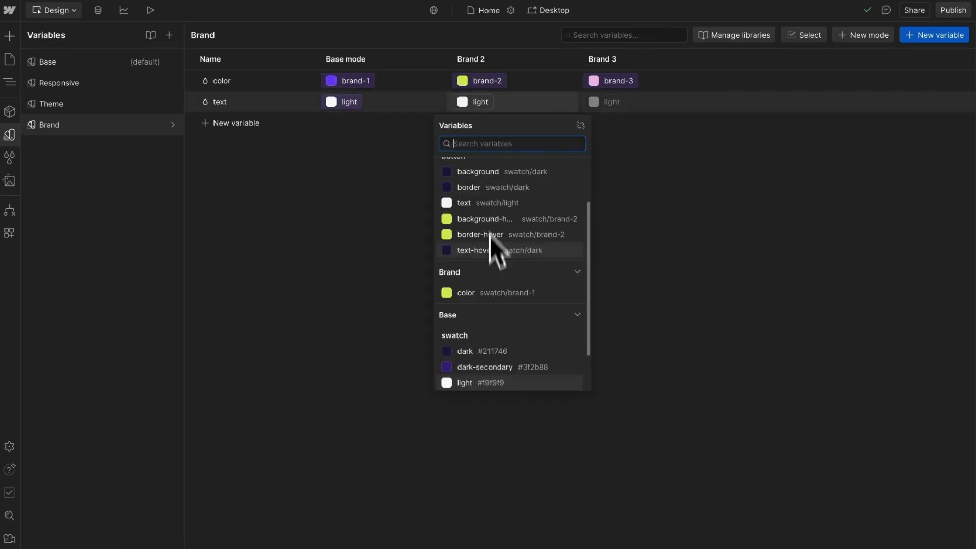
pyautogui.click(479, 350)
pyautogui.click(608, 104)
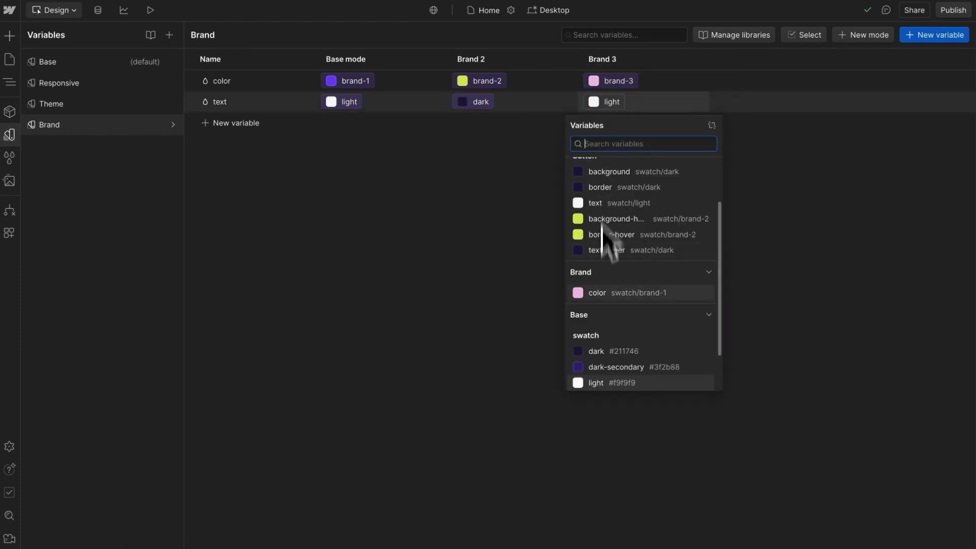
pyautogui.click(606, 351)
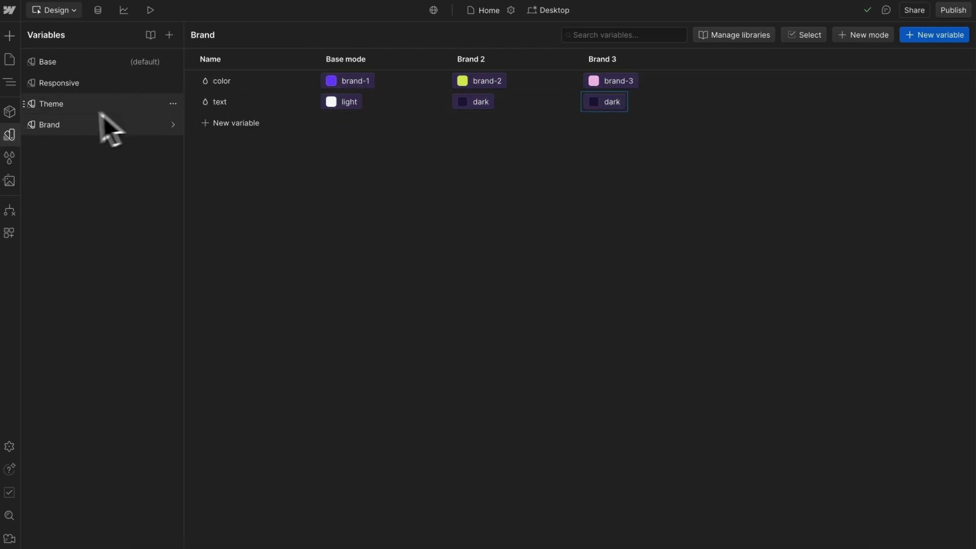
# - In the Theme collection's Base mode, link button background-hover and border-hover to Brand color, and text-hover to Brand text
pyautogui.click(59, 105)
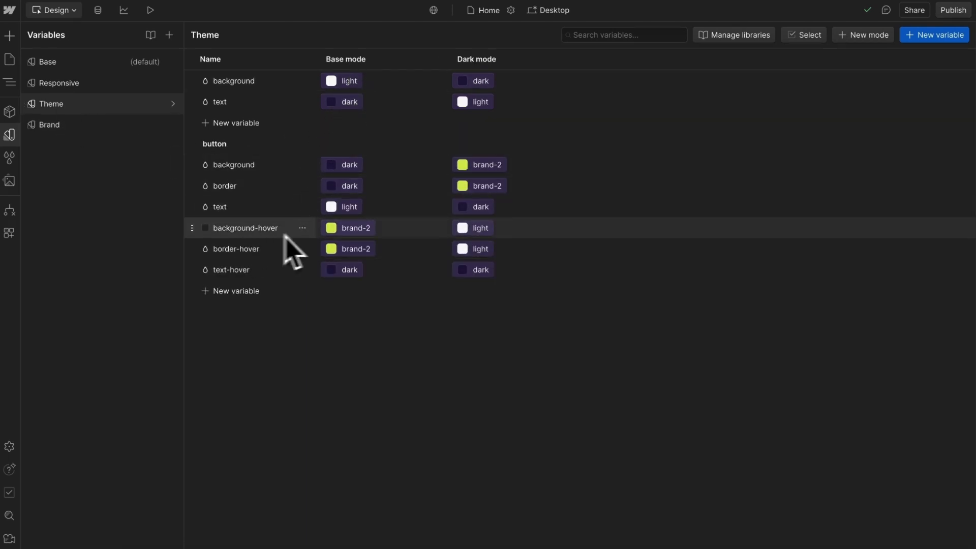
pyautogui.click(349, 229)
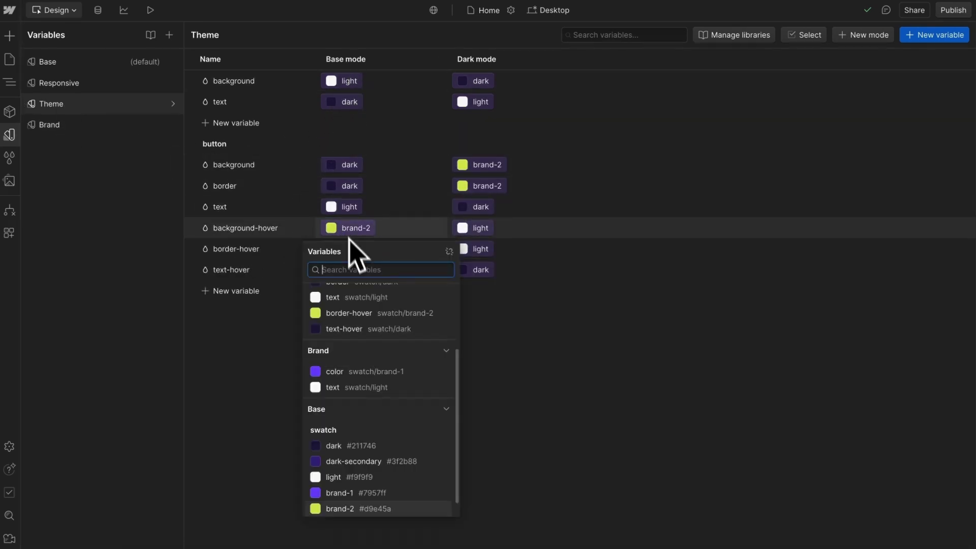
pyautogui.click(333, 372)
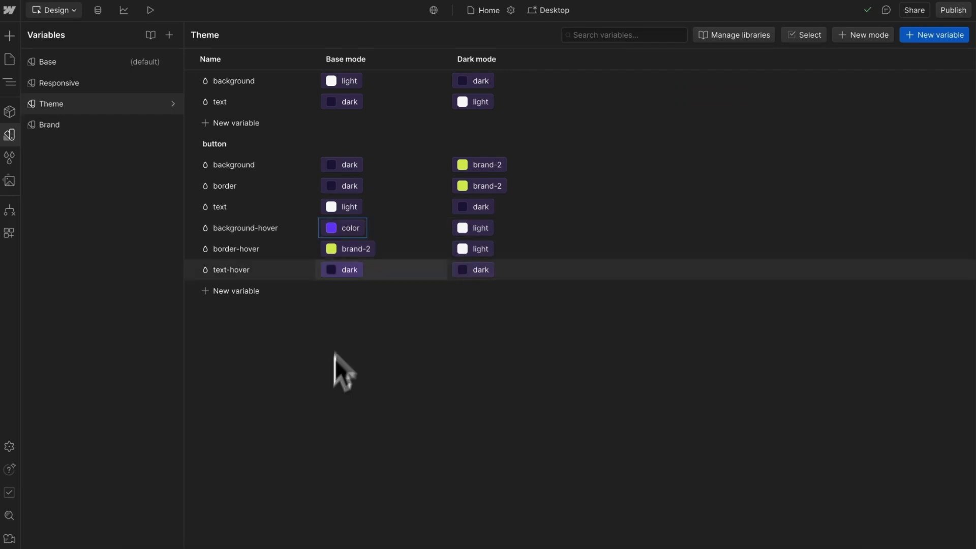
pyautogui.click(353, 250)
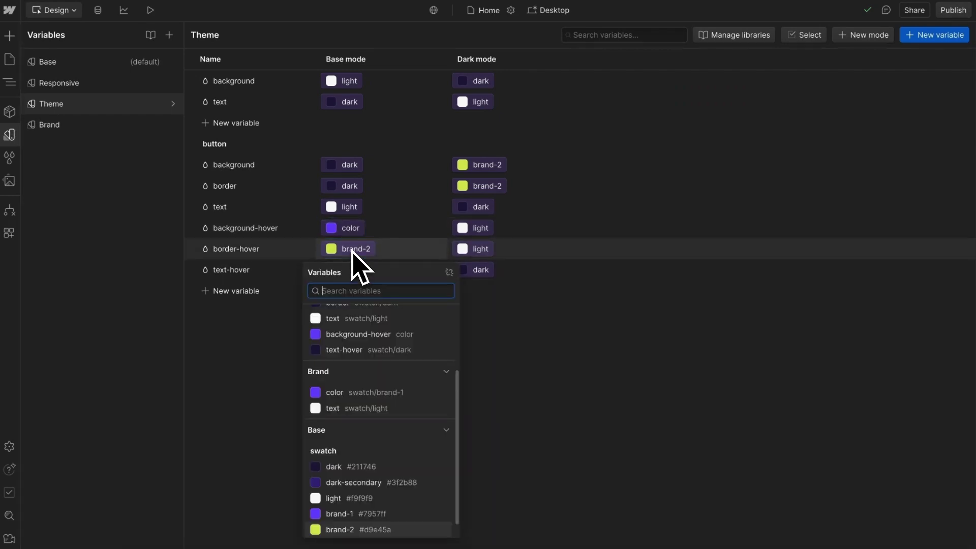
pyautogui.click(336, 393)
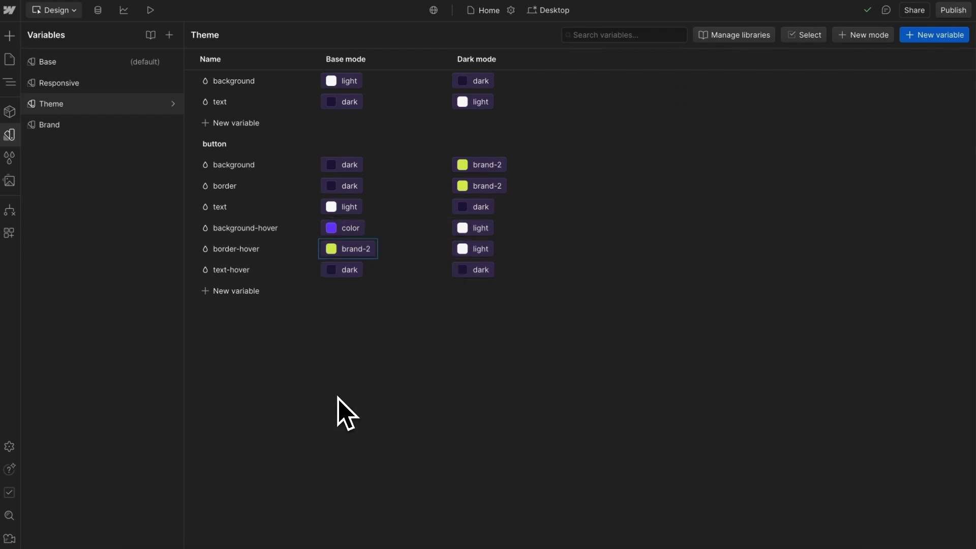
pyautogui.click(342, 277)
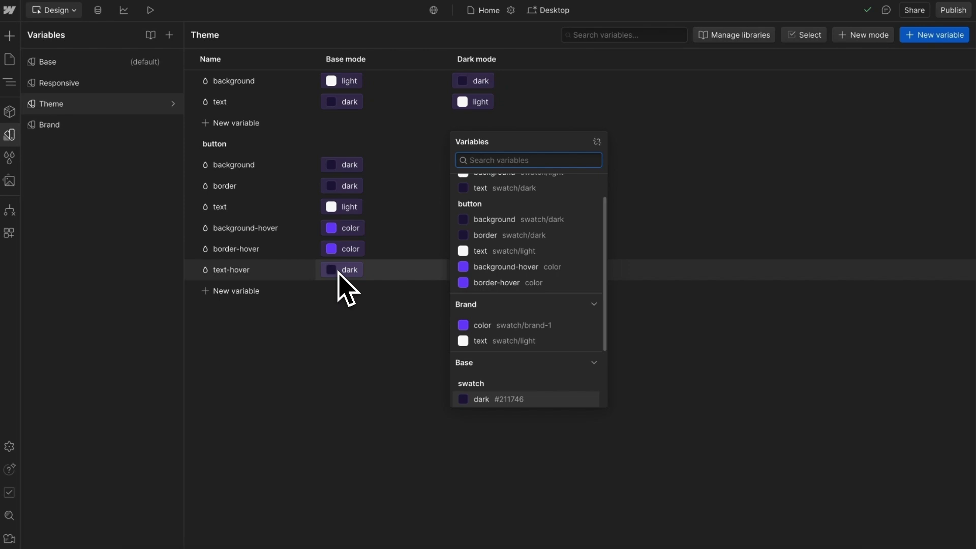
pyautogui.click(483, 341)
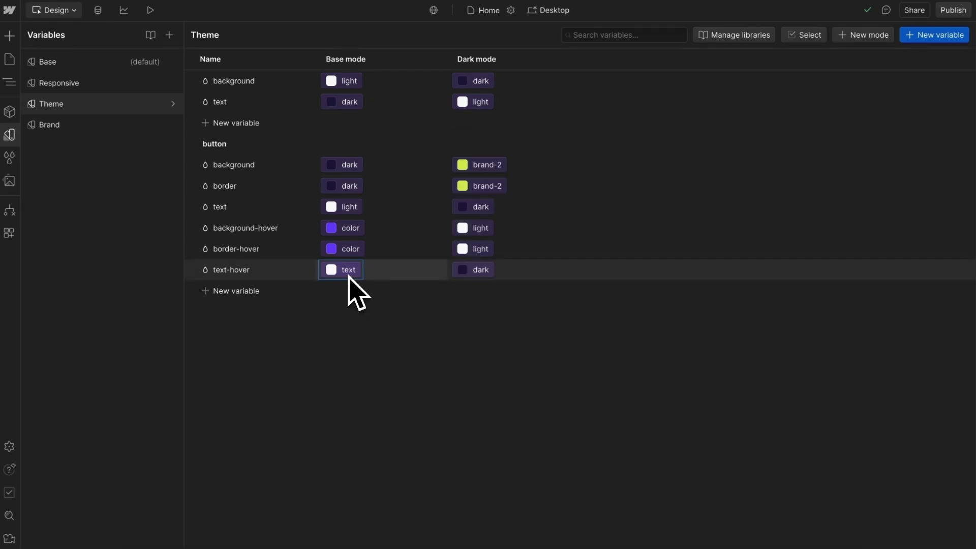
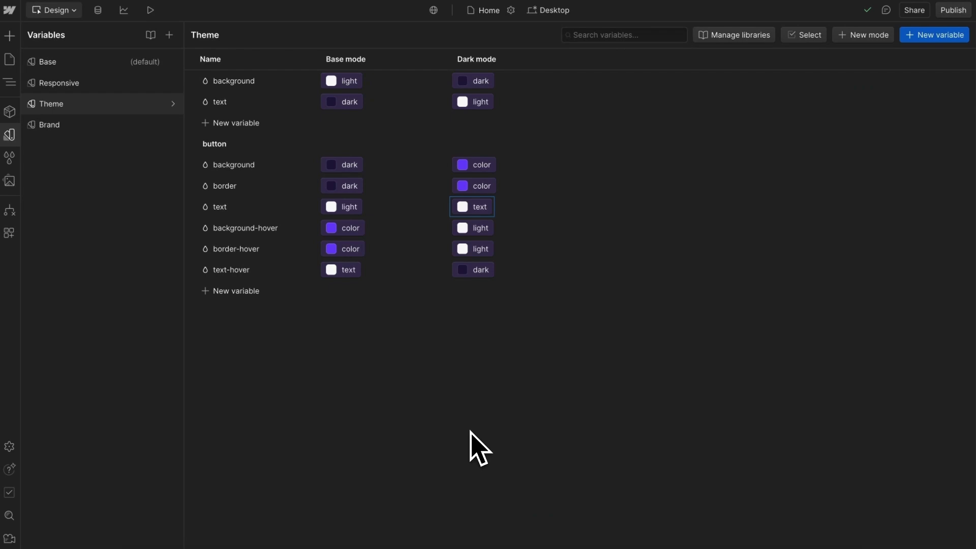
# - Add a color variable named text-secondary to the ungrouped variables of the Theme collection
pyautogui.click(238, 123)
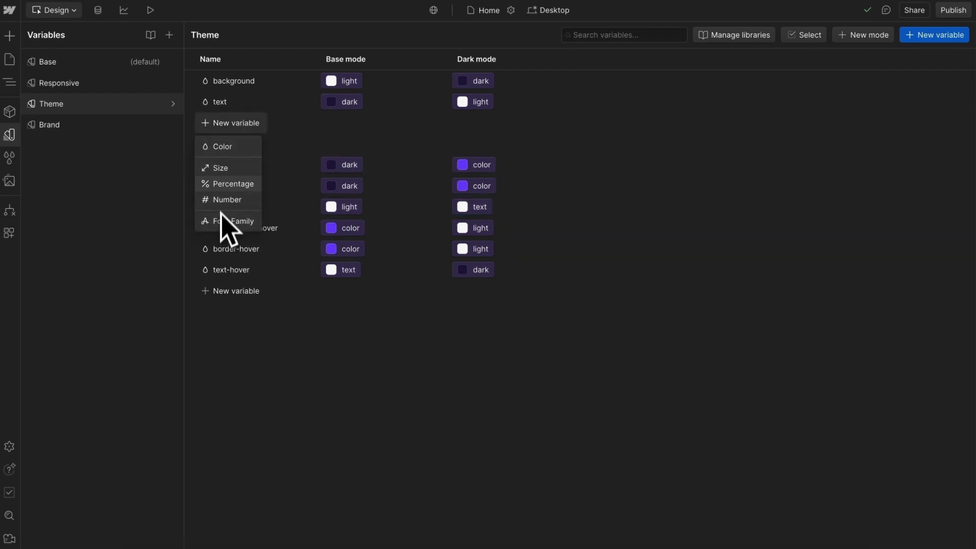
pyautogui.click(230, 146)
pyautogui.write('text')
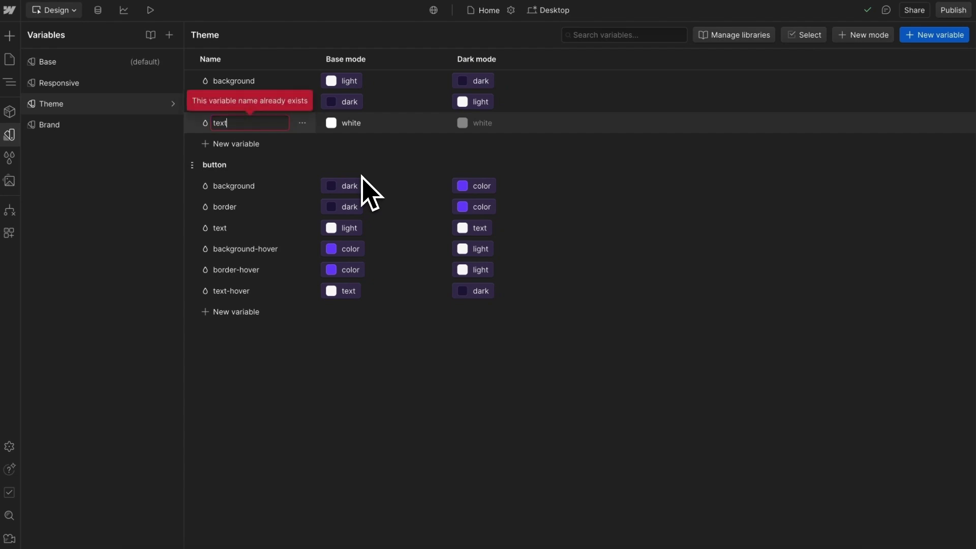
pyautogui.write('-secondary')
pyautogui.press('Return')
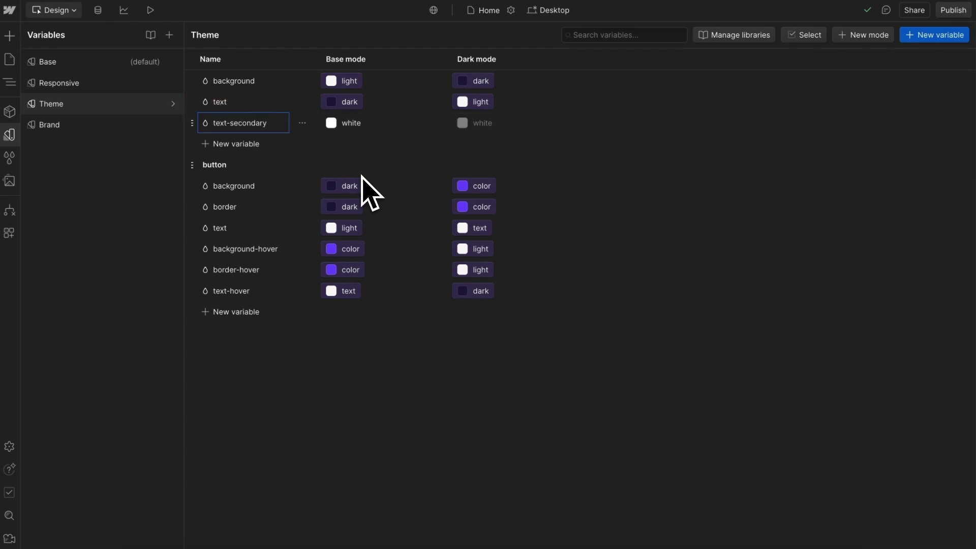
pyautogui.click(435, 123)
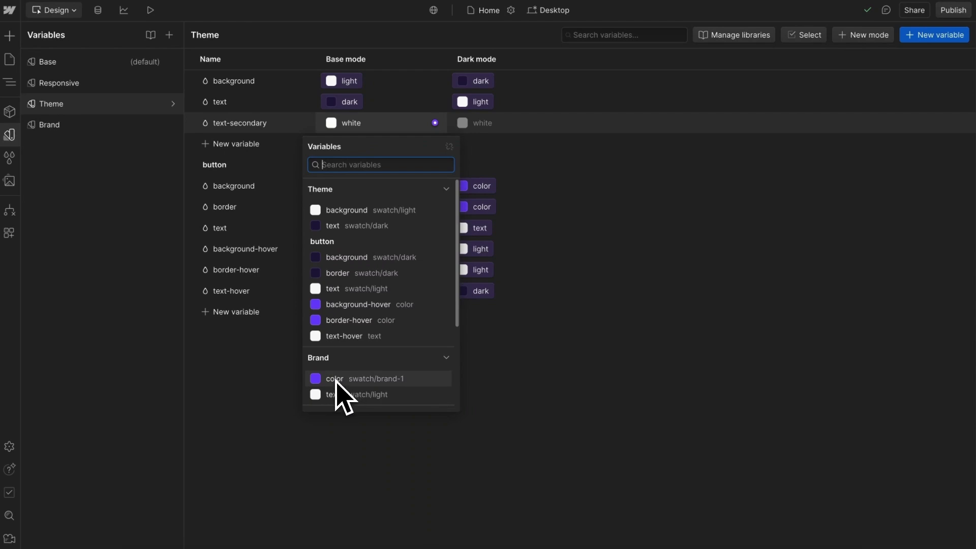
pyautogui.press('Up')
pyautogui.press('Up')
pyautogui.press('Up')
pyautogui.press('Up')
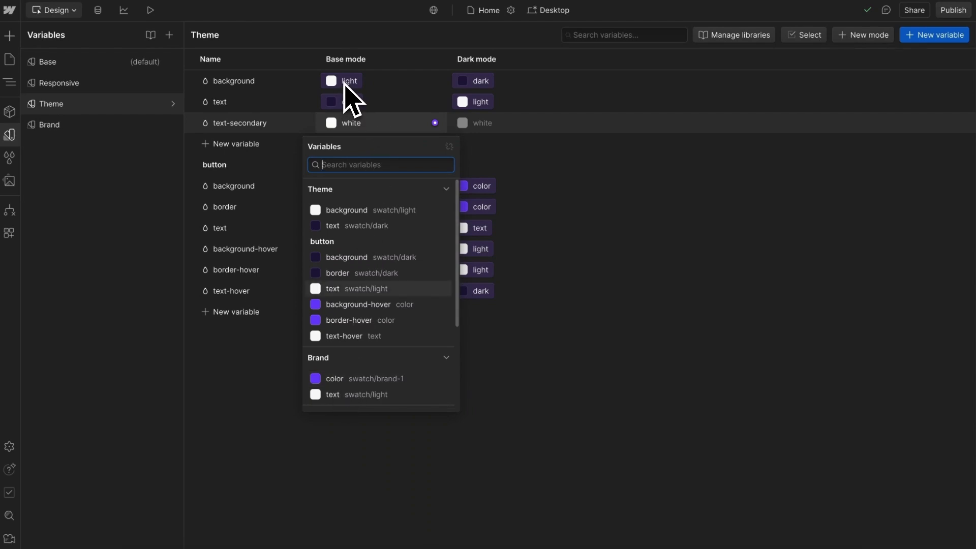
pyautogui.click(77, 138)
pyautogui.click(70, 143)
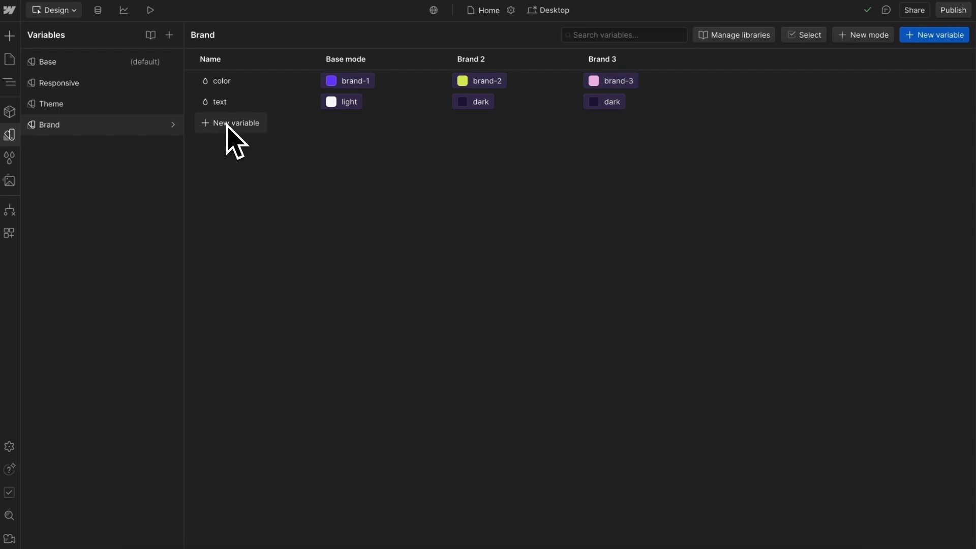
pyautogui.click(91, 108)
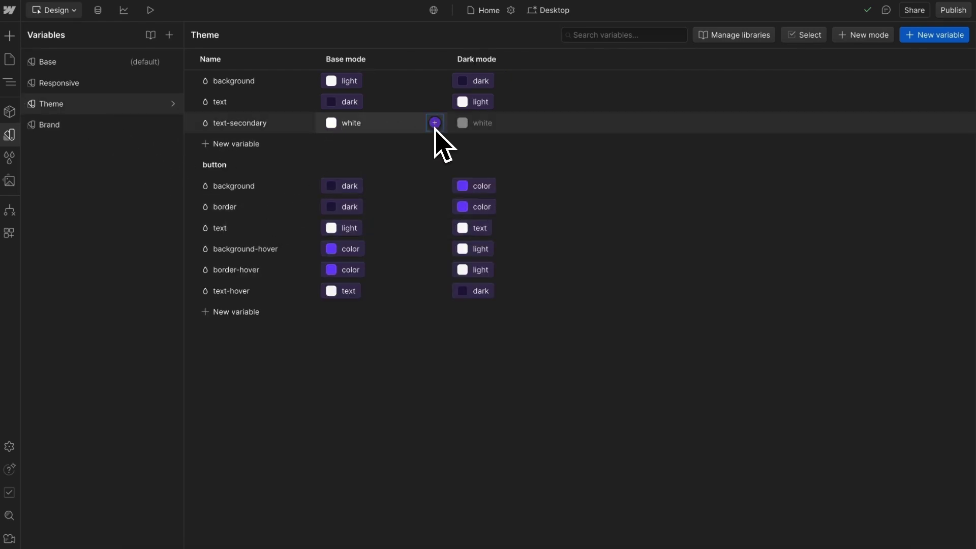
# - Link text-secondary to swatch dark-secondary in Base mode and to the Brand color variable in Dark mode
pyautogui.click(435, 123)
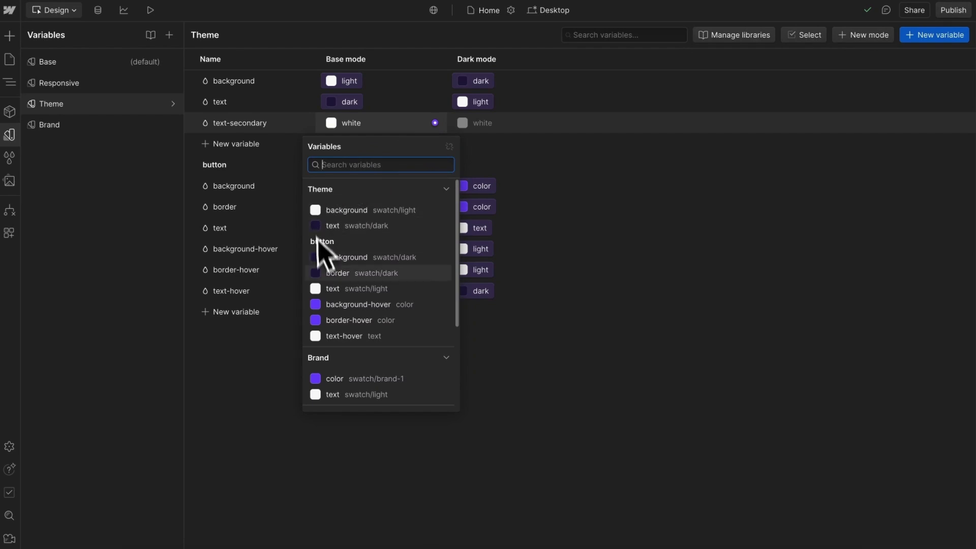
pyautogui.scroll(-1, 332, 296)
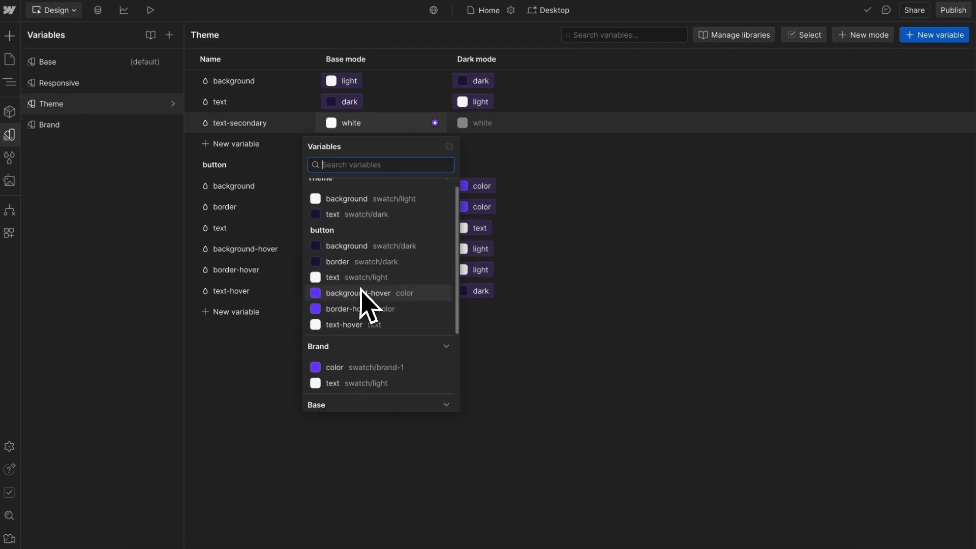
pyautogui.scroll(-5, 368, 249)
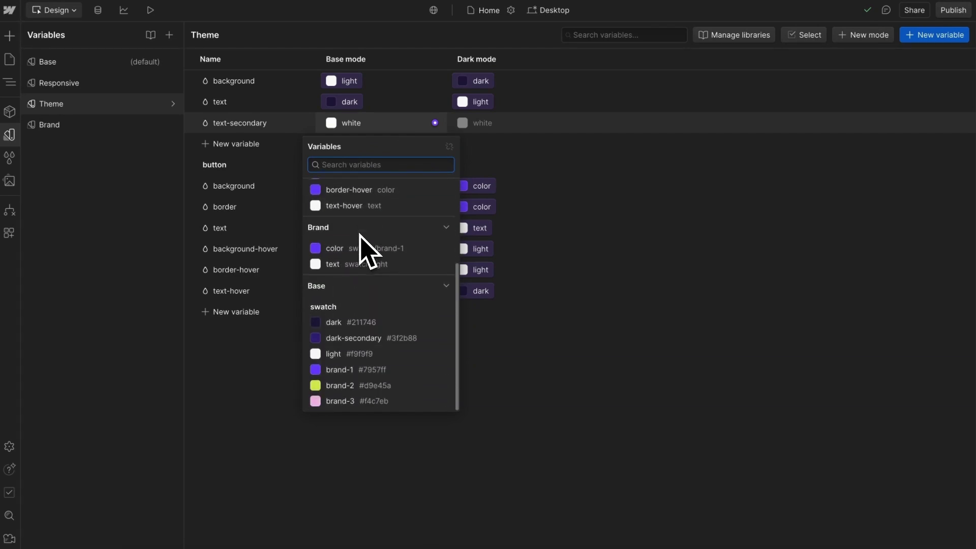
pyautogui.click(346, 339)
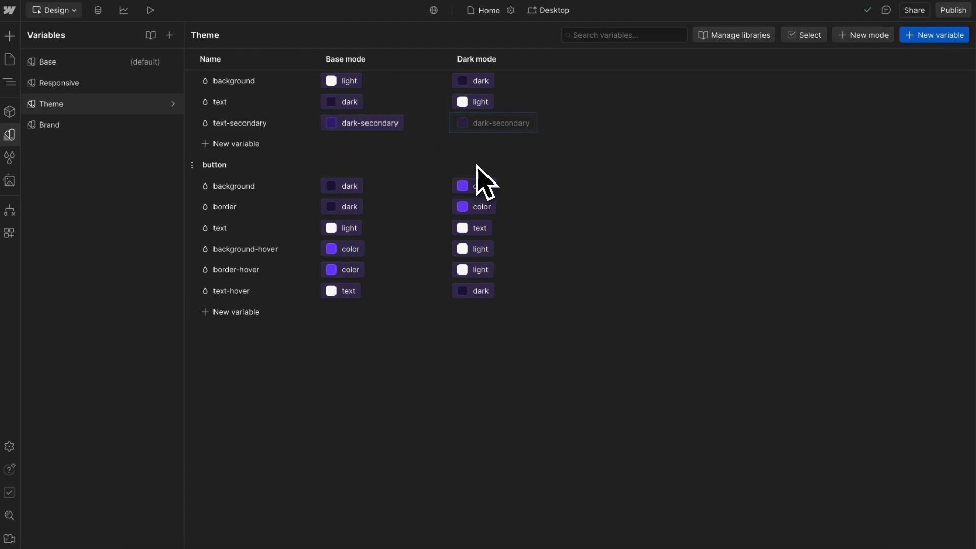
pyautogui.click(483, 125)
pyautogui.scroll(2, 482, 229)
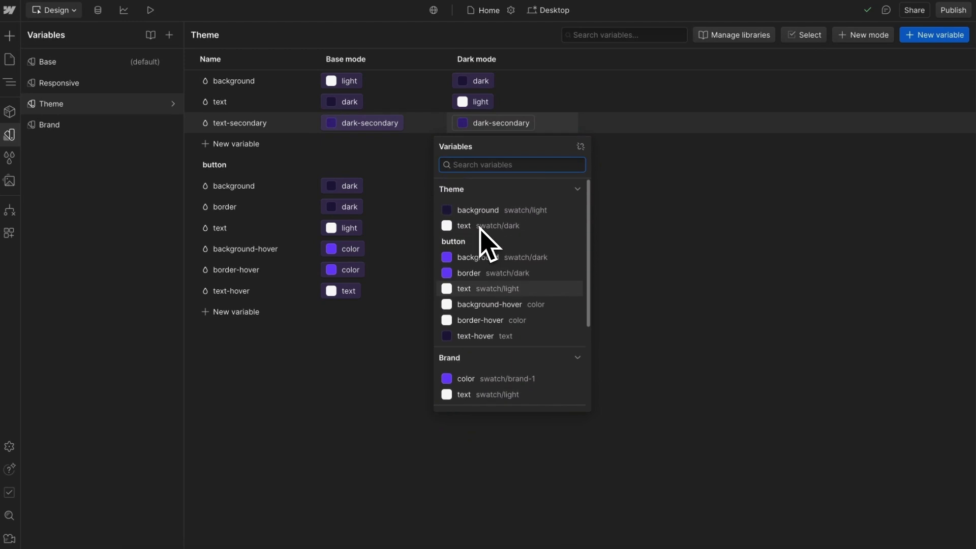
pyautogui.click(459, 385)
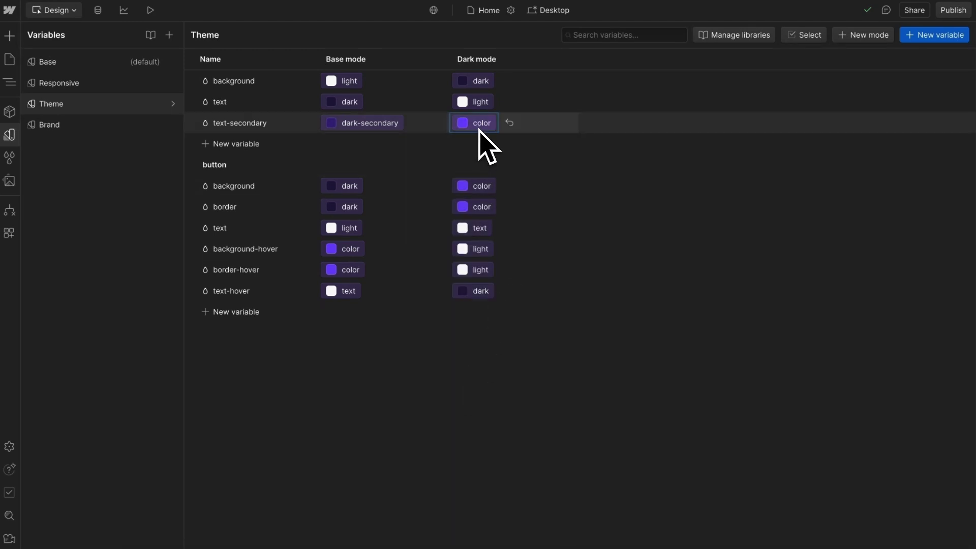
# - Create the class u-text-color-secondary on the hero_dark section's Heading 2 and set its text color to the text-secondary variable
pyautogui.click(9, 134)
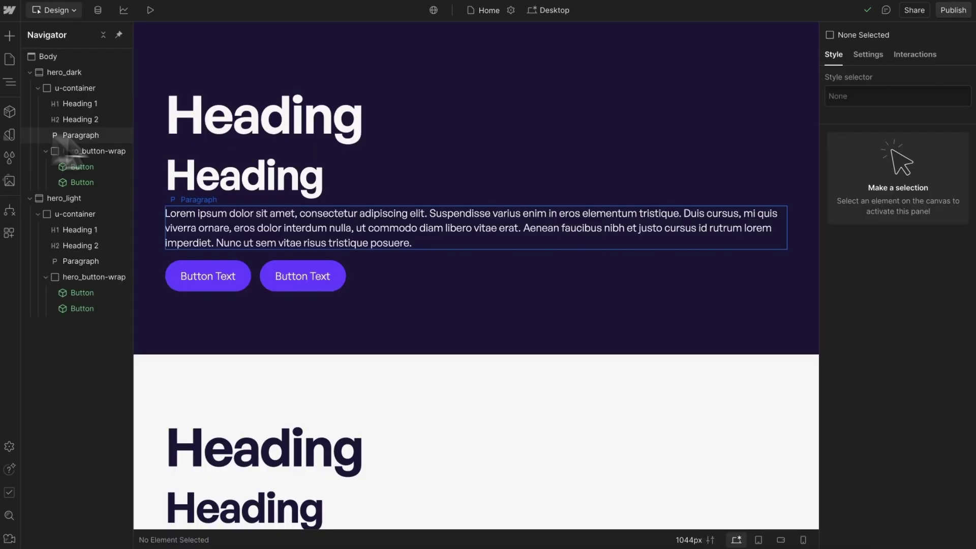
pyautogui.click(254, 176)
pyautogui.click(882, 95)
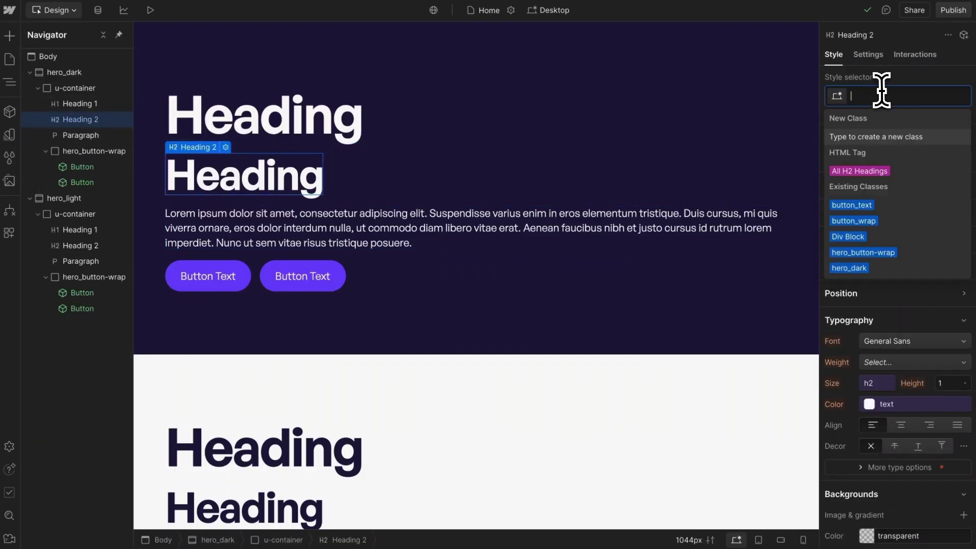
pyautogui.write('u-text-')
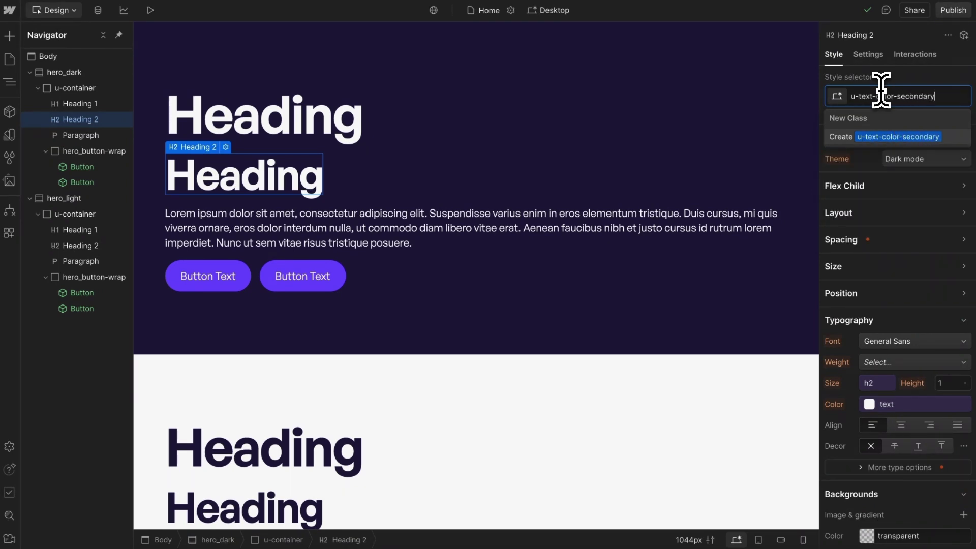
pyautogui.write('color-secondary')
pyautogui.press('Return')
pyautogui.click(910, 403)
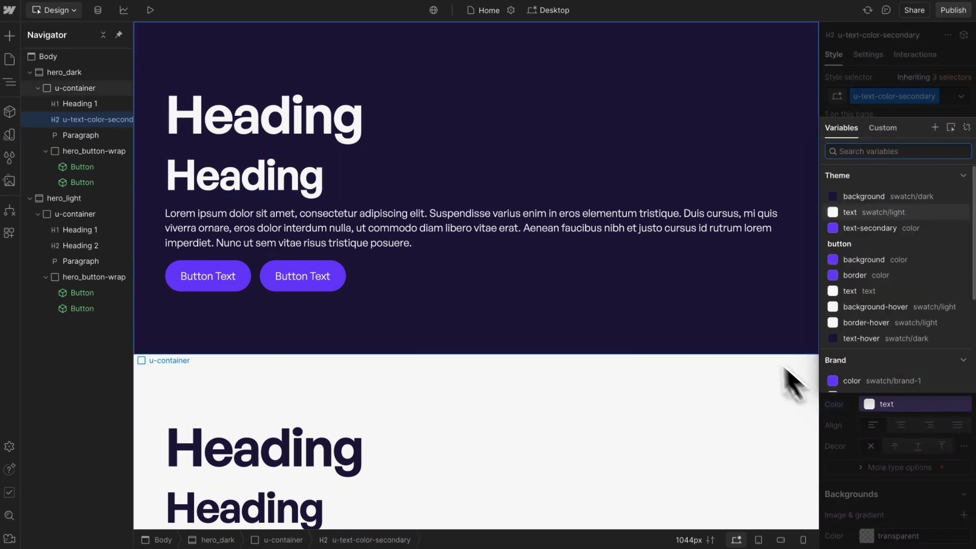
pyautogui.click(870, 228)
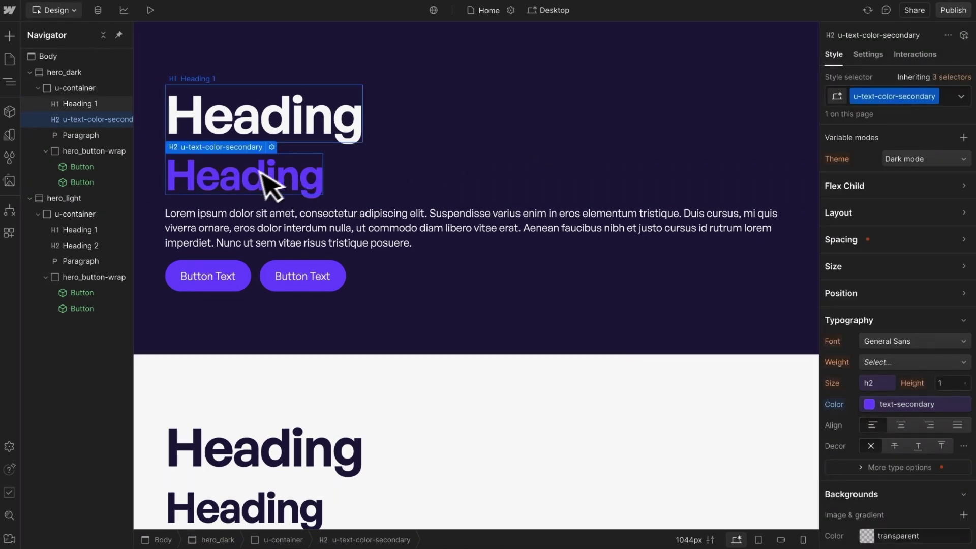
# - Apply the existing u-text-color-secondary class to the Heading 2 in the hero_light section
pyautogui.scroll(-3, 320, 385)
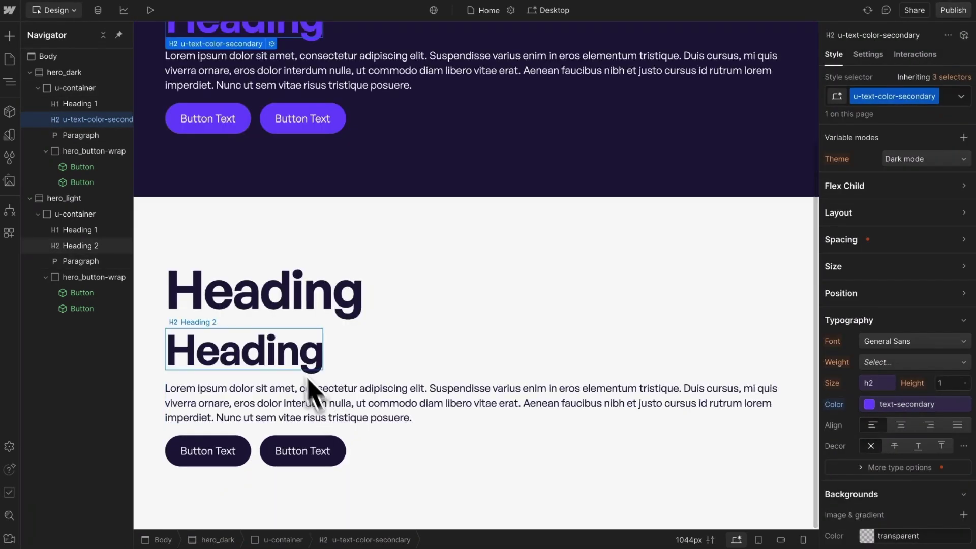
pyautogui.click(257, 362)
pyautogui.click(884, 93)
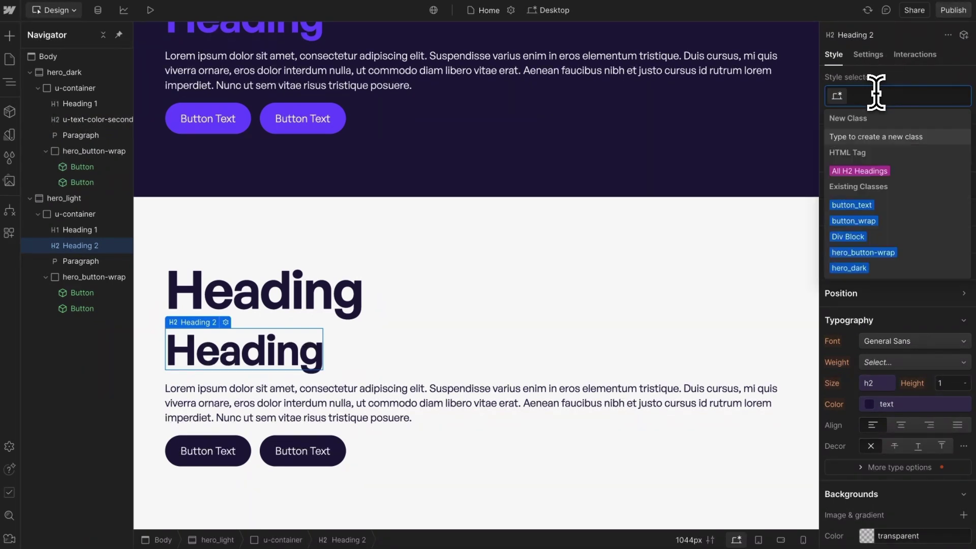
pyautogui.write('u-co')
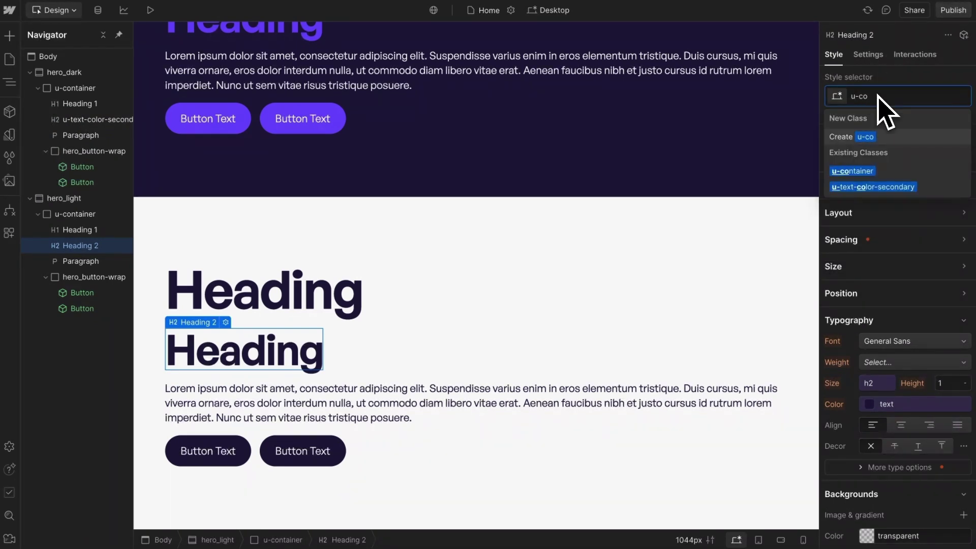
pyautogui.click(901, 187)
pyautogui.click(365, 338)
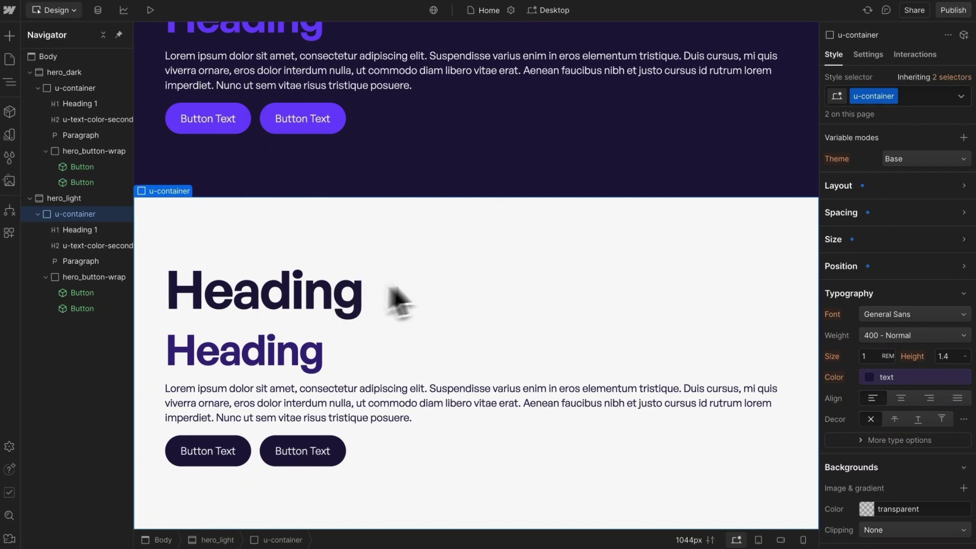
# - Add the Brand 2 variable mode of the Brand collection to the hero_button-wrap in the hero_dark section
pyautogui.scroll(3, 483, 254)
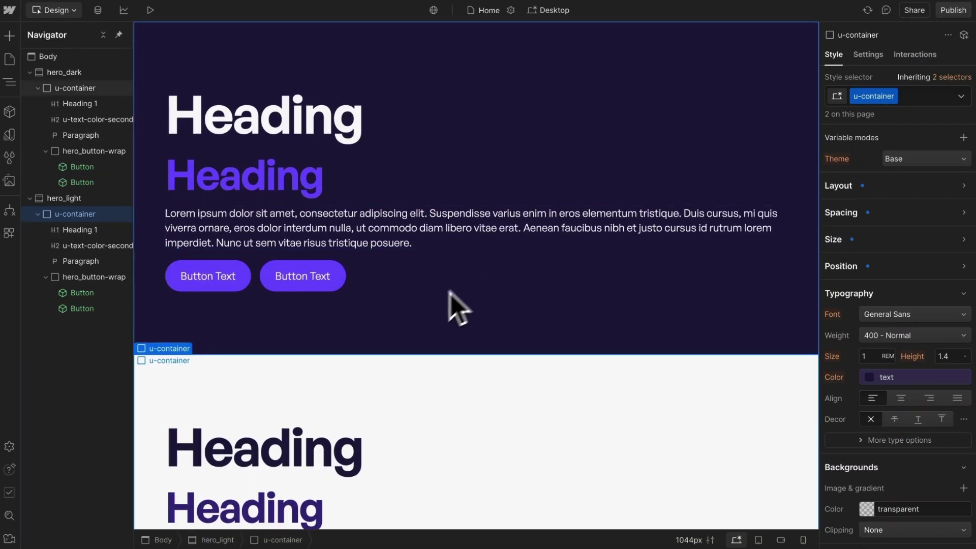
pyautogui.click(260, 281)
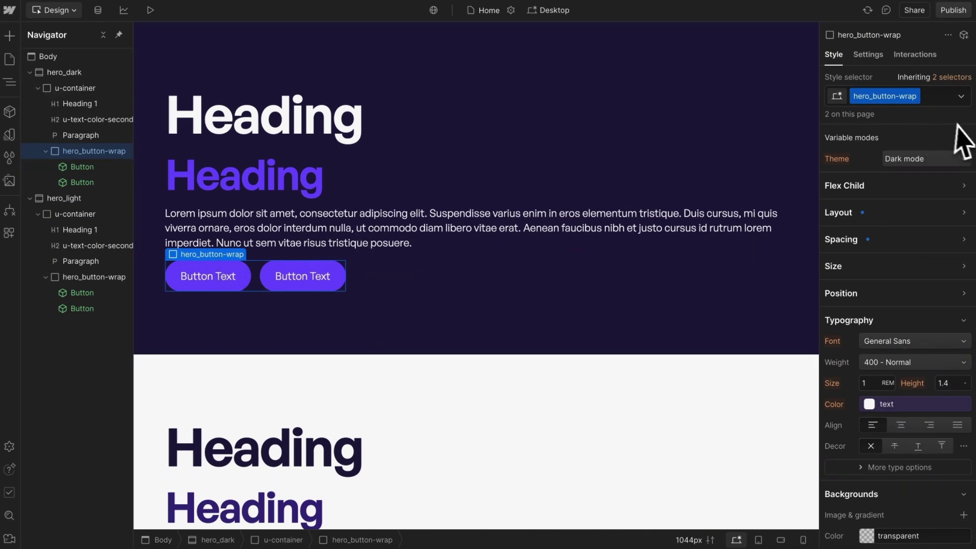
pyautogui.click(963, 138)
pyautogui.moveTo(918, 209)
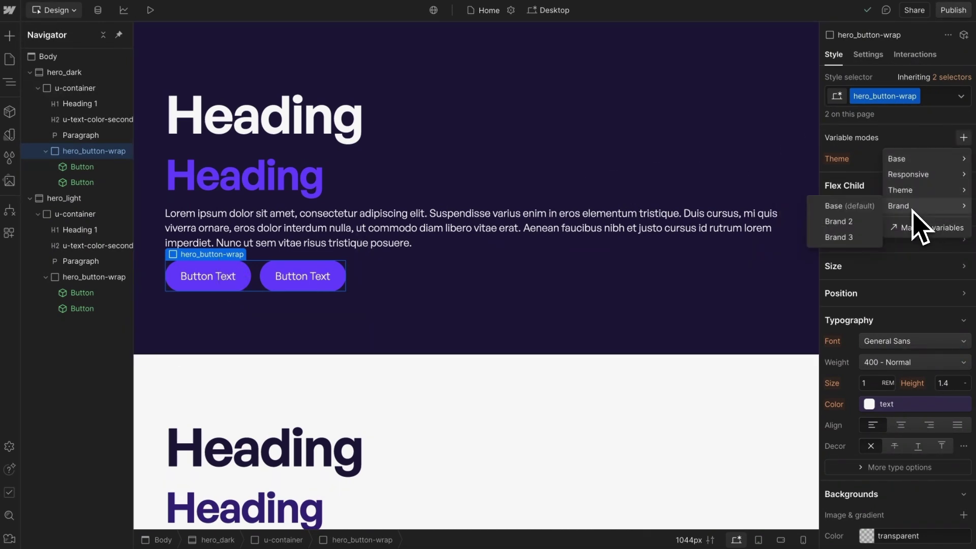
pyautogui.click(839, 222)
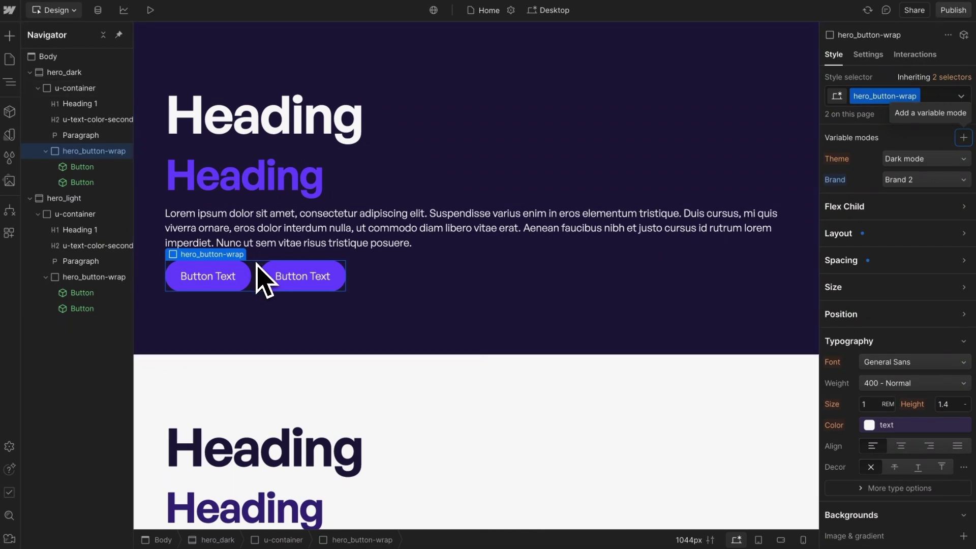
# - Paste a Div Block into the hero_dark section's hero_button-wrap and link its background color to the Brand color variable
pyautogui.hotkey('ctrl', 'v')
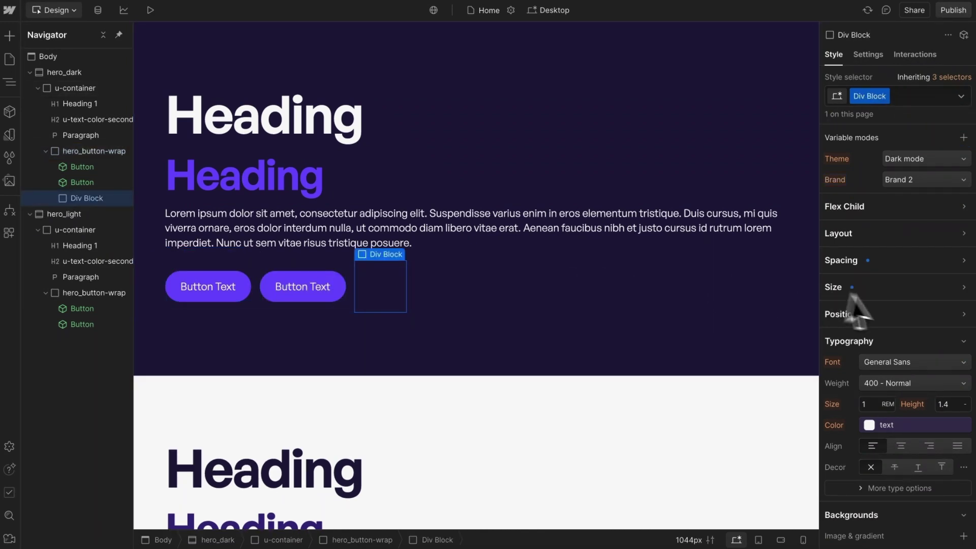
pyautogui.scroll(-5, 874, 305)
pyautogui.click(864, 305)
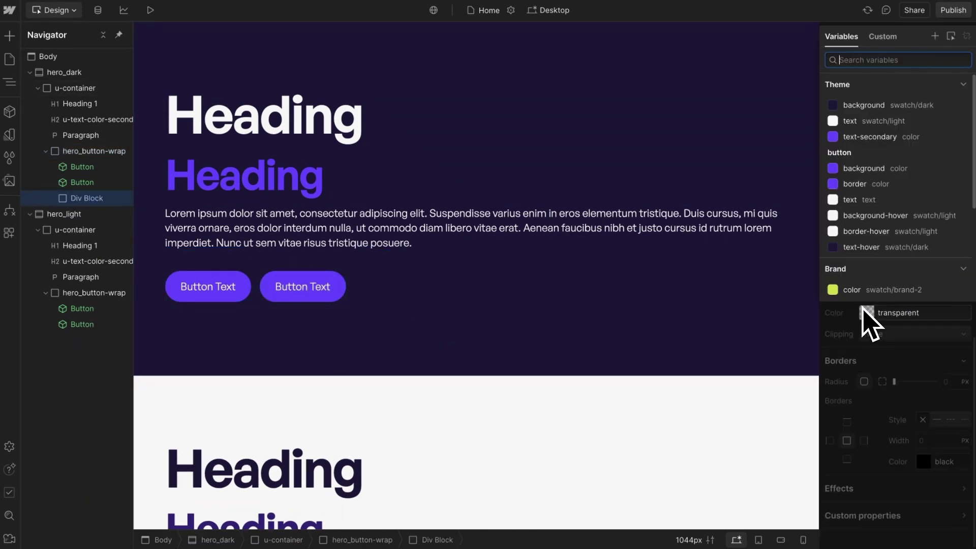
pyautogui.click(855, 183)
pyautogui.scroll(-3, 878, 201)
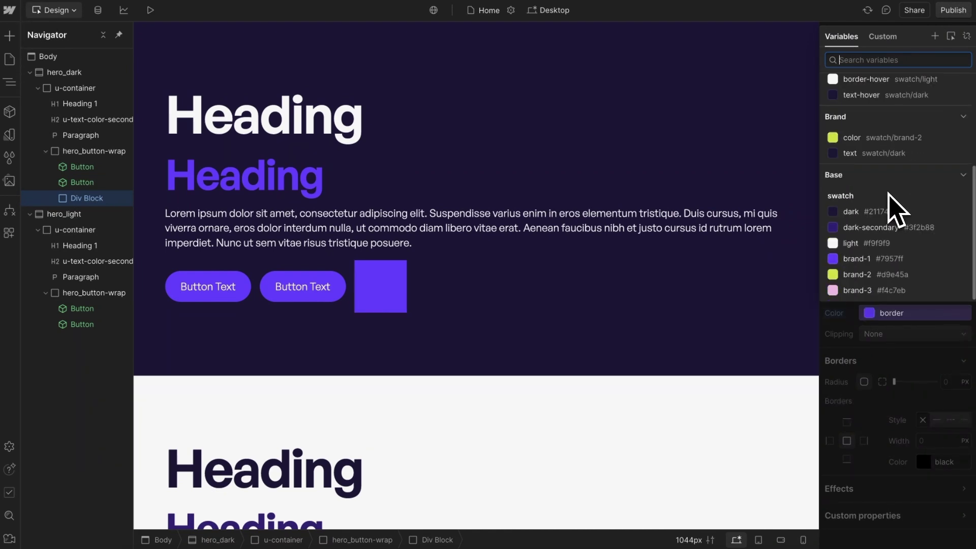
pyautogui.click(855, 136)
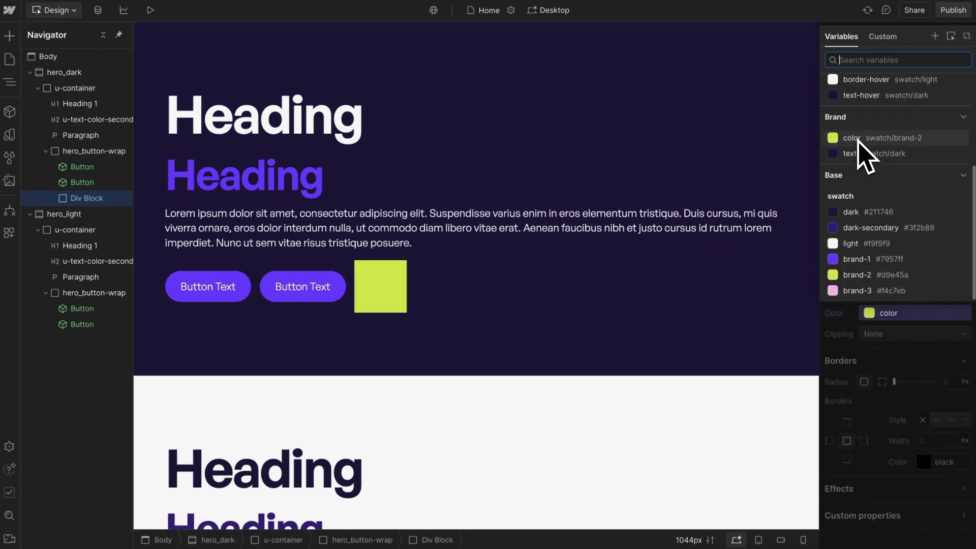
pyautogui.press('Escape')
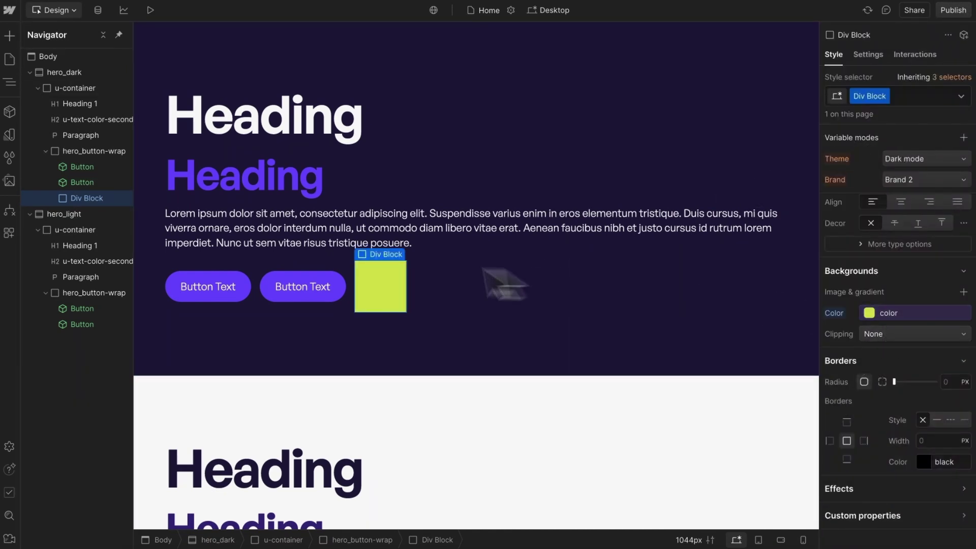
# - Switch the Brand mode of hero_dark's hero_button-wrap to Brand 3, Base and back to Brand 2 to compare the Div Block's color
pyautogui.click(351, 300)
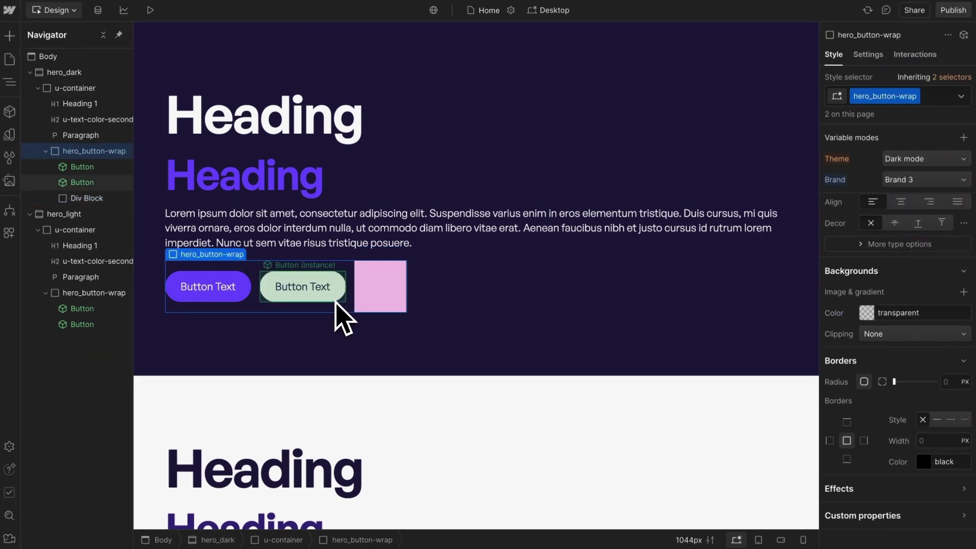
pyautogui.click(927, 180)
pyautogui.click(910, 206)
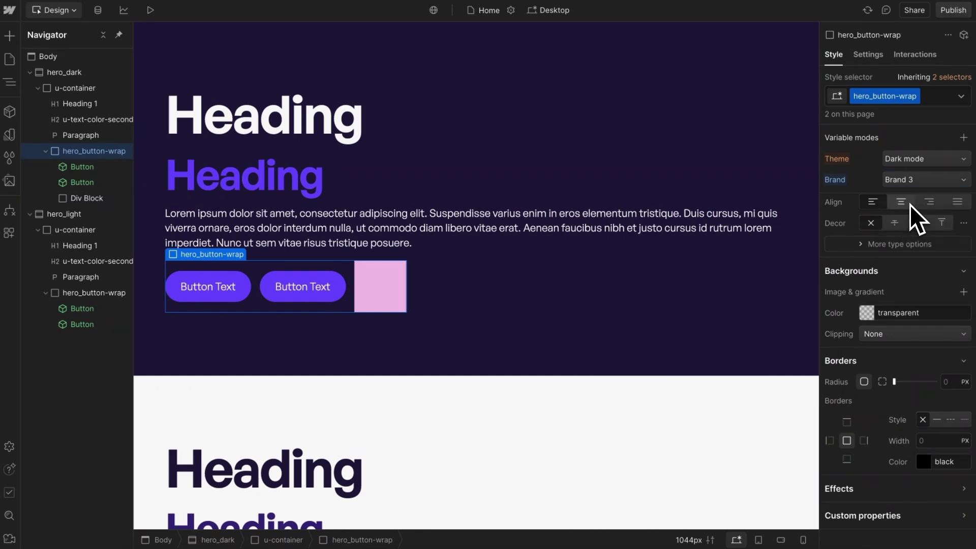
pyautogui.click(906, 180)
pyautogui.click(904, 202)
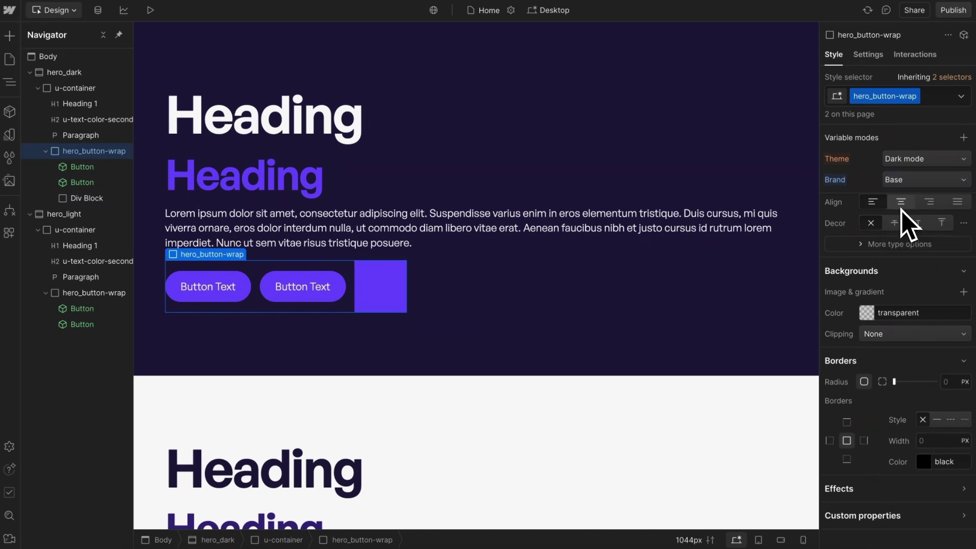
pyautogui.click(908, 181)
pyautogui.click(910, 219)
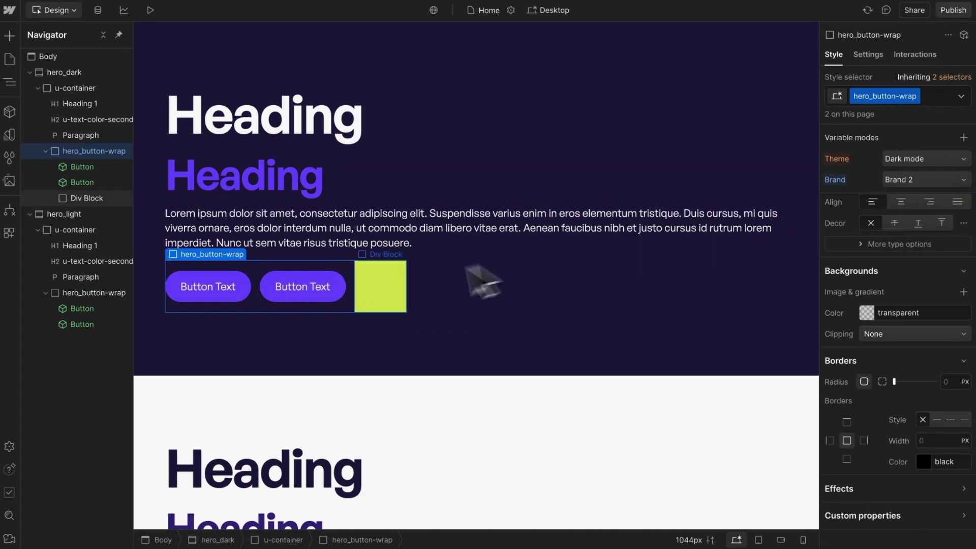
# - Check the button color links in the Theme collection and set the Theme mode directly on hero_button-wrap to Dark mode
pyautogui.click(9, 134)
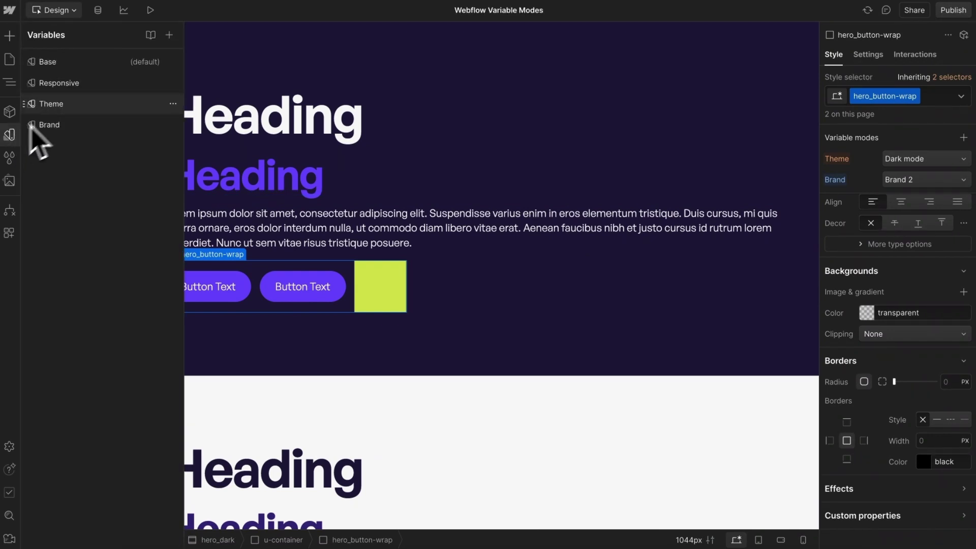
pyautogui.click(62, 106)
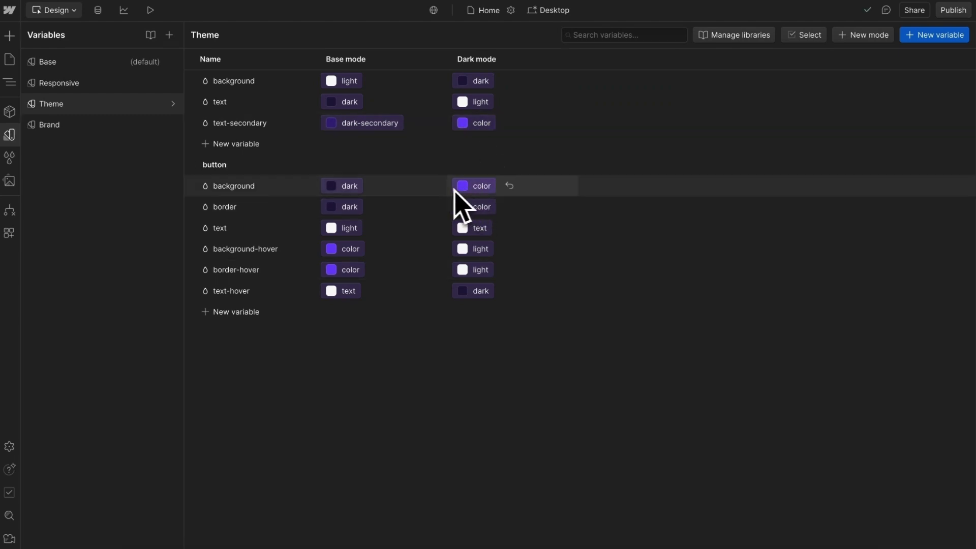
pyautogui.click(9, 136)
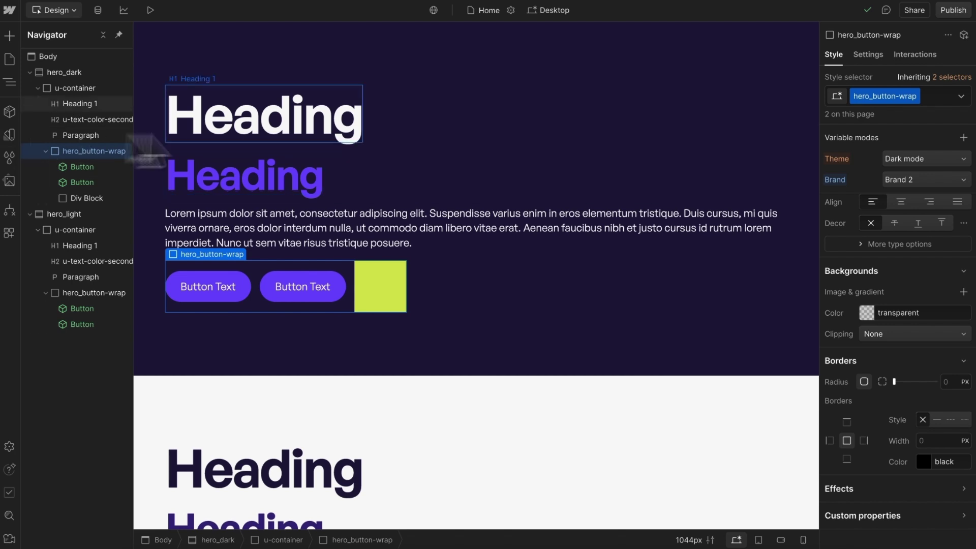
pyautogui.click(901, 161)
pyautogui.click(910, 198)
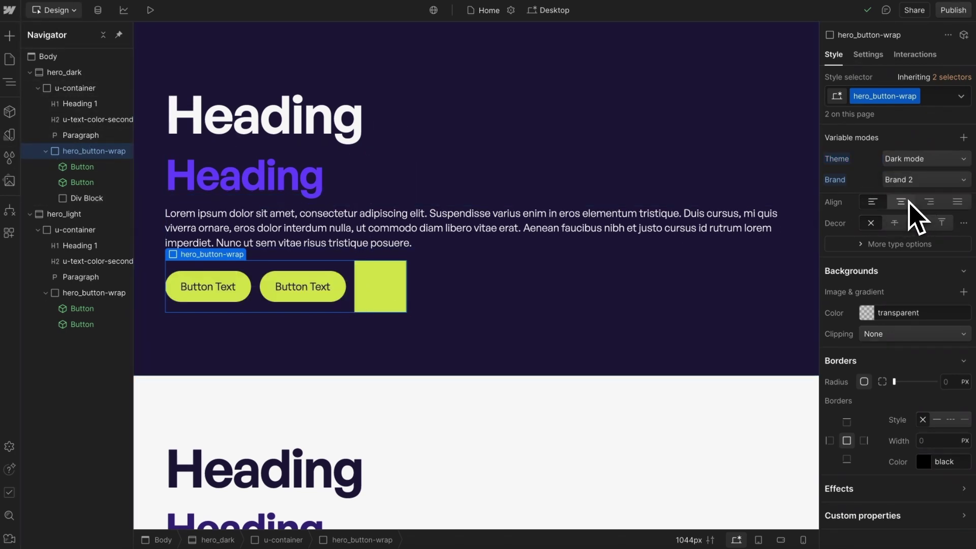
# - Cycle the Brand mode of hero_button-wrap through Brand 3, Base and Brand 2 with Dark mode set on the same element
pyautogui.click(914, 182)
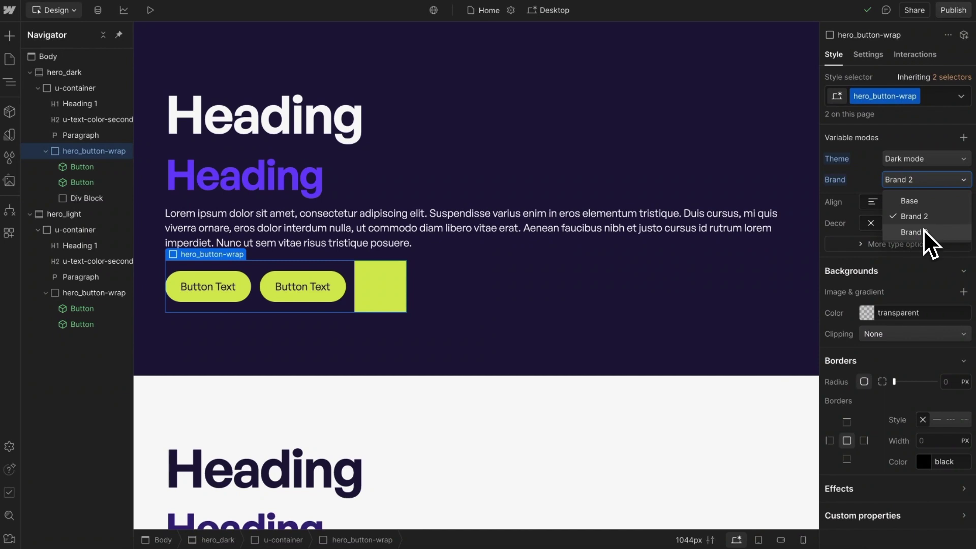
pyautogui.click(923, 230)
pyautogui.click(917, 180)
pyautogui.click(913, 202)
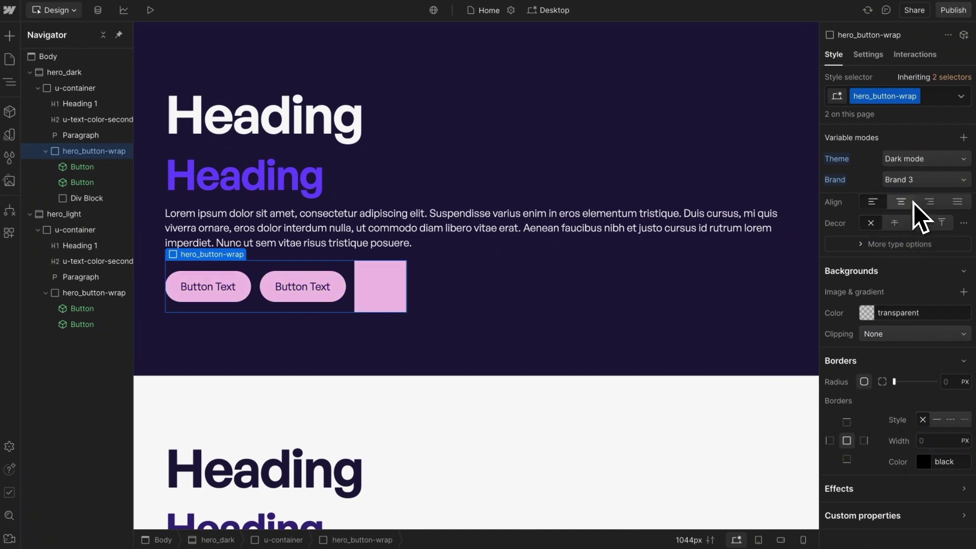
pyautogui.click(913, 183)
pyautogui.click(912, 216)
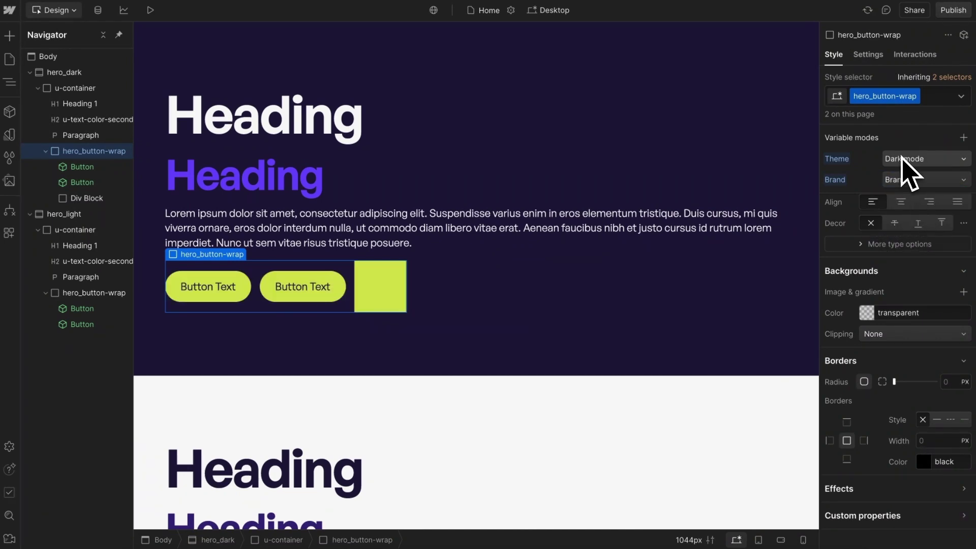
# - Reset both the Theme and Brand variable modes on hero_button-wrap
pyautogui.click(838, 159)
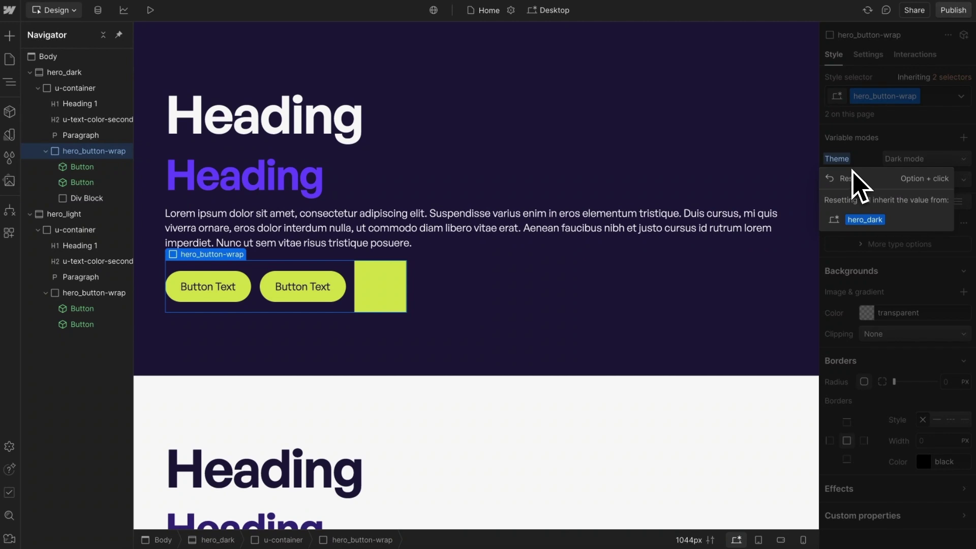
pyautogui.click(845, 179)
pyautogui.click(841, 179)
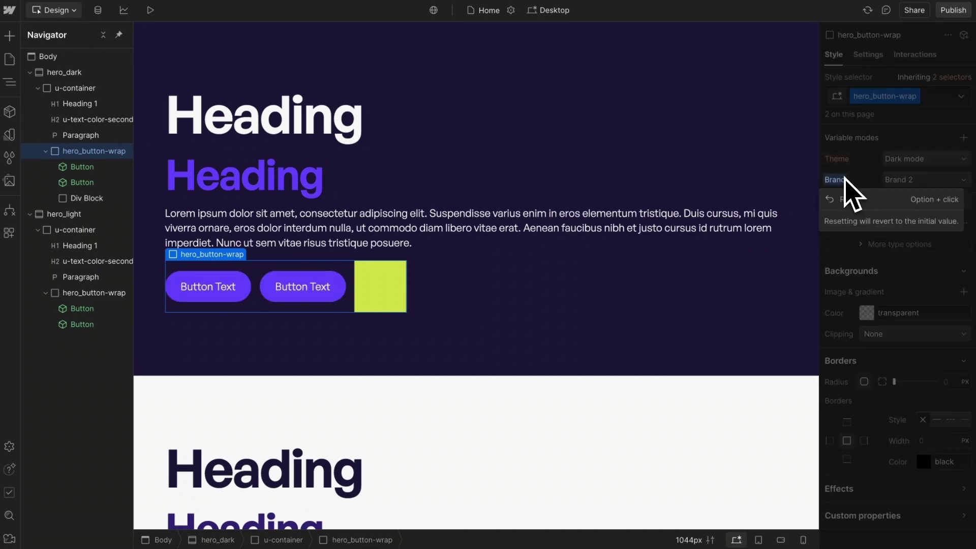
pyautogui.click(848, 200)
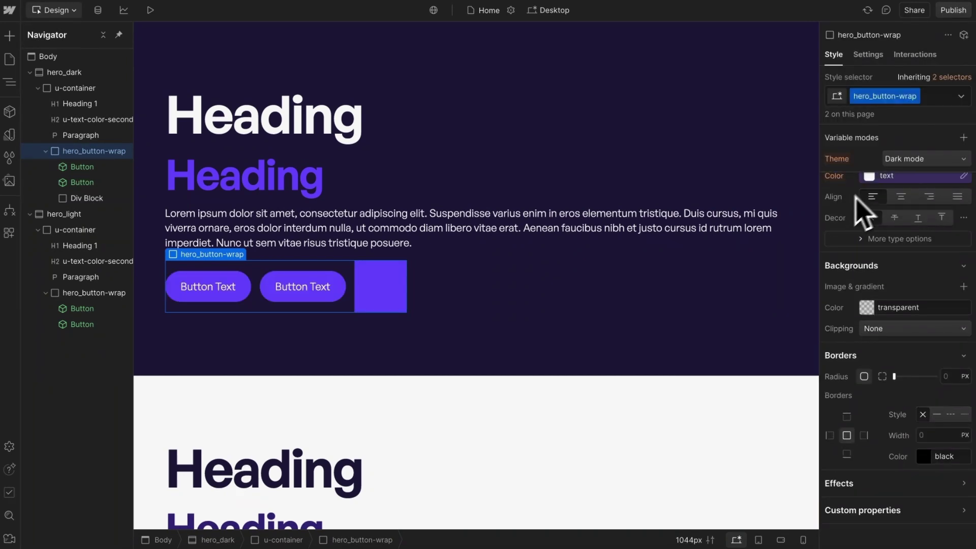
# - Add the Brand 2 variable mode of the Brand collection to the hero_dark section
pyautogui.click(94, 77)
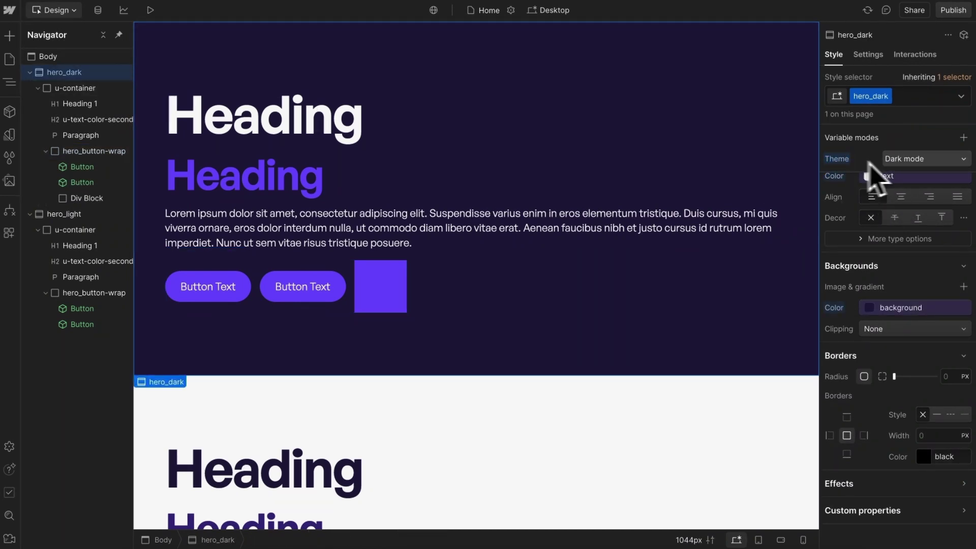
pyautogui.click(962, 137)
pyautogui.moveTo(909, 209)
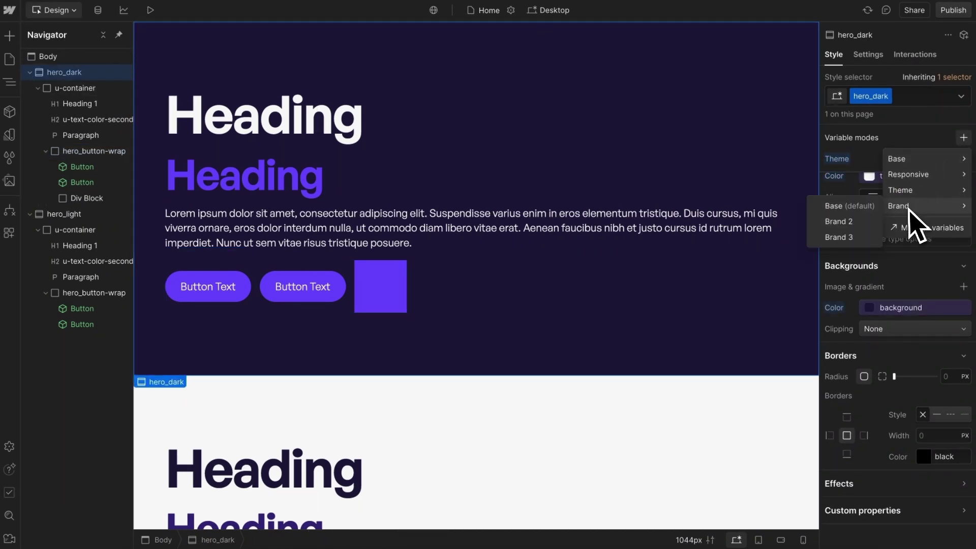
pyautogui.click(843, 222)
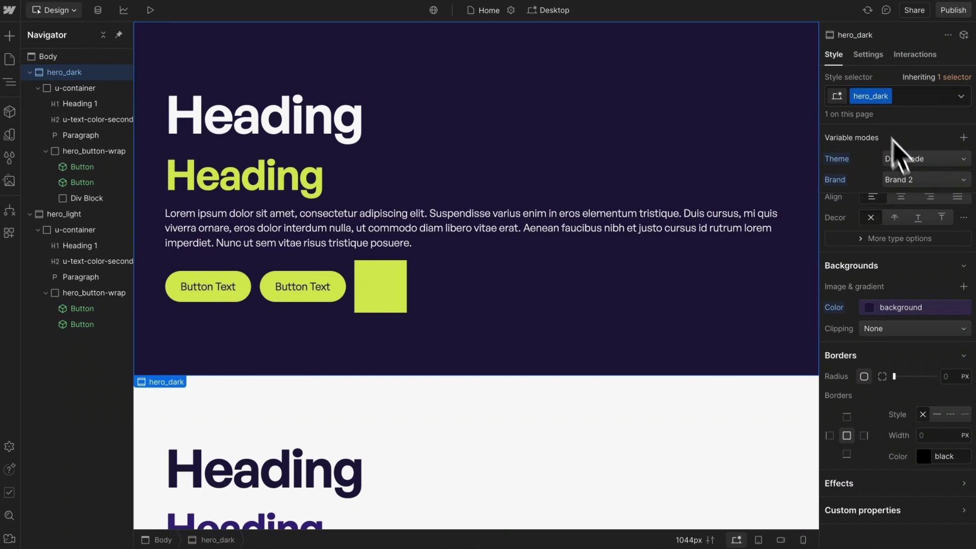
# - Try Brand 3, Base and Brand 2 as the Brand mode of the hero_dark section, and reset its Brand mode
pyautogui.click(905, 180)
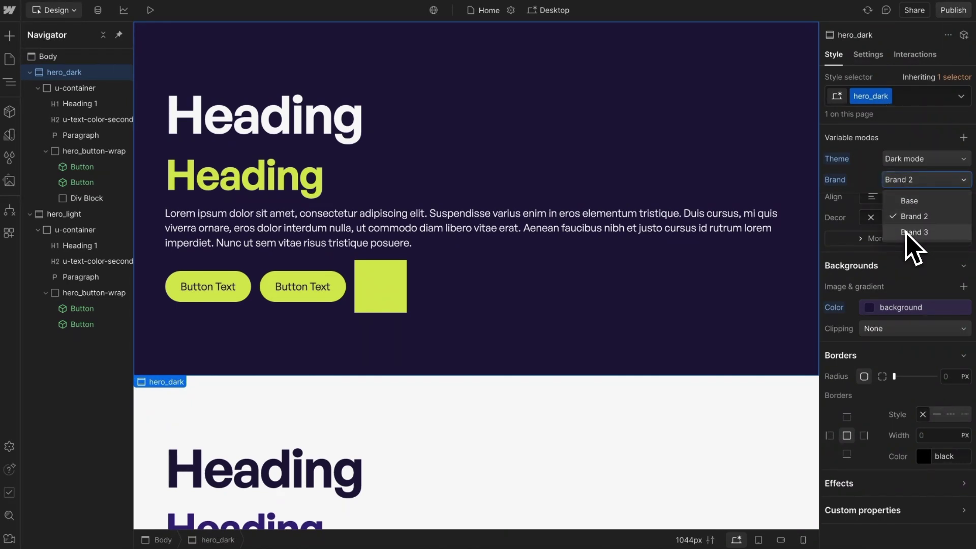
pyautogui.click(907, 233)
pyautogui.click(917, 181)
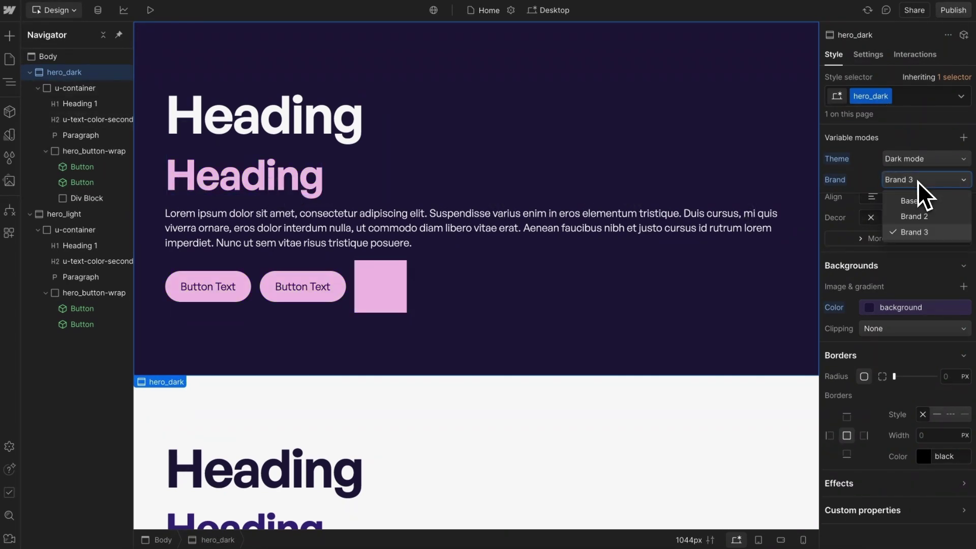
pyautogui.click(910, 201)
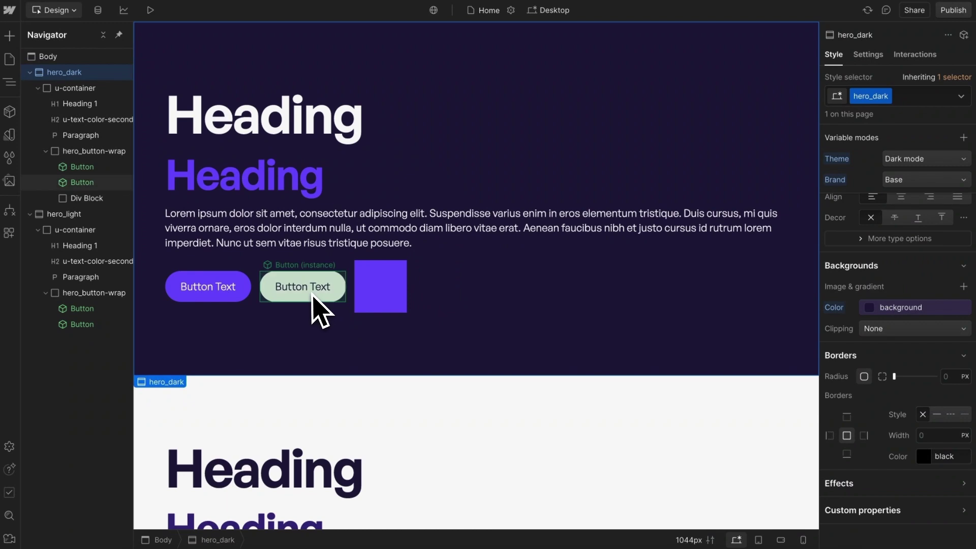
pyautogui.click(908, 183)
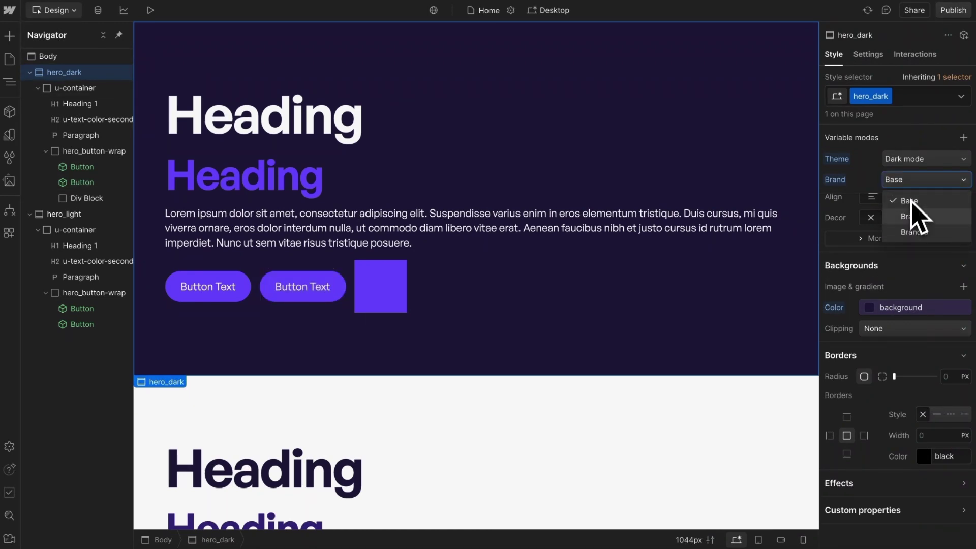
pyautogui.click(915, 216)
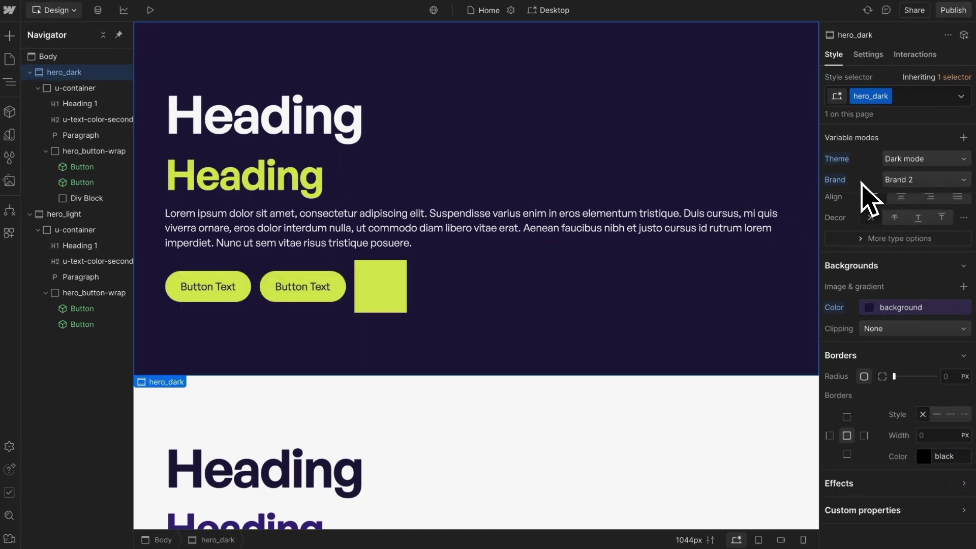
pyautogui.click(840, 181)
pyautogui.click(849, 203)
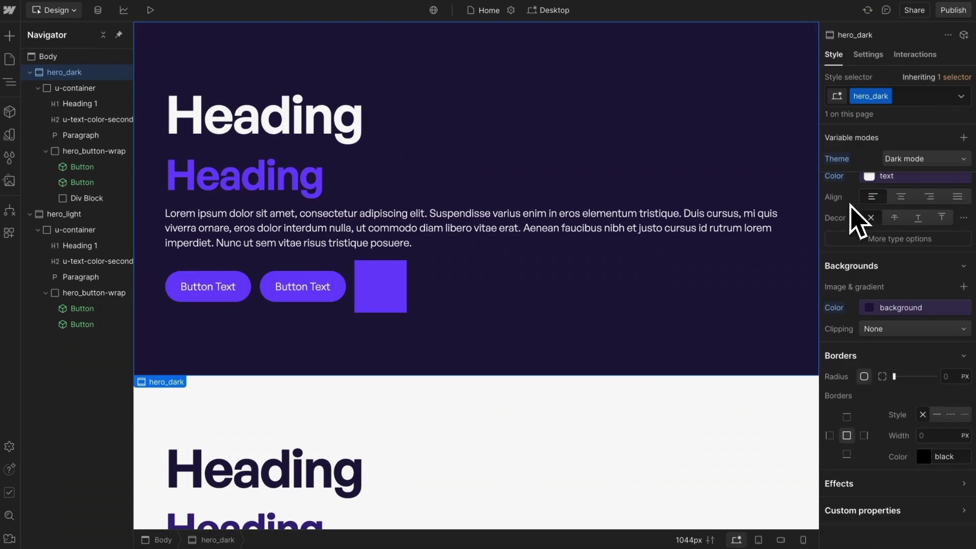
# - Add the Brand 2 variable mode of the Brand collection to Body
pyautogui.scroll(-3, 580, 287)
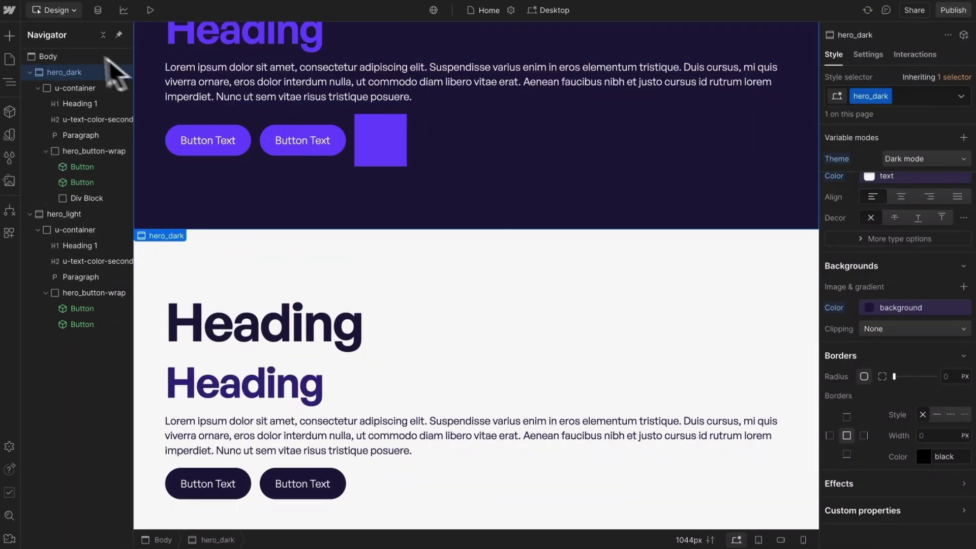
pyautogui.click(38, 57)
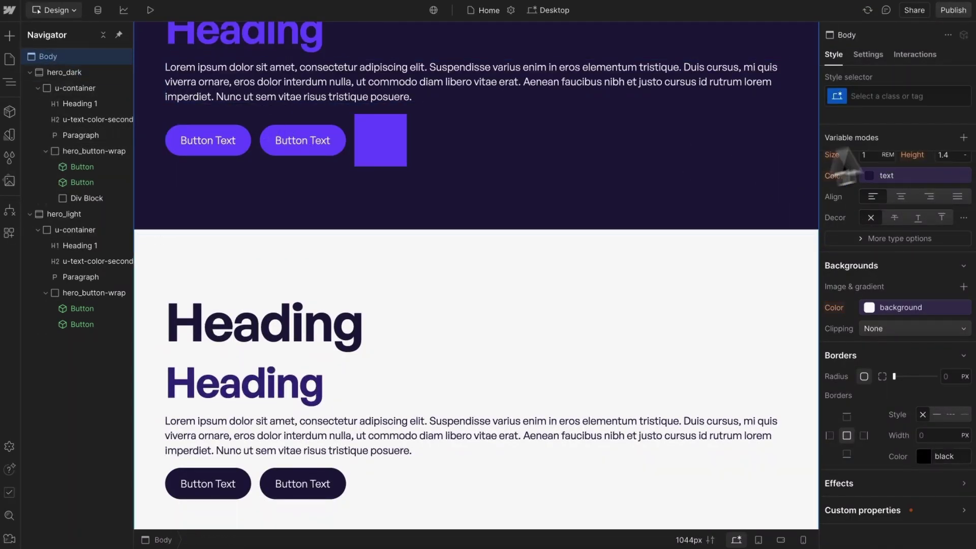
pyautogui.click(964, 138)
pyautogui.moveTo(898, 209)
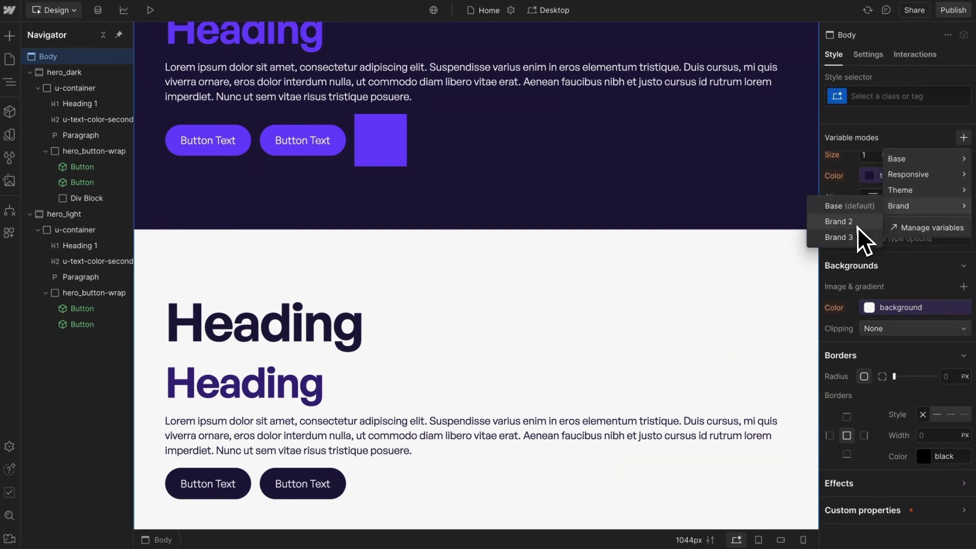
pyautogui.click(844, 221)
pyautogui.scroll(-1, 701, 312)
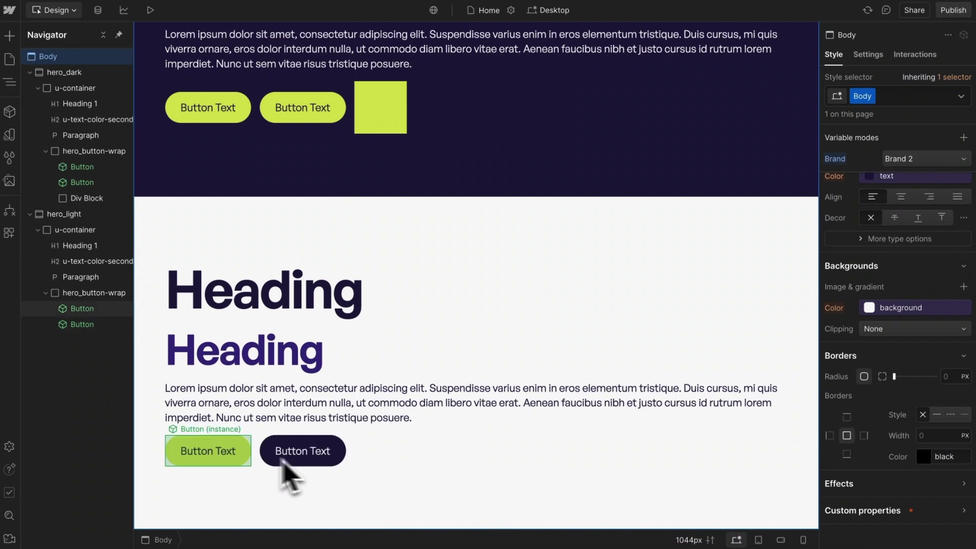
# - Switch Body's Brand mode to Brand 3, check the hero sections, and reset Body's Brand mode
pyautogui.click(917, 165)
pyautogui.click(910, 209)
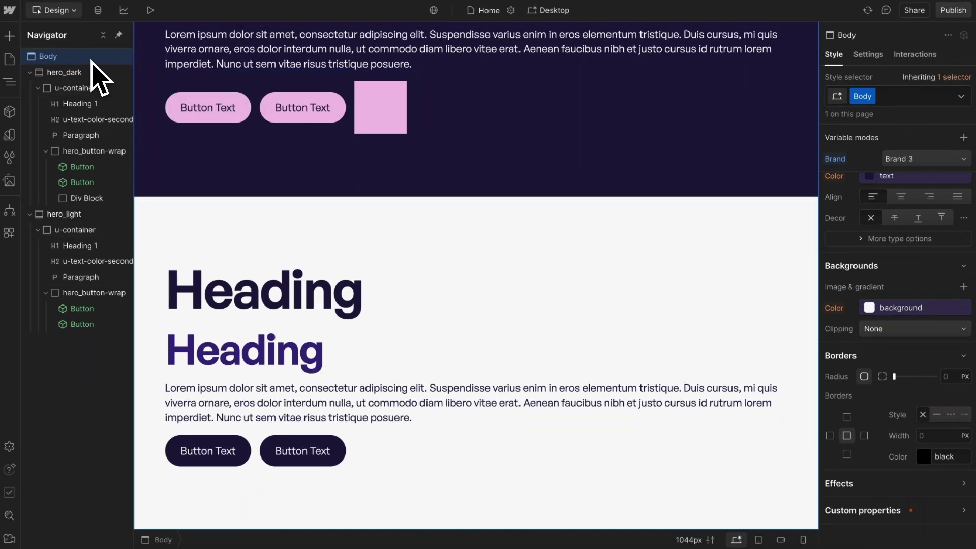
pyautogui.scroll(3, 381, 254)
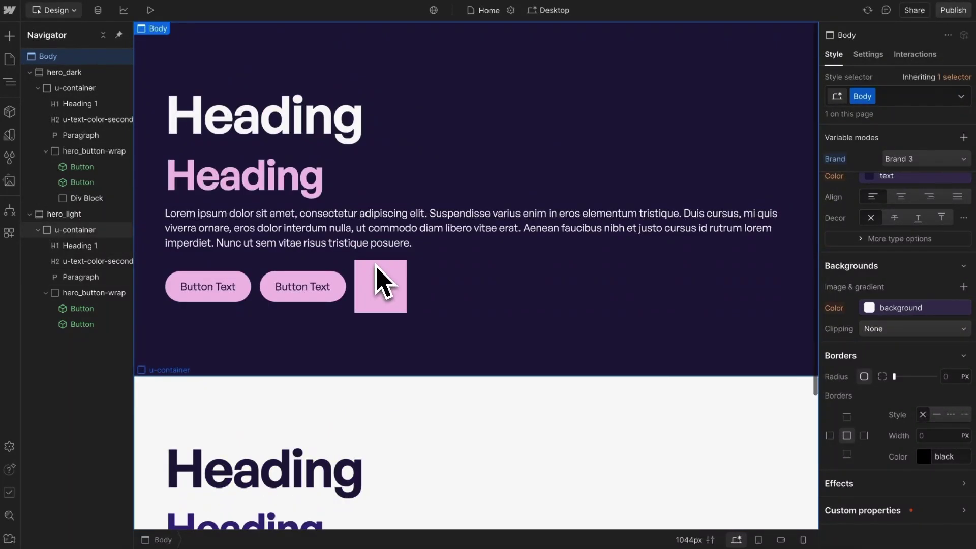
pyautogui.click(894, 162)
pyautogui.click(846, 181)
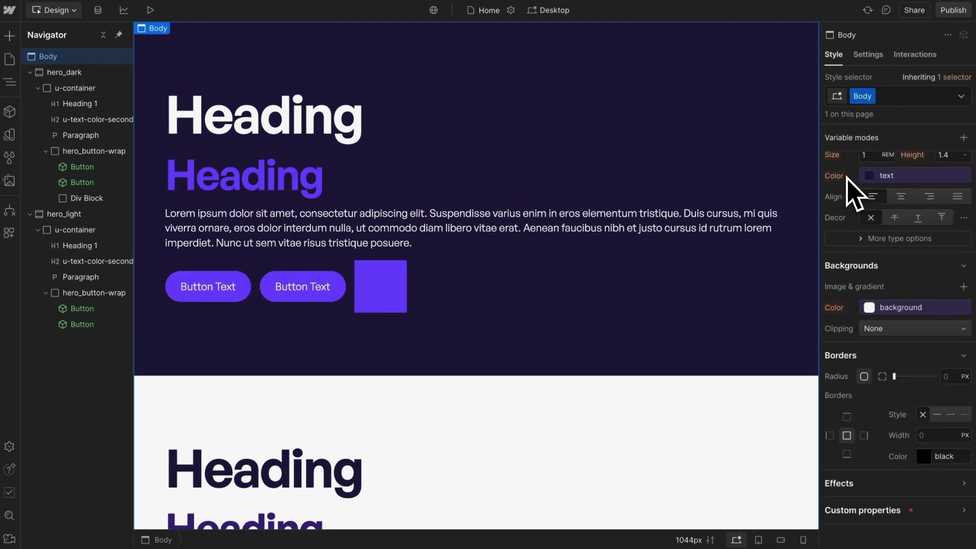
# - Apply the Brand collection's Brand 2 variable mode to the hero_dark section alongside its Dark mode theme
pyautogui.click(81, 72)
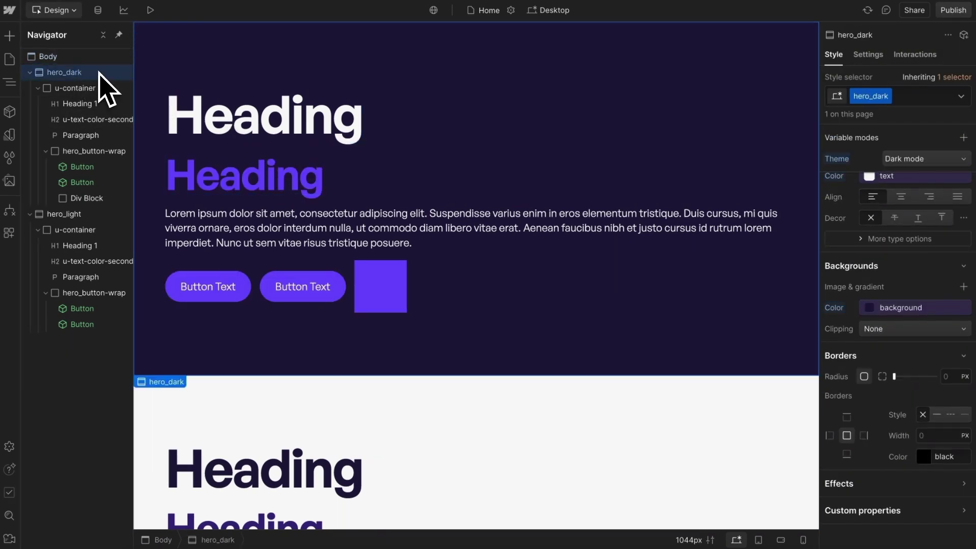
pyautogui.scroll(-3, 507, 207)
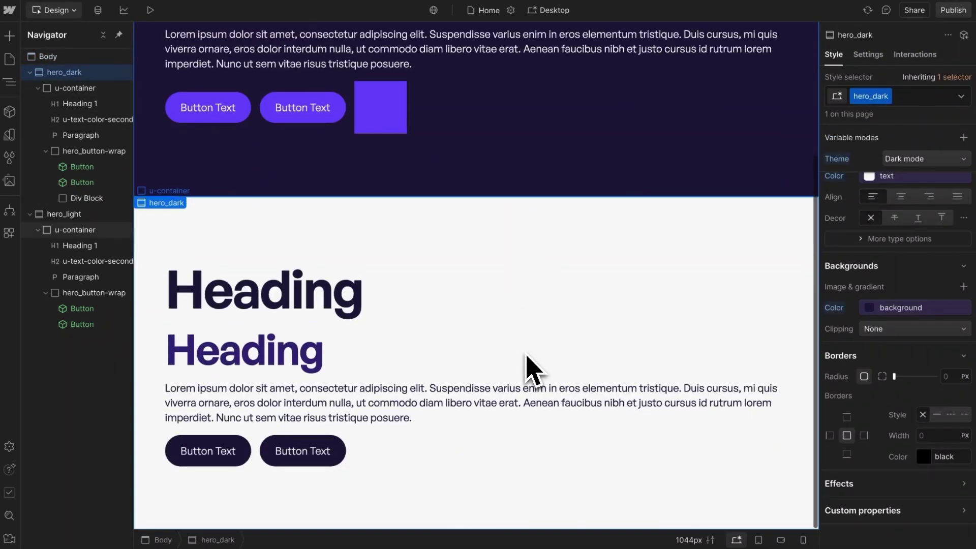
pyautogui.click(963, 137)
pyautogui.moveTo(937, 206)
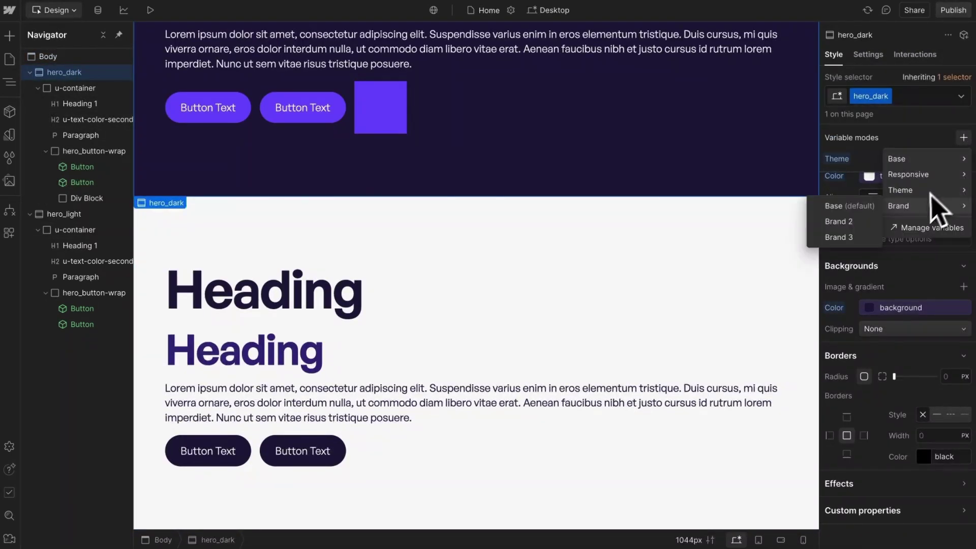
pyautogui.click(867, 225)
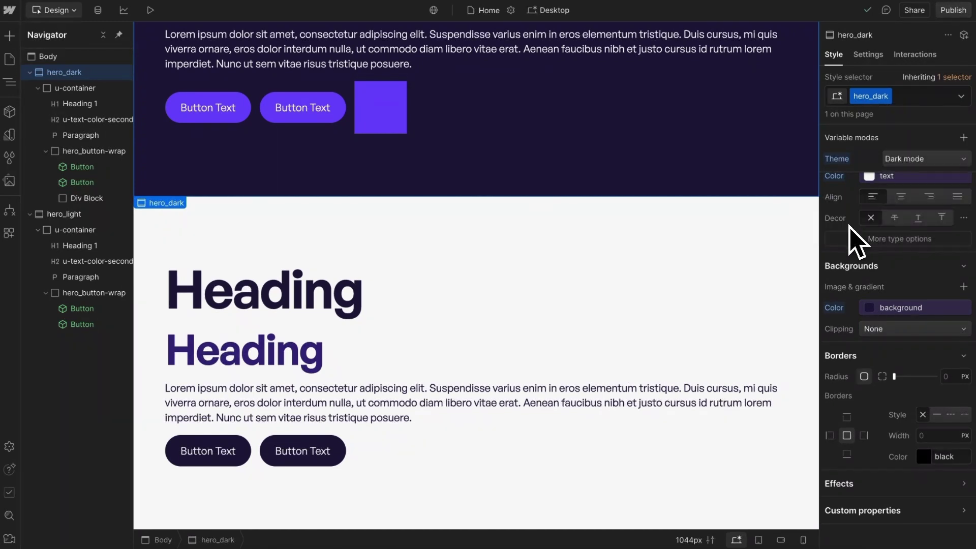
pyautogui.click(906, 99)
pyautogui.write('u-them')
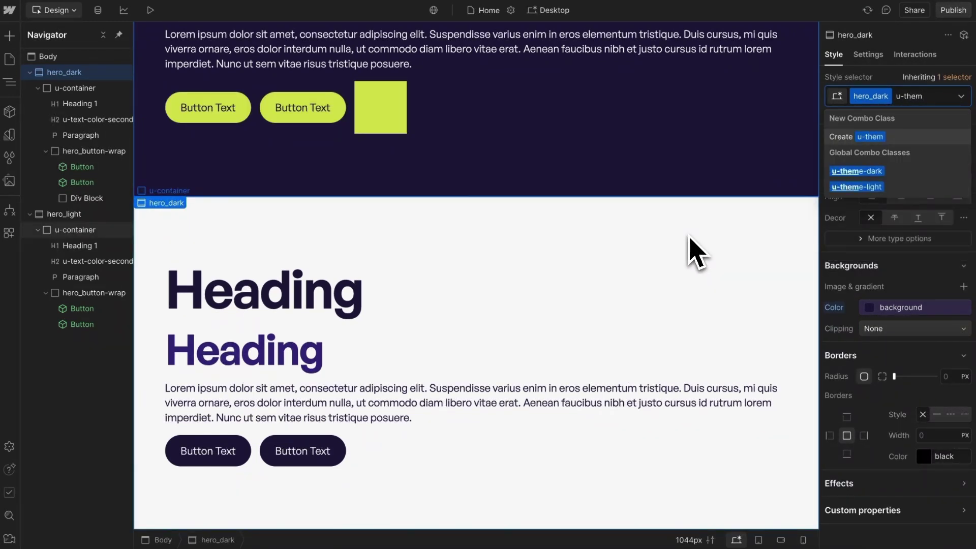
pyautogui.press('BackSpace')
pyautogui.press('BackSpace')
pyautogui.press('BackSpace')
pyautogui.write('bra')
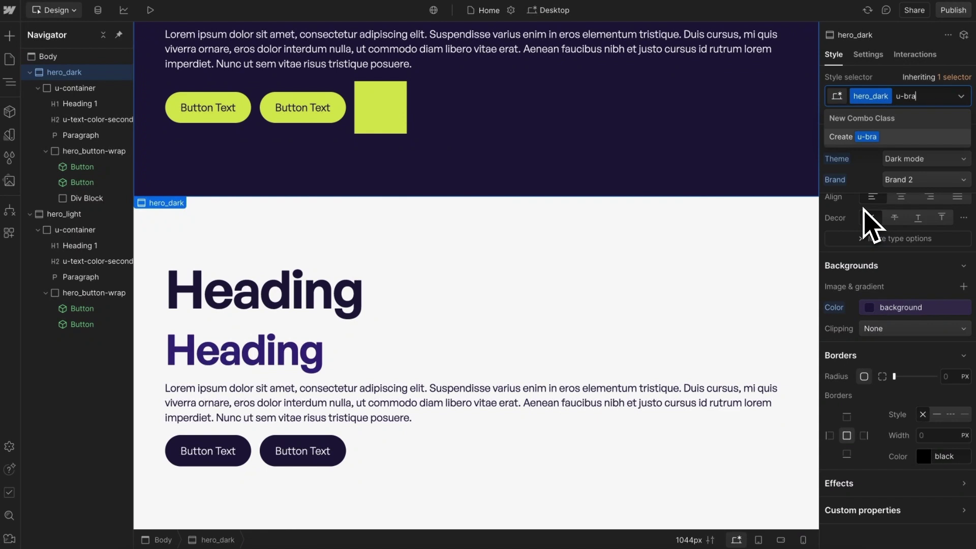
pyautogui.write('nd-2')
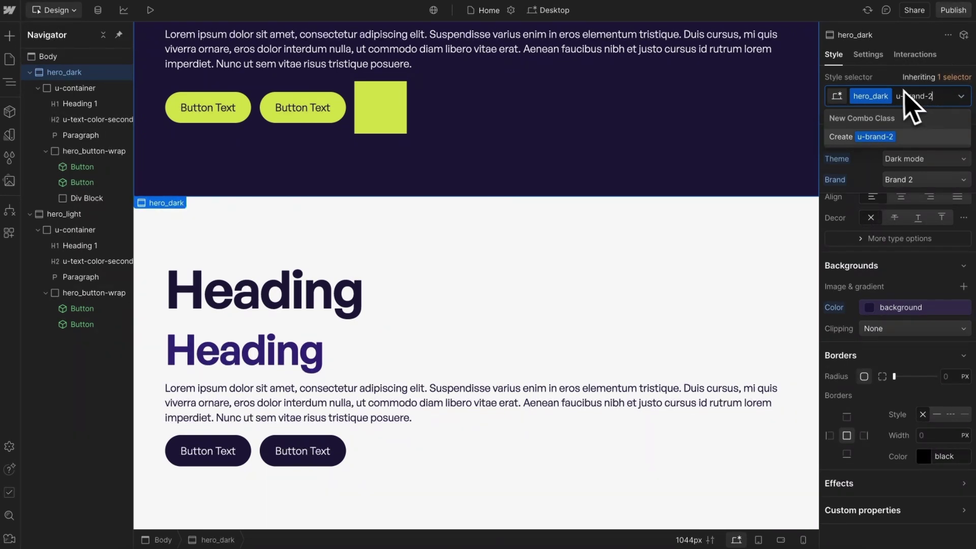
pyautogui.press('Escape')
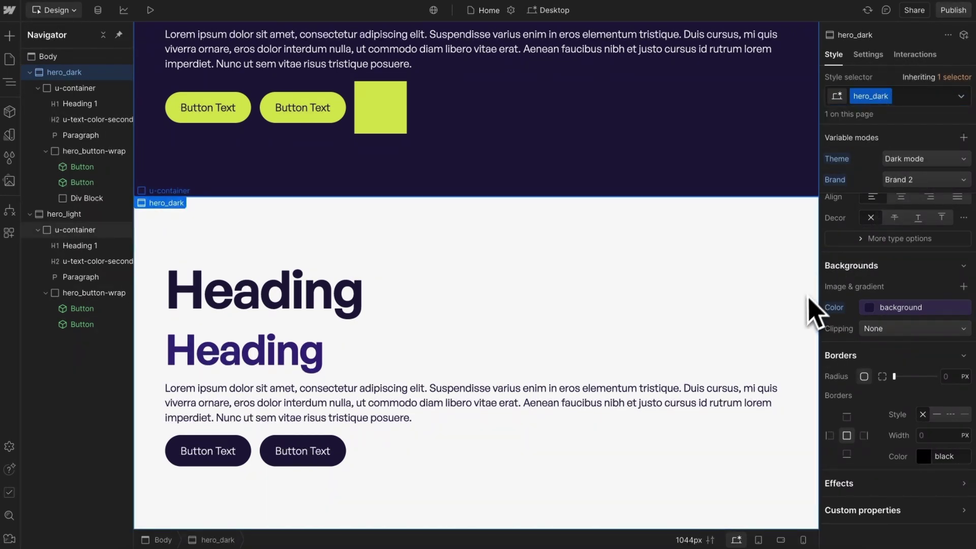
# - Remove the Div Block from hero_dark's hero_button-wrap and select the section's Heading 1
pyautogui.hotkey('ctrl', 'z')
pyautogui.scroll(4, 780, 313)
pyautogui.click(320, 137)
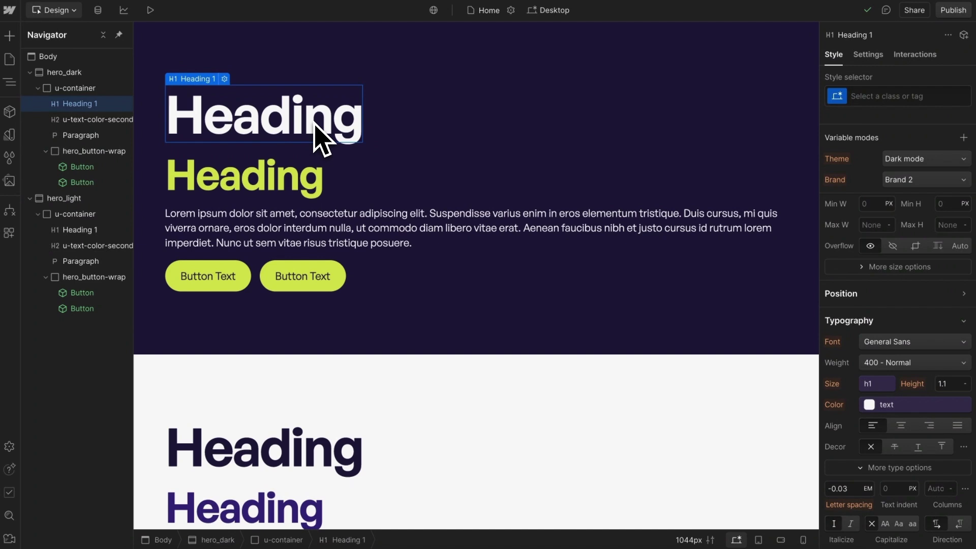
# - Create a new variable collection named Text Style
pyautogui.click(10, 136)
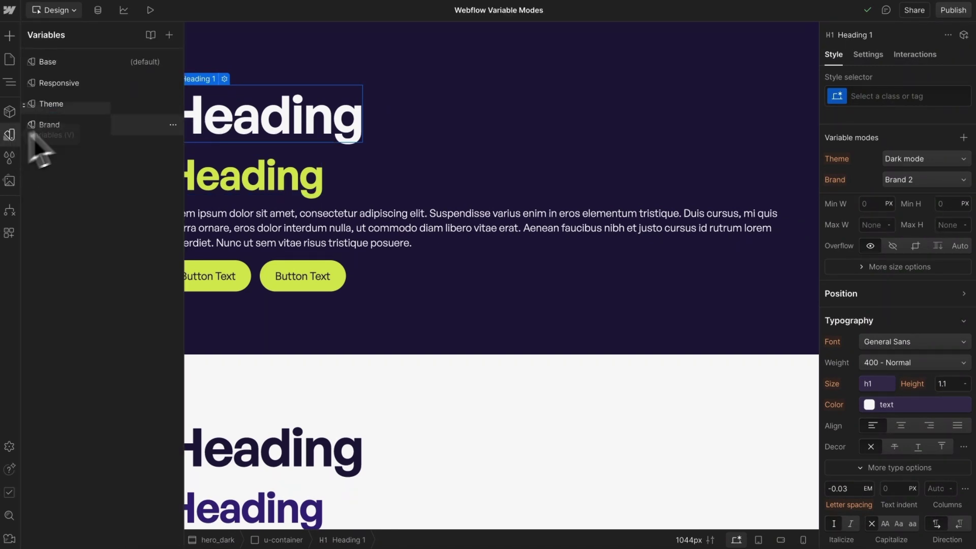
pyautogui.click(169, 35)
pyautogui.write('Text')
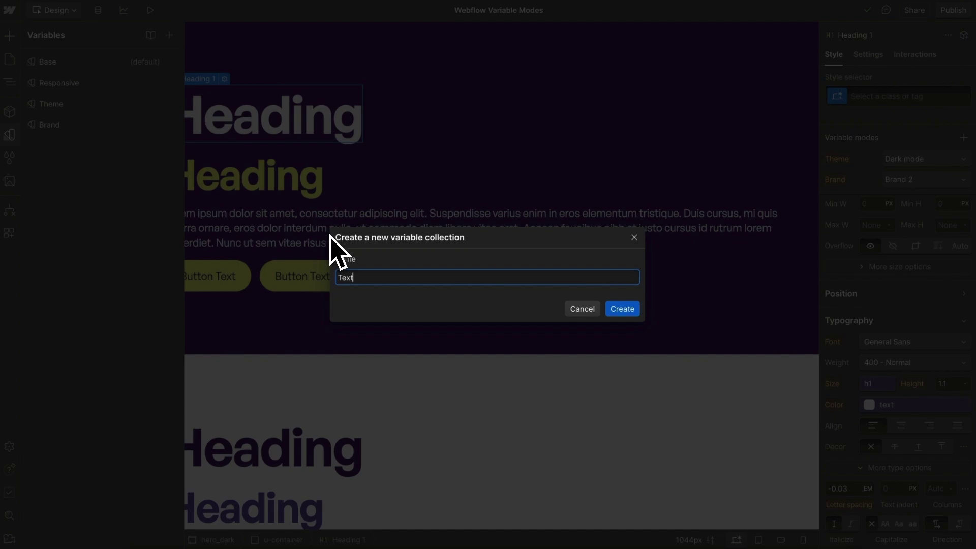
pyautogui.write(' Style')
pyautogui.press('Return')
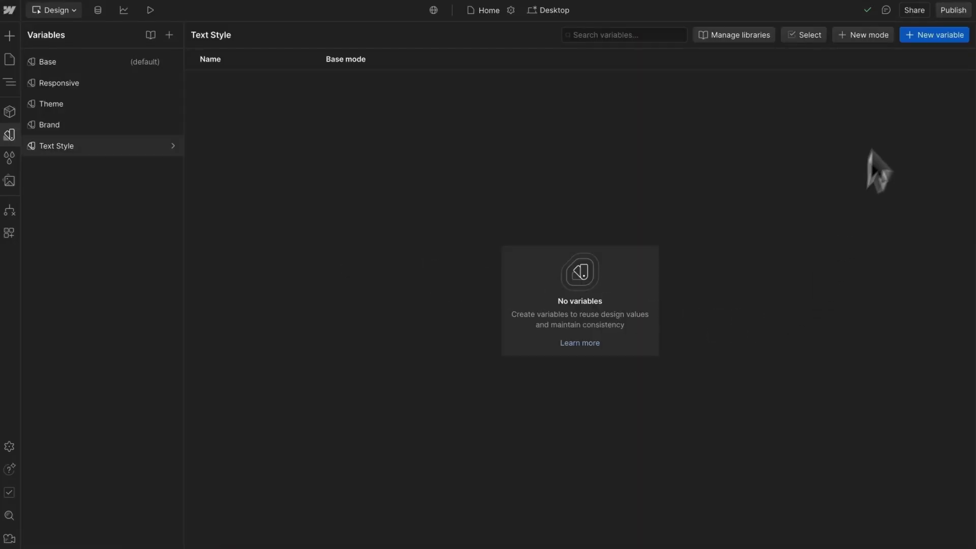
# - Add a size variable named font-size to the Text Style collection
pyautogui.click(926, 39)
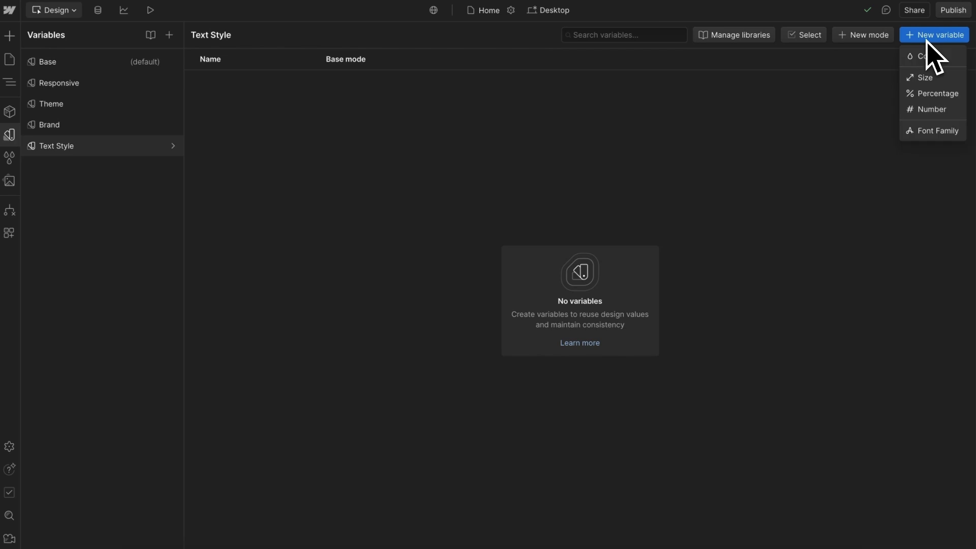
pyautogui.click(926, 78)
pyautogui.write('font-s')
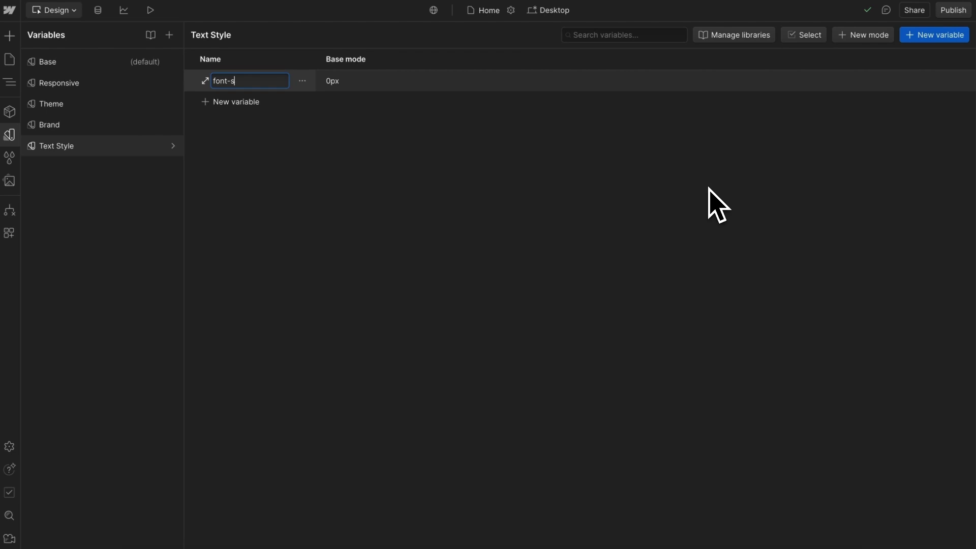
pyautogui.write('ize')
pyautogui.press('Return')
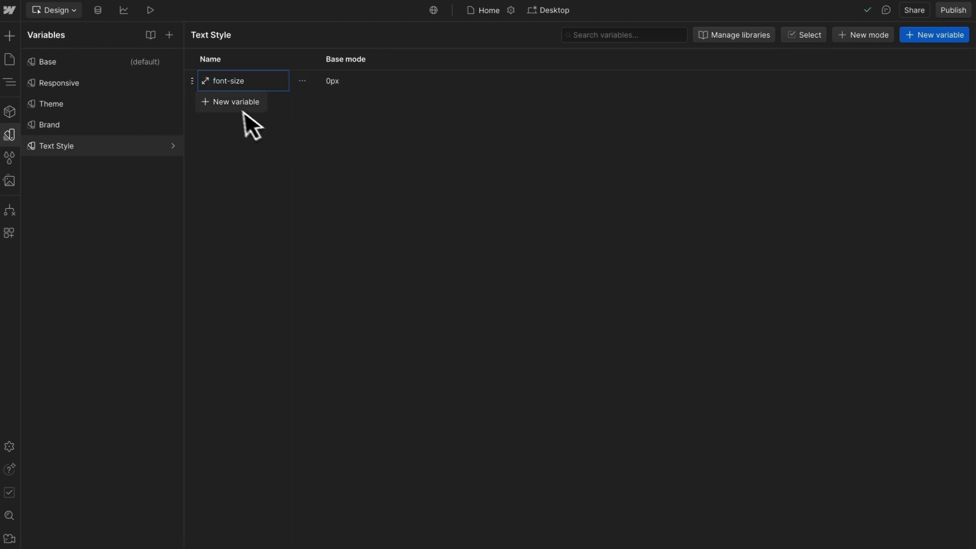
# - Add a font family variable named font-family and a number variable named line-height to the Text Style collection
pyautogui.click(232, 103)
pyautogui.click(239, 200)
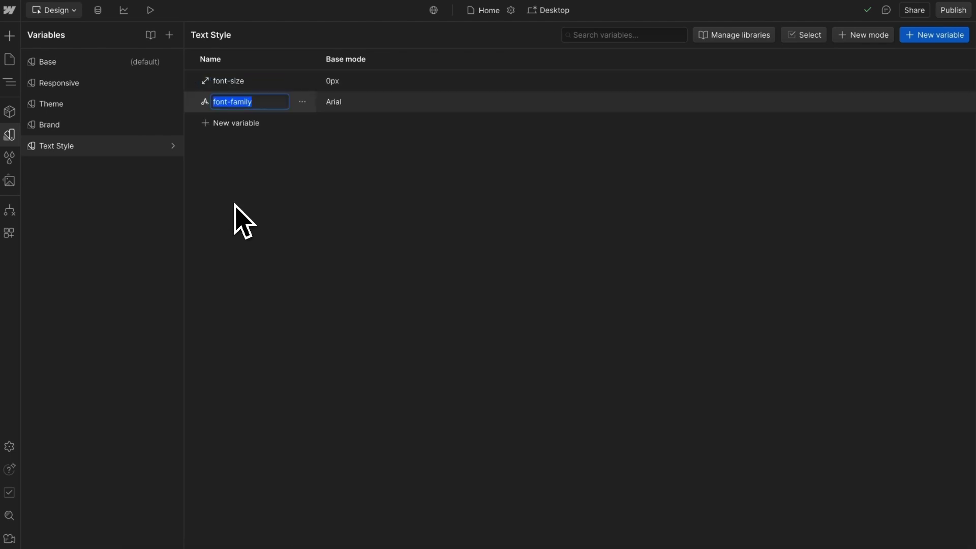
pyautogui.click(236, 123)
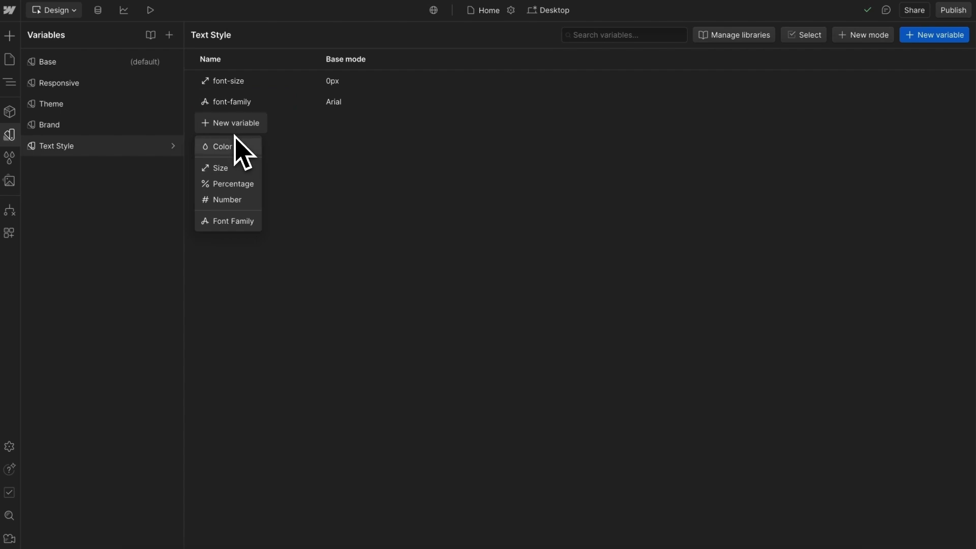
pyautogui.click(219, 201)
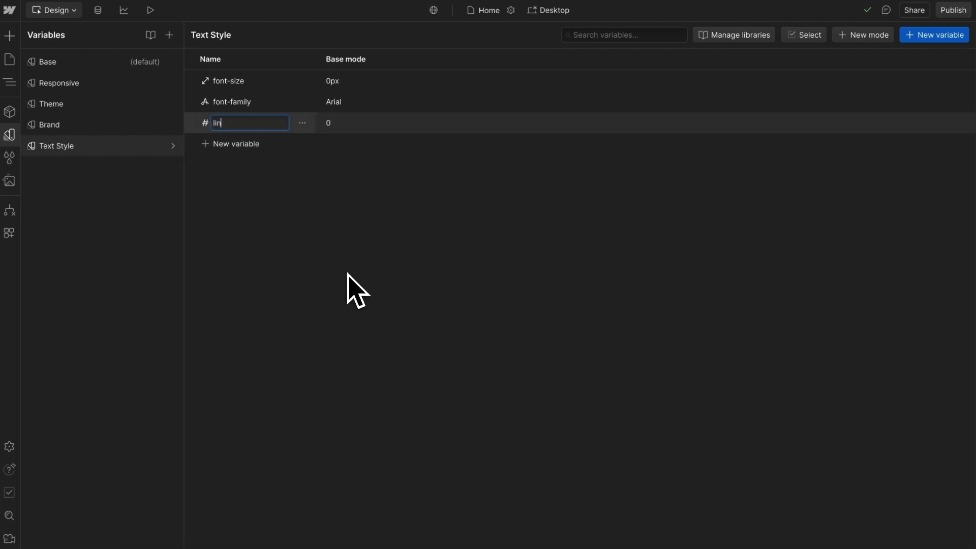
pyautogui.write('line-height')
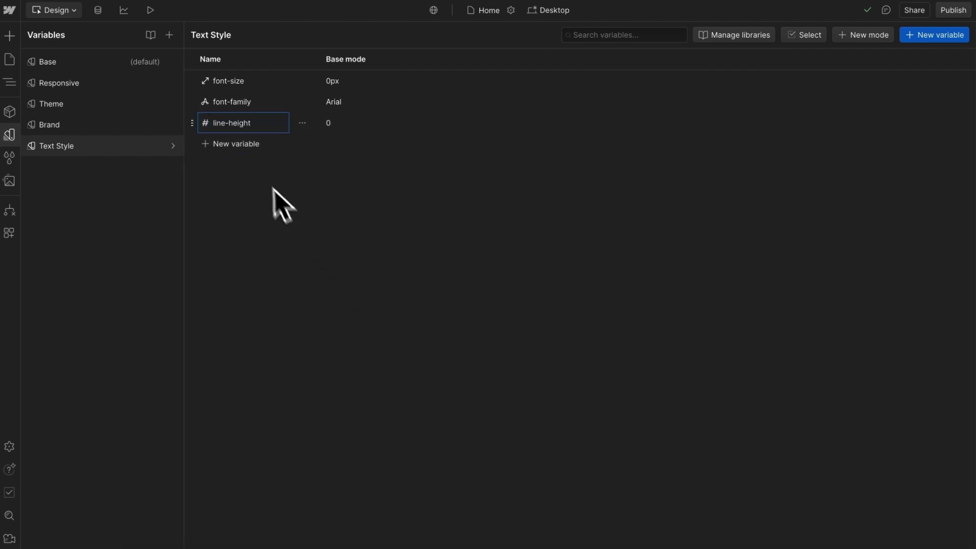
# - Add a number variable named font-weight to the Text Style collection
pyautogui.click(234, 144)
pyautogui.press('Escape')
pyautogui.press('Return')
pyautogui.write('font-')
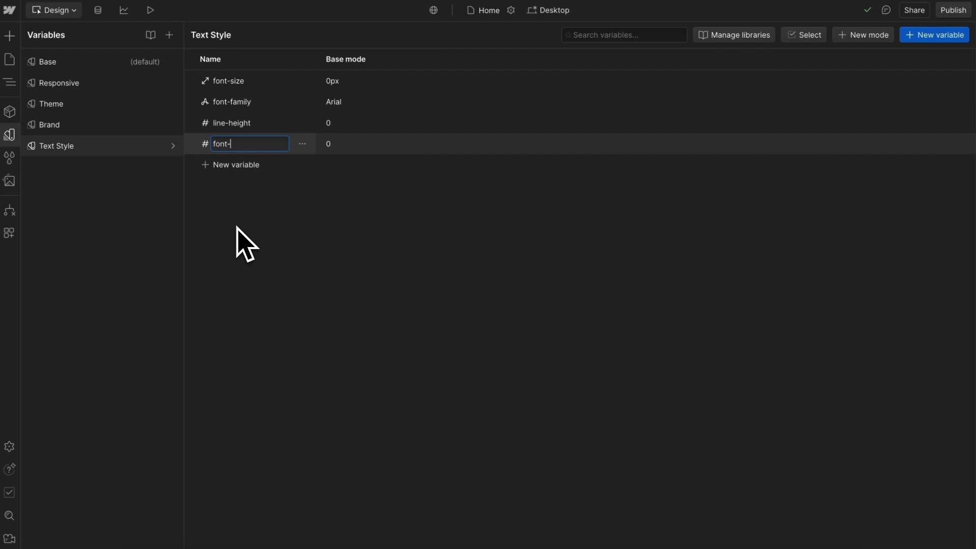
pyautogui.write('weight')
pyautogui.press('Return')
# - Add a size variable named letter-spacing to the Text Style collection
pyautogui.click(233, 169)
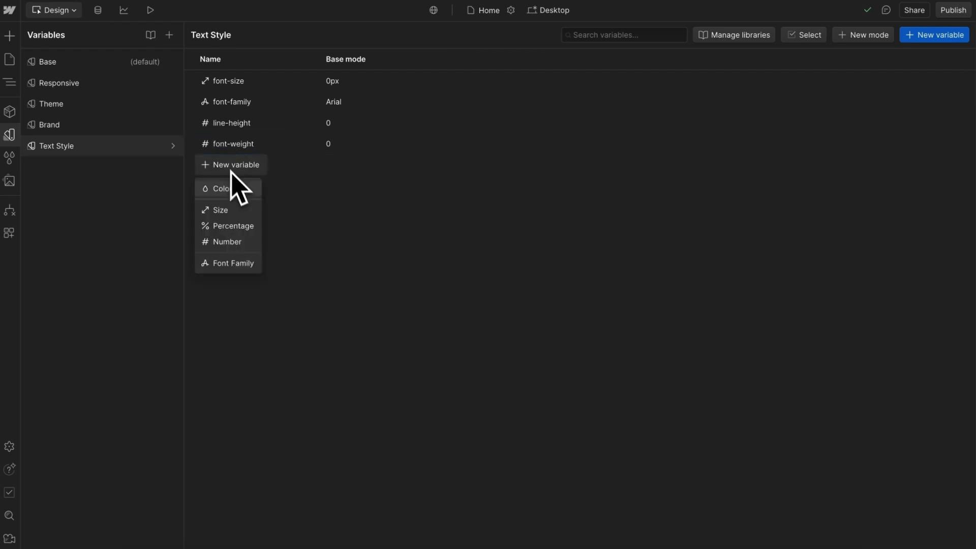
pyautogui.click(236, 212)
pyautogui.press('BackSpace')
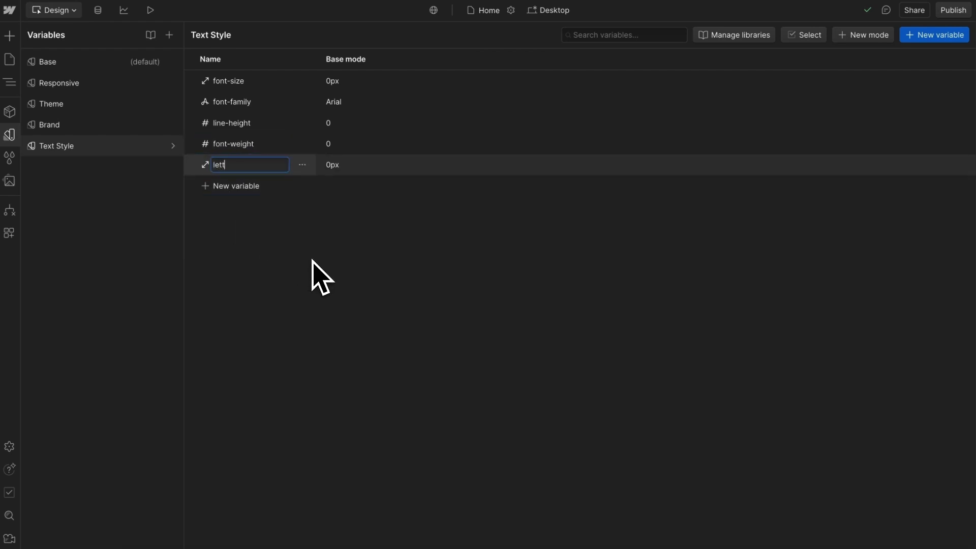
pyautogui.press('Return')
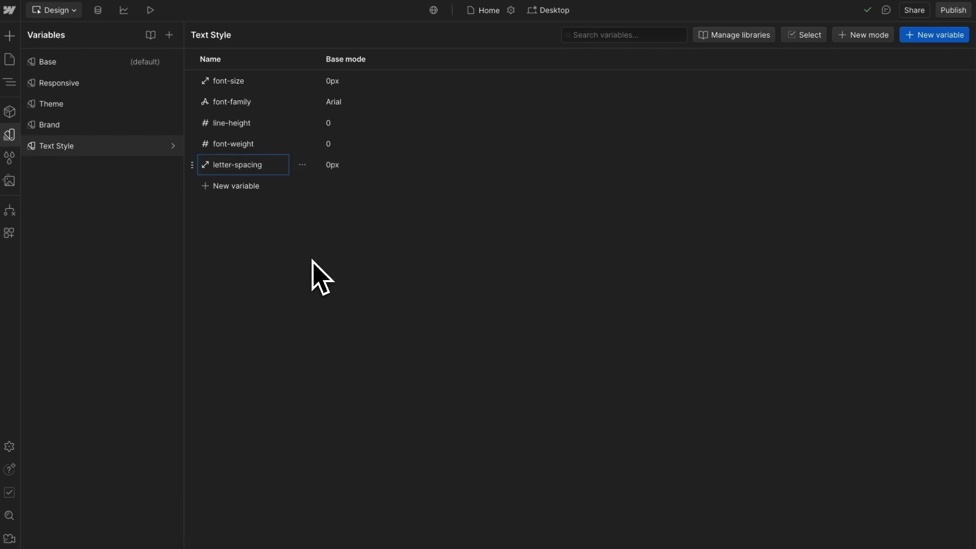
pyautogui.click(237, 186)
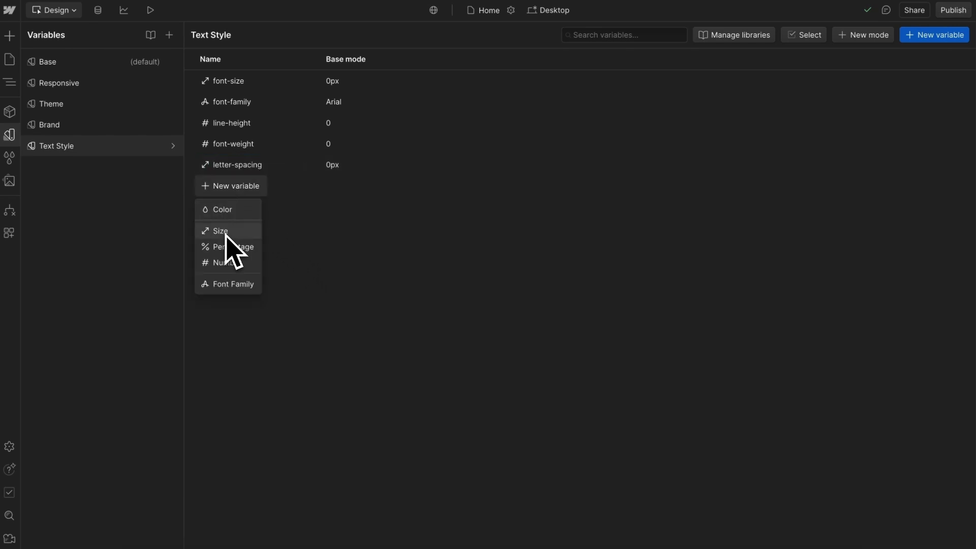
pyautogui.click(374, 206)
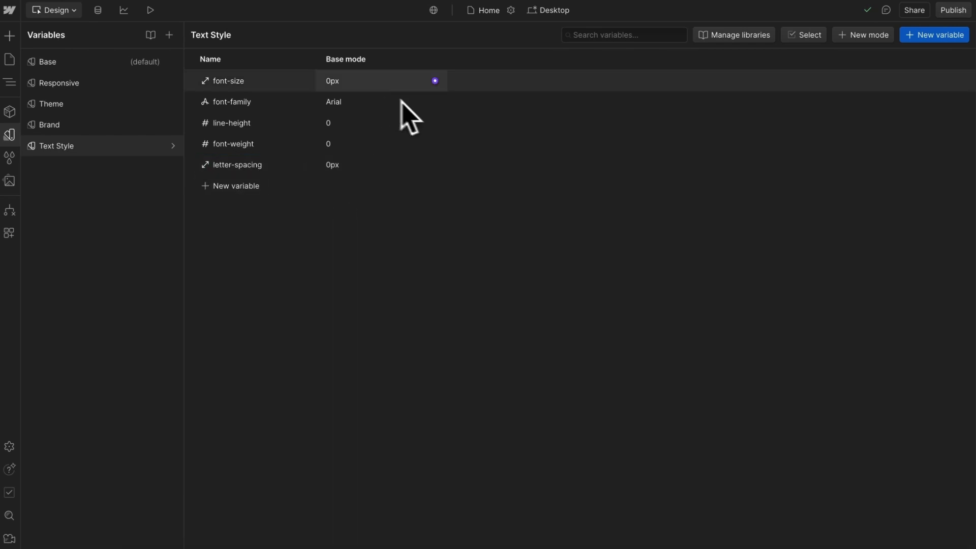
# - Set the Text Style Base mode to 1rem font-size, General Sans font-family and 1.5 line-height
pyautogui.click(360, 95)
pyautogui.click(362, 46)
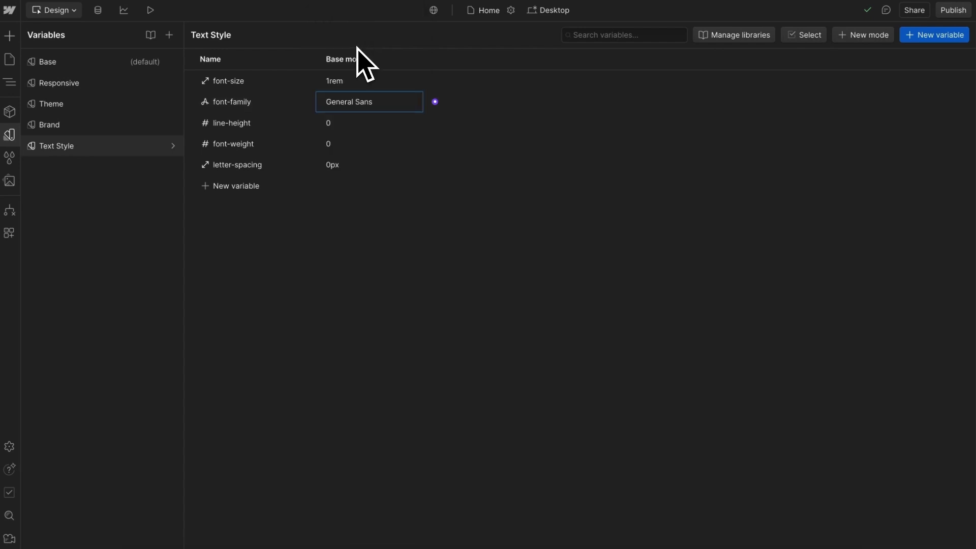
pyautogui.click(339, 124)
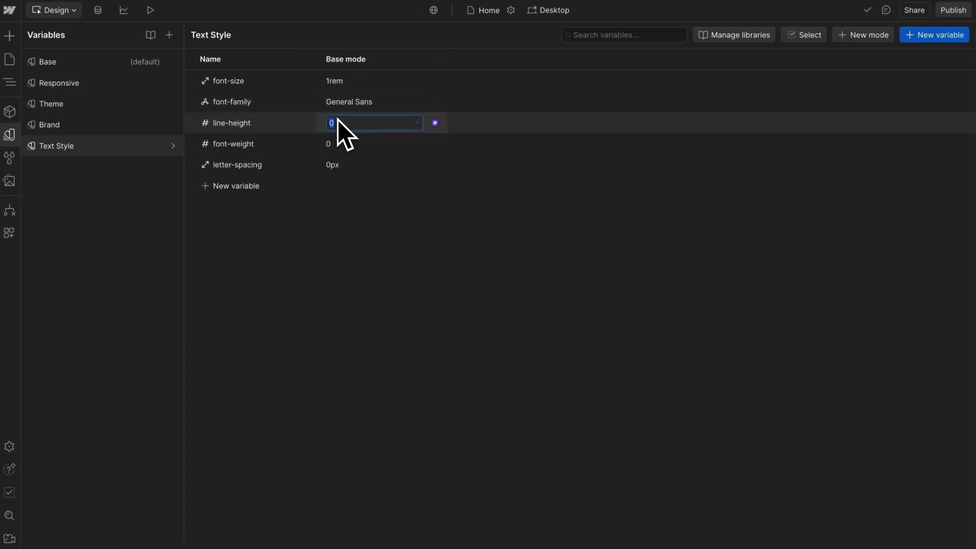
pyautogui.press('Return')
# - Set the Base mode's font-weight to 500 and its letter-spacing to 0em
pyautogui.click(354, 146)
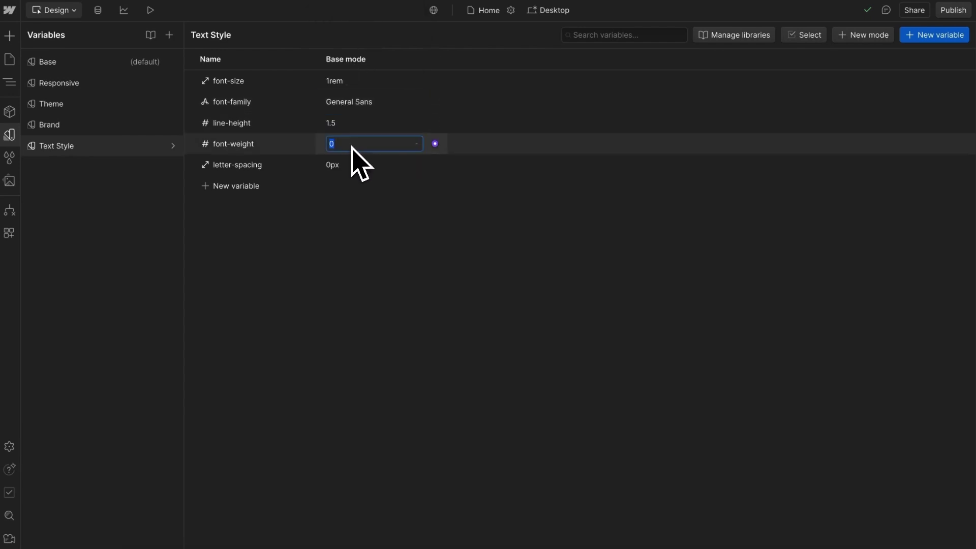
pyautogui.write('500')
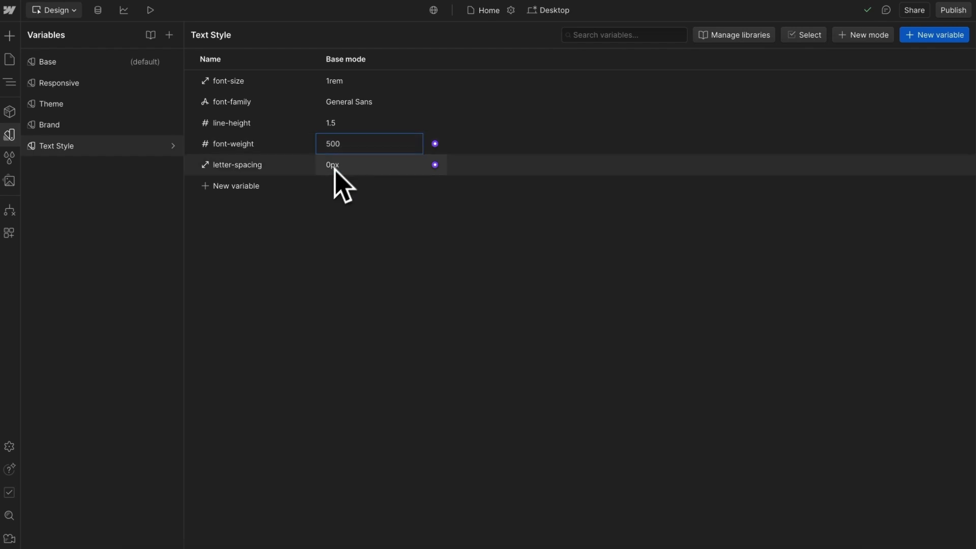
pyautogui.click(334, 168)
pyautogui.write('0em')
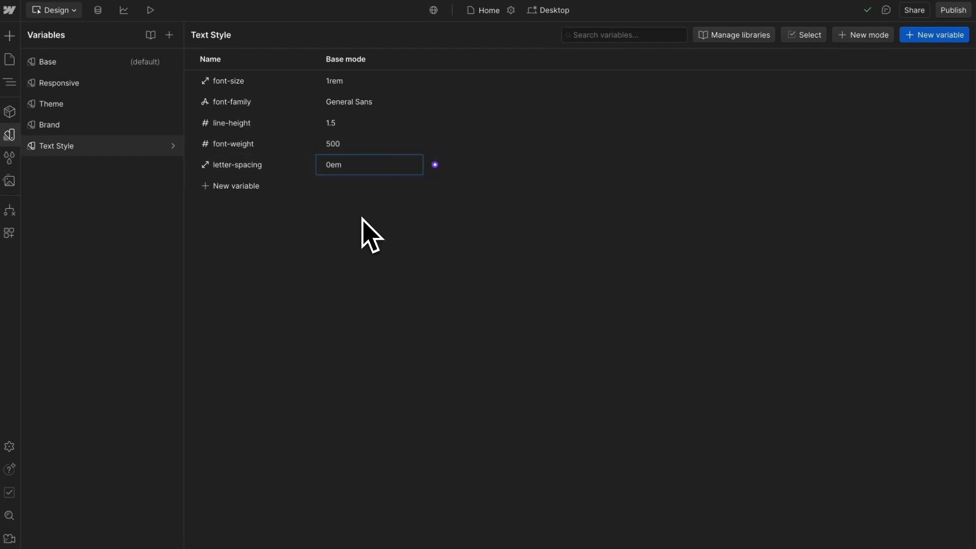
# - Create a manual mode named H2 in the Text Style collection and set its font-size to 3rem
pyautogui.click(861, 35)
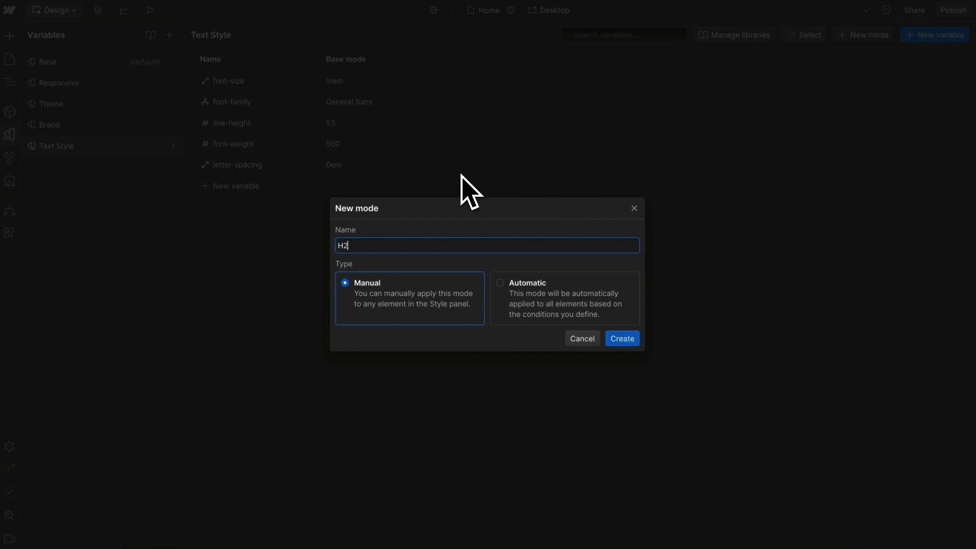
pyautogui.press('Return')
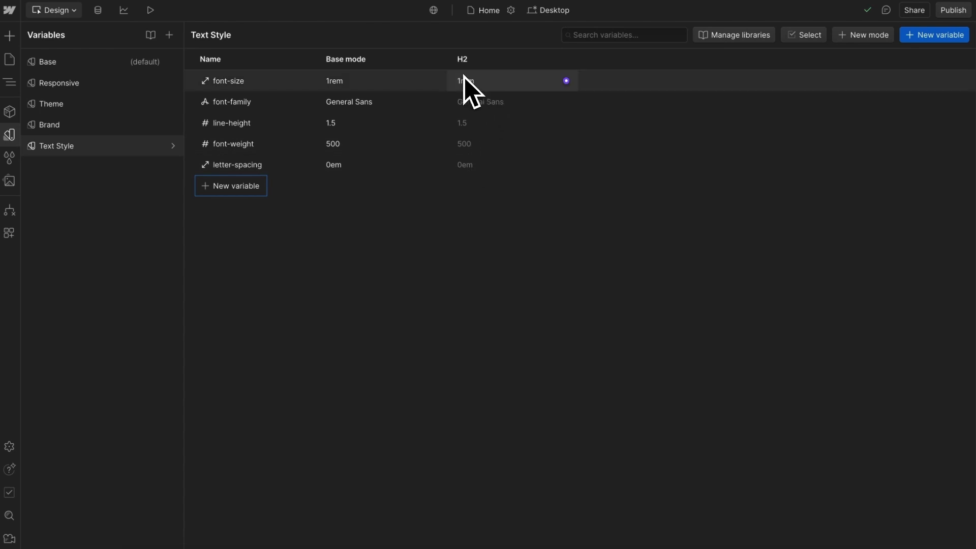
pyautogui.click(483, 80)
pyautogui.press('Return')
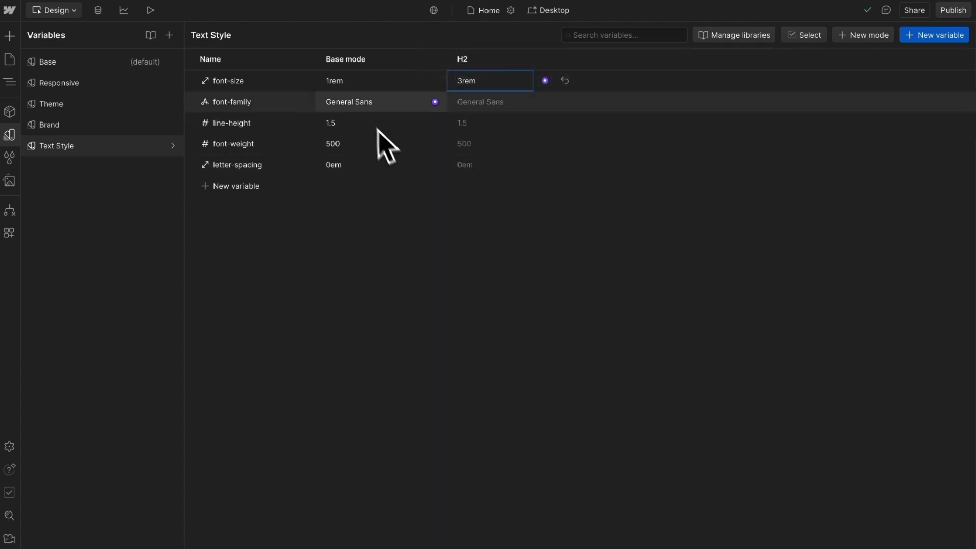
# - Try Changa One as the Base mode's font-family and undo the change
pyautogui.click(356, 107)
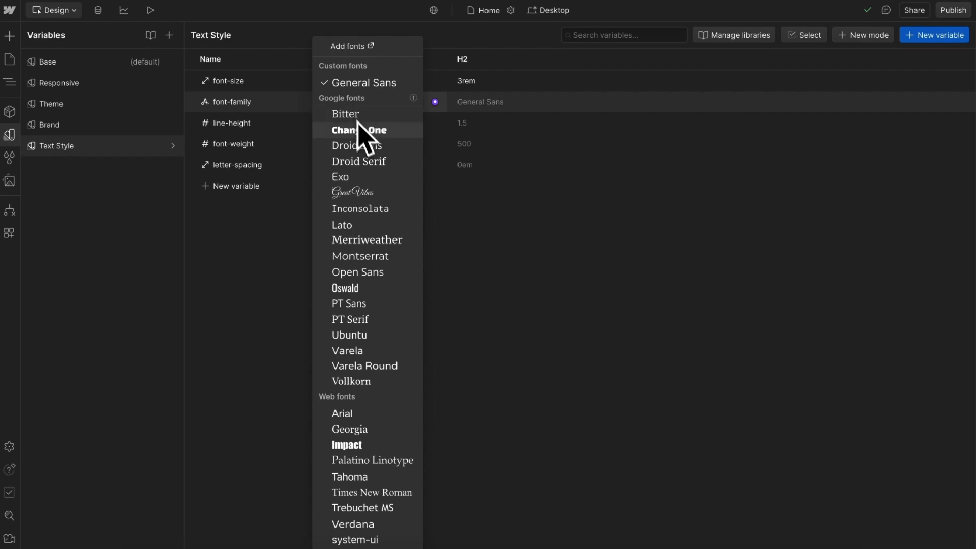
pyautogui.click(355, 131)
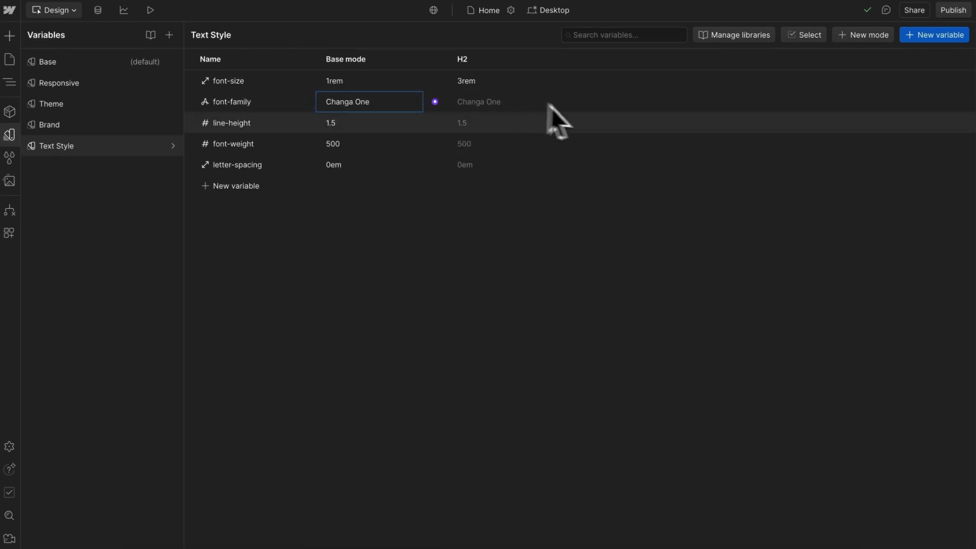
pyautogui.hotkey('ctrl', 'z')
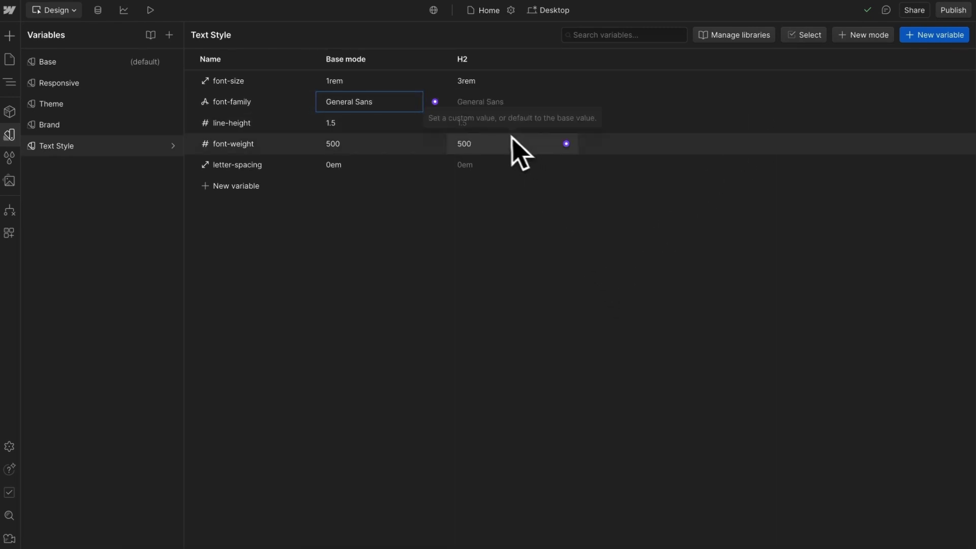
# - Set the H2 mode's line-height to 1.1, font-weight to 600 and letter-spacing to -0.03em
pyautogui.click(483, 123)
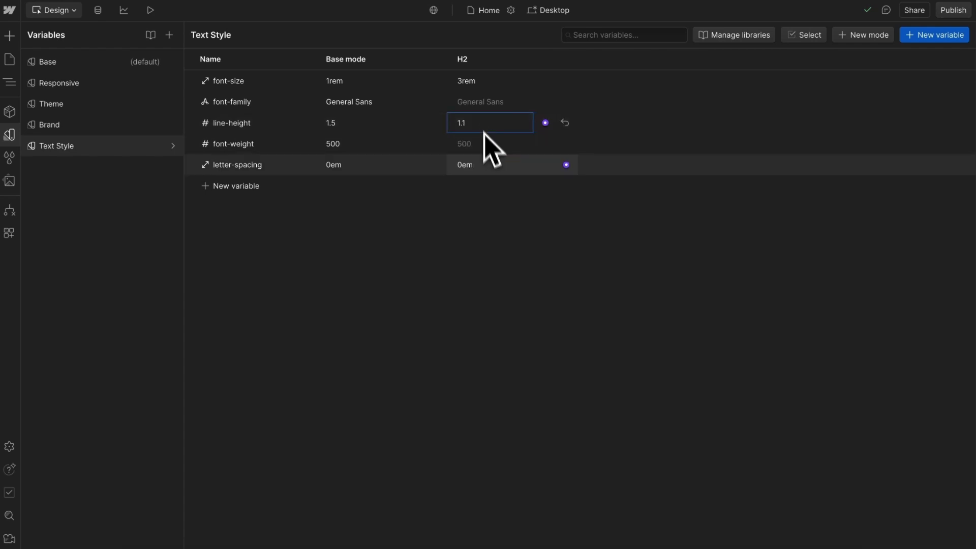
pyautogui.click(483, 145)
pyautogui.write('600')
pyautogui.press('Return')
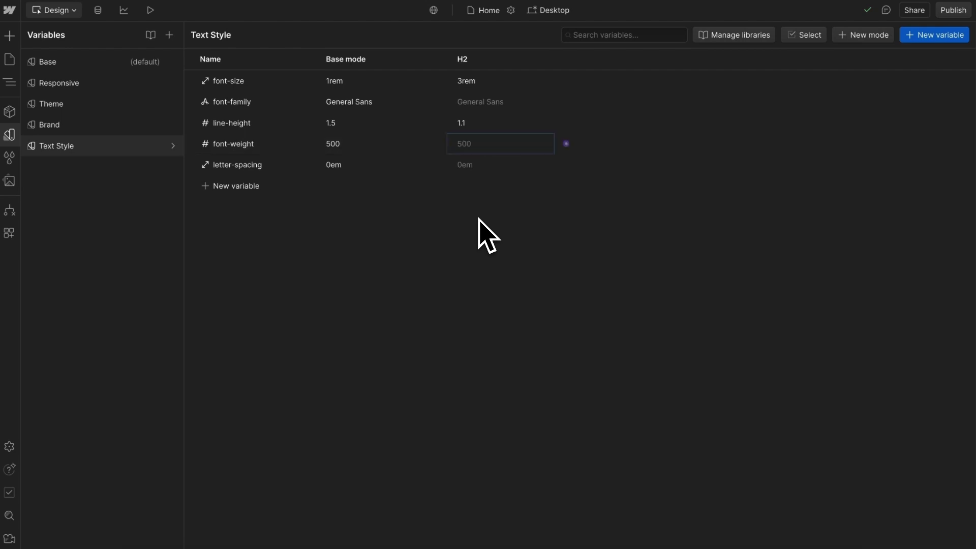
pyautogui.click(478, 167)
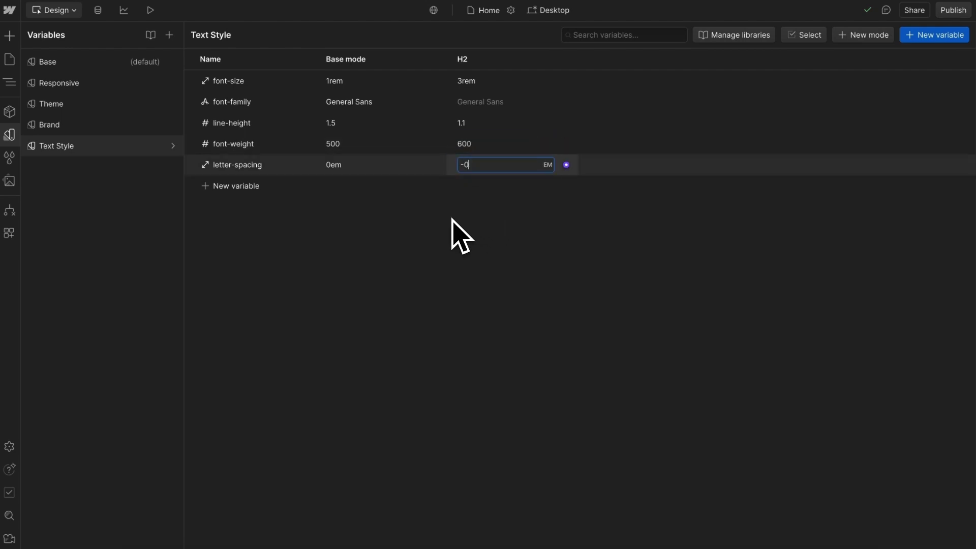
pyautogui.write('-0.03em')
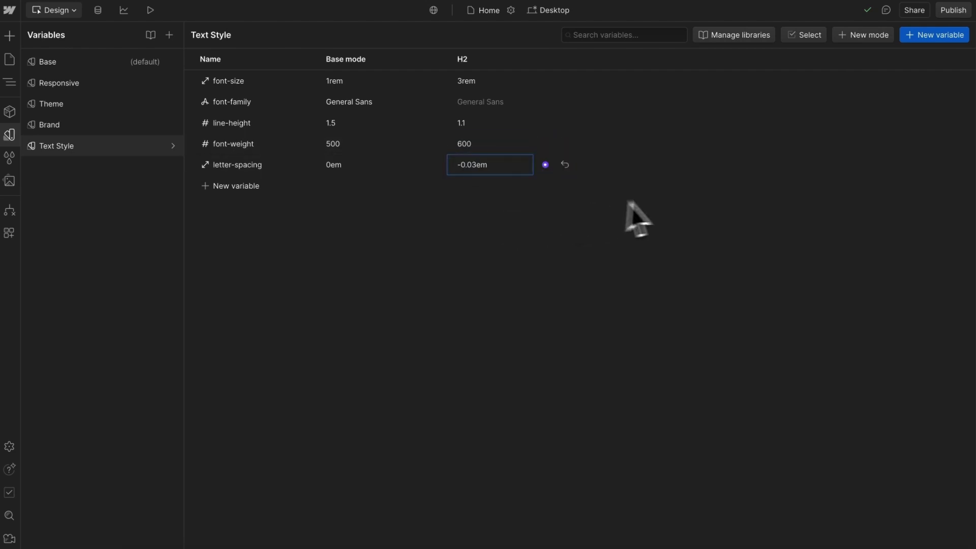
# - Create a manual mode named H1 in the Text Style collection and set its font-size to 4rem
pyautogui.click(871, 35)
pyautogui.write('H1')
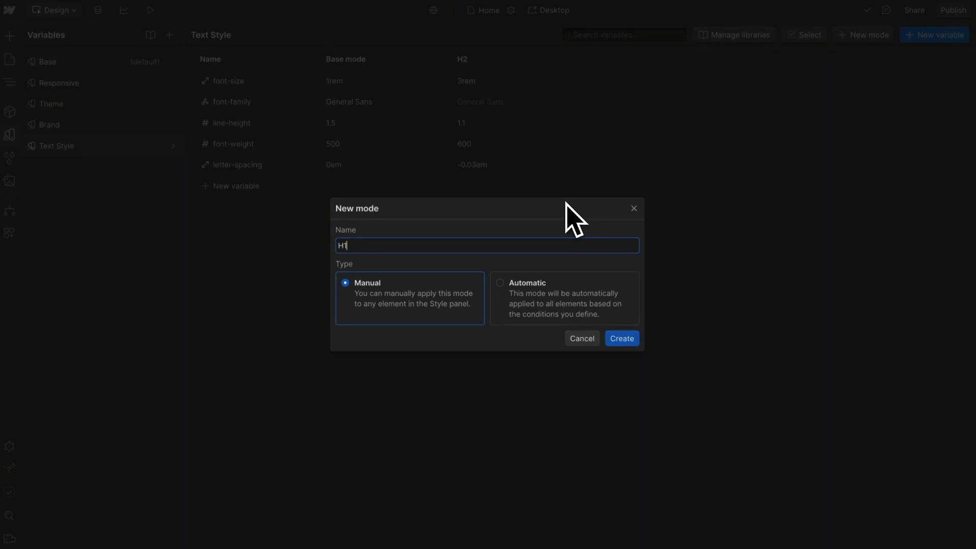
pyautogui.press('Return')
pyautogui.click(605, 84)
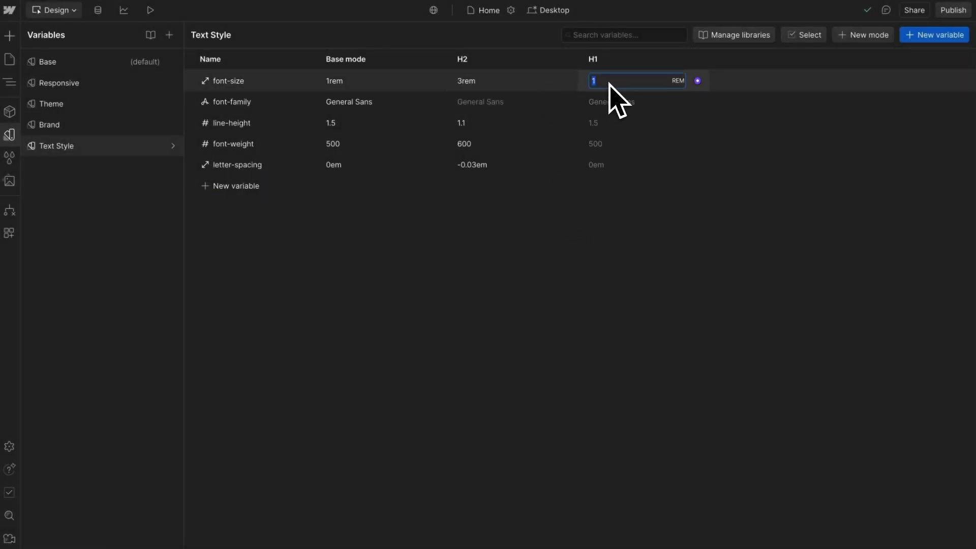
pyautogui.write('4')
pyautogui.press('Return')
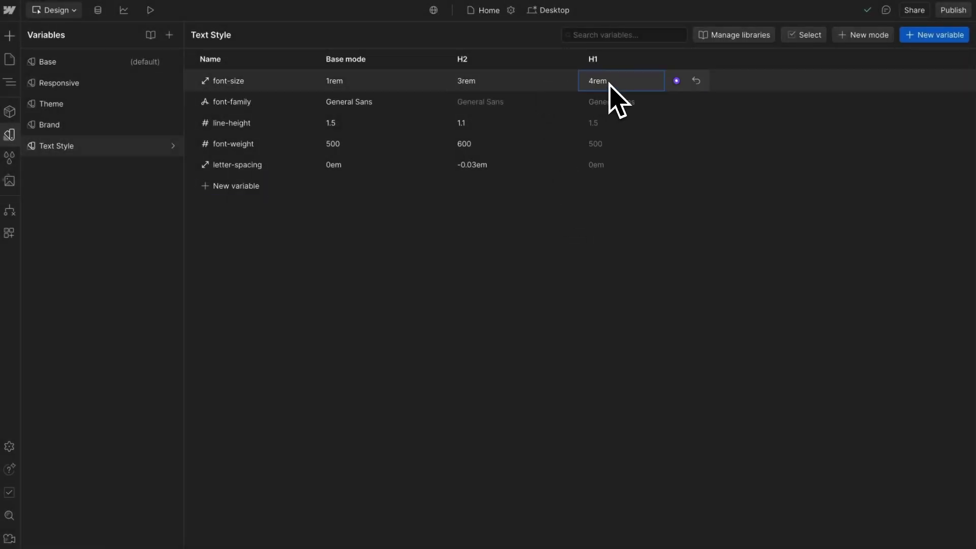
# - Set the H1 mode's line-height to 1, font-weight to 600 and letter-spacing to -0.03em
pyautogui.click(597, 123)
pyautogui.write('1')
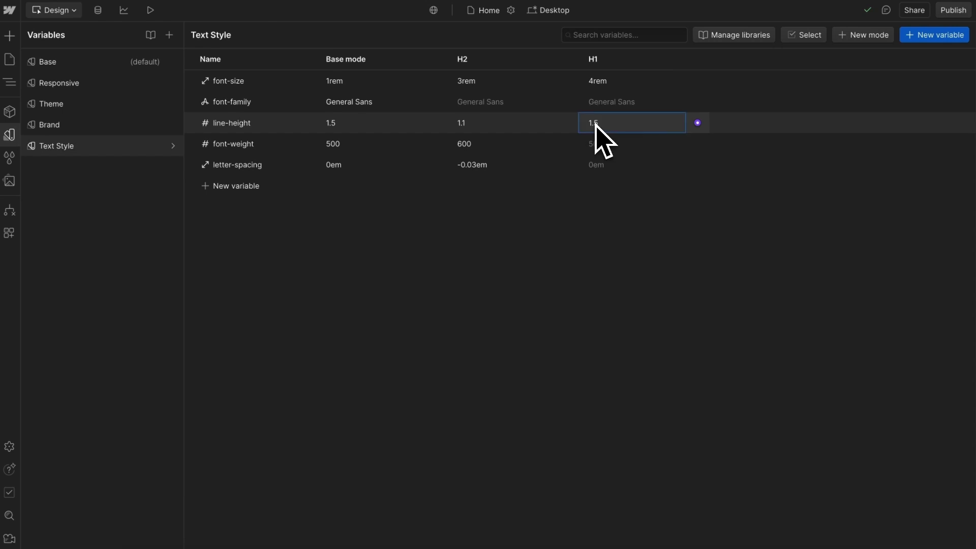
pyautogui.click(608, 141)
pyautogui.write('600')
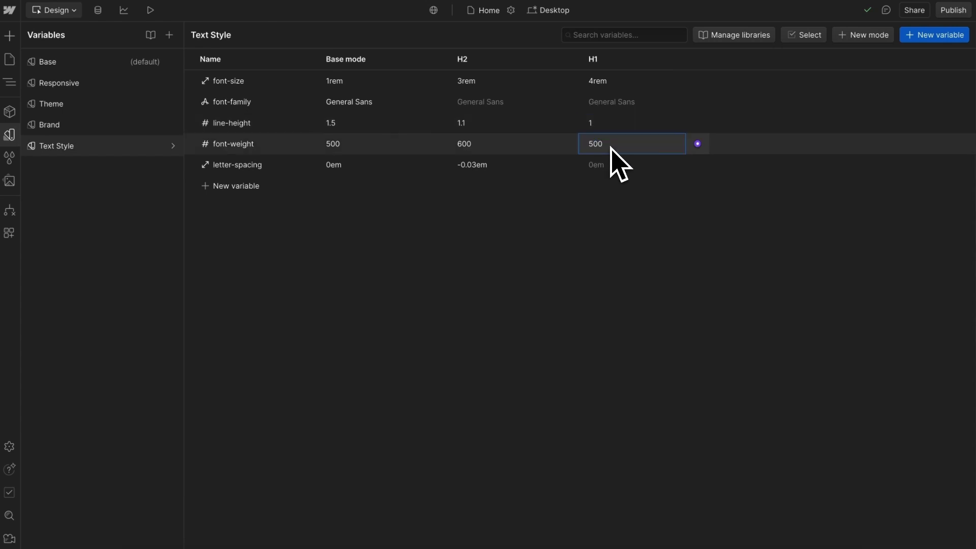
pyautogui.click(601, 170)
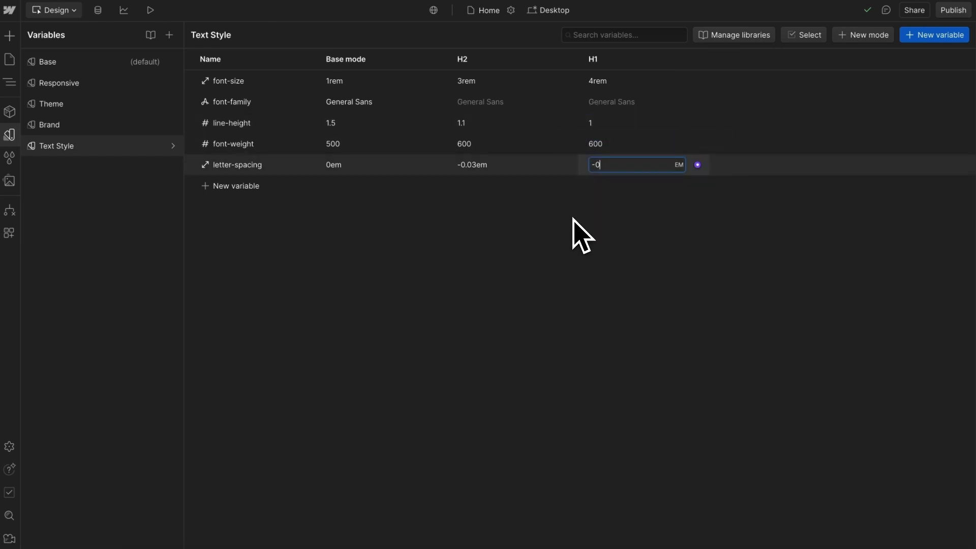
pyautogui.write('-0.03em')
pyautogui.press('Return')
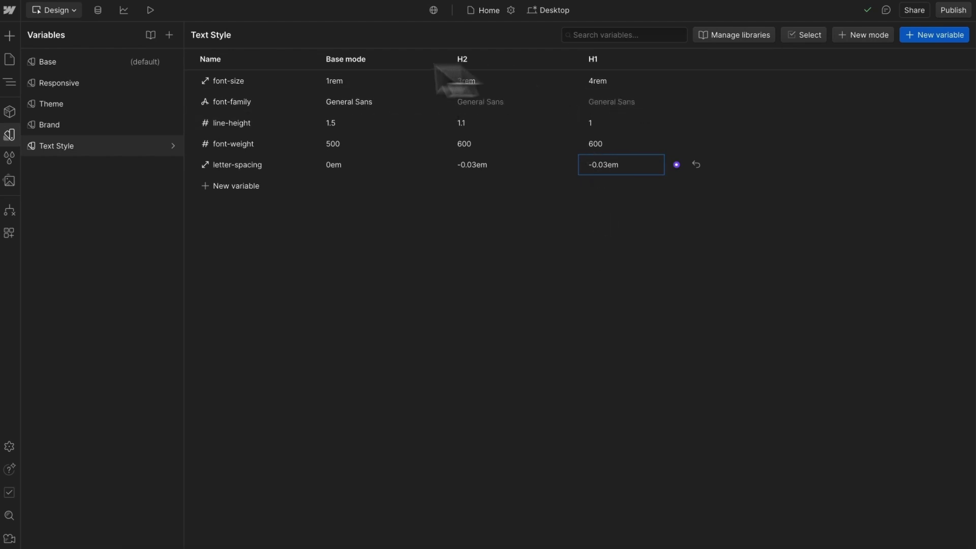
# - Check the Responsive font sizes and link the Text Style Base mode's font-size to the Responsive main variable
pyautogui.click(70, 85)
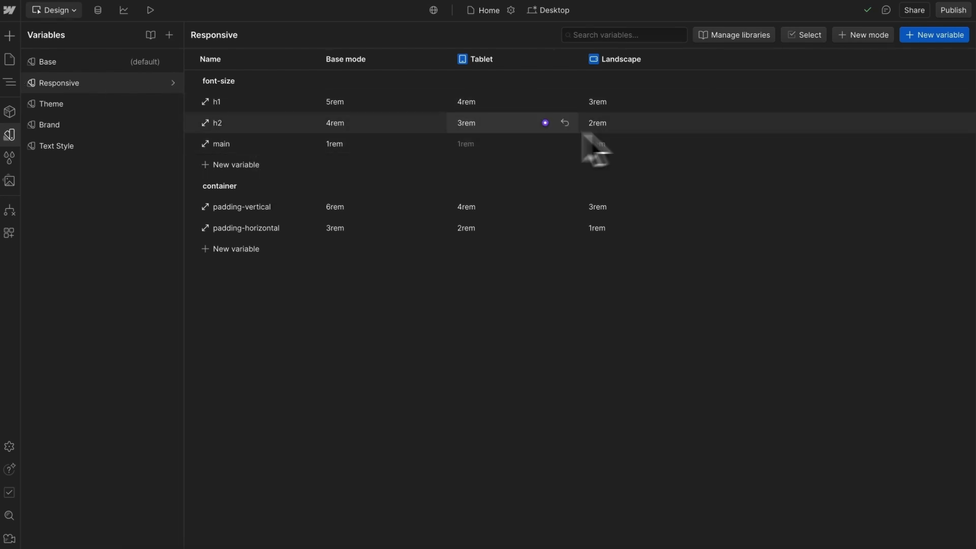
pyautogui.click(60, 148)
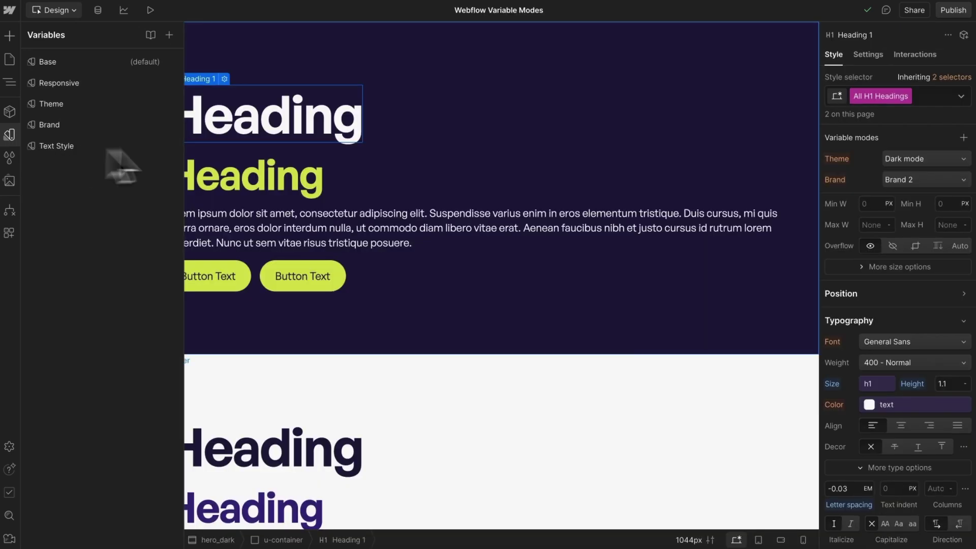
pyautogui.click(108, 147)
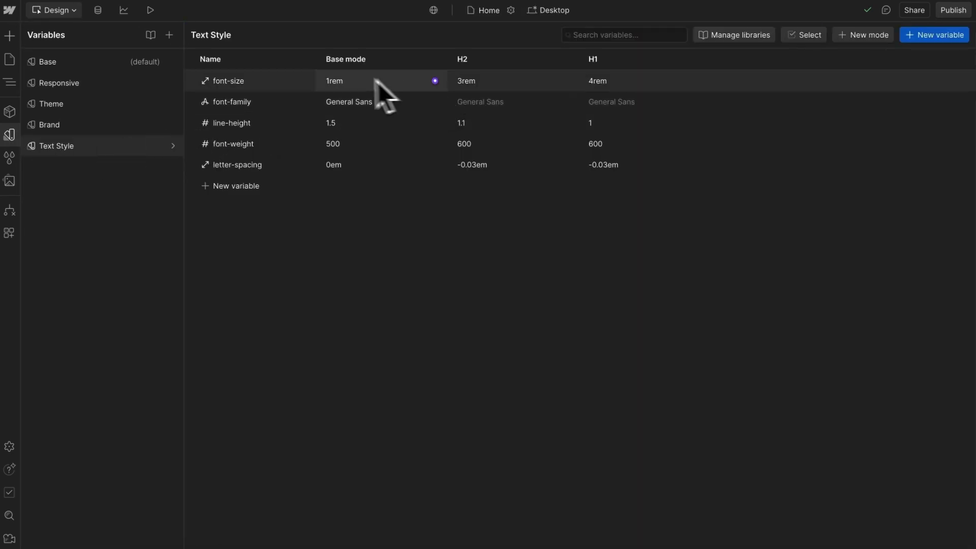
pyautogui.click(435, 81)
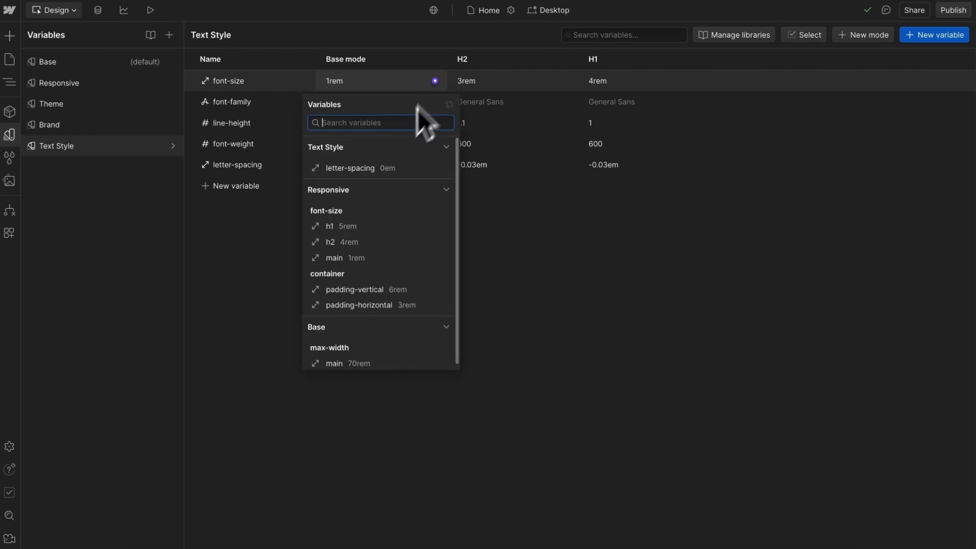
pyautogui.click(340, 258)
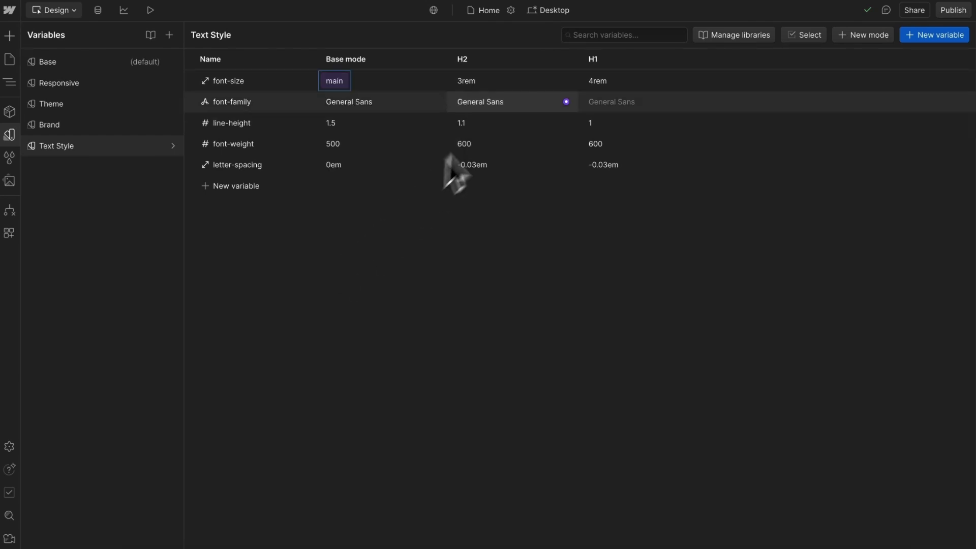
# - Link the H2 mode's font-size to the Responsive h2 variable and the H1 mode's font-size to h1
pyautogui.click(545, 81)
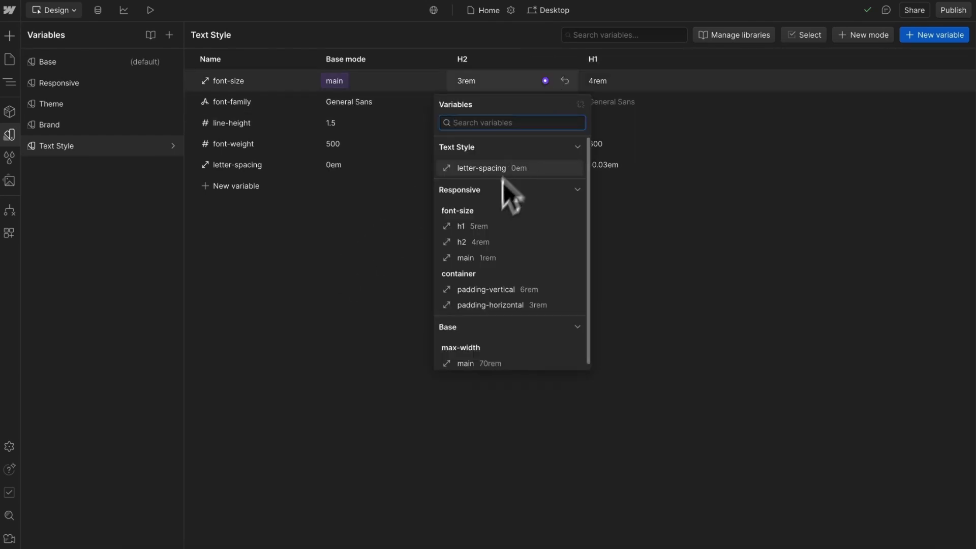
pyautogui.click(476, 242)
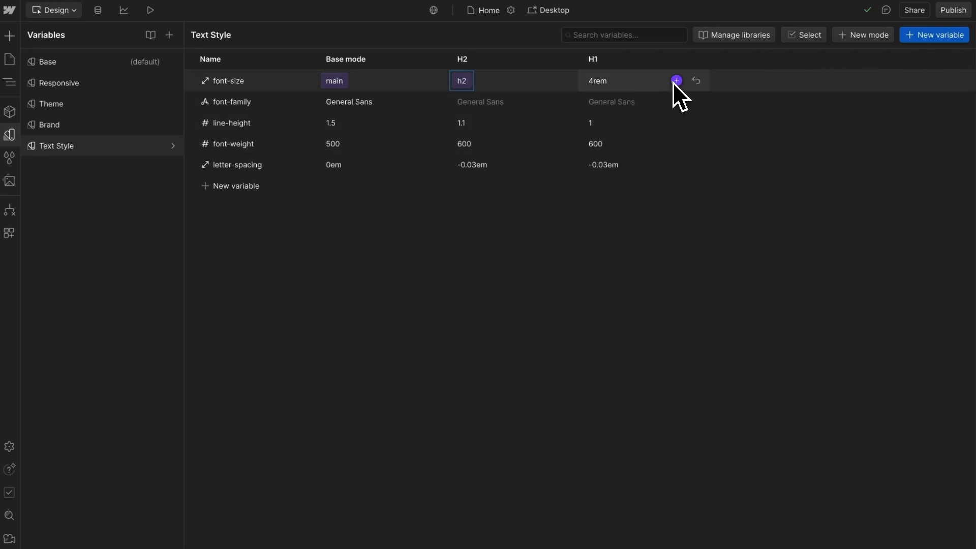
pyautogui.click(676, 80)
pyautogui.click(593, 228)
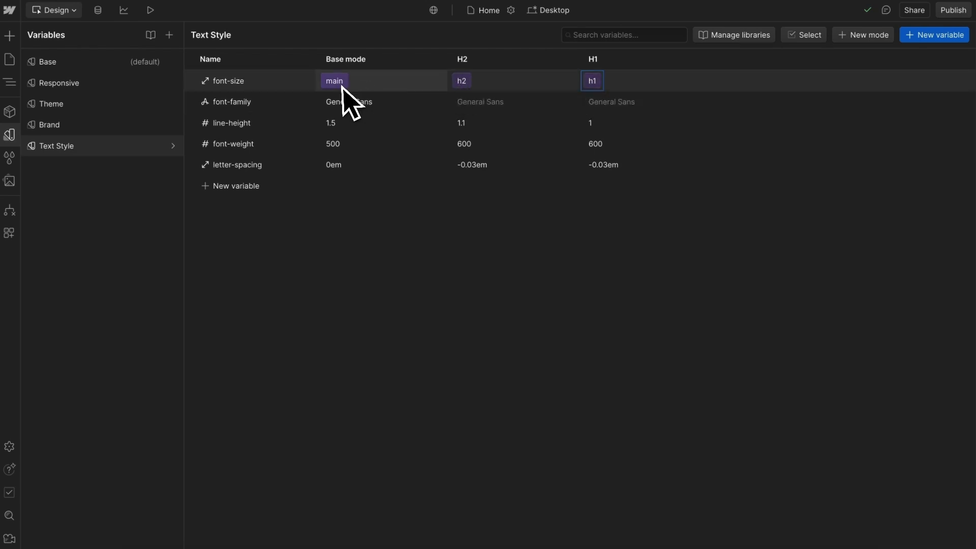
# - Inspect the name and CSS reference in the settings of the Text Style font-size variable
pyautogui.click(302, 81)
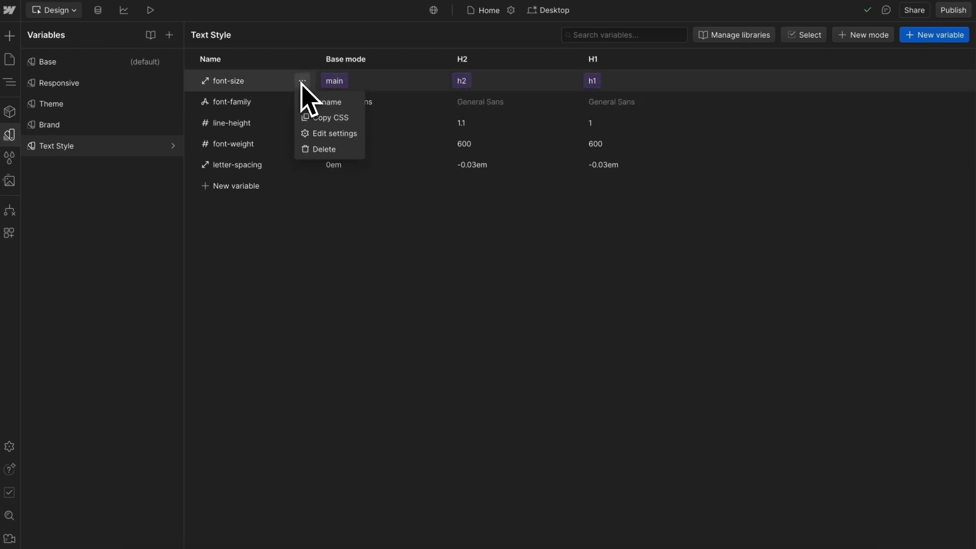
pyautogui.click(321, 133)
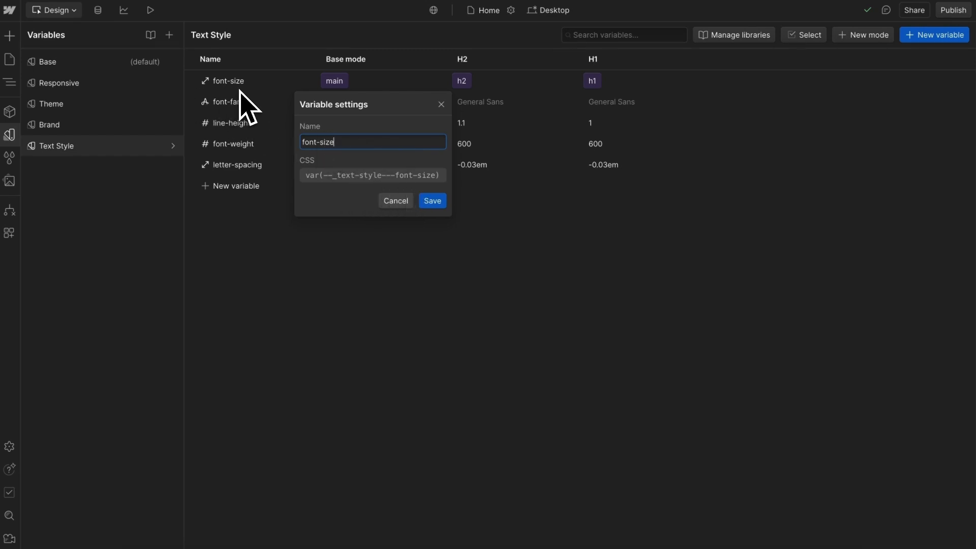
pyautogui.click(442, 104)
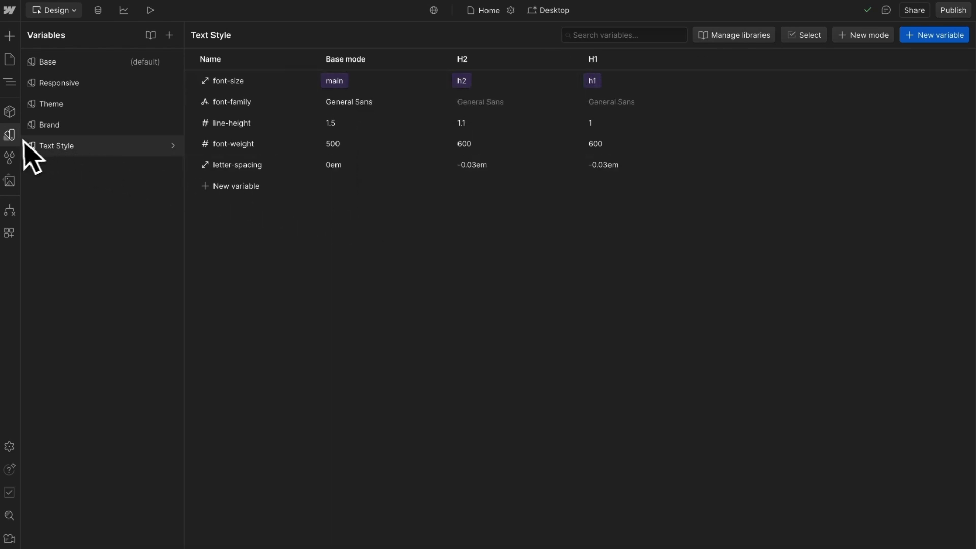
# - Select the Body (All Pages) tag and link its font to the Text Style font-family variable
pyautogui.click(10, 135)
pyautogui.click(73, 57)
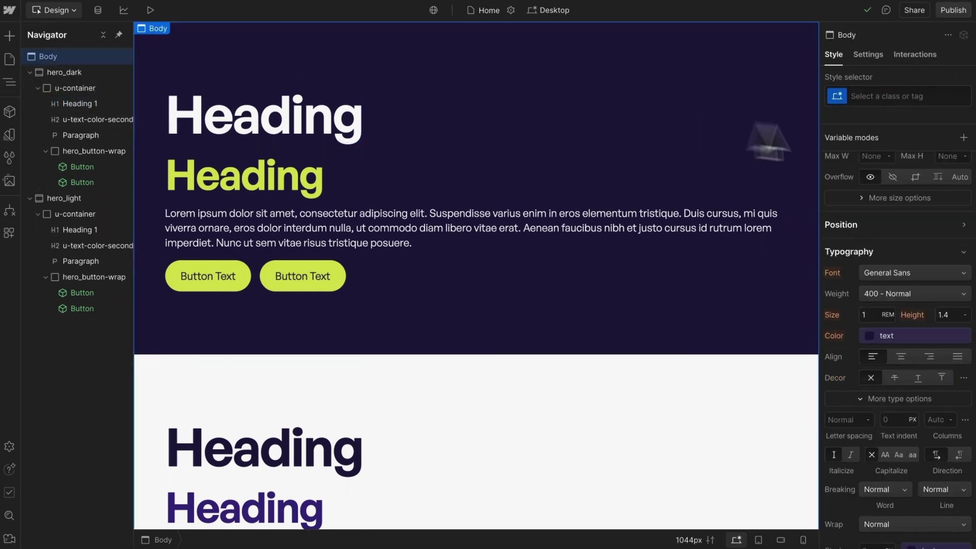
pyautogui.click(841, 99)
pyautogui.click(860, 172)
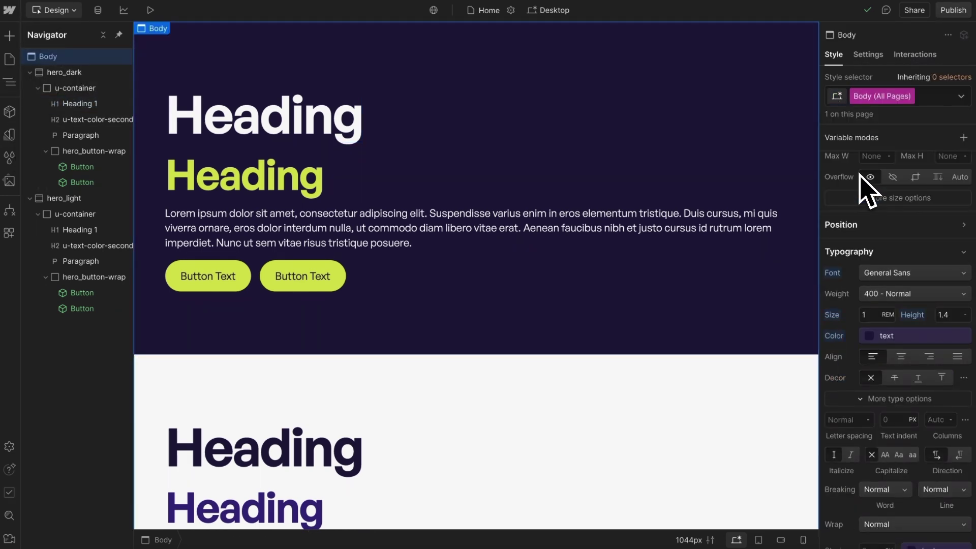
pyautogui.click(871, 274)
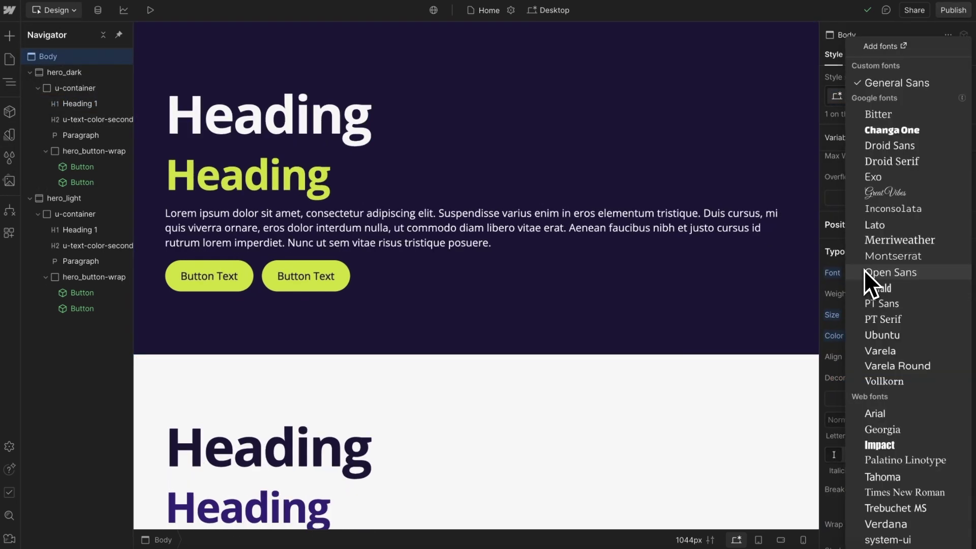
pyautogui.click(868, 273)
pyautogui.click(860, 266)
pyautogui.click(861, 362)
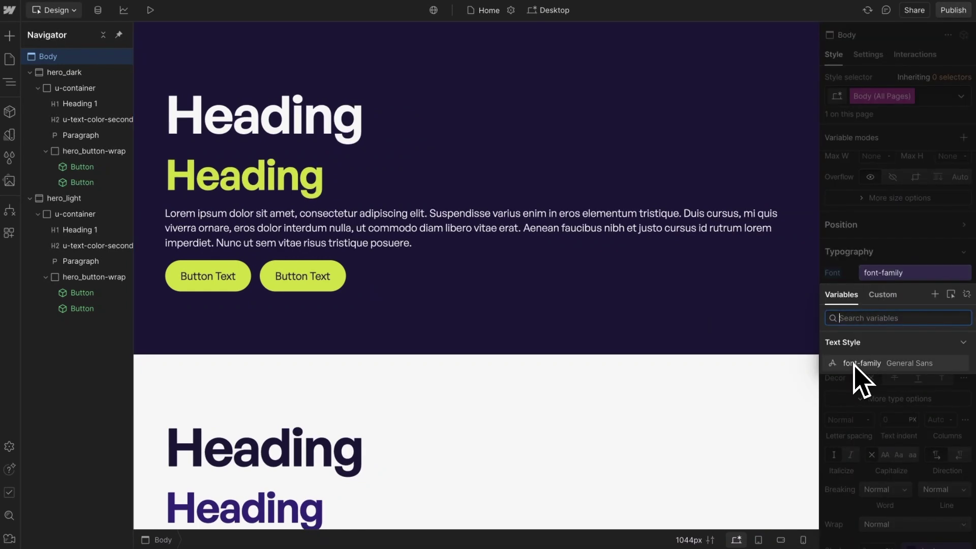
# - Link the Body (All Pages) weight to the font-weight variable and its size to the Text Style font-size variable
pyautogui.click(863, 294)
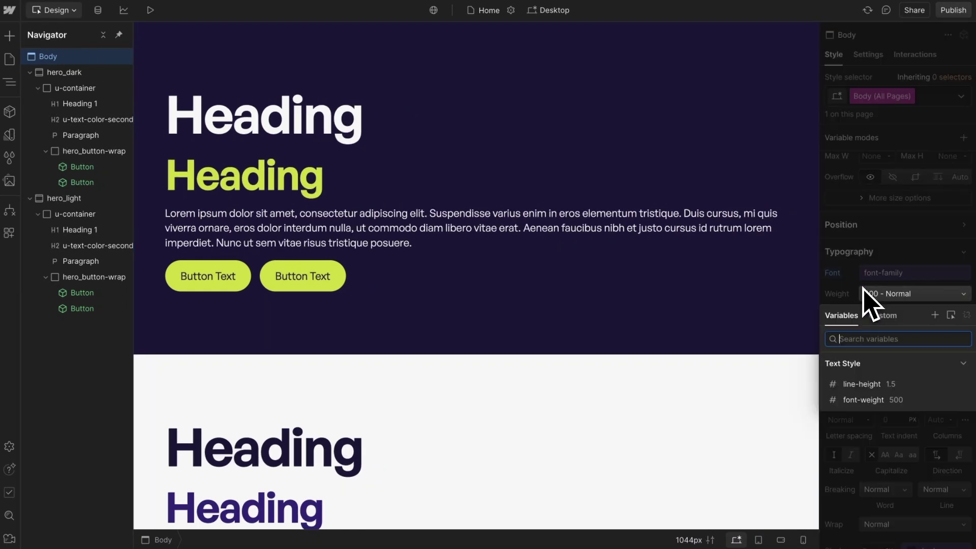
pyautogui.click(861, 400)
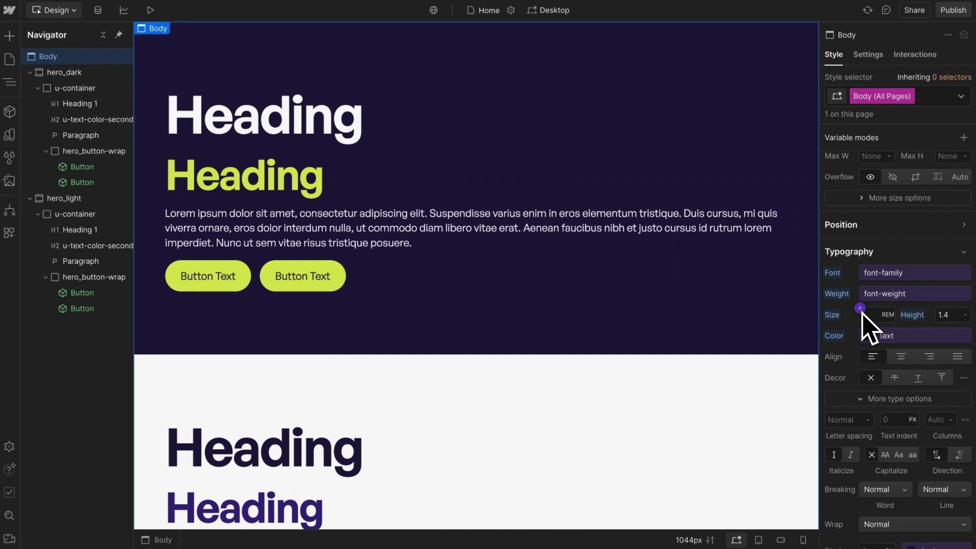
pyautogui.click(864, 315)
pyautogui.press('Escape')
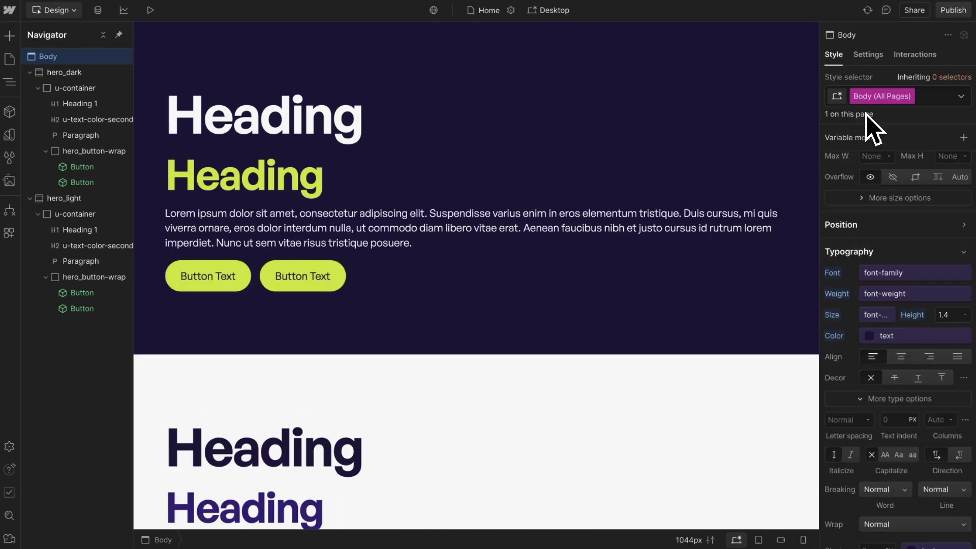
# - Link the Body (All Pages) line height to the line-height variable and its letter spacing to the letter-spacing variable
pyautogui.click(942, 311)
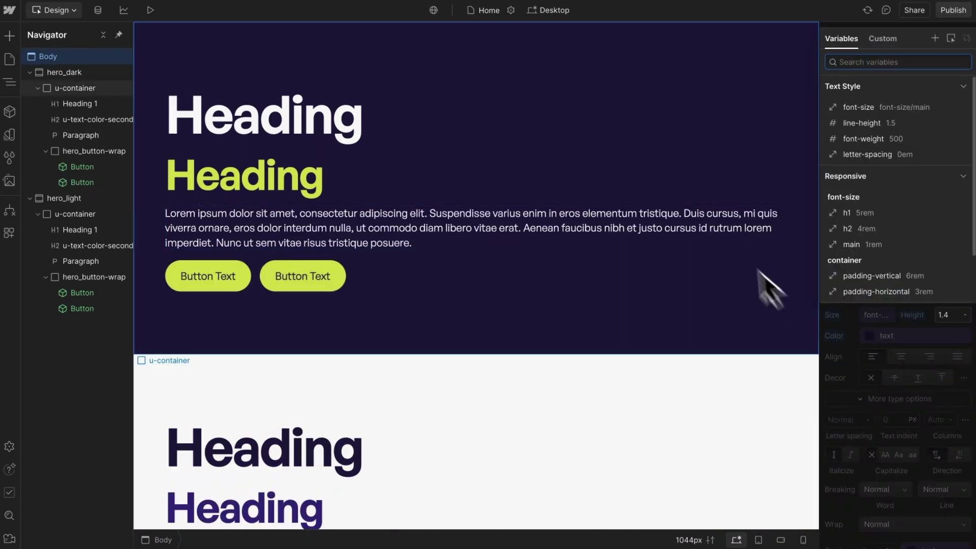
pyautogui.click(869, 125)
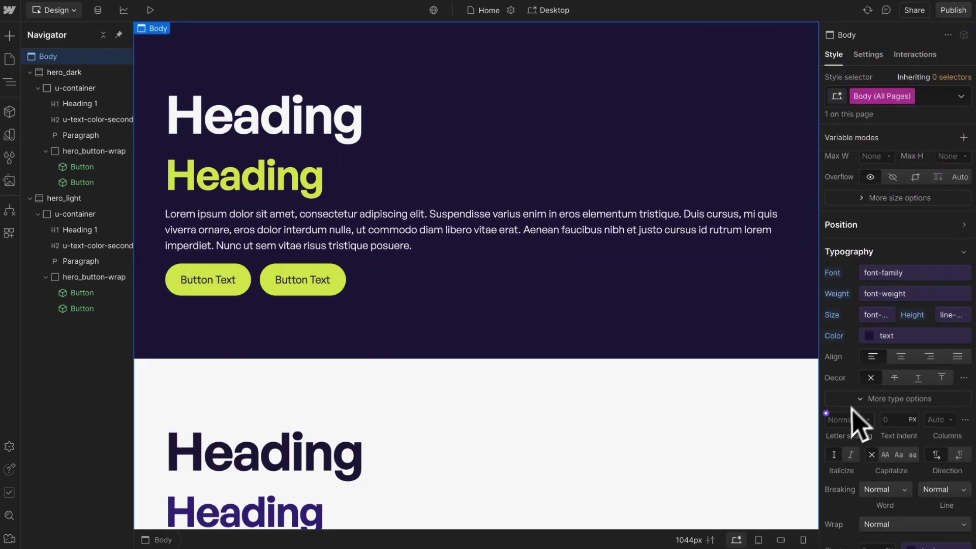
pyautogui.click(834, 420)
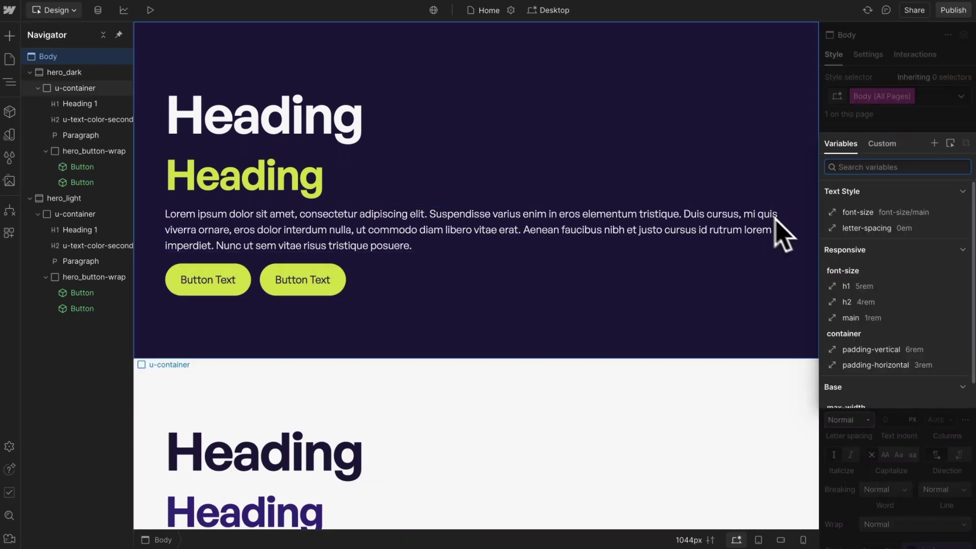
pyautogui.click(859, 228)
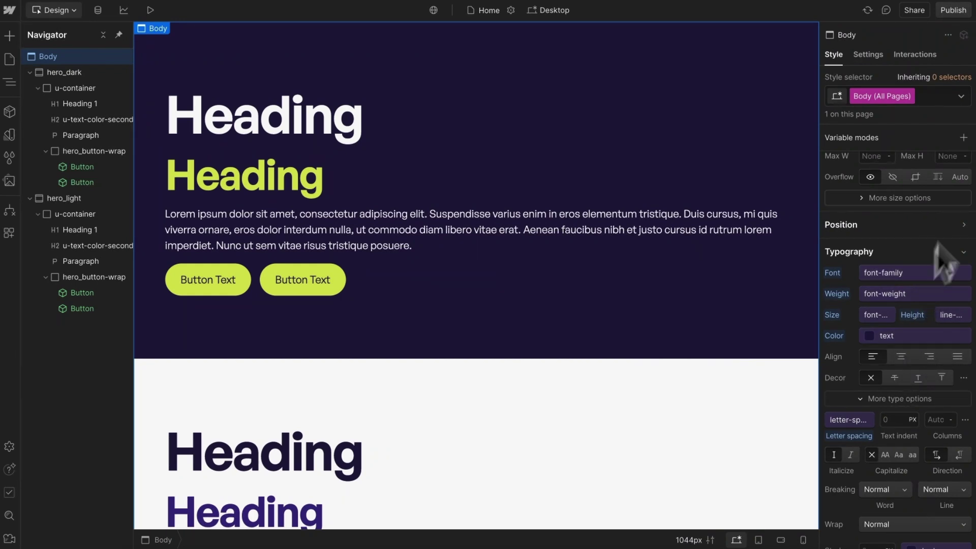
# - Try the Text Style modes Base, H2 and H1 on Body (All Pages) and reset the mode assignment
pyautogui.click(963, 137)
pyautogui.moveTo(905, 222)
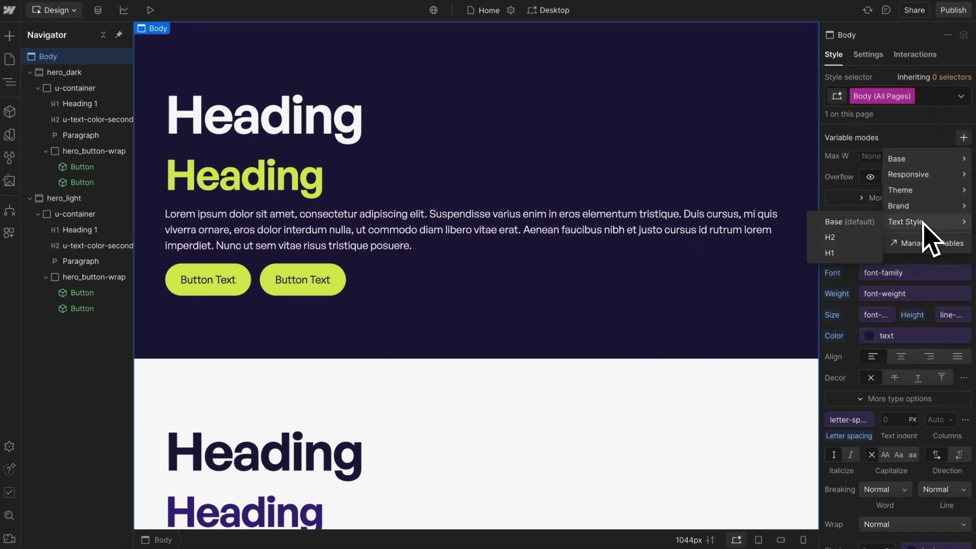
pyautogui.click(830, 236)
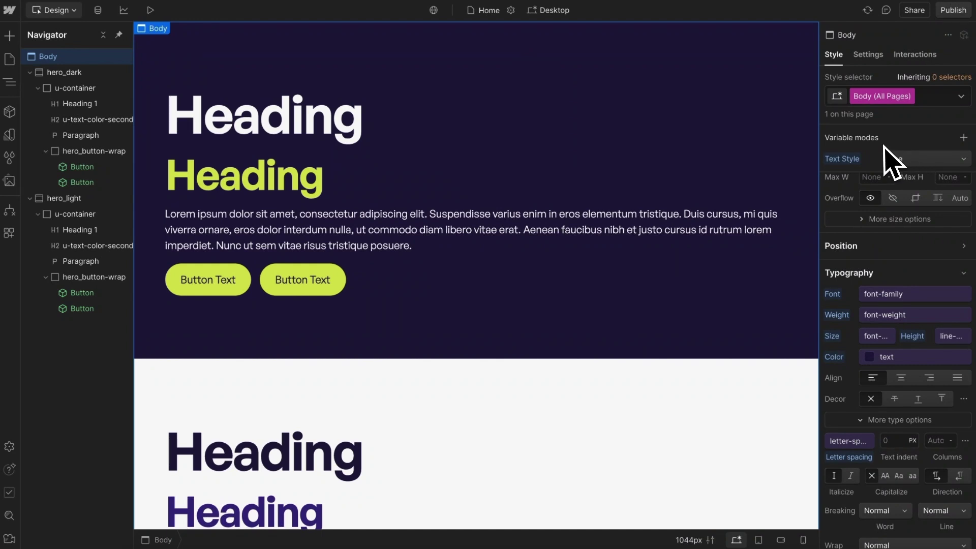
pyautogui.click(894, 162)
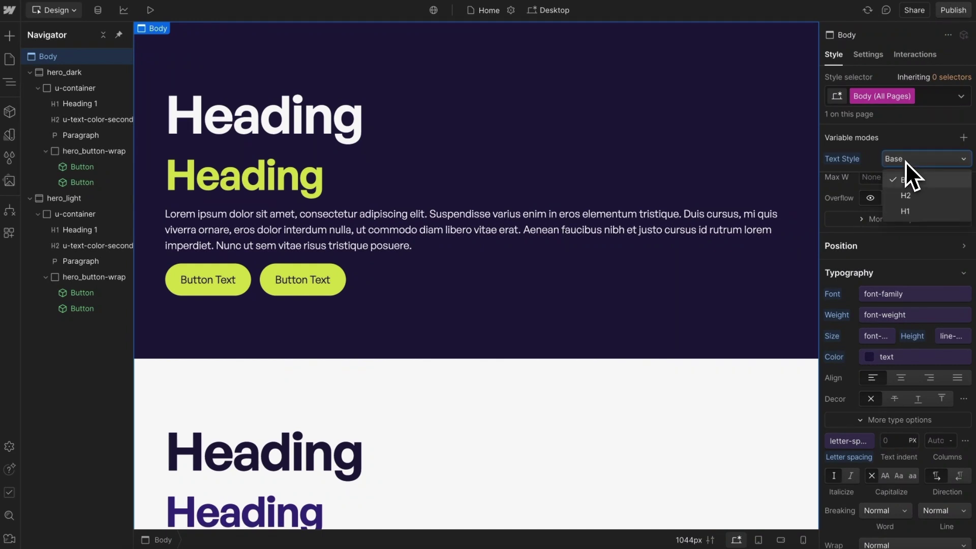
pyautogui.click(910, 196)
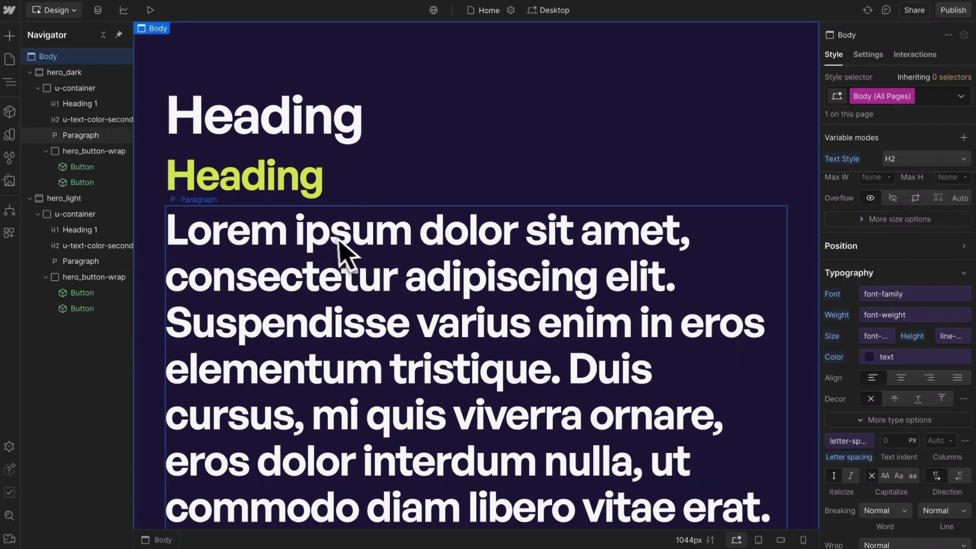
pyautogui.click(910, 160)
pyautogui.click(914, 210)
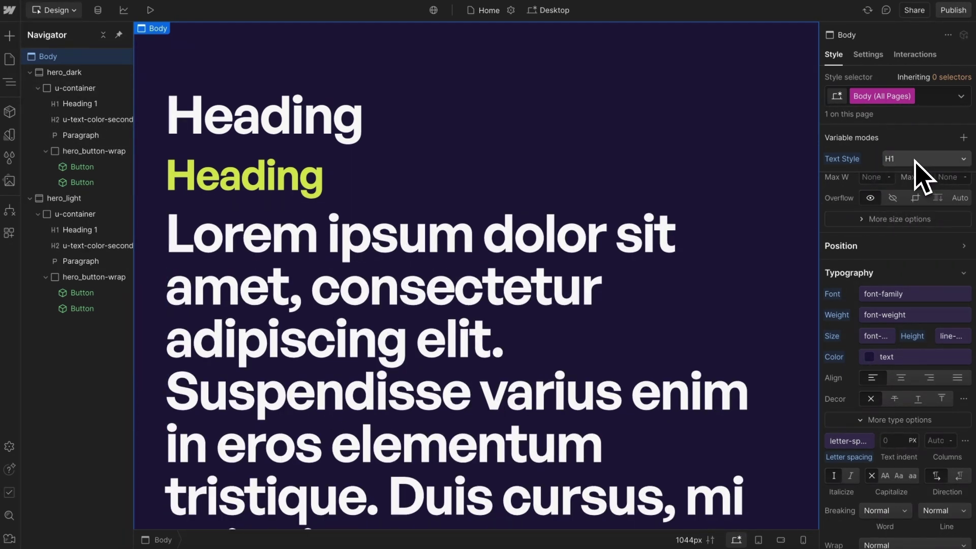
pyautogui.click(940, 159)
pyautogui.click(909, 198)
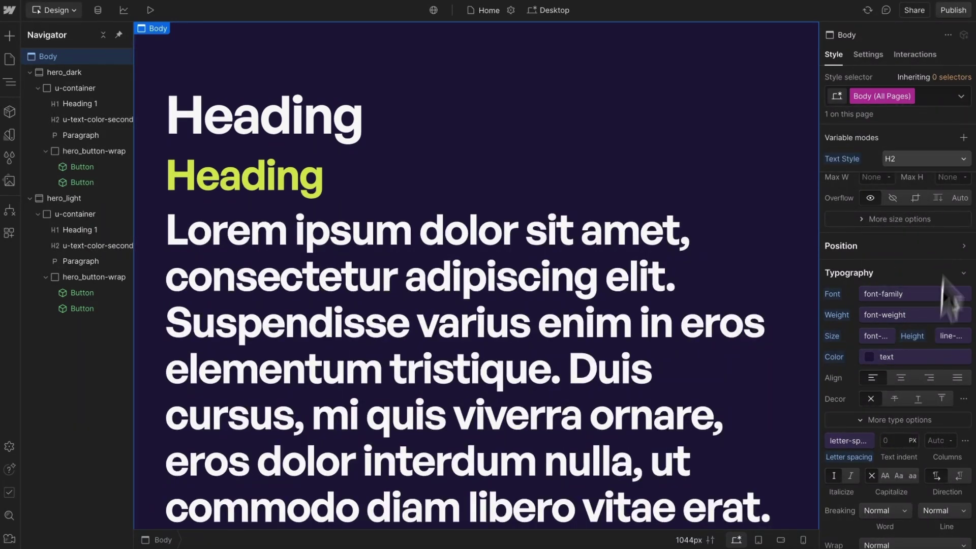
pyautogui.click(841, 159)
pyautogui.click(846, 178)
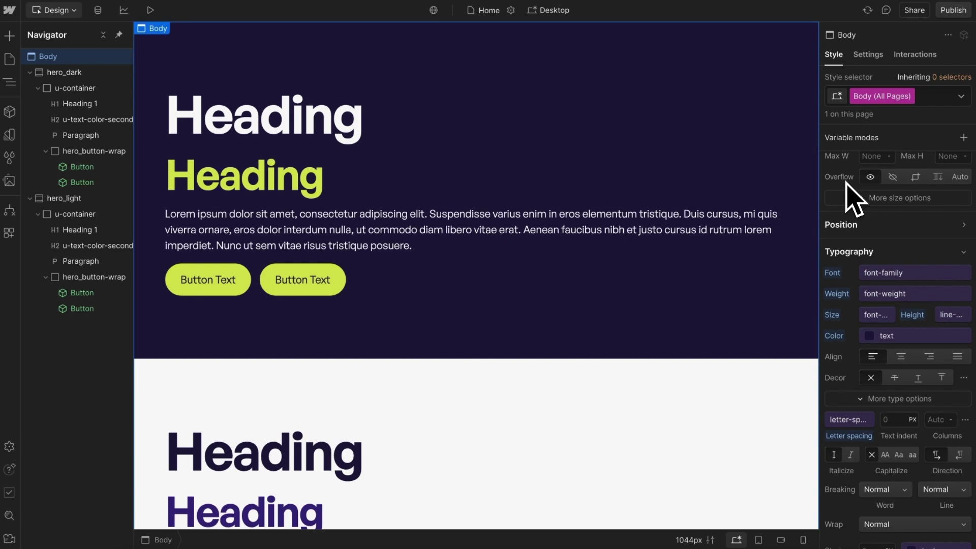
# - Select the All H1 Headings tag and link its font to font-family and its weight to font-weight
pyautogui.click(337, 141)
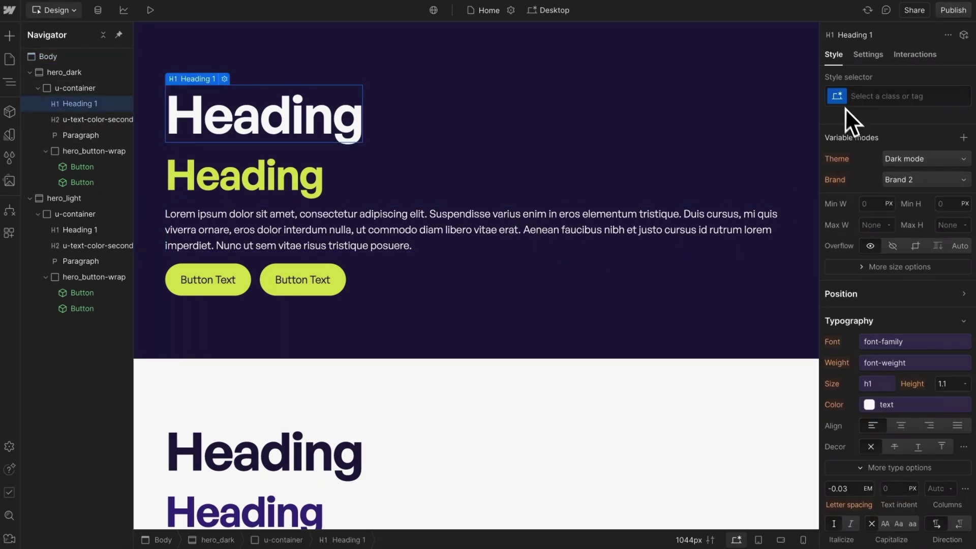
pyautogui.click(859, 98)
pyautogui.click(867, 167)
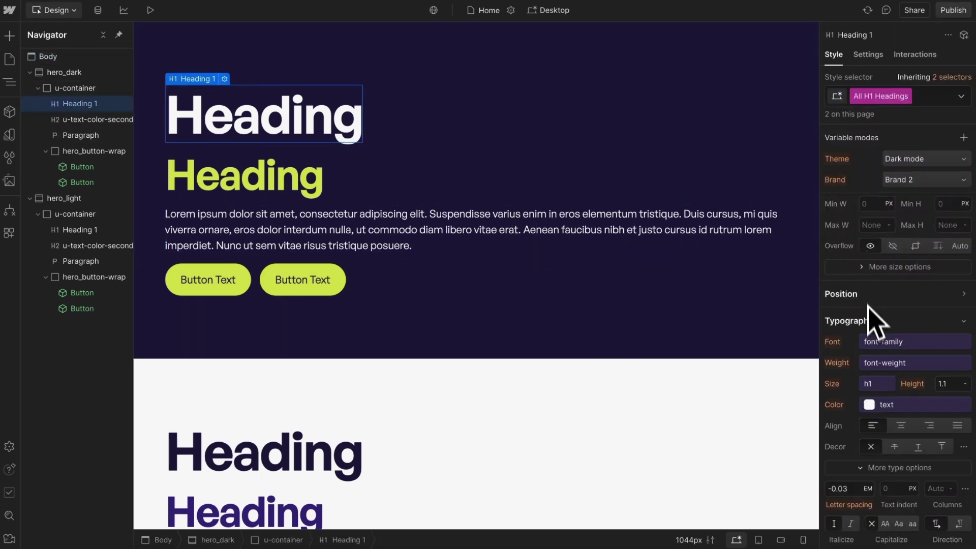
pyautogui.scroll(-1, 869, 323)
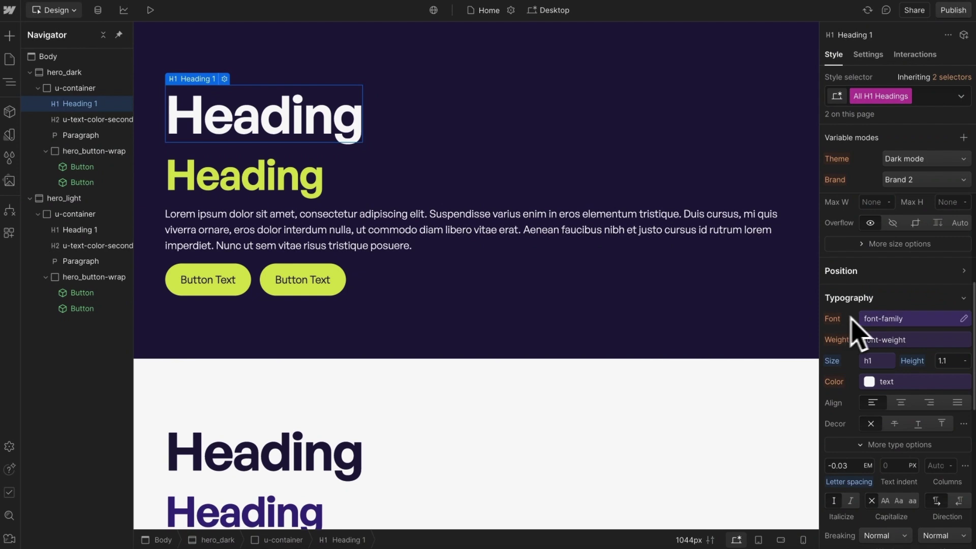
pyautogui.click(834, 320)
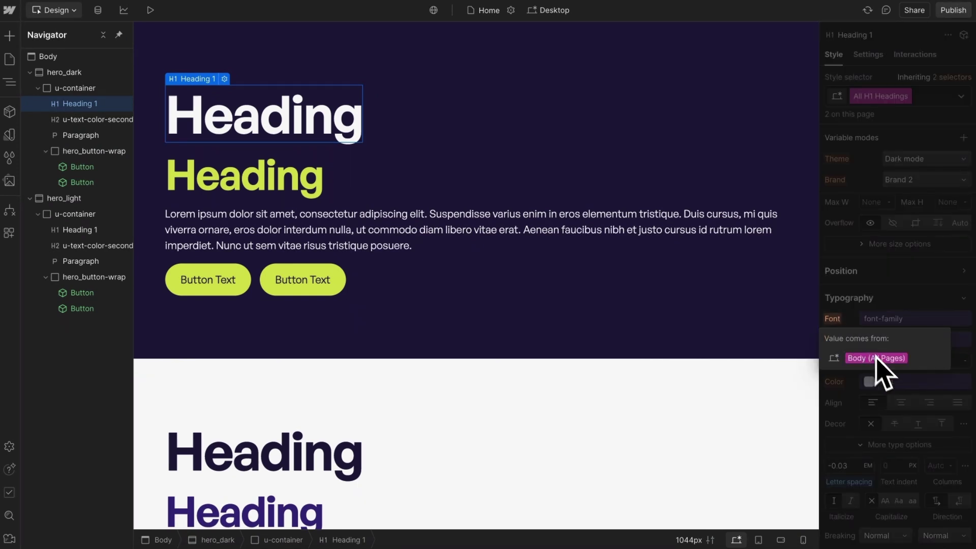
pyautogui.click(899, 321)
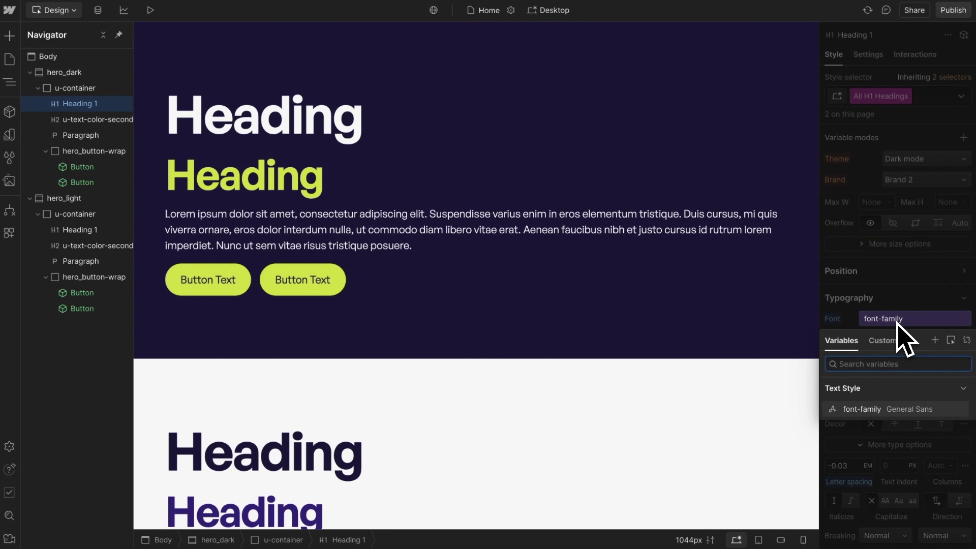
pyautogui.click(897, 323)
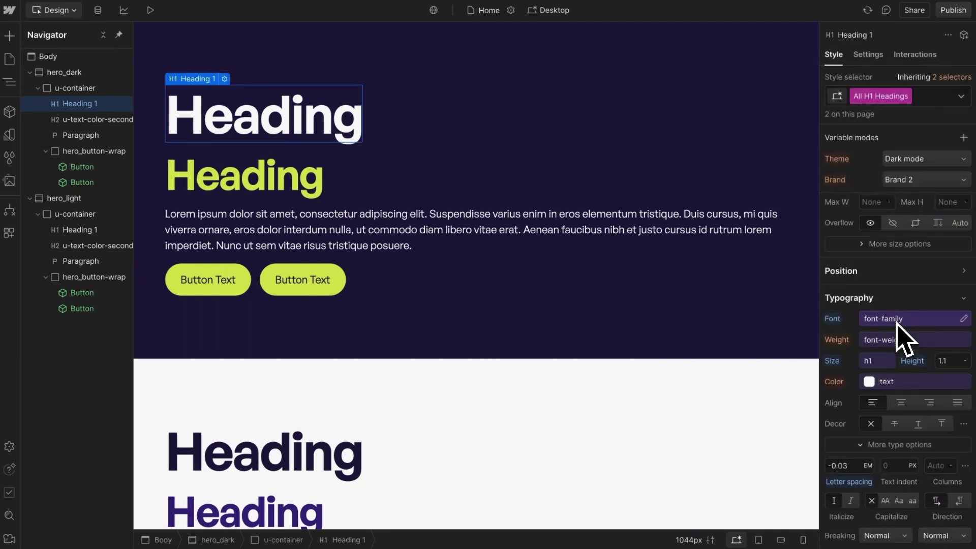
pyautogui.click(880, 342)
pyautogui.click(879, 344)
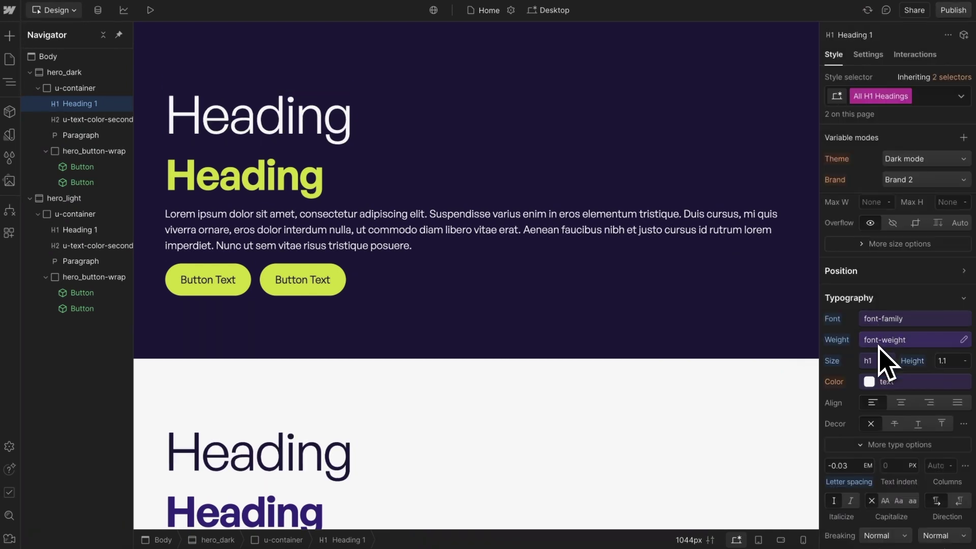
# - Reset the All H1 Headings size and height, linking them to the Text Style font-size and line-height variables
pyautogui.click(833, 362)
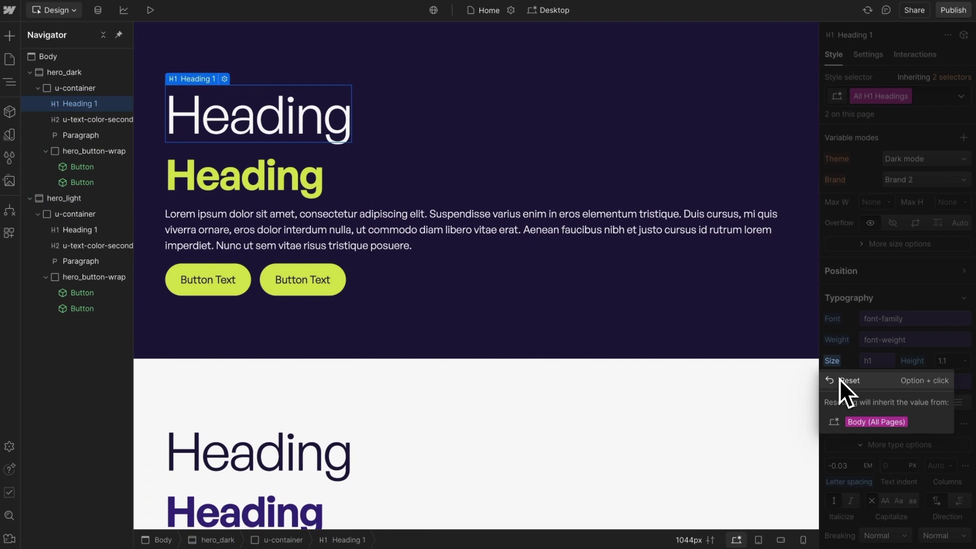
pyautogui.click(840, 379)
pyautogui.click(872, 365)
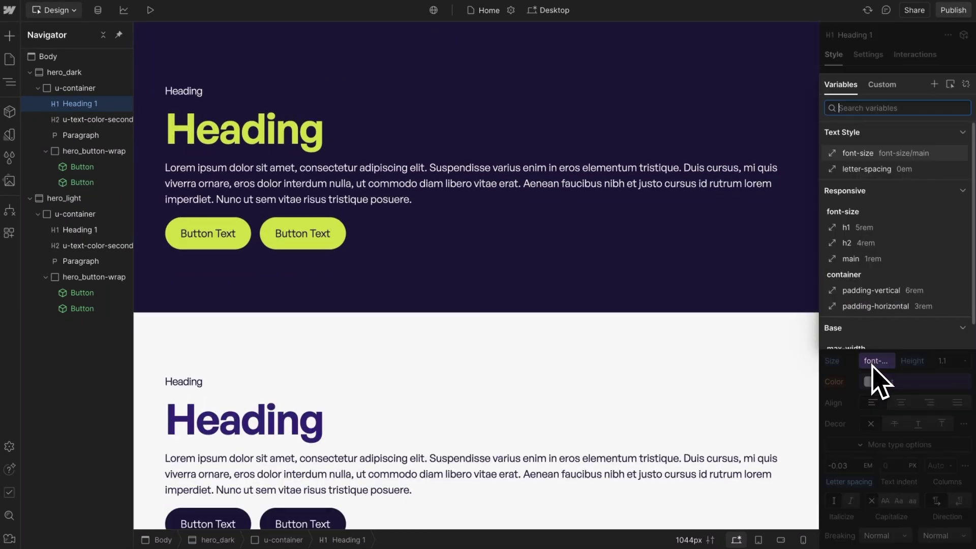
pyautogui.click(873, 366)
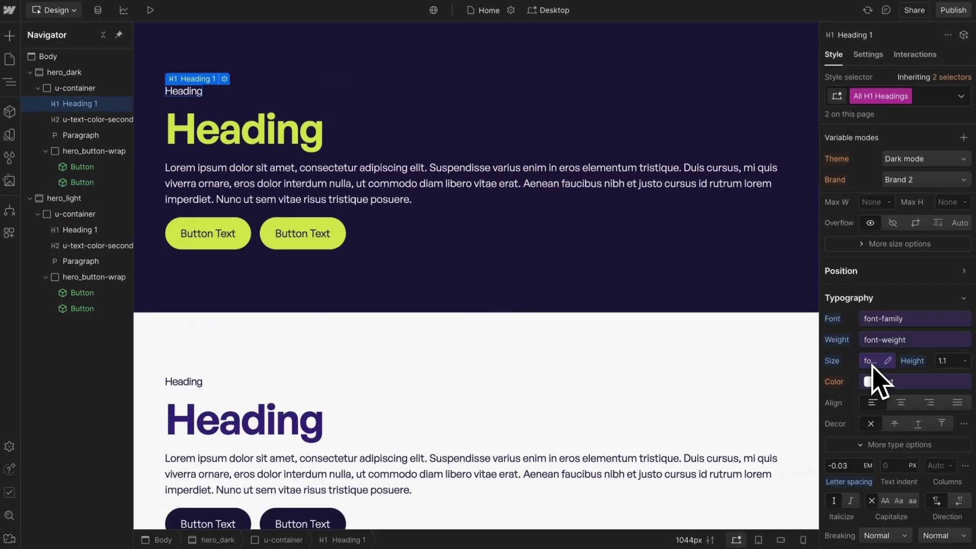
pyautogui.click(915, 364)
pyautogui.click(918, 381)
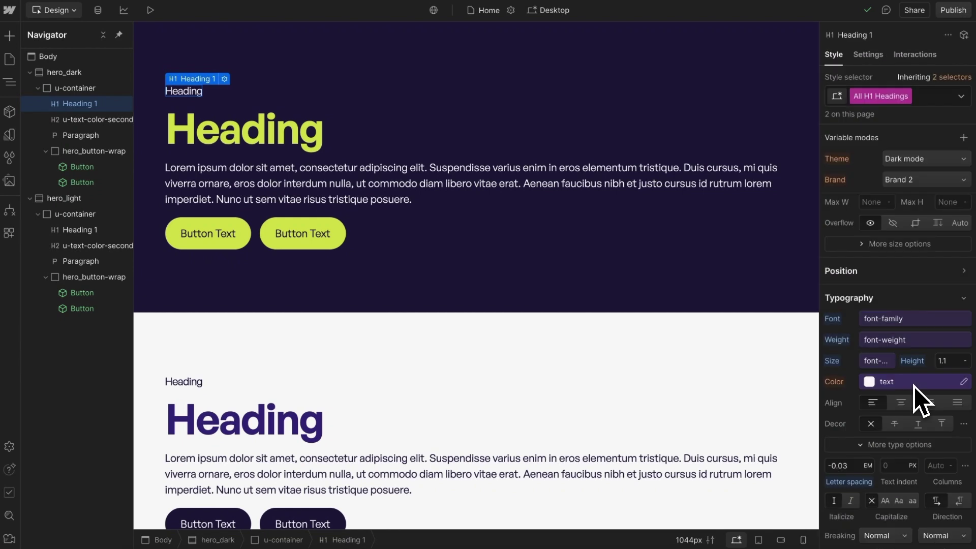
pyautogui.click(948, 362)
pyautogui.click(948, 363)
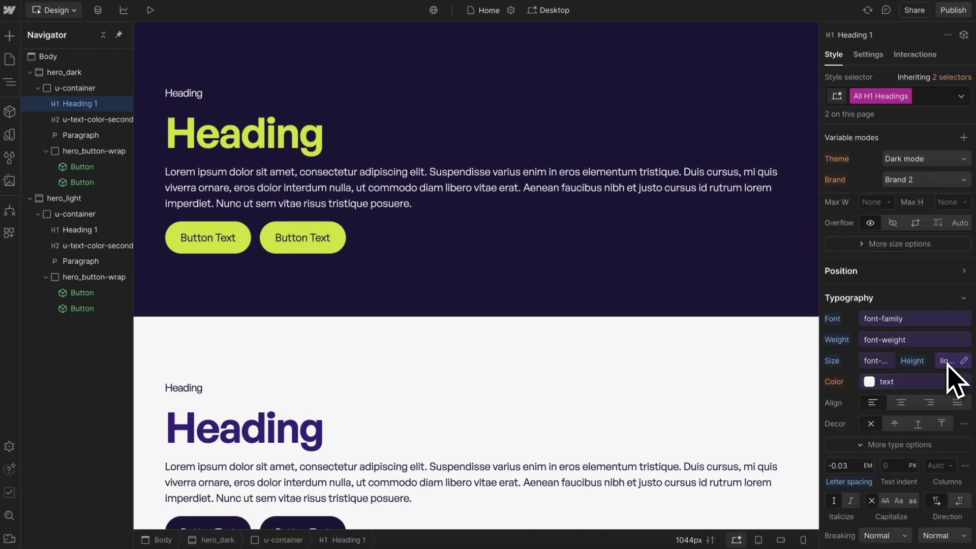
# - Reset the All H1 Headings letter spacing and link it to the Text Style letter-spacing variable
pyautogui.scroll(-2, 862, 447)
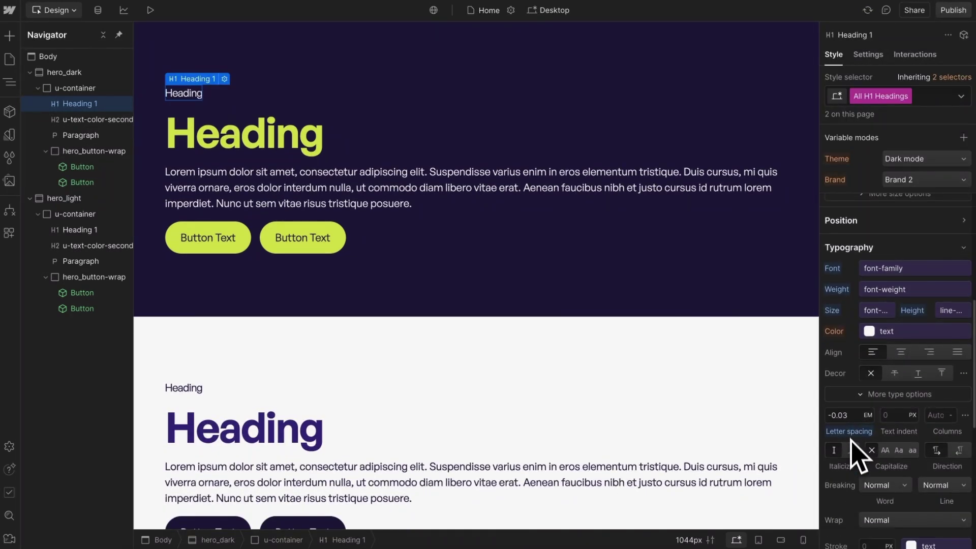
pyautogui.click(837, 437)
pyautogui.click(854, 464)
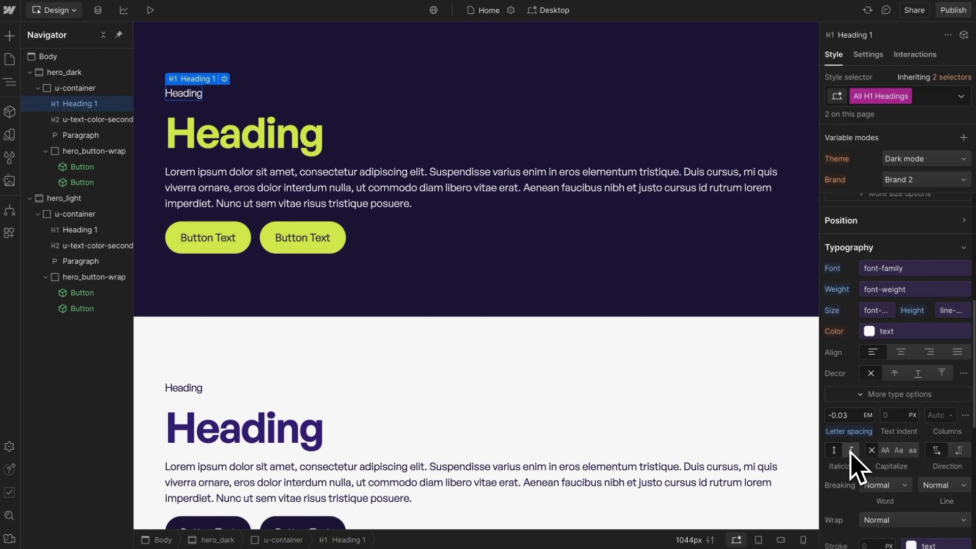
pyautogui.click(838, 416)
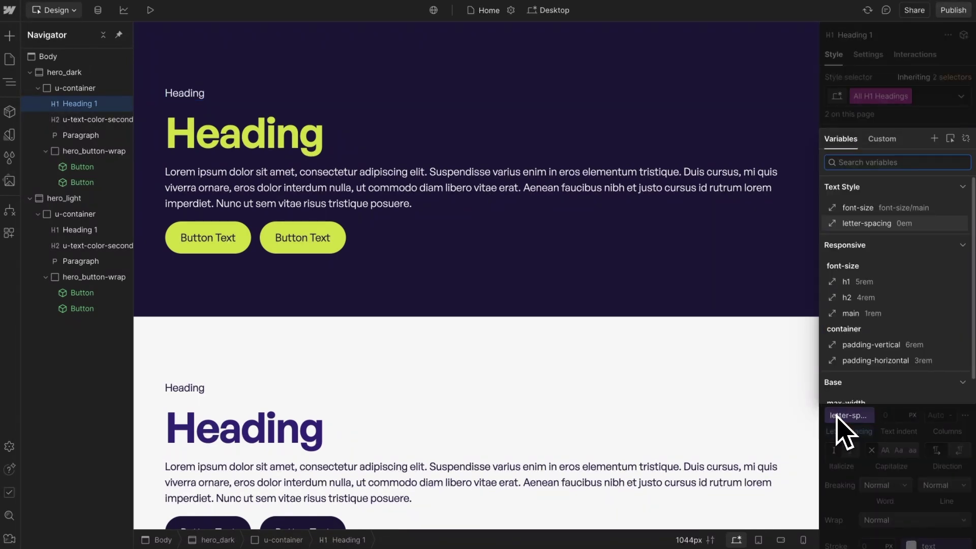
pyautogui.click(839, 415)
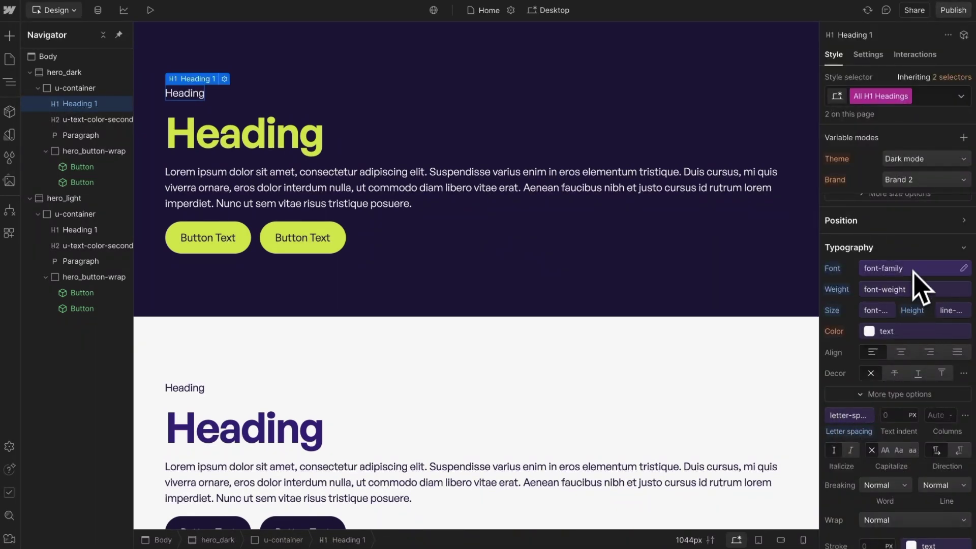
# - Assign the Text Style variable mode H1 to the All H1 Headings tag
pyautogui.click(963, 137)
pyautogui.moveTo(935, 203)
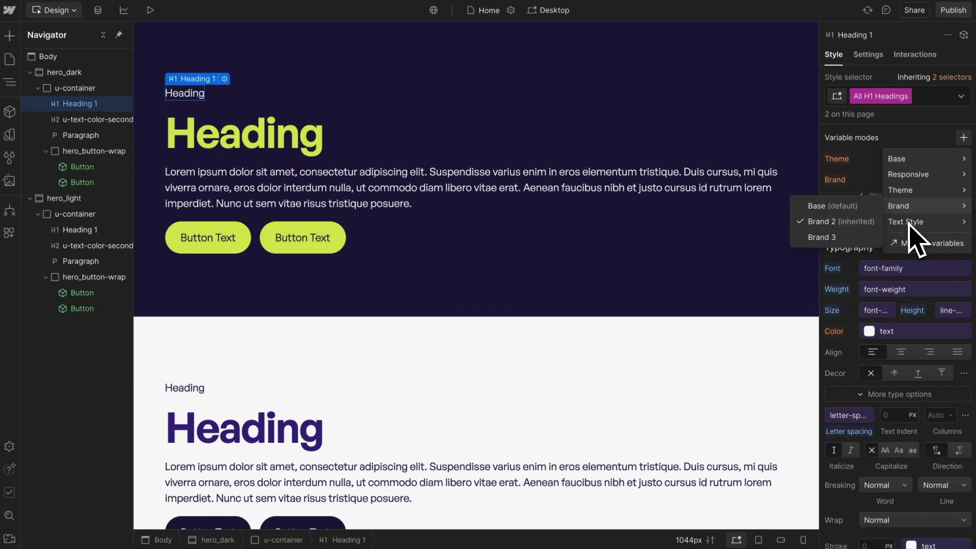
pyautogui.moveTo(907, 222)
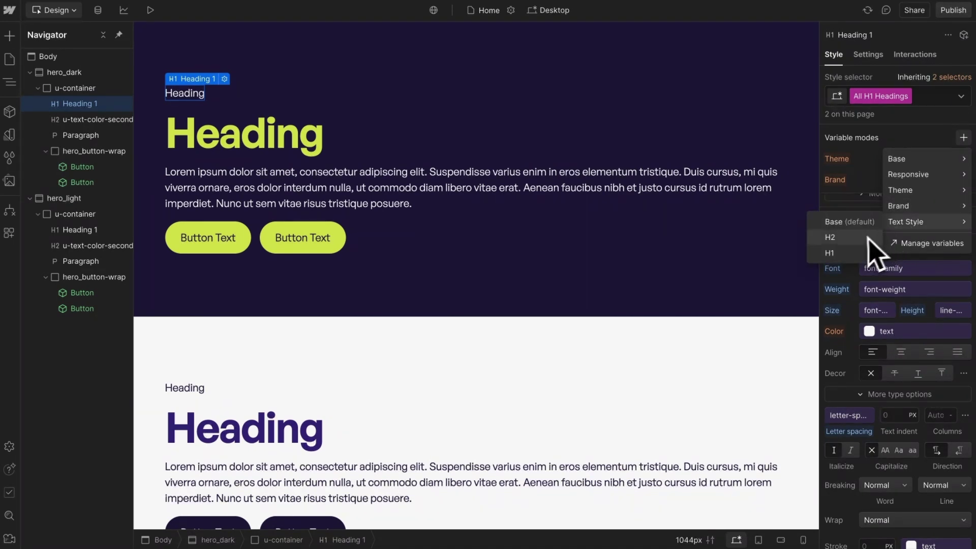
pyautogui.click(839, 254)
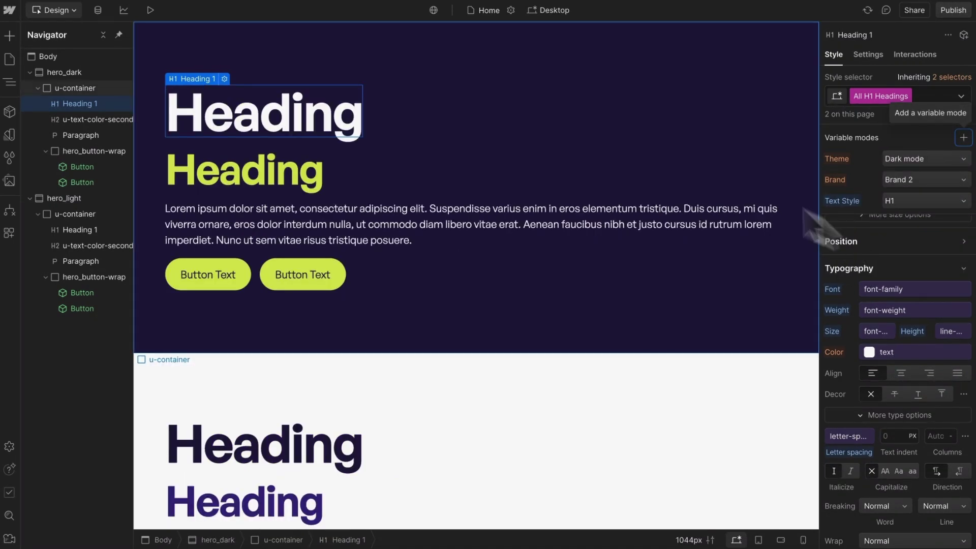
# - Create the class hero_title on the H1 heading in the dark hero section
pyautogui.click(348, 110)
pyautogui.hotkey('ctrl', 'Return')
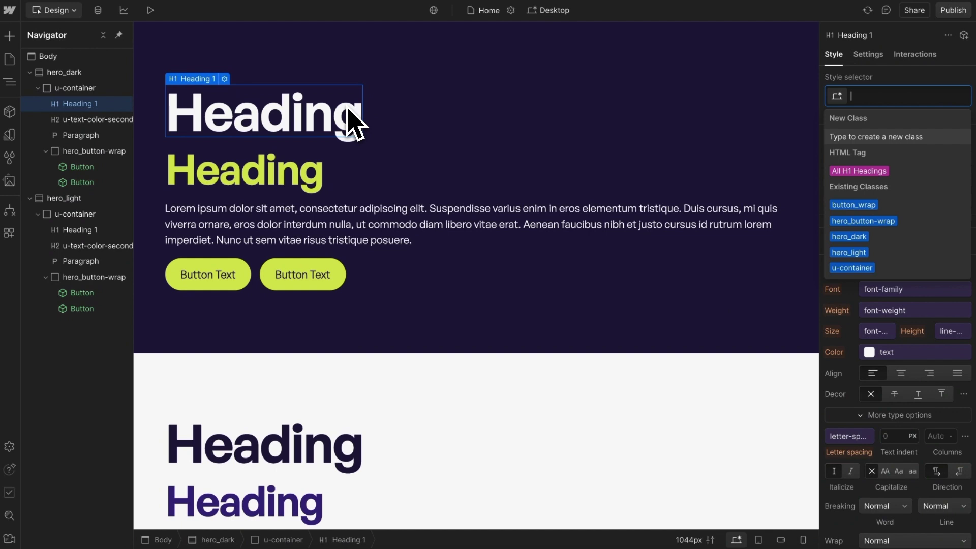
pyautogui.write('hero_')
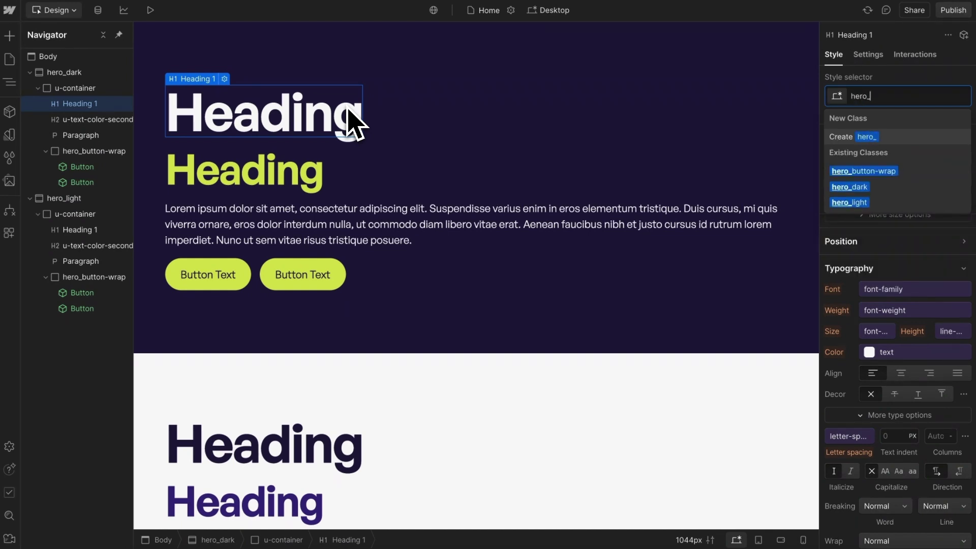
pyautogui.write('title')
pyautogui.press('Return')
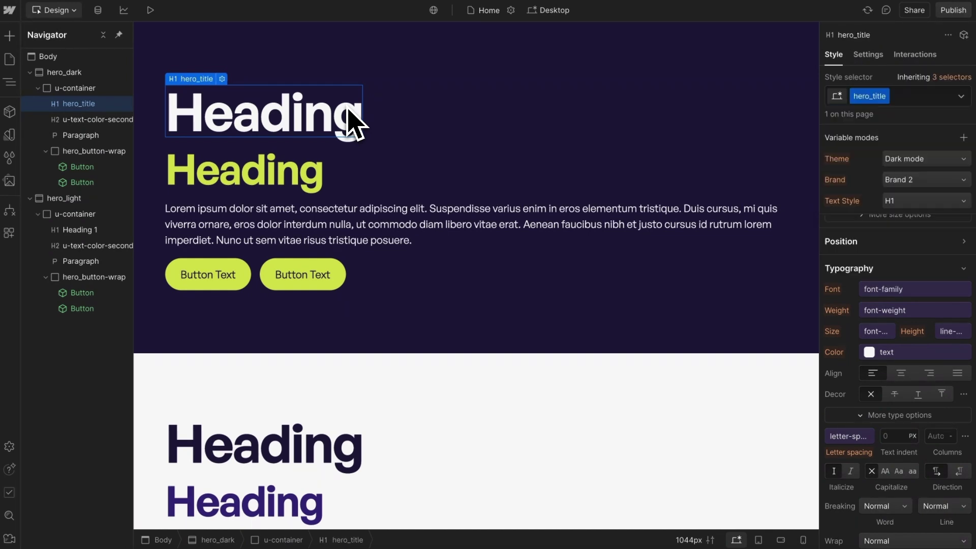
# - Try the Text Style mode H2 on the hero_title class and reset the mode assignment
pyautogui.click(900, 200)
pyautogui.click(907, 242)
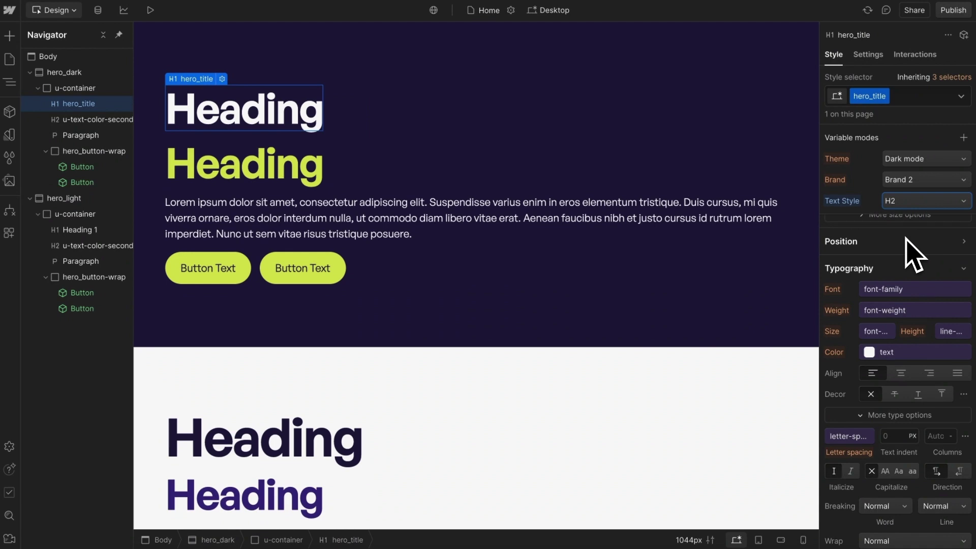
pyautogui.click(859, 213)
pyautogui.click(846, 217)
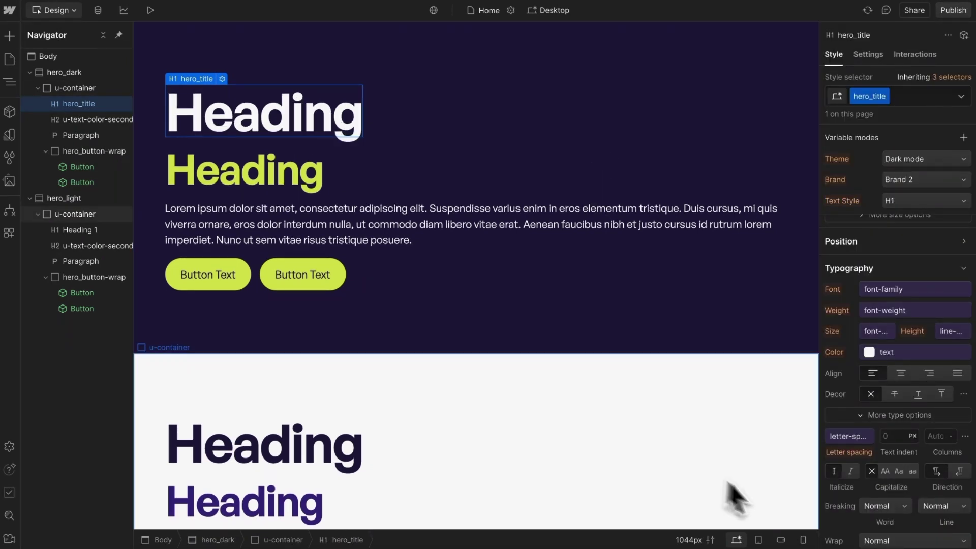
# - At the tablet breakpoint, try the Text Style mode H2 on hero_title and reset the assignment
pyautogui.click(758, 540)
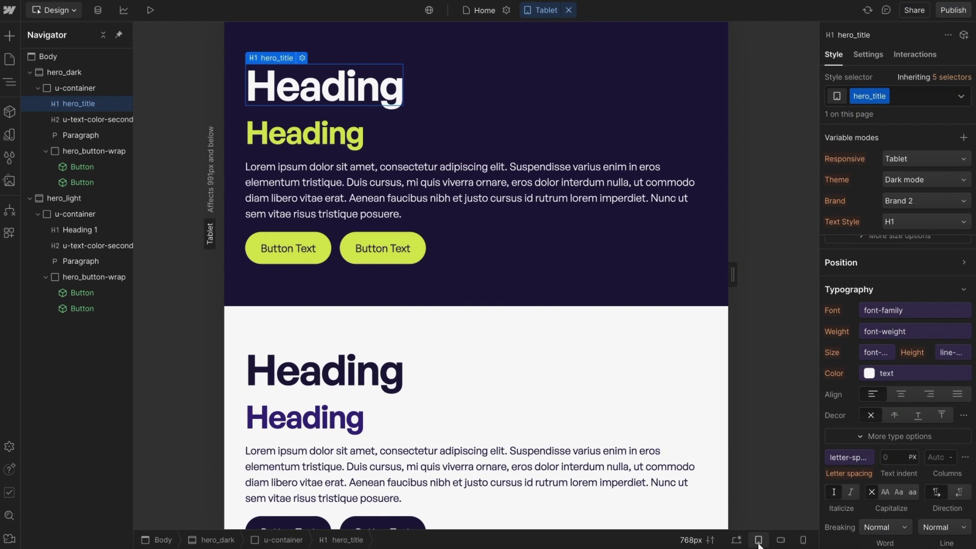
pyautogui.click(893, 223)
pyautogui.click(917, 260)
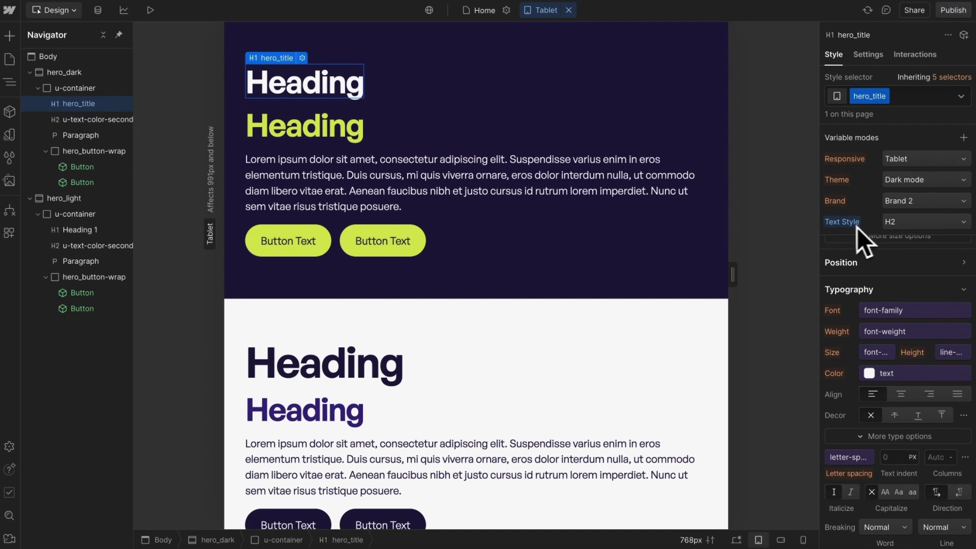
pyautogui.click(841, 222)
pyautogui.click(864, 274)
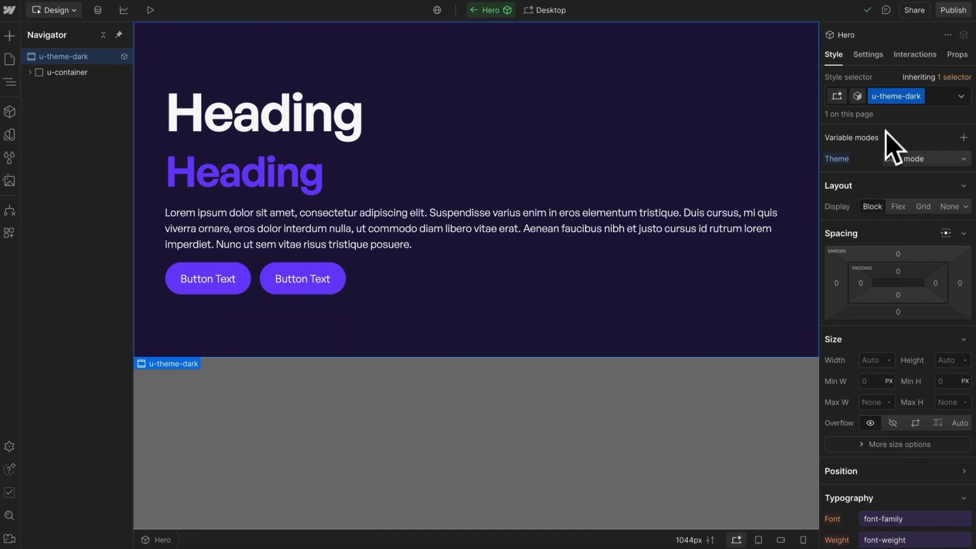
# - Remove the u-theme-dark class from the Hero component's section and open the section's element settings
pyautogui.click(936, 100)
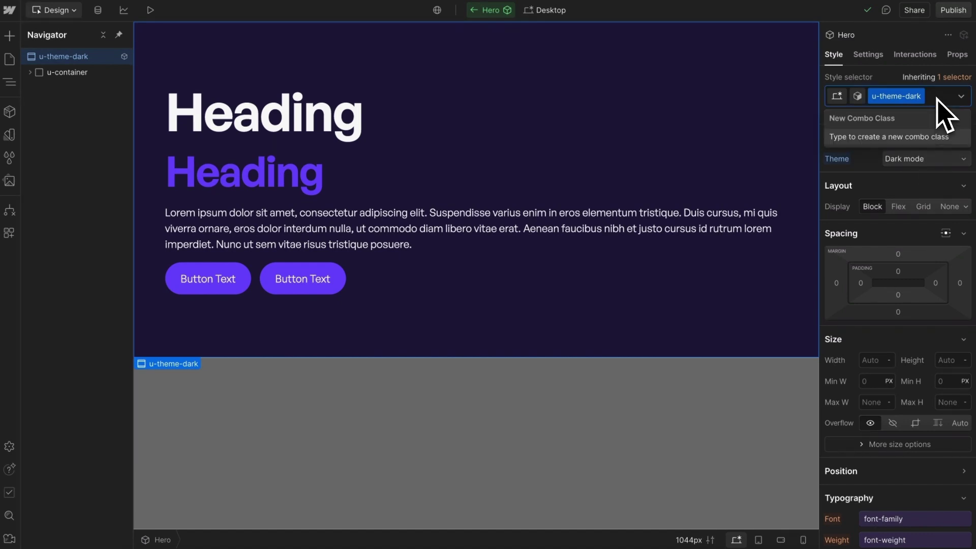
pyautogui.press('BackSpace')
pyautogui.press('d')
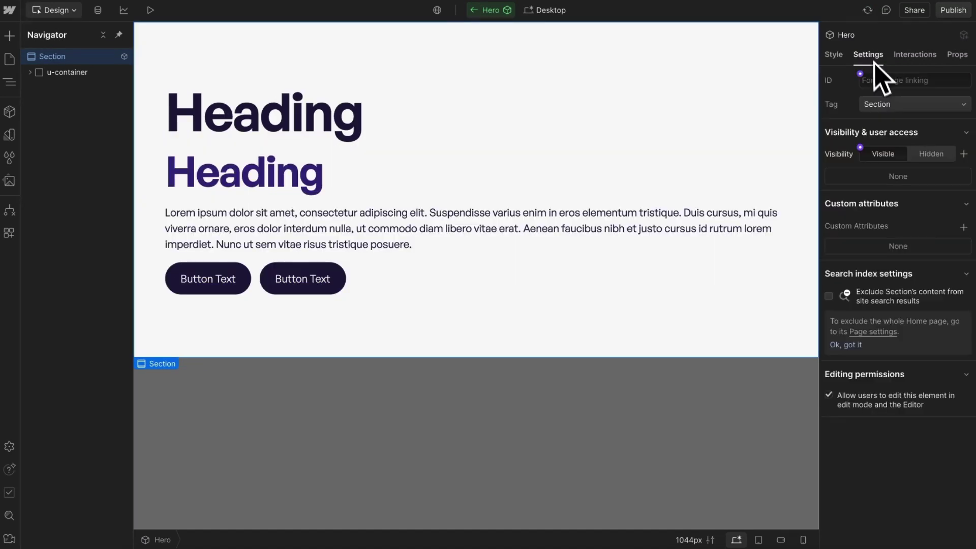
# - Add a custom attribute named class with the value u-theme-dark to the Hero section
pyautogui.click(964, 227)
pyautogui.write('class')
pyautogui.click(887, 297)
pyautogui.write('u')
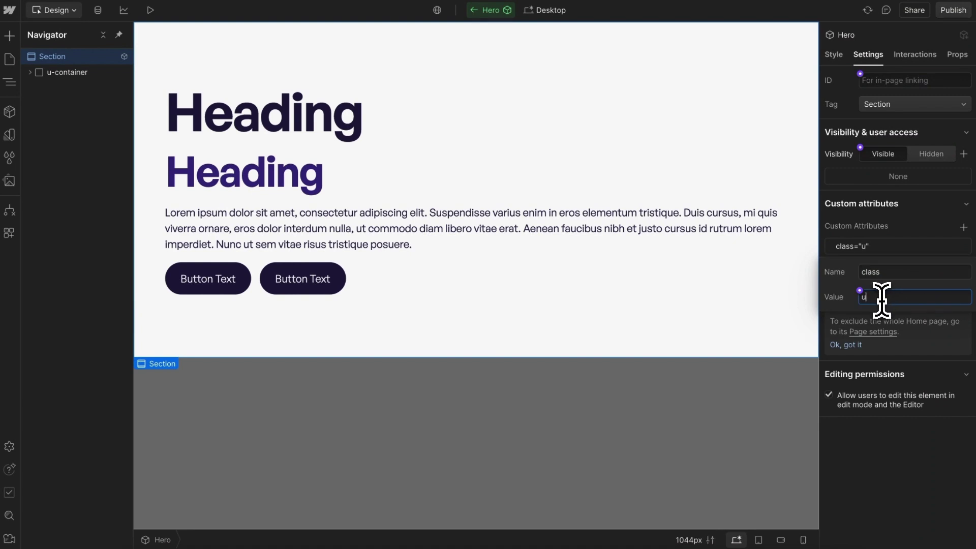
pyautogui.write('-theme-dark')
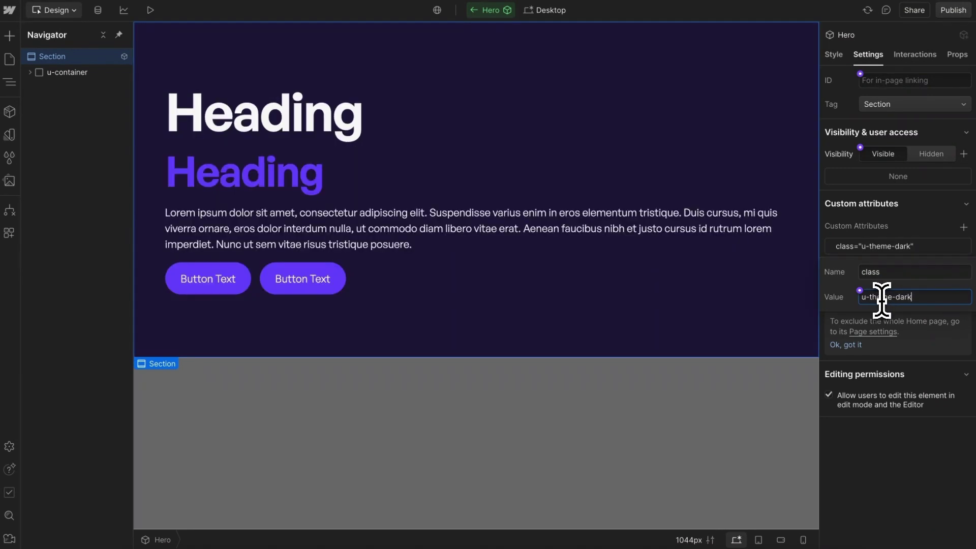
# - Connect the class attribute's value to a new text property named Theme and exit the Hero component
pyautogui.click(859, 291)
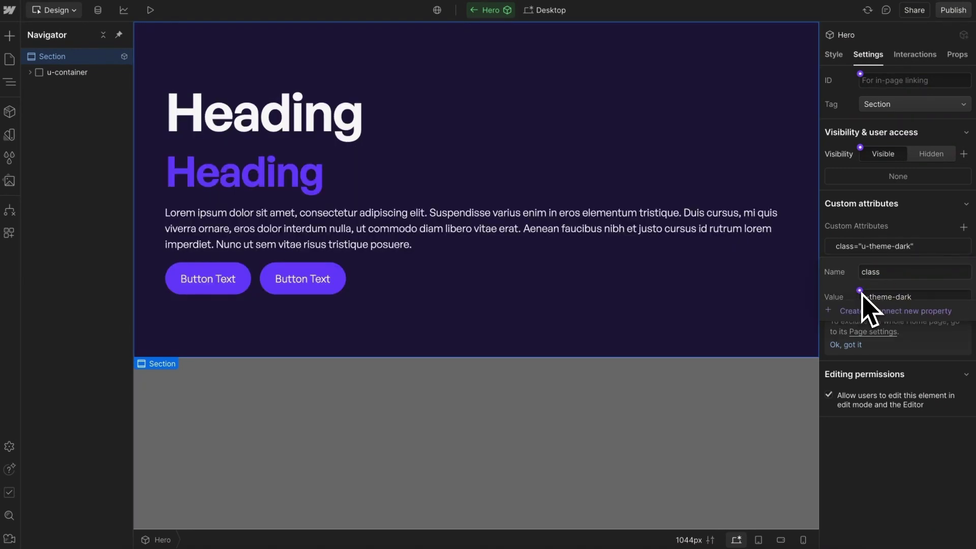
pyautogui.click(878, 322)
pyautogui.click(923, 343)
pyautogui.write('Theme')
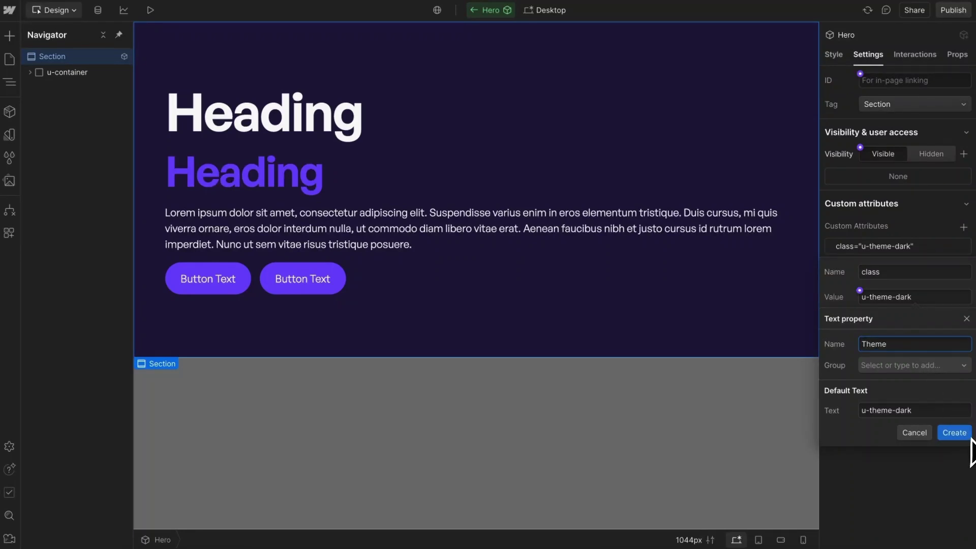
pyautogui.click(961, 435)
pyautogui.click(667, 447)
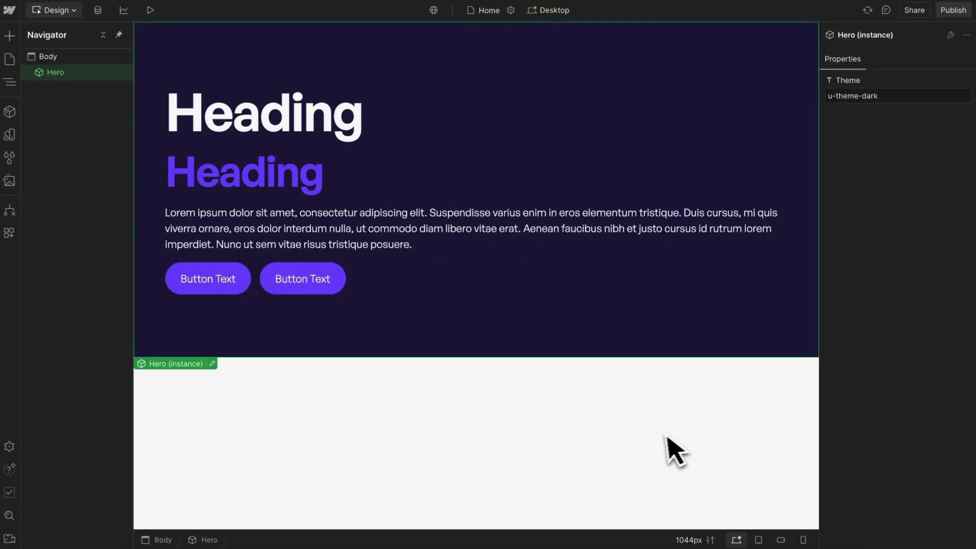
# - Set the Hero instance's Theme property to u-theme-light
pyautogui.doubleClick(864, 96)
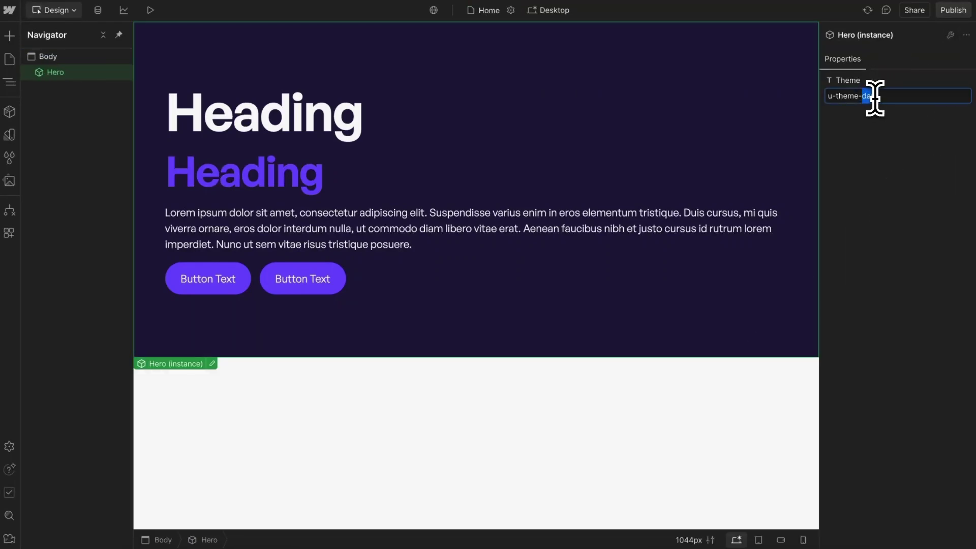
pyautogui.press('BackSpace')
pyautogui.write('light')
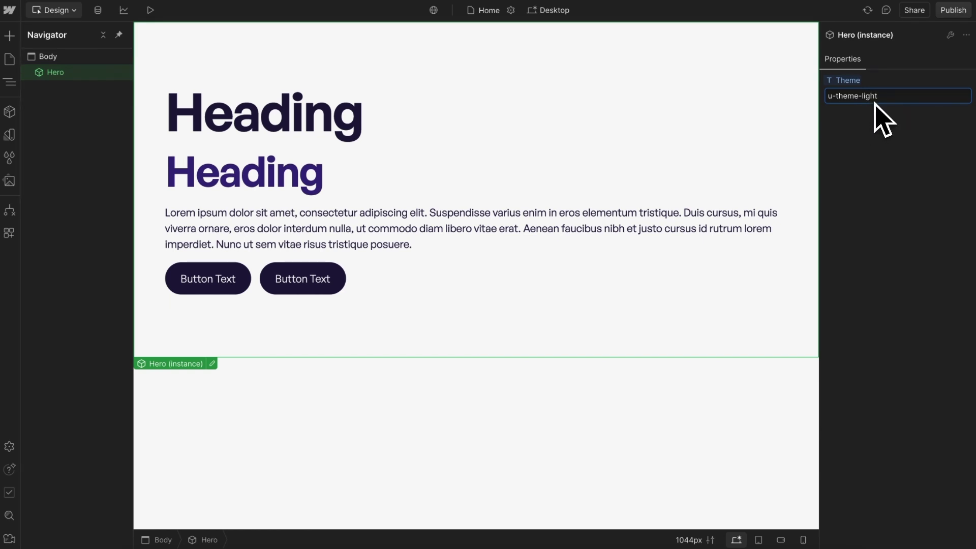
pyautogui.click(908, 159)
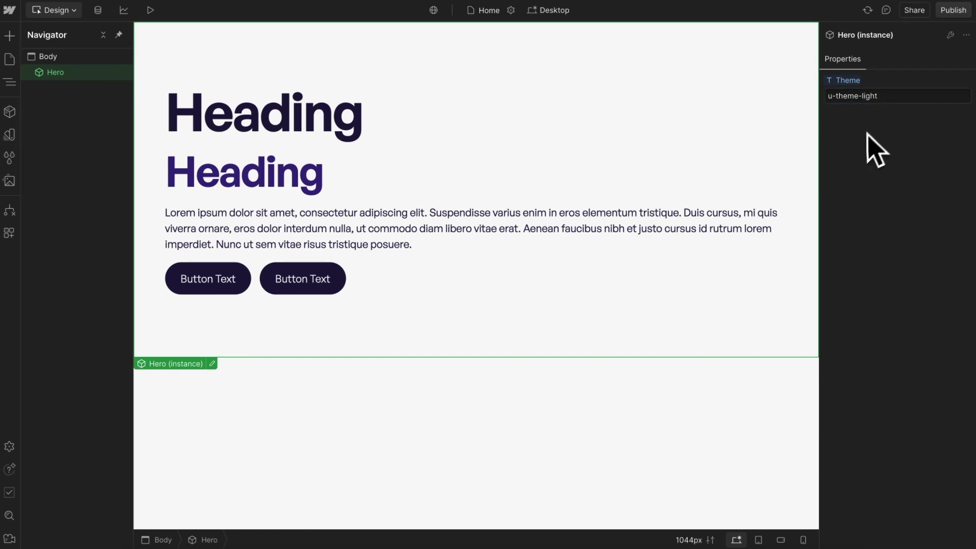
# - Undo the Theme property changes, reopen the Hero component and delete the section's class attribute
pyautogui.hotkey('ctrl', 'z')
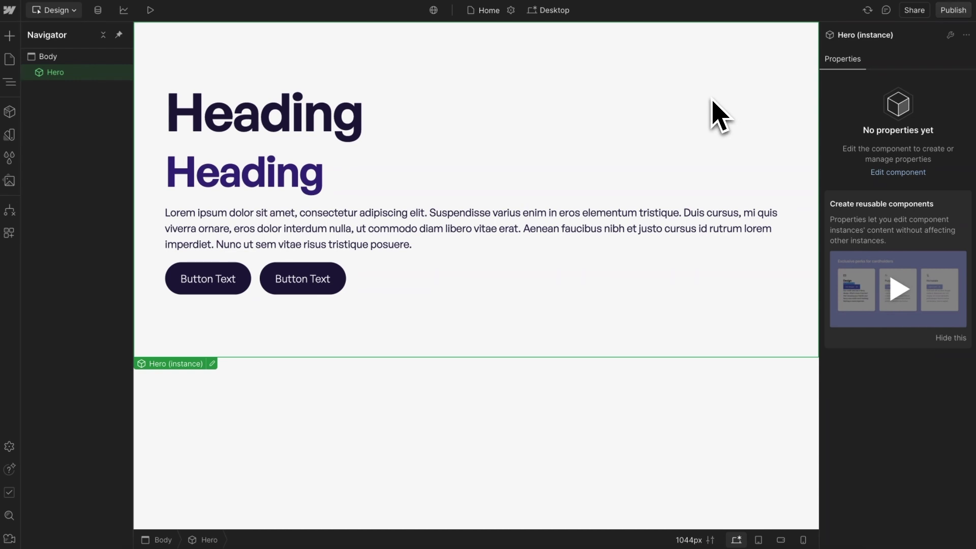
pyautogui.doubleClick(473, 73)
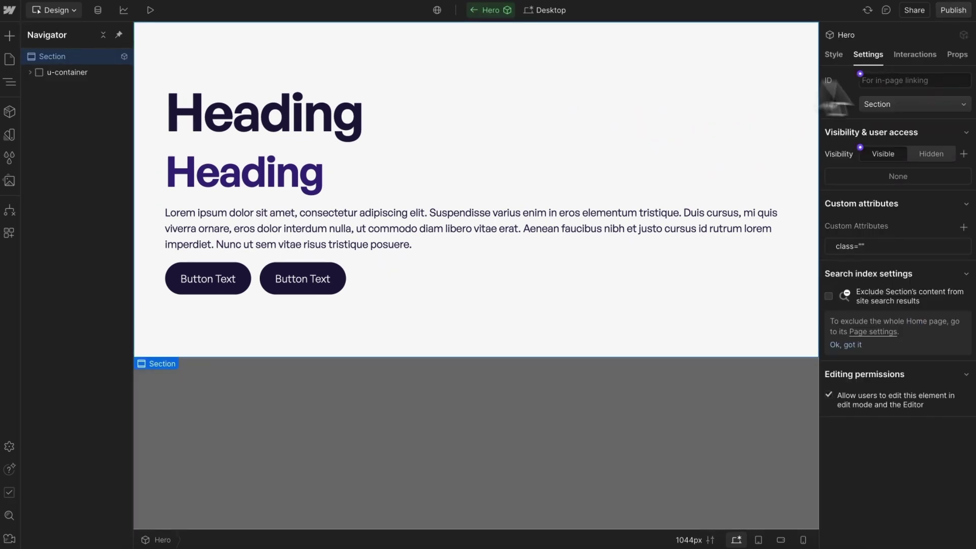
pyautogui.click(963, 247)
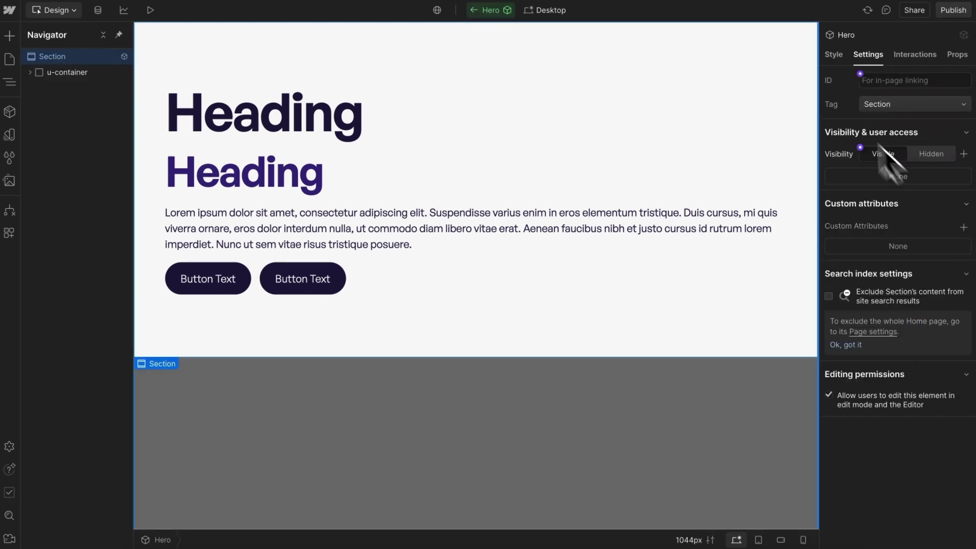
# - Apply the existing u-theme-light class to the Hero component's section
pyautogui.click(833, 55)
pyautogui.click(897, 97)
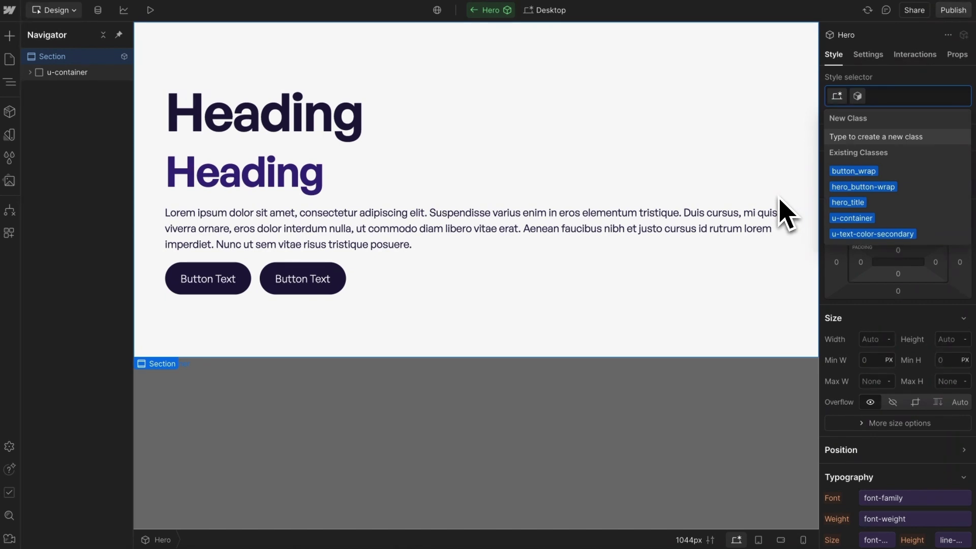
pyautogui.write('u-them')
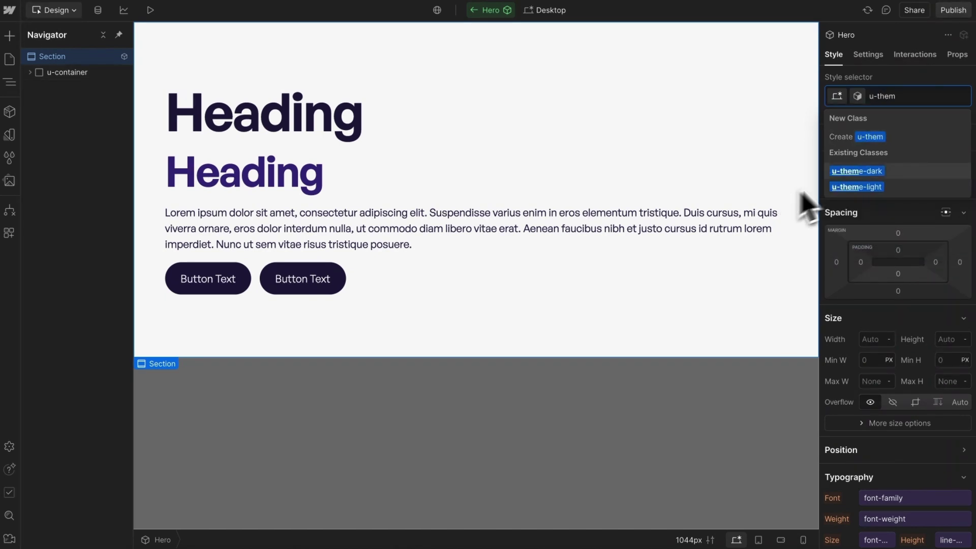
pyautogui.click(879, 189)
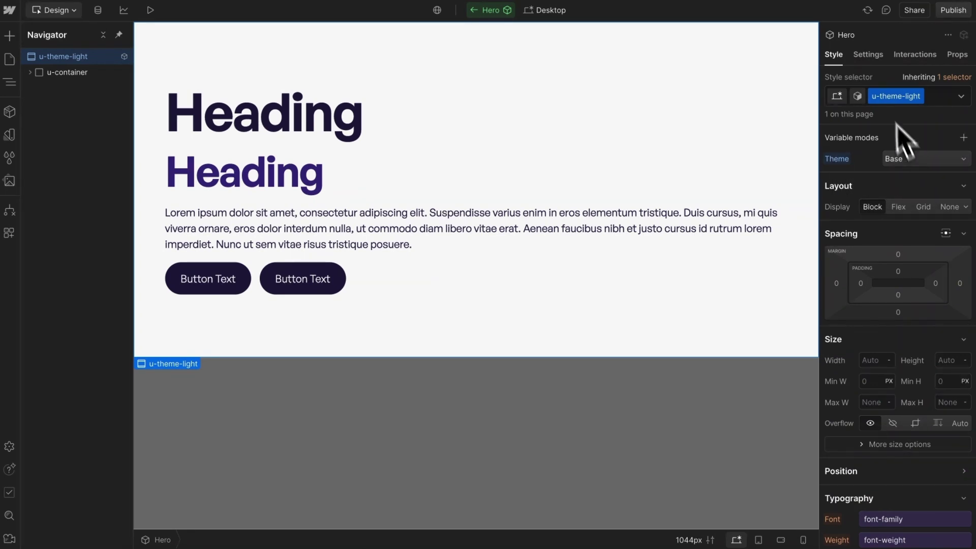
# - Review the u-theme-light section's styles and add a component variant named Dark to Hero
pyautogui.scroll(-5, 882, 360)
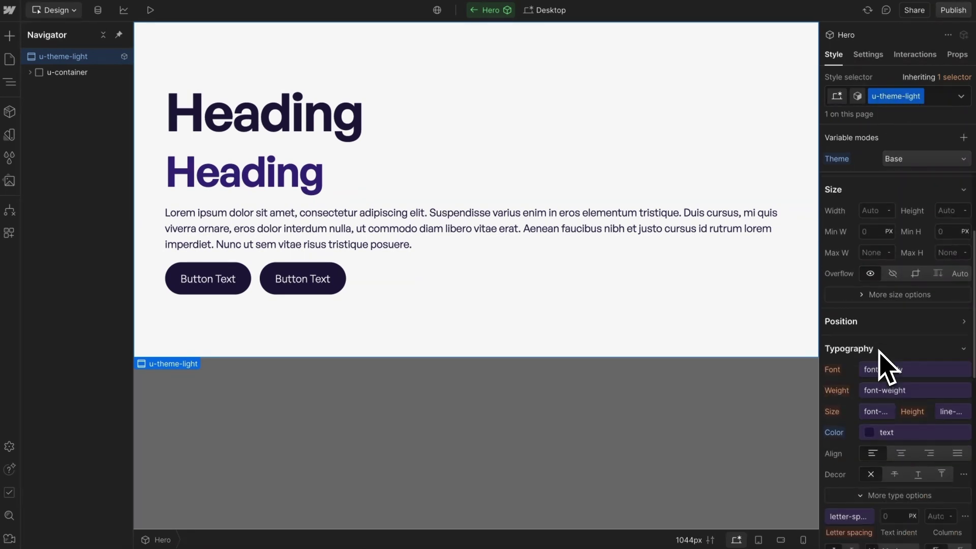
pyautogui.scroll(-4, 881, 365)
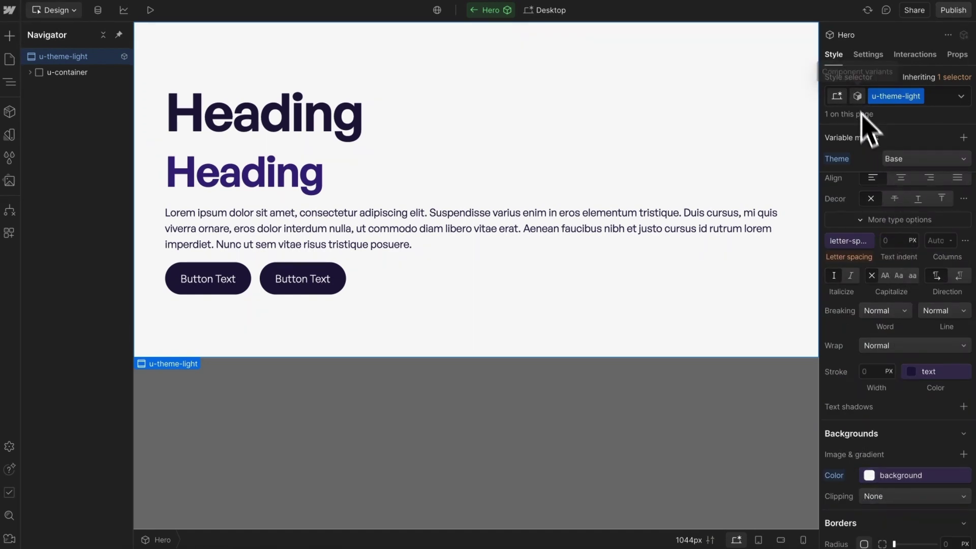
pyautogui.scroll(2, 885, 198)
pyautogui.scroll(6, 884, 198)
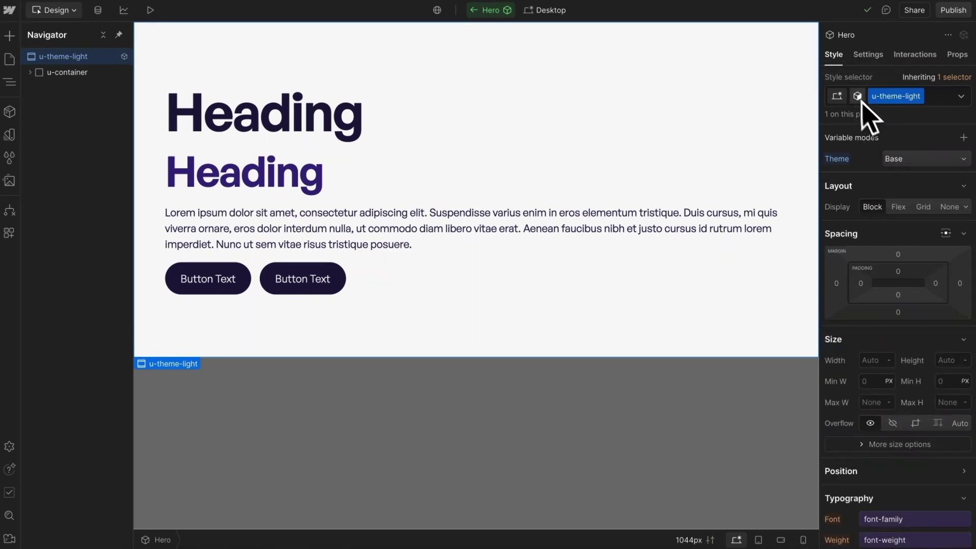
pyautogui.click(858, 96)
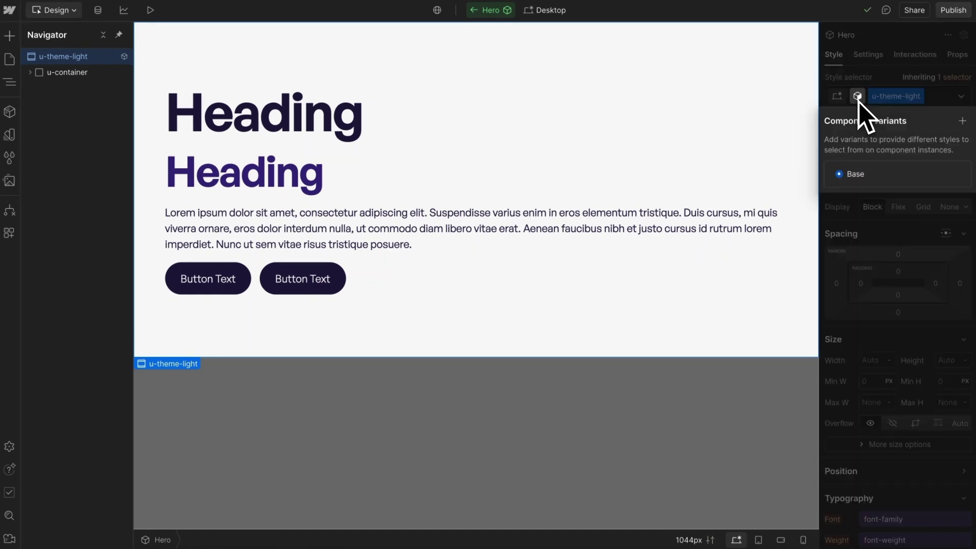
pyautogui.click(962, 121)
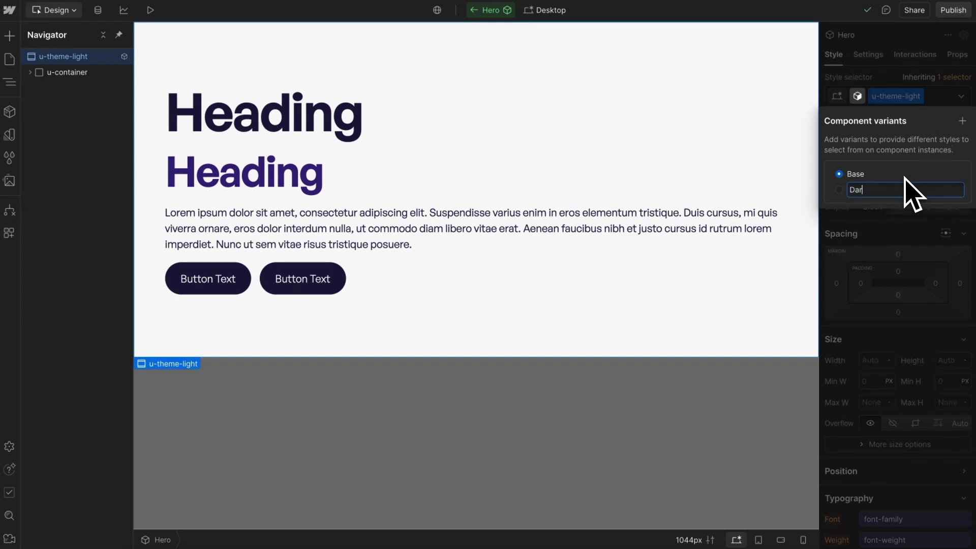
pyautogui.write('Dark')
pyautogui.press('Return')
# - Set the Theme variable mode to Dark mode on the section for the Dark variant
pyautogui.click(924, 96)
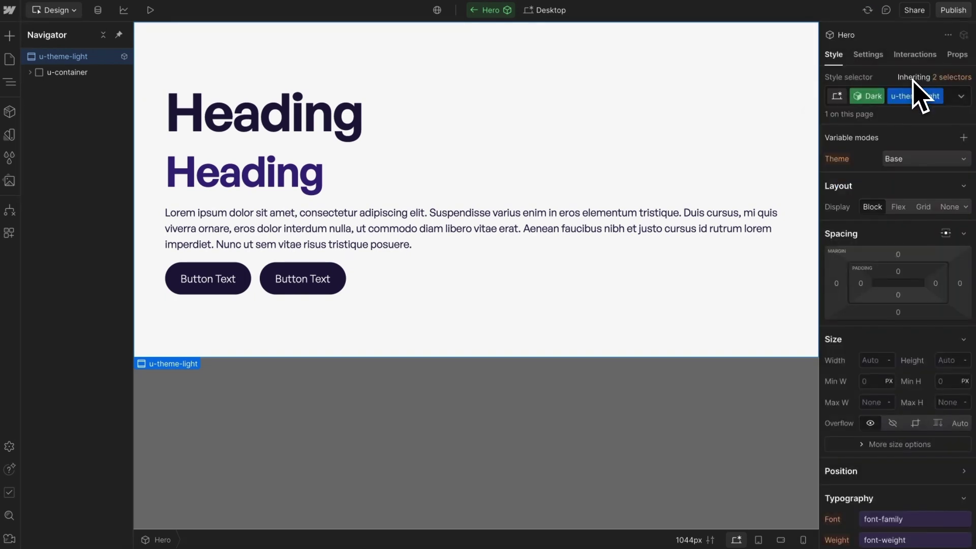
pyautogui.click(901, 159)
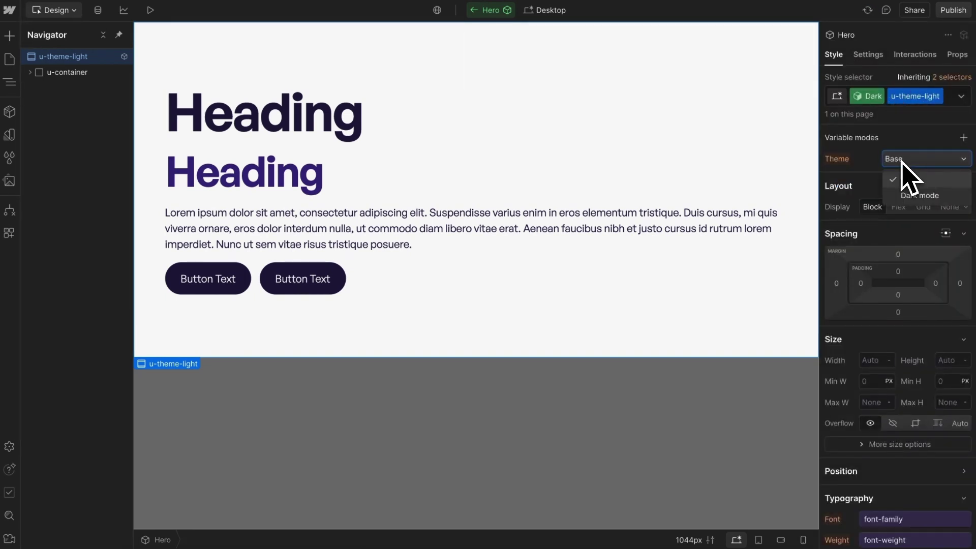
pyautogui.click(920, 195)
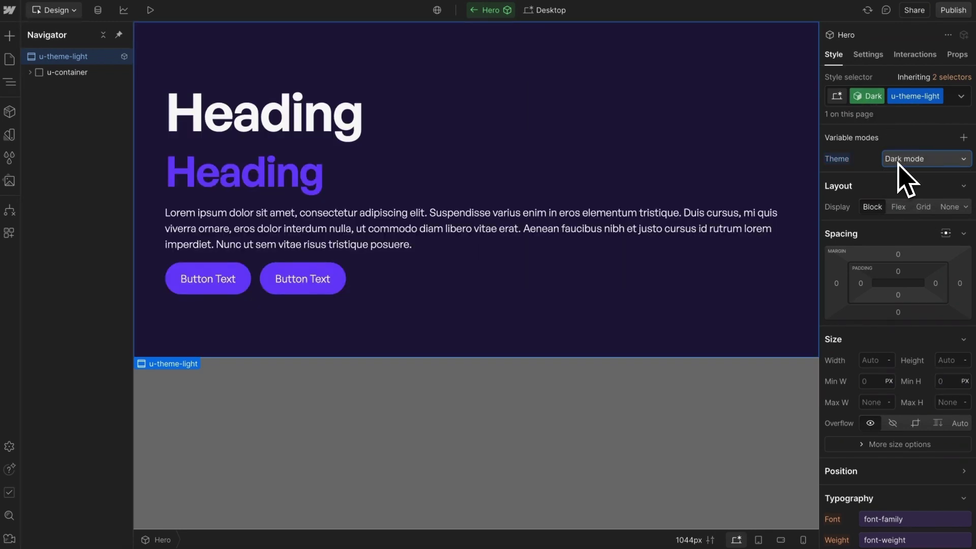
# - Select the Hero component's Base variant and rename it Light
pyautogui.click(867, 96)
pyautogui.click(872, 148)
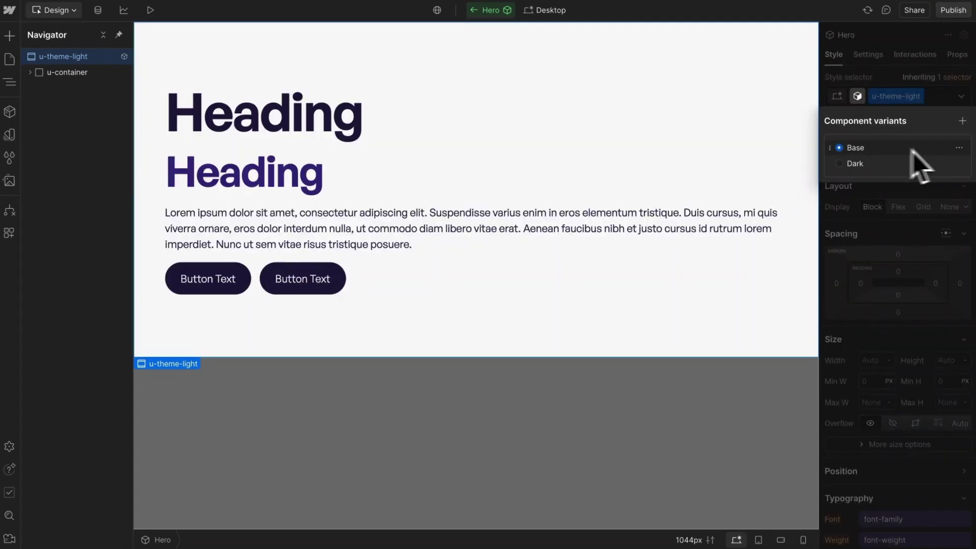
pyautogui.click(959, 148)
pyautogui.click(942, 167)
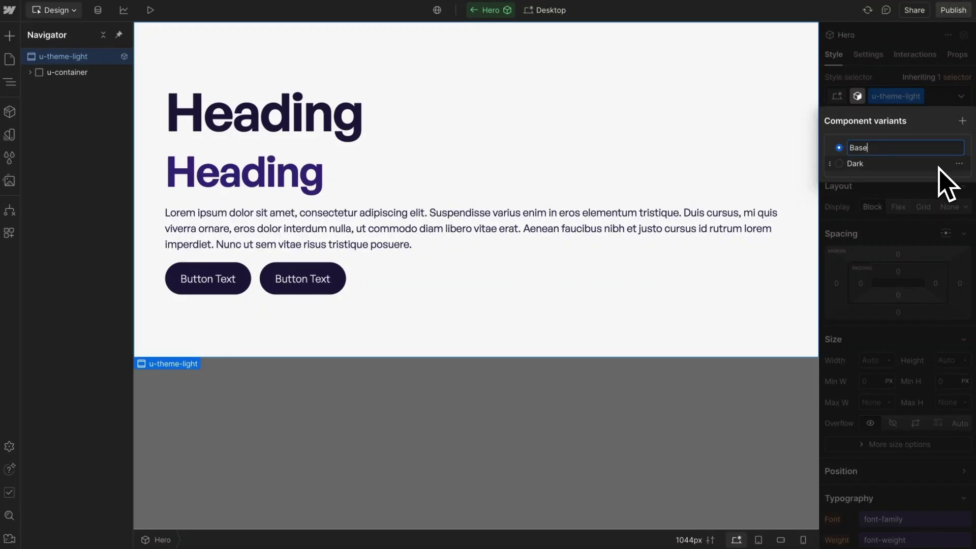
pyautogui.hotkey('ctrl', 'a')
pyautogui.press('Return')
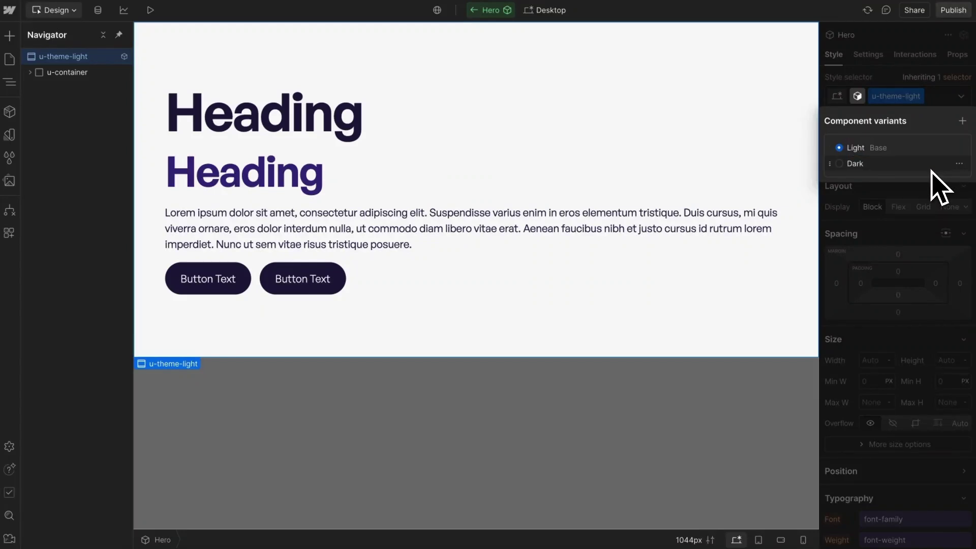
# - Rename Hero's Variant property to Theme and exit the component back to the Home page
pyautogui.click(955, 55)
pyautogui.click(940, 99)
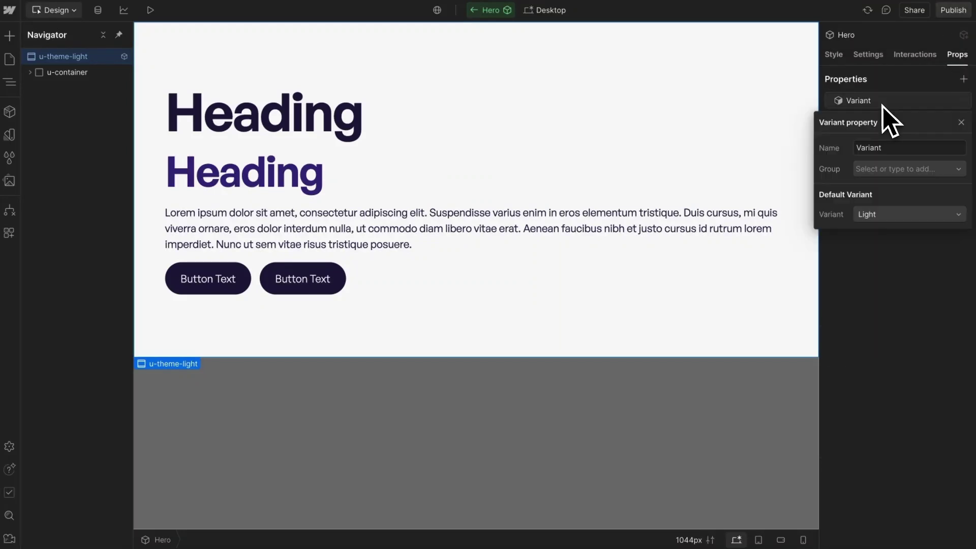
pyautogui.click(897, 149)
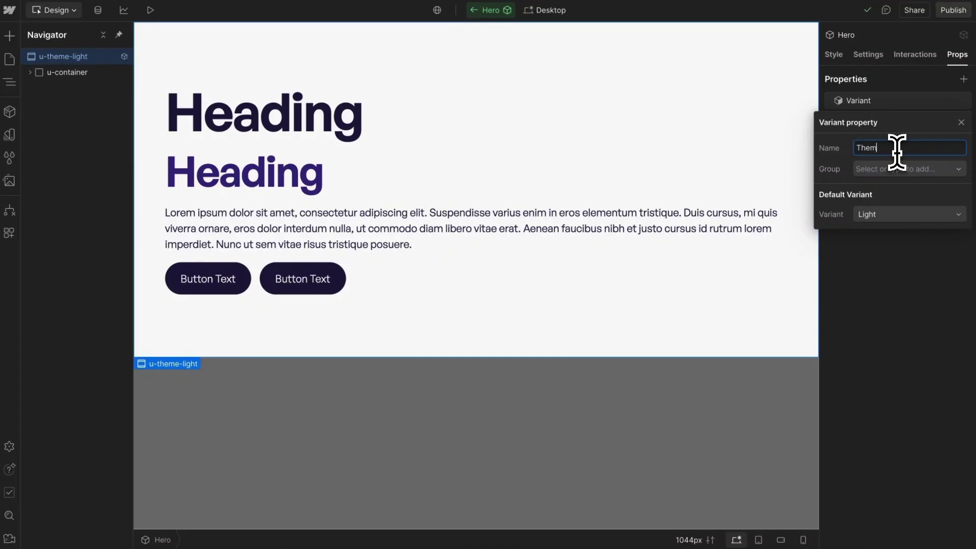
pyautogui.click(905, 286)
pyautogui.click(628, 398)
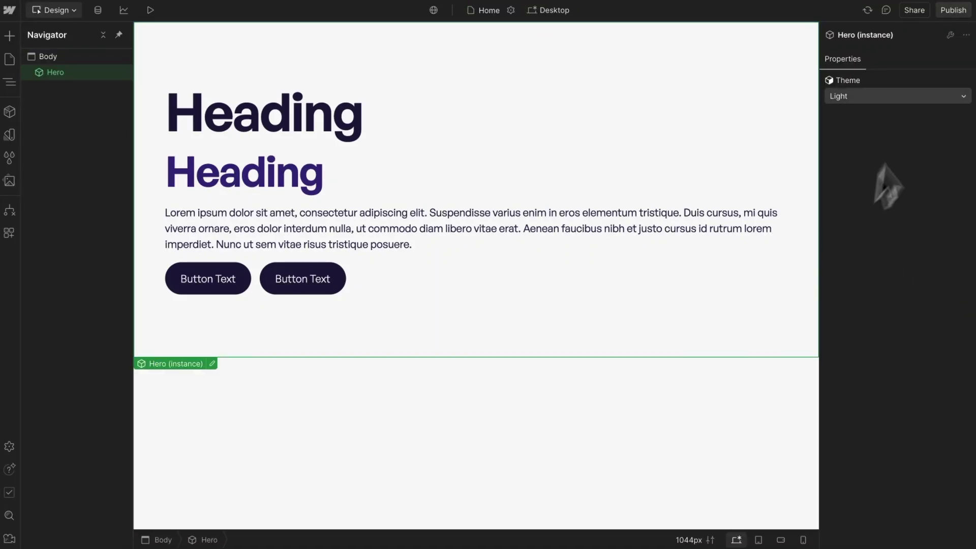
# - Switch the Hero instance's Theme property between Dark and Light, leaving it on Dark
pyautogui.click(864, 97)
pyautogui.click(865, 110)
pyautogui.click(865, 96)
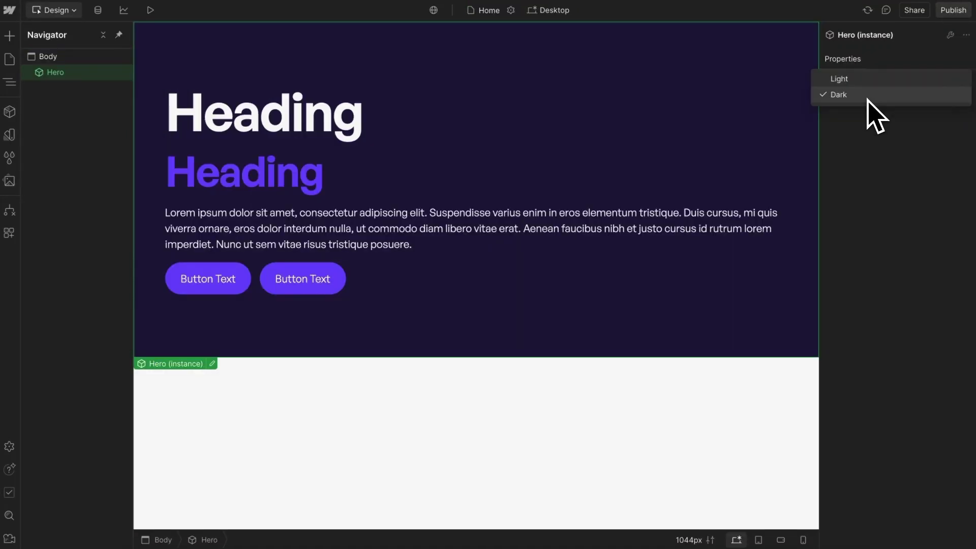
pyautogui.click(859, 81)
pyautogui.click(867, 98)
pyautogui.click(864, 110)
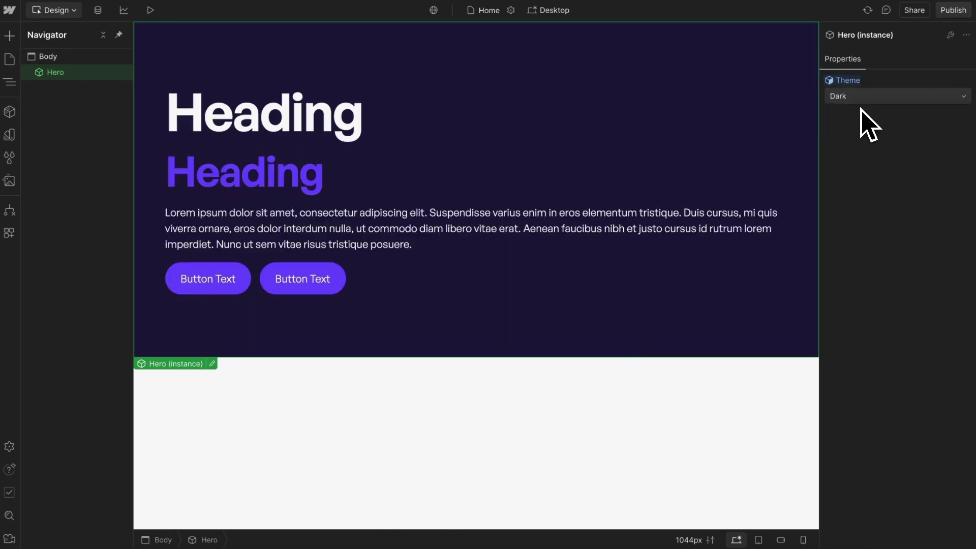